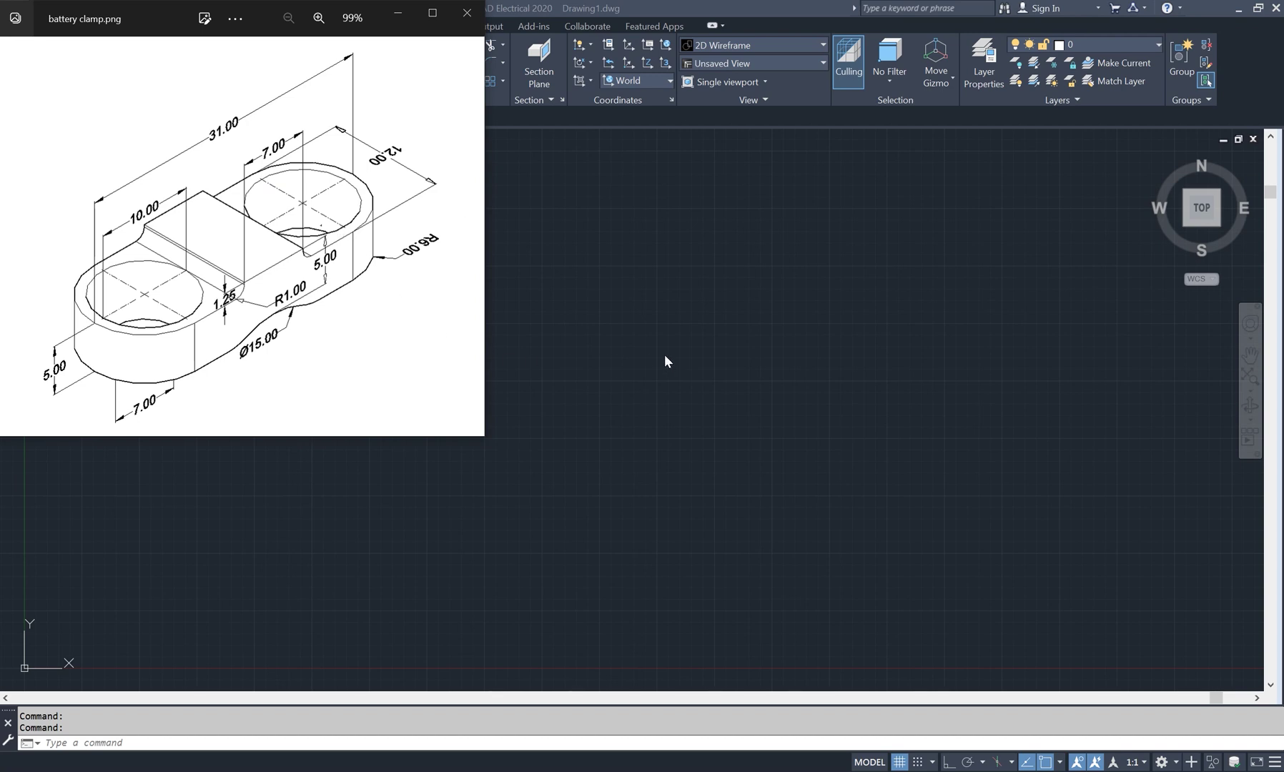
- Draw a 31 × 12 rectangle for the base outline, then bring up the reference image
left_click(623, 370)
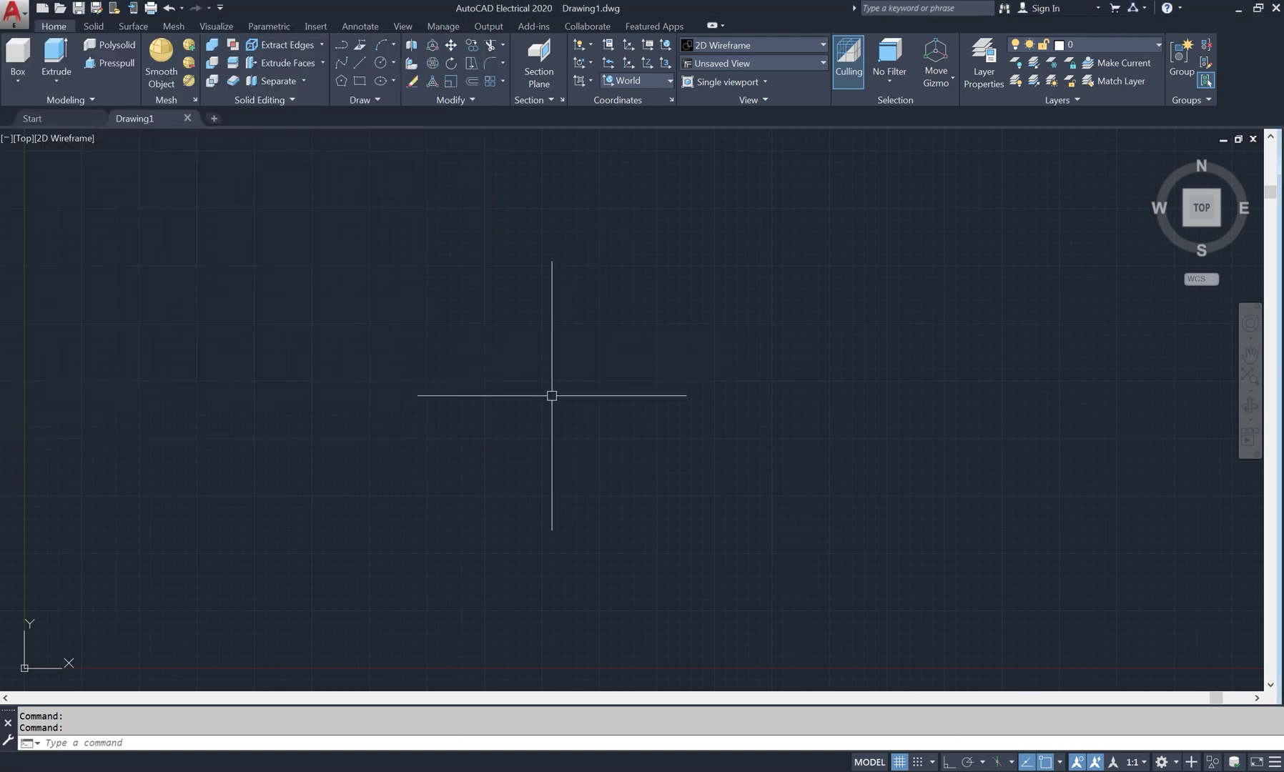
type("re")
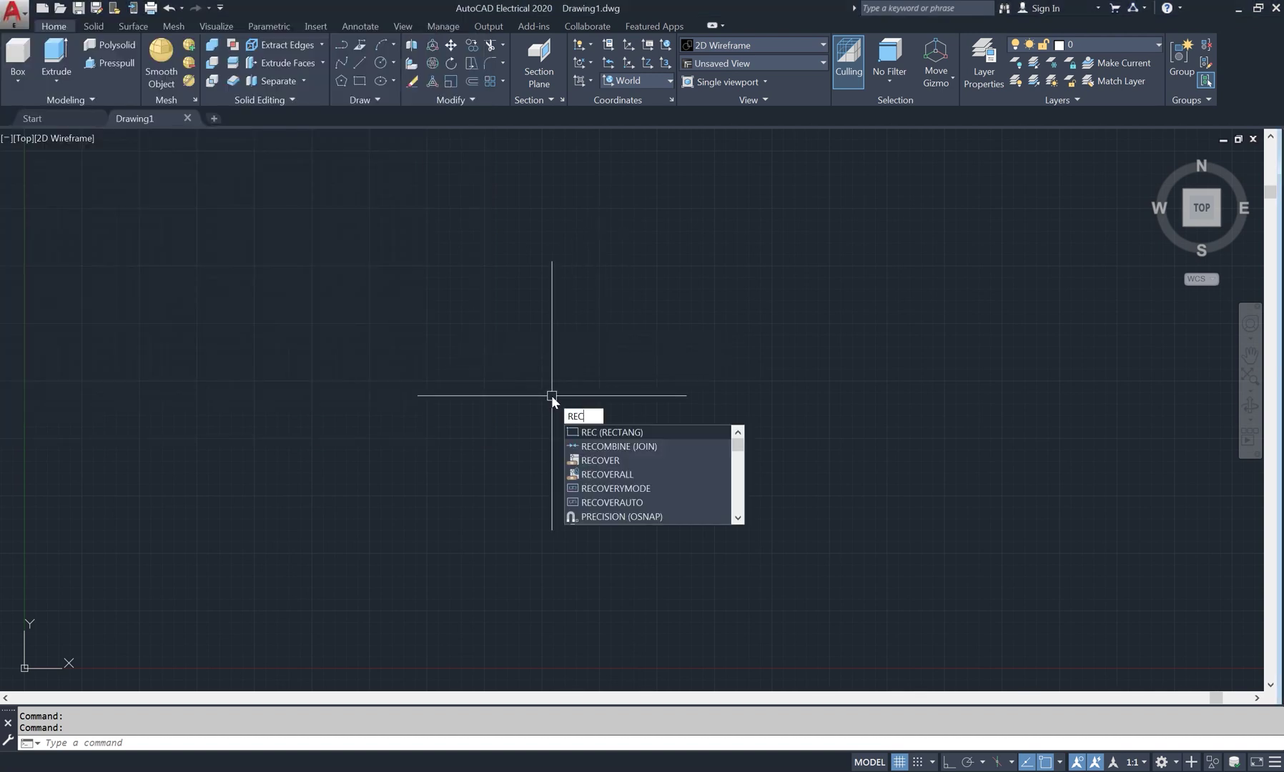
left_click(616, 432)
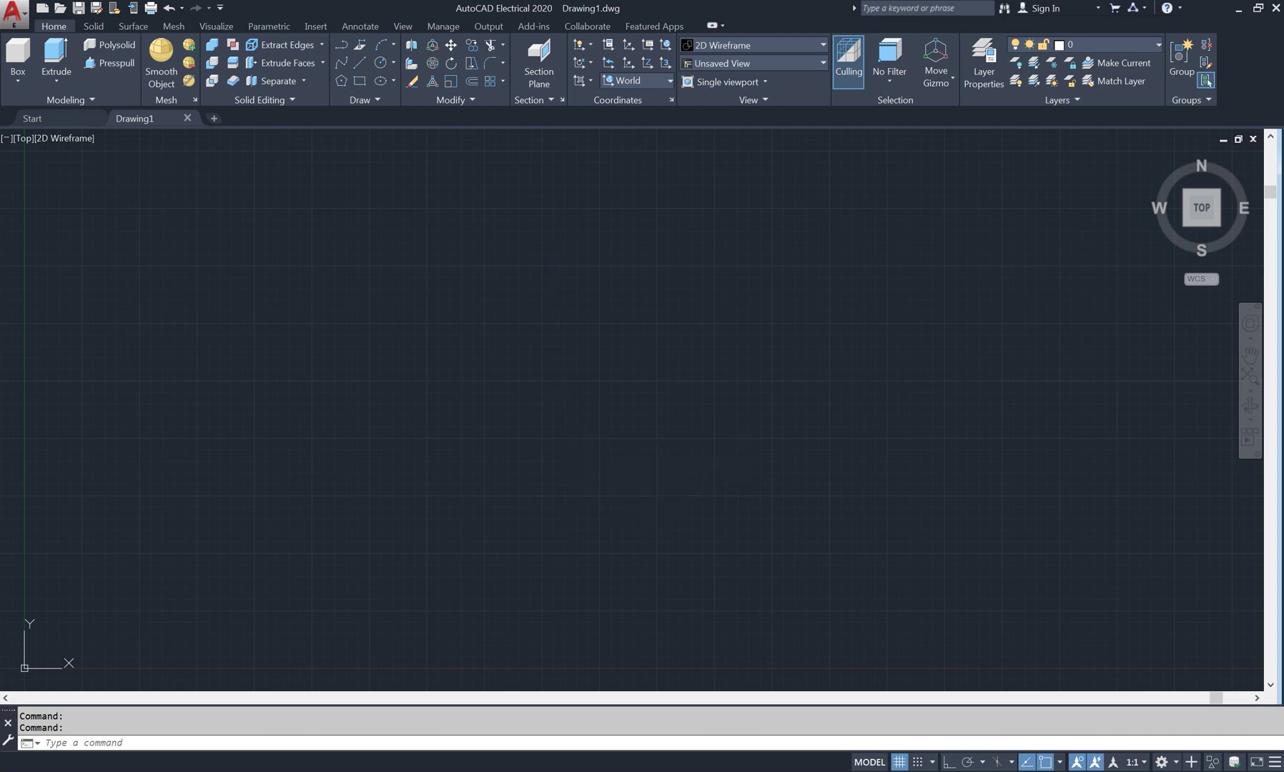
left_click(424, 456)
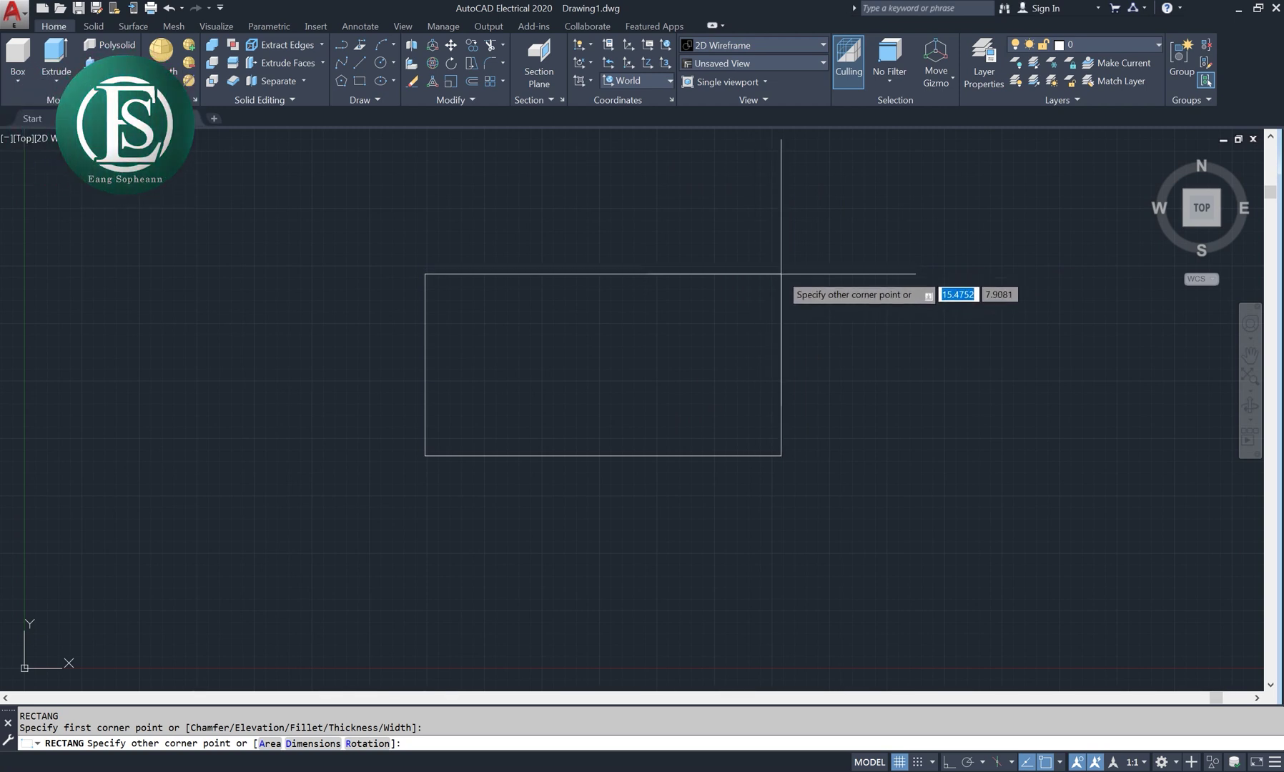
type("31")
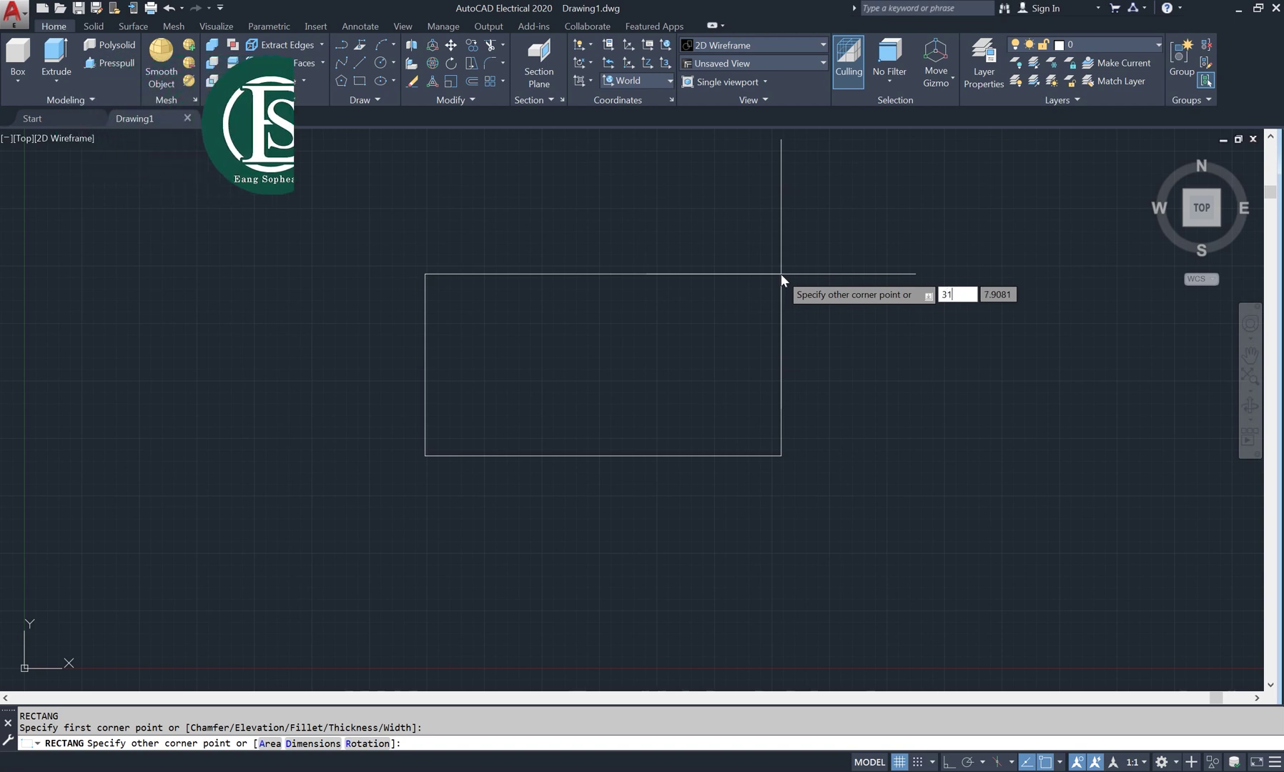
key("Tab")
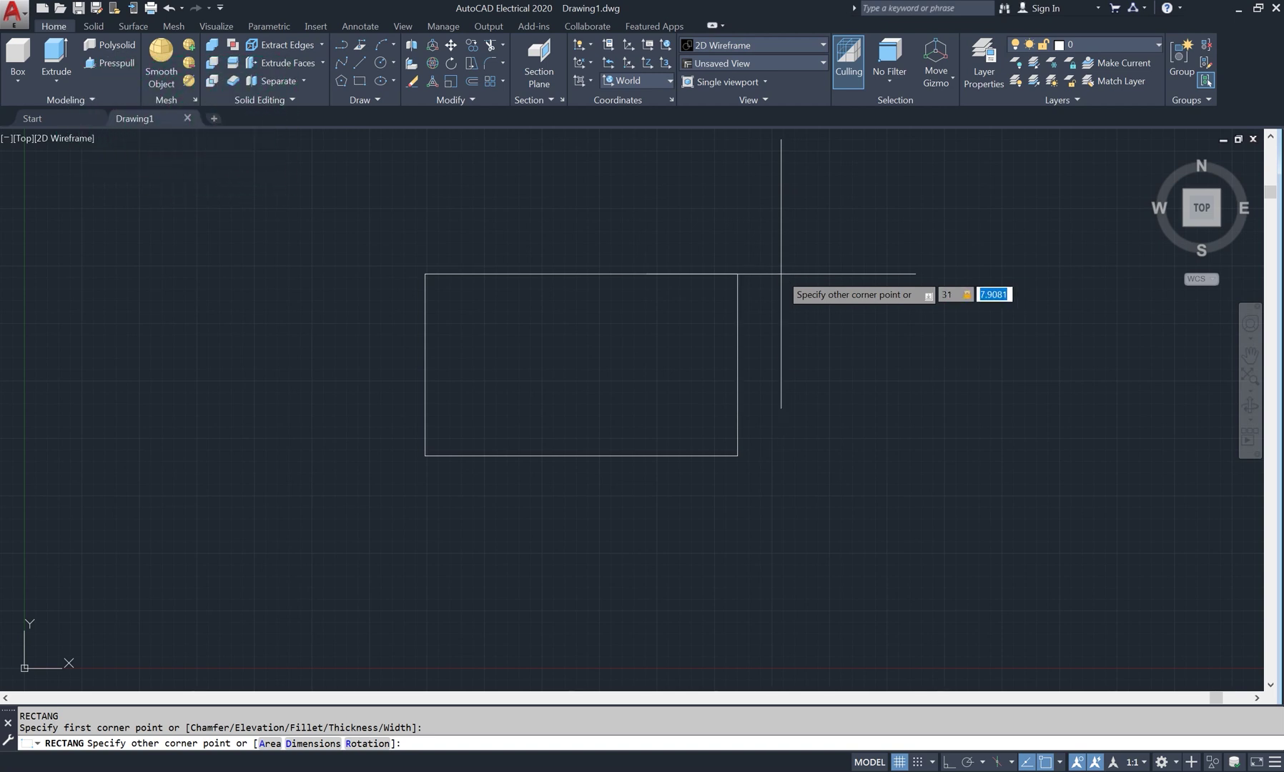
type("12")
key("Return")
scroll(547, 343, "down", 2)
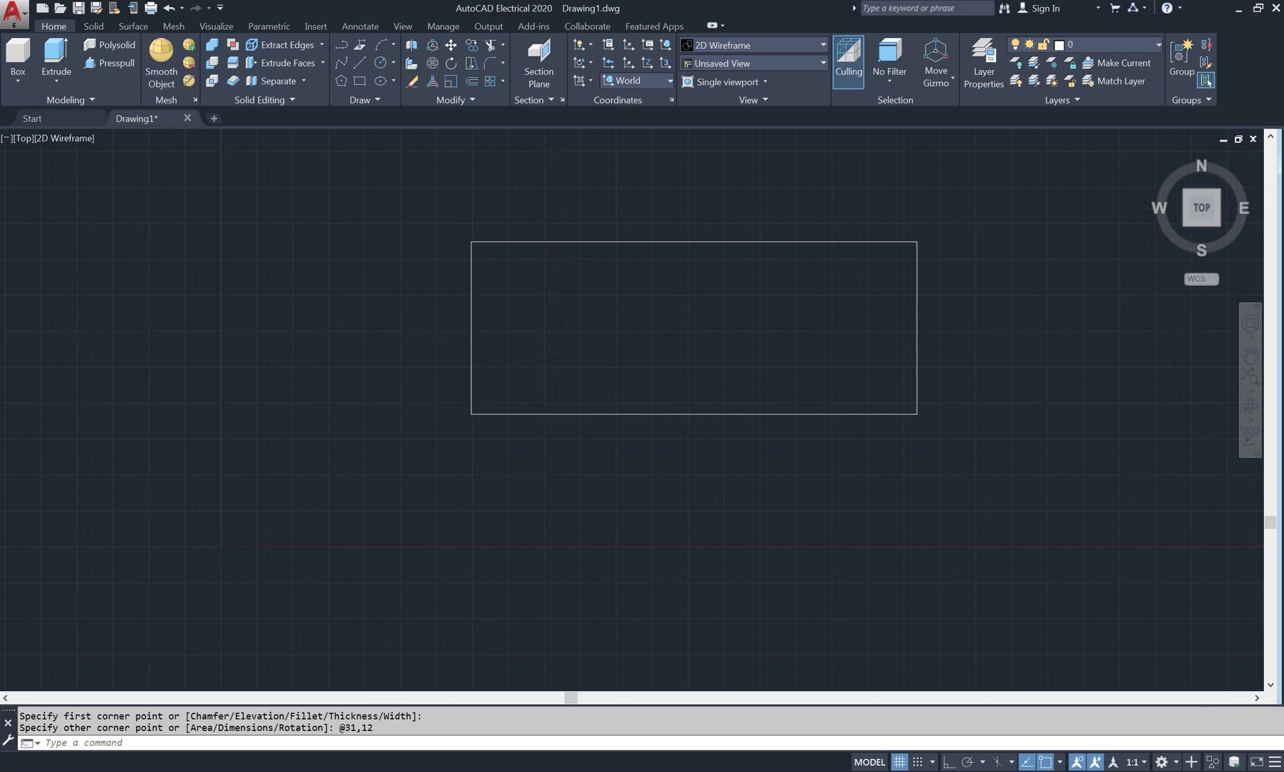
scroll(754, 293, "up", 2)
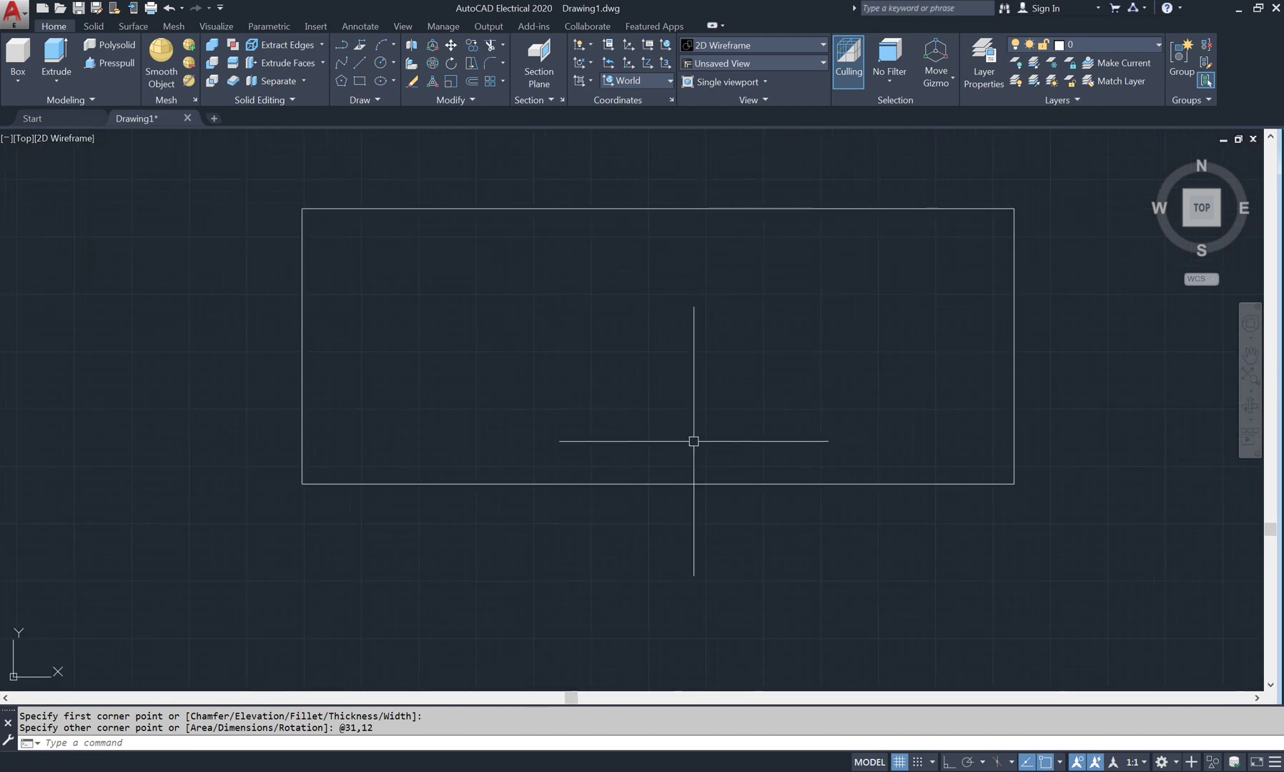
key("alt+Tab")
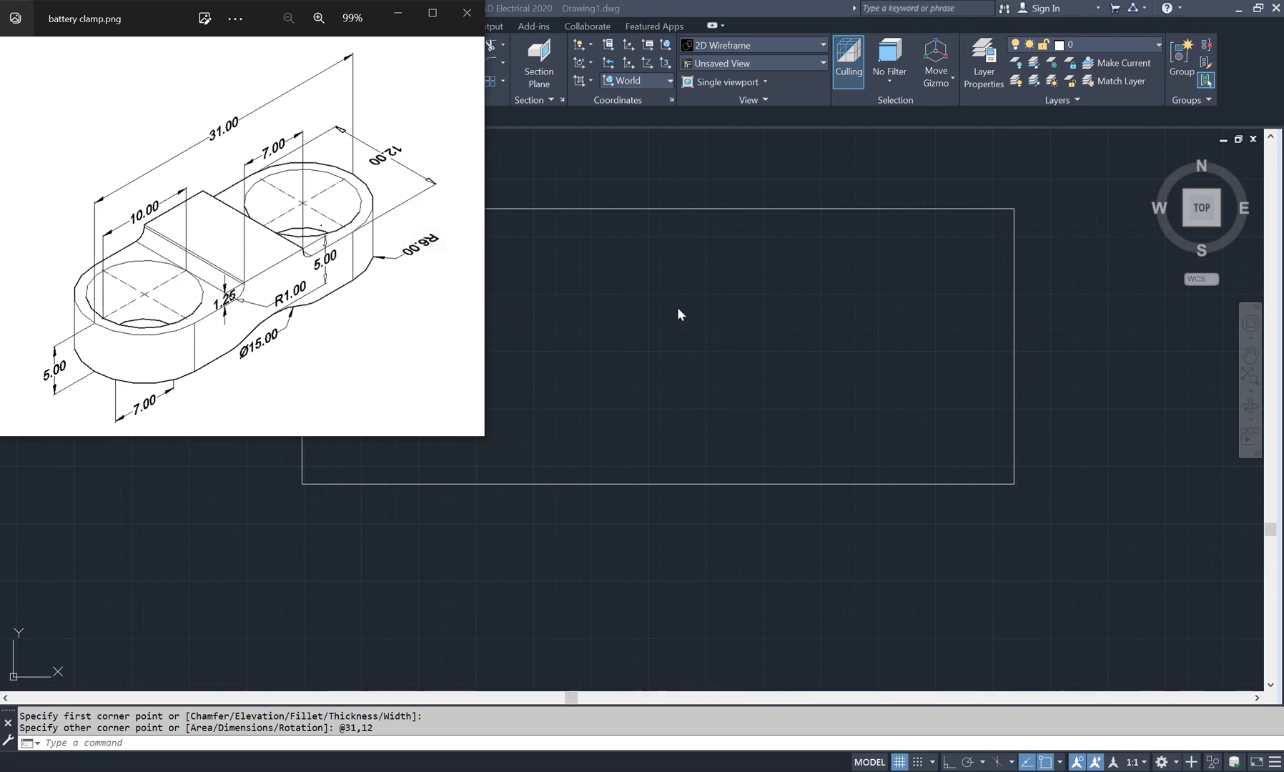
- Fillet all four rectangle corners at radius 6 via the Polyline option, then check the reference
left_click(701, 317)
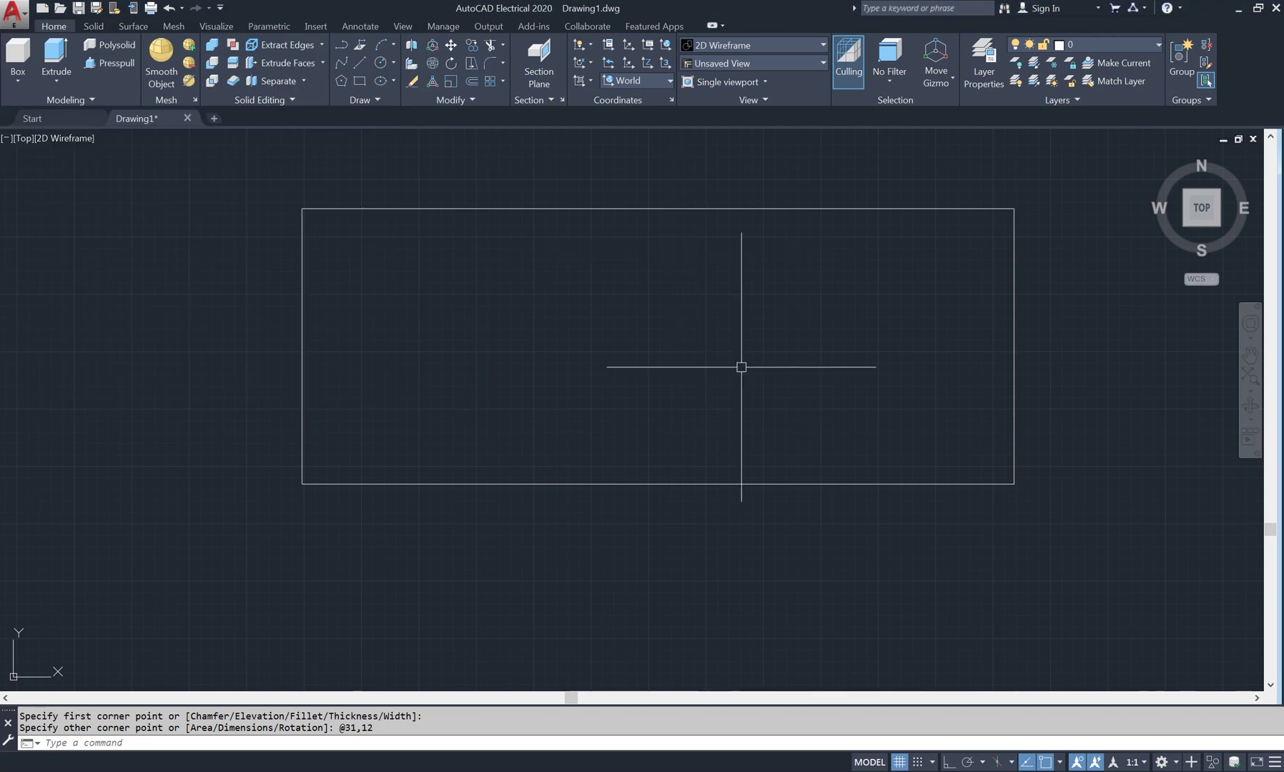
type("f")
key("Return")
type("r")
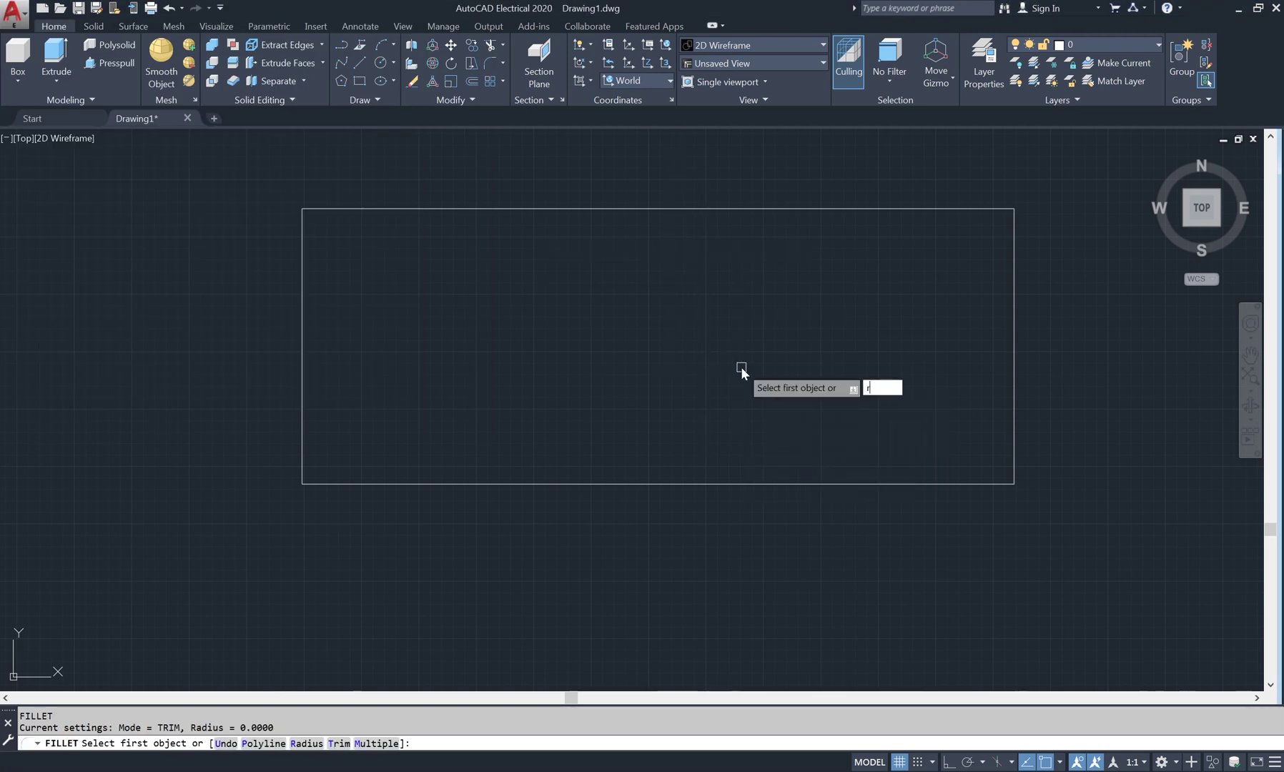
key("Return")
type("6")
key("Return")
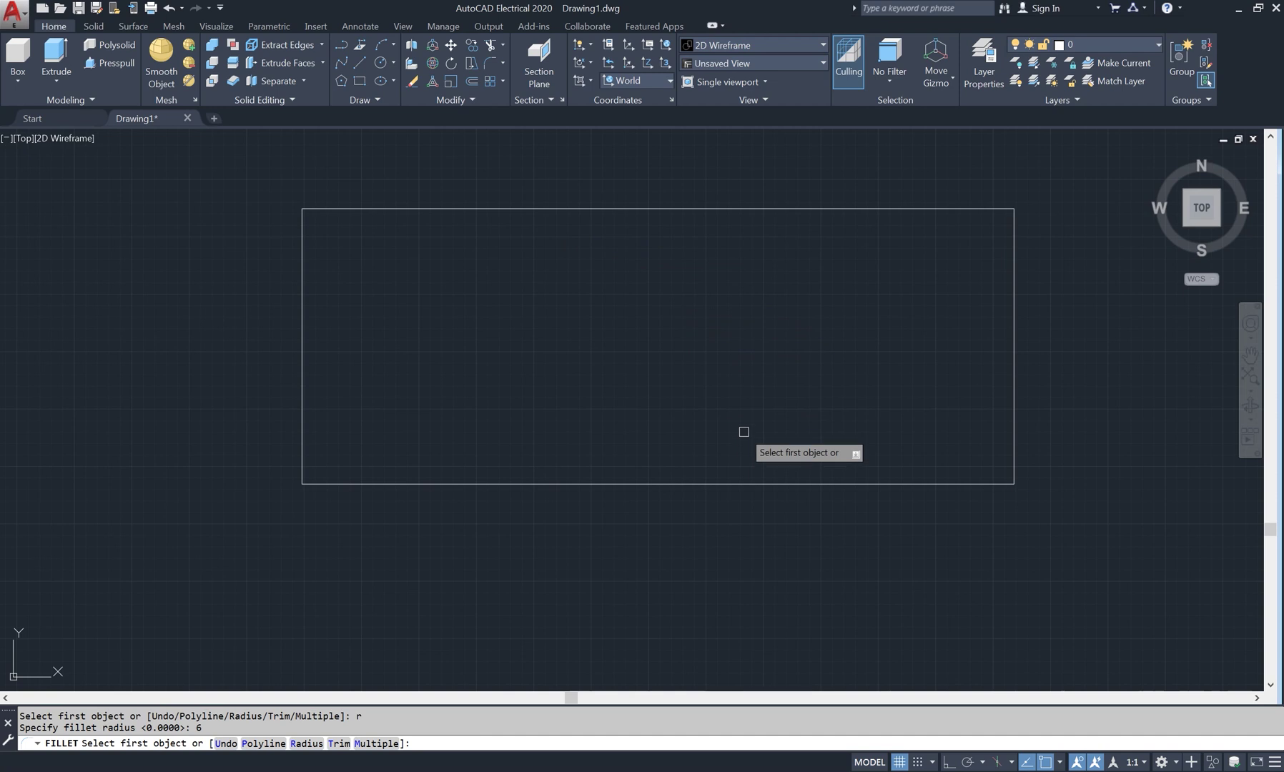
type("p")
key("Return")
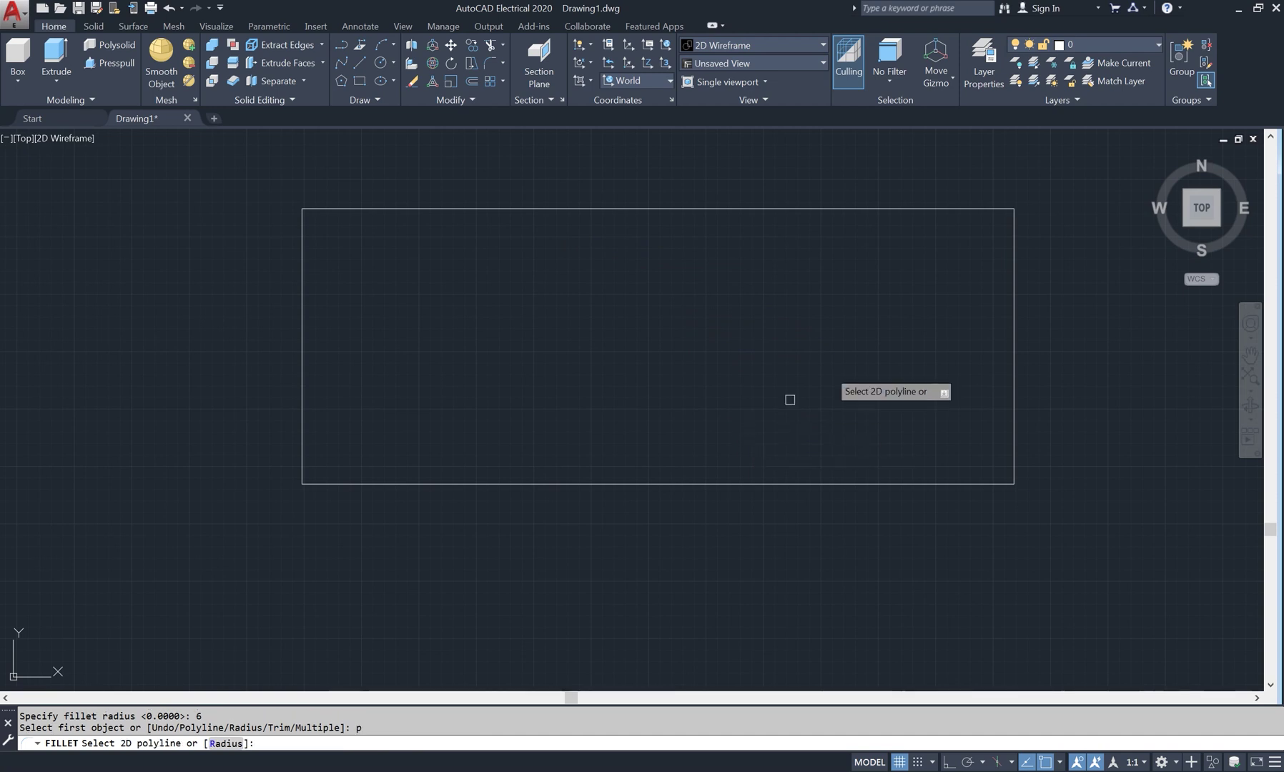
left_click(963, 208)
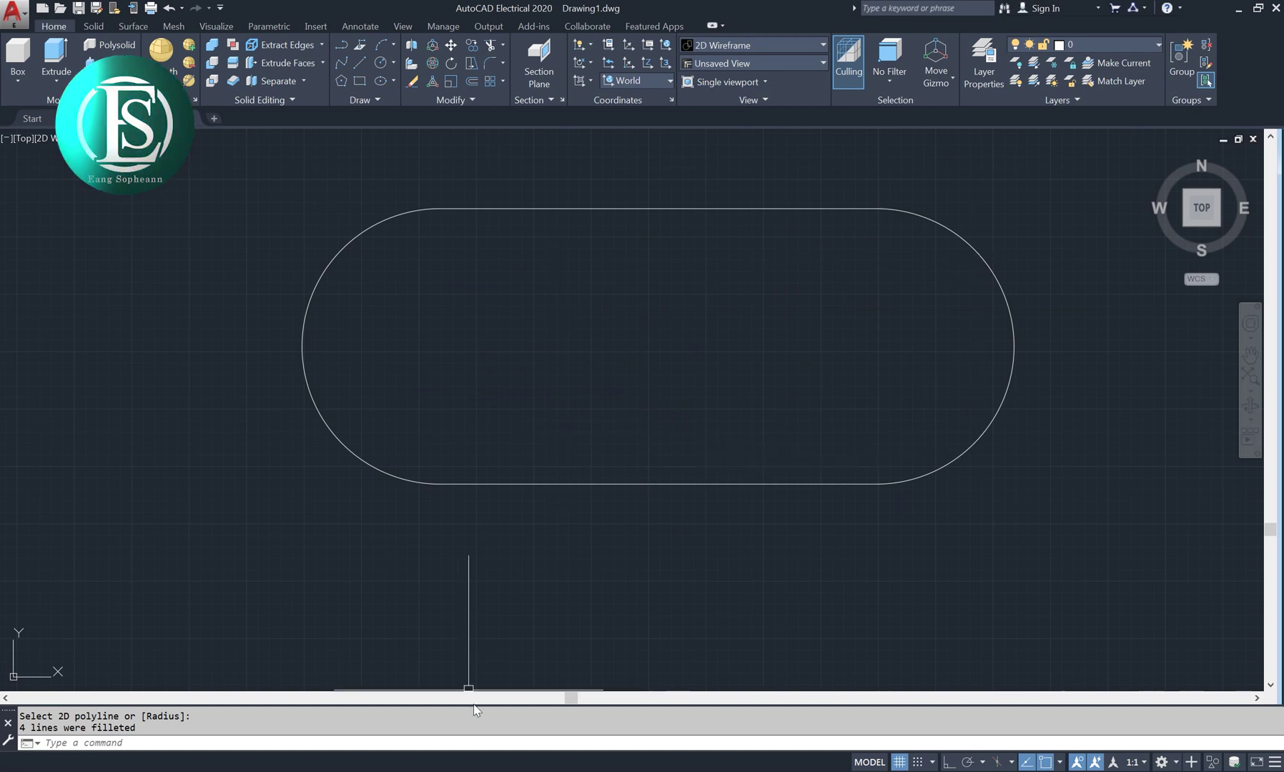
key("alt+Tab")
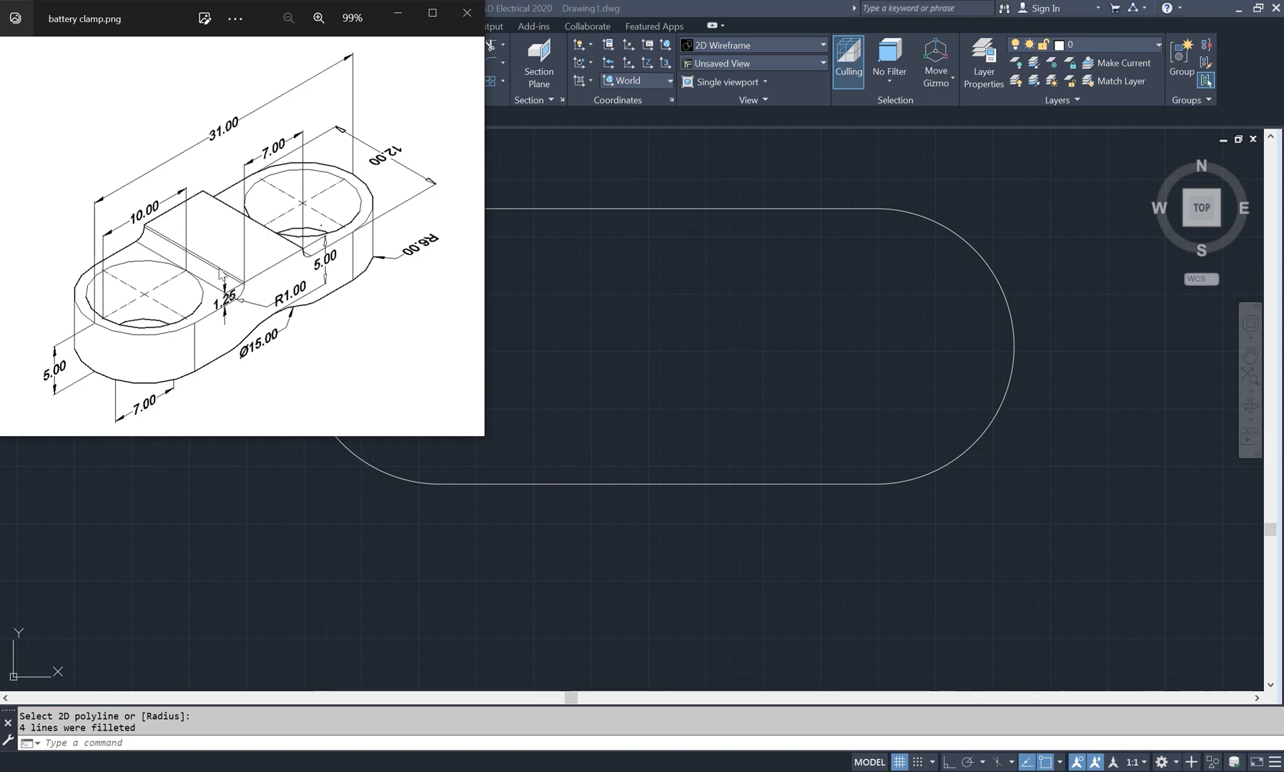
- Draw a vertical polyline from the top edge midpoint to the bottom edge with Ortho on
left_click(621, 362)
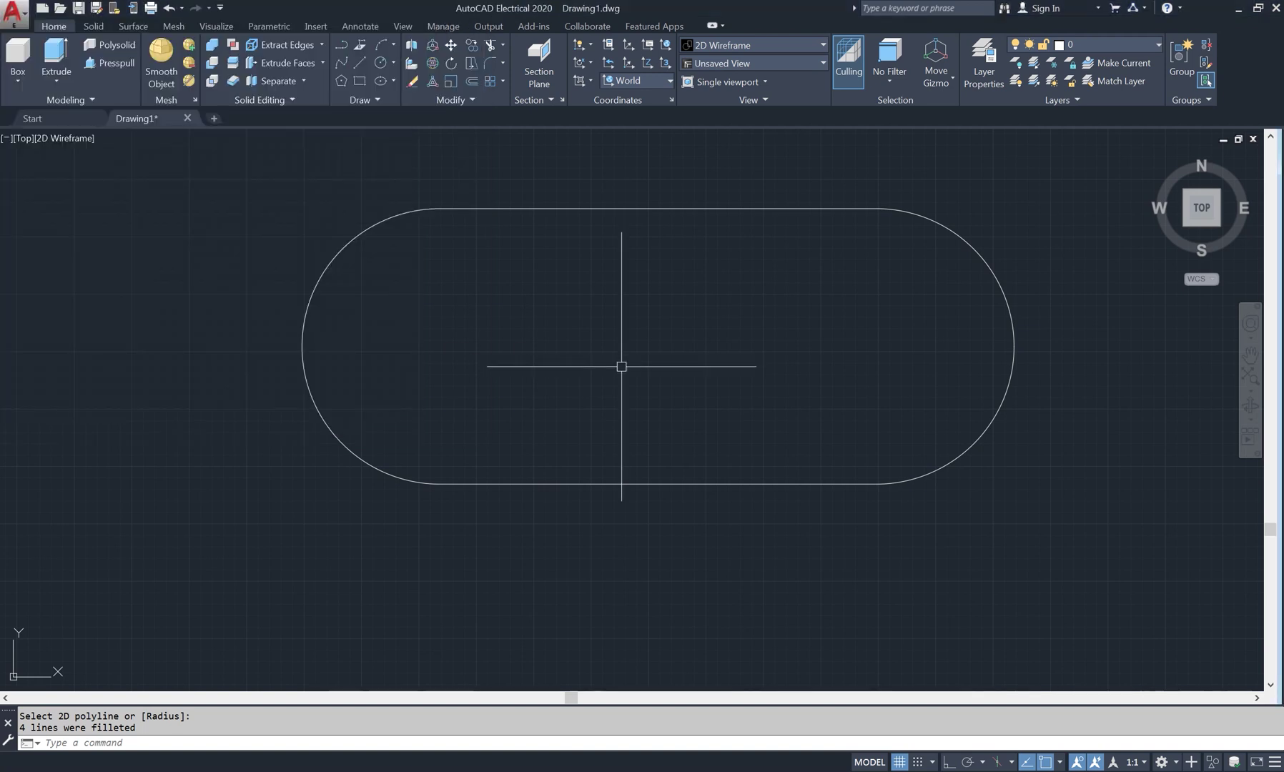
type("PL")
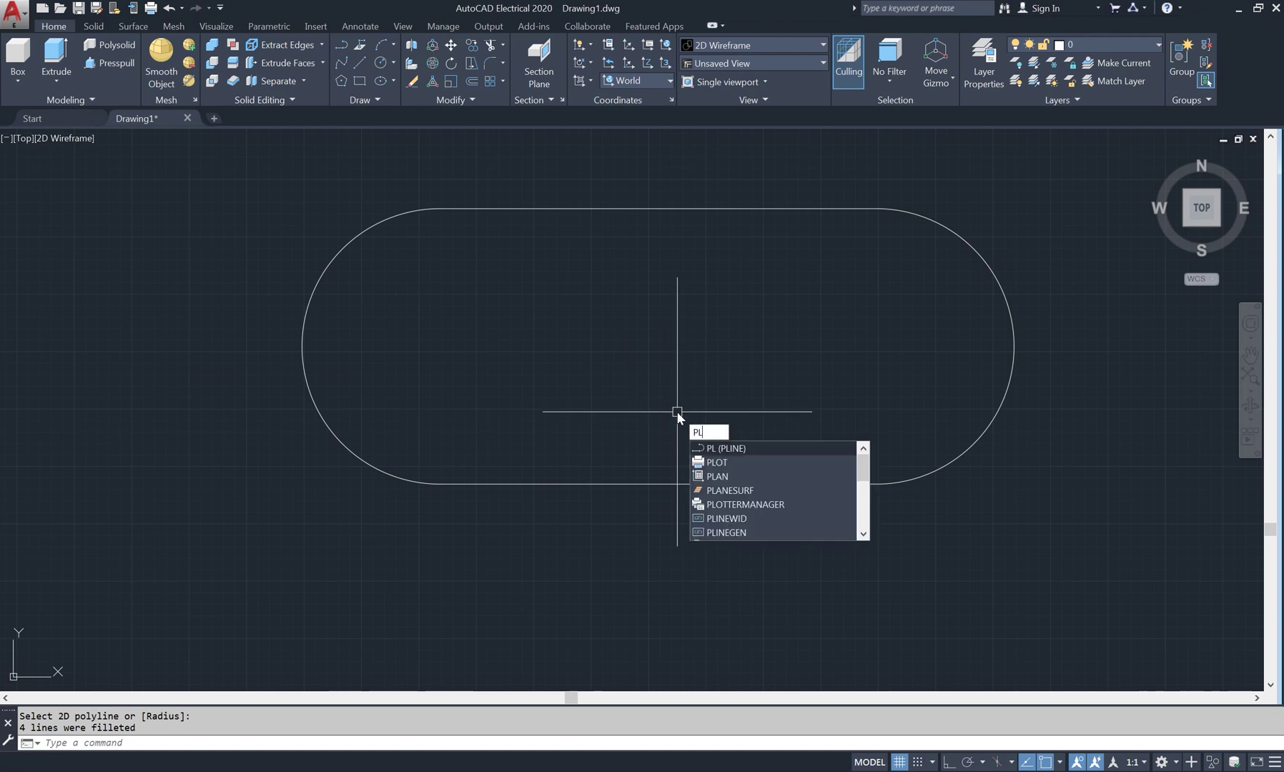
left_click(744, 449)
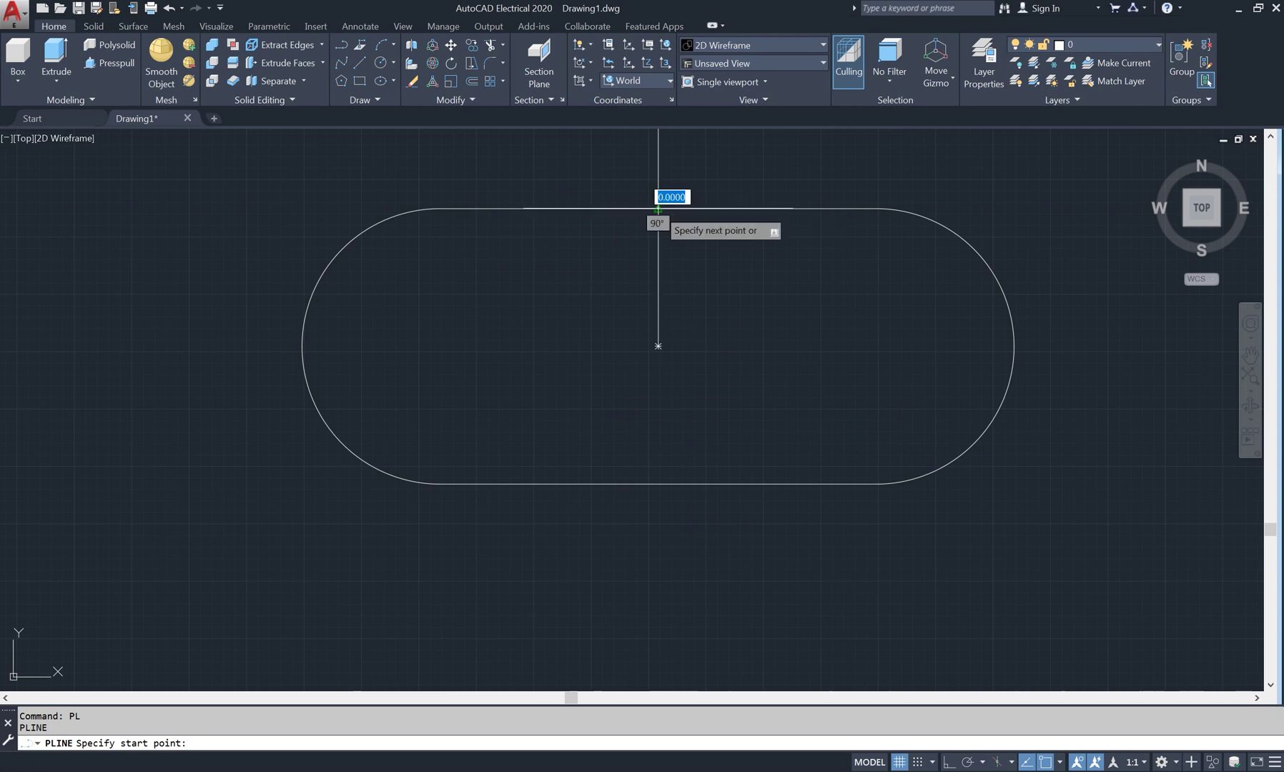
left_click(657, 209)
key("F8")
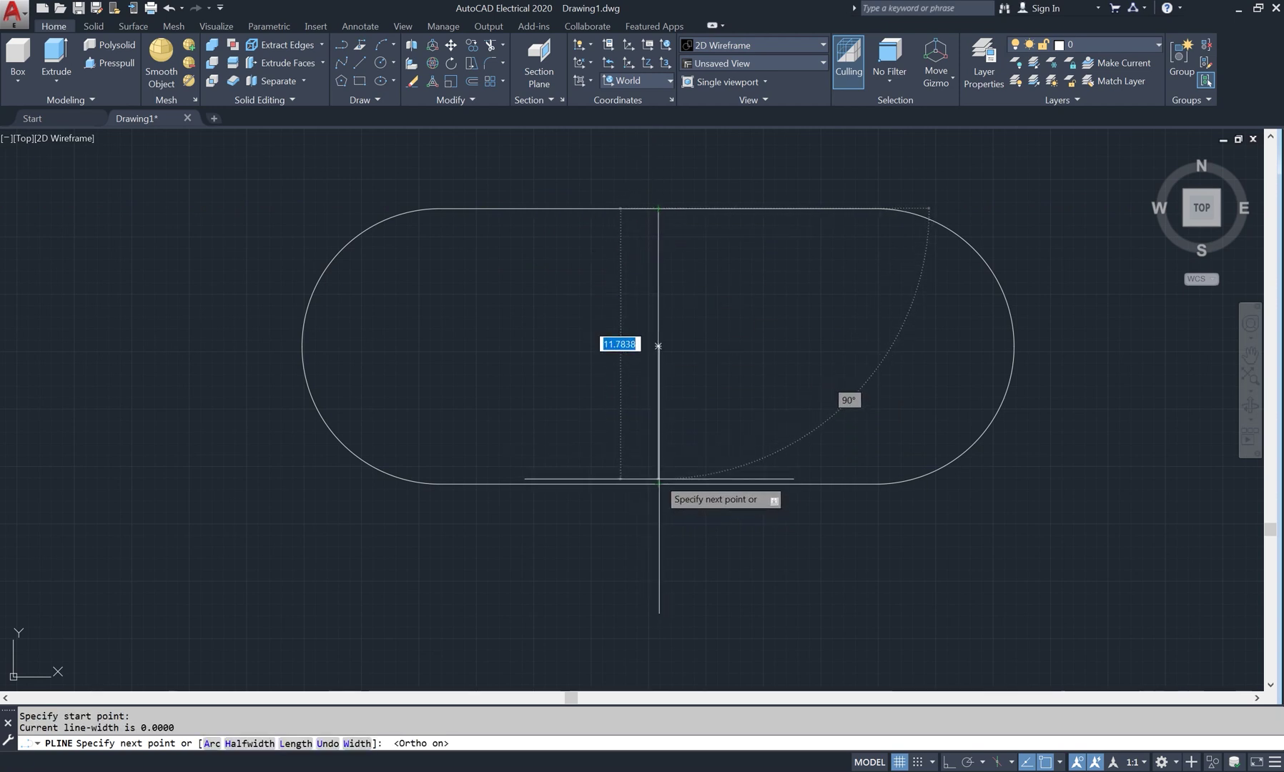
left_click(658, 484)
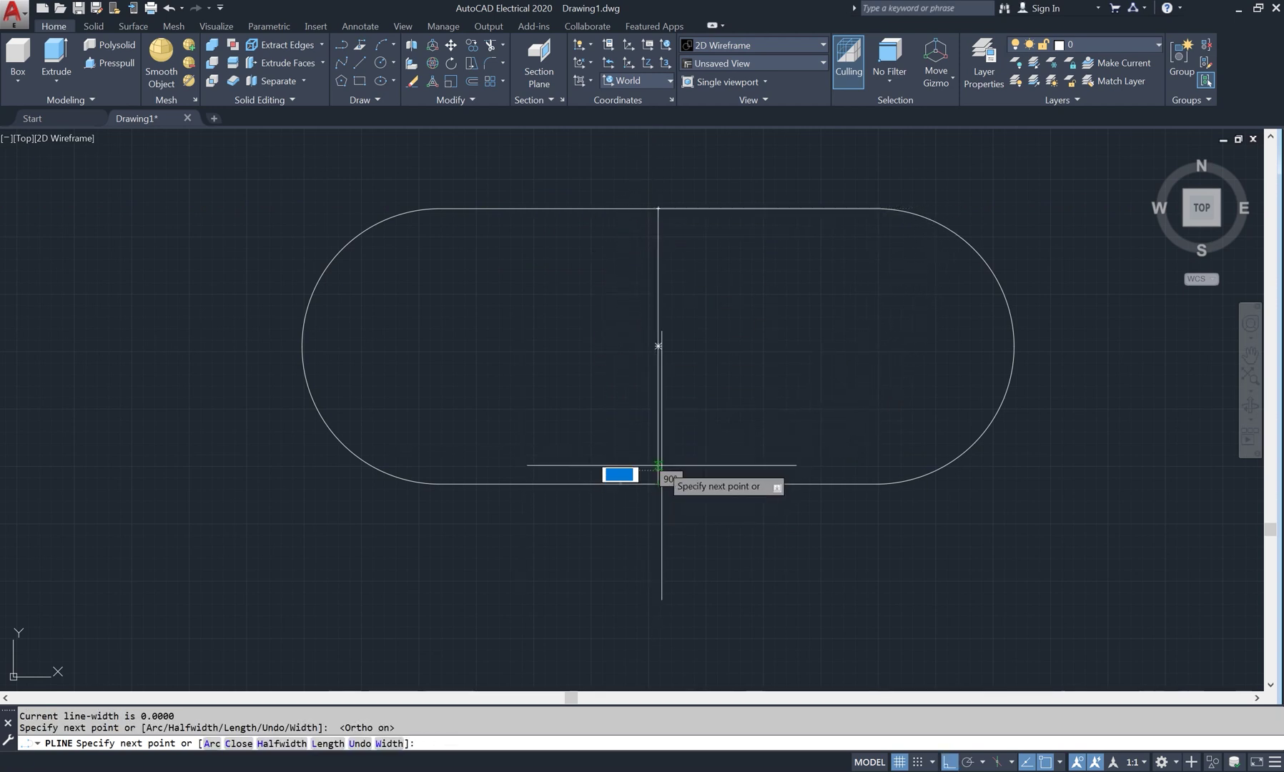
key("Return")
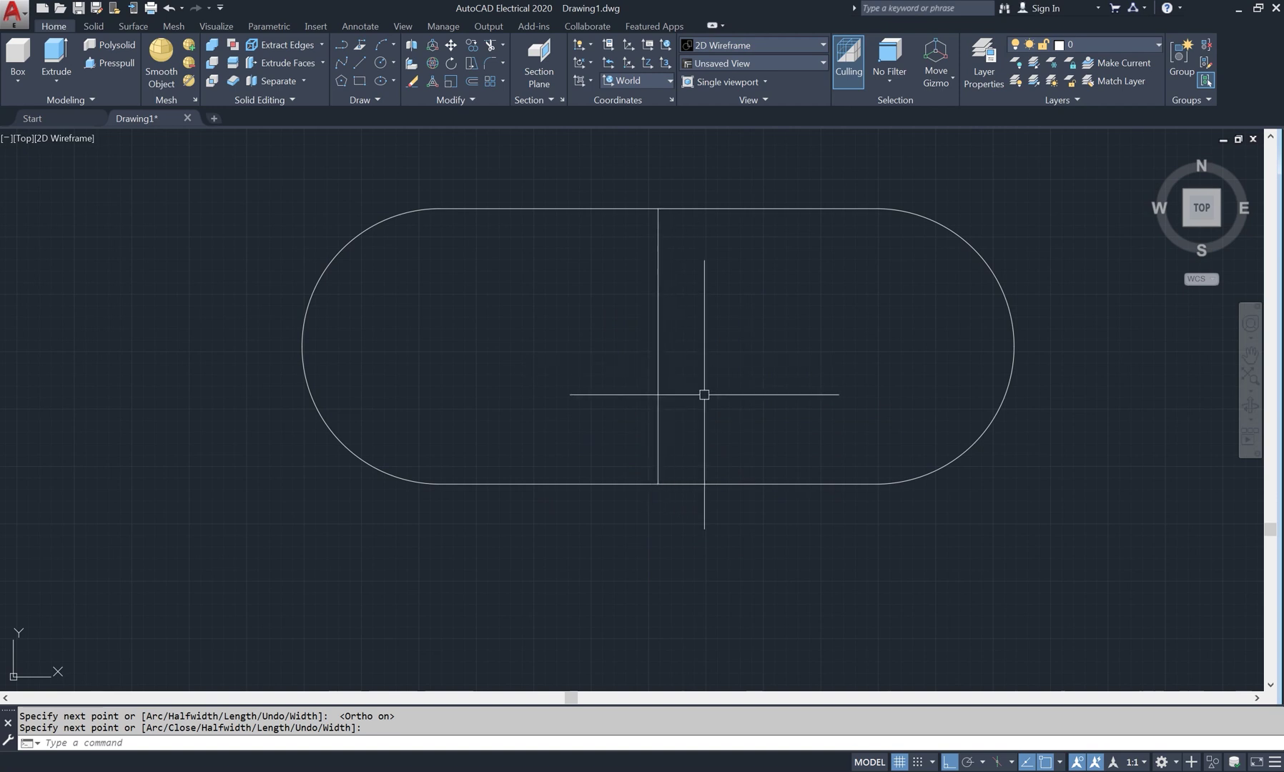
- Offset the centre line 3.5 to both left and right, then recheck the reference
type("o")
key("Return")
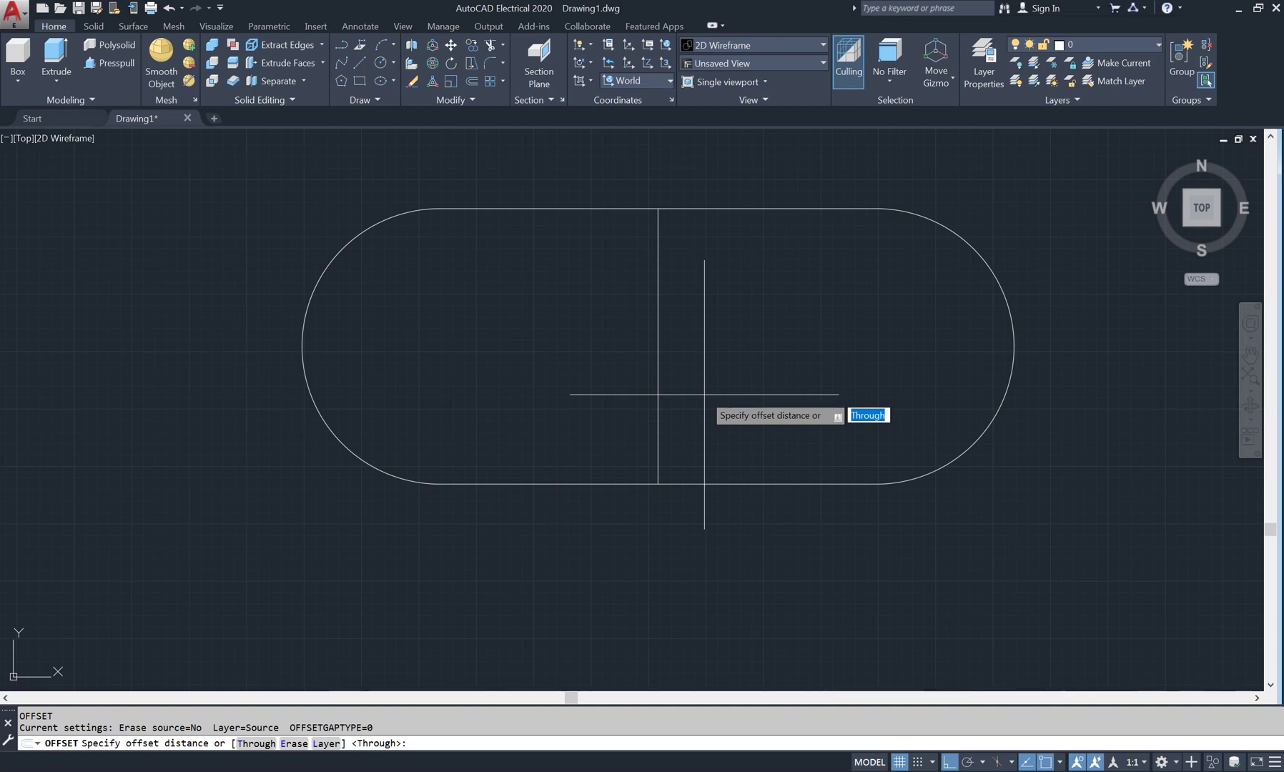
type("3.5")
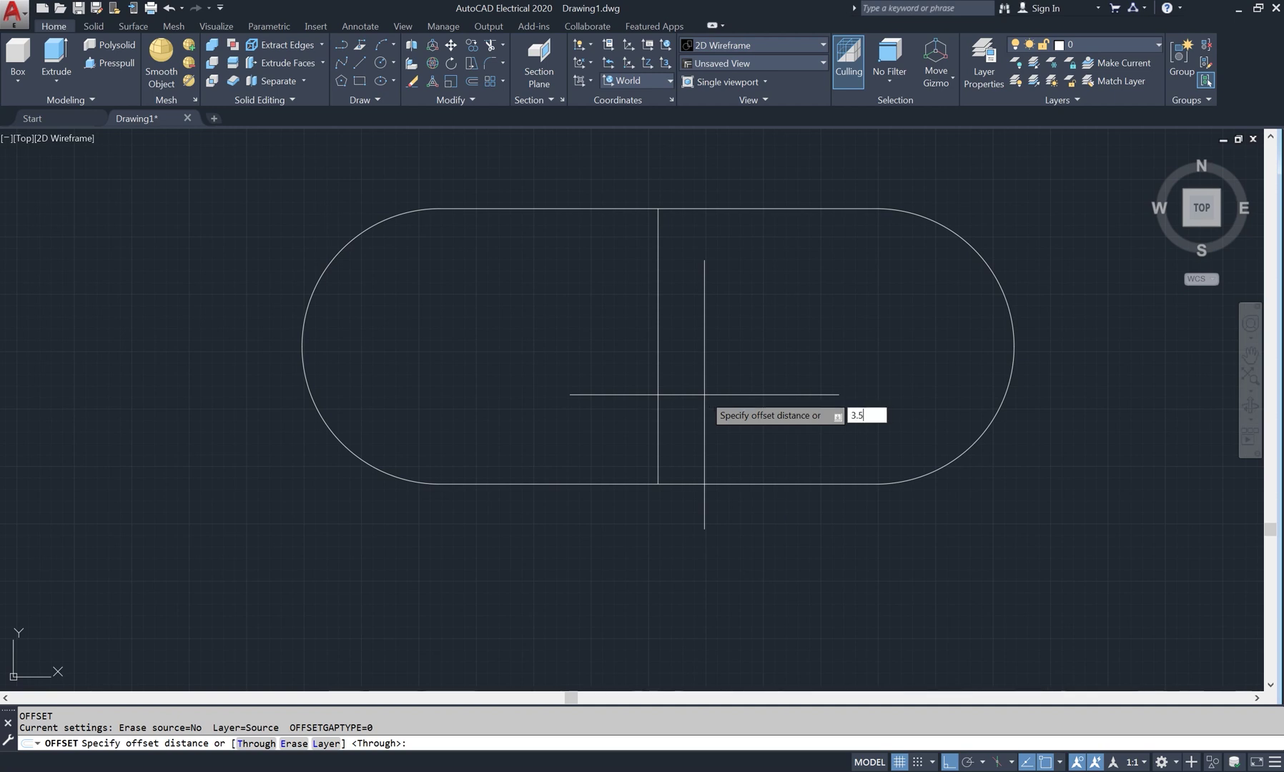
key("Return")
left_click(659, 403)
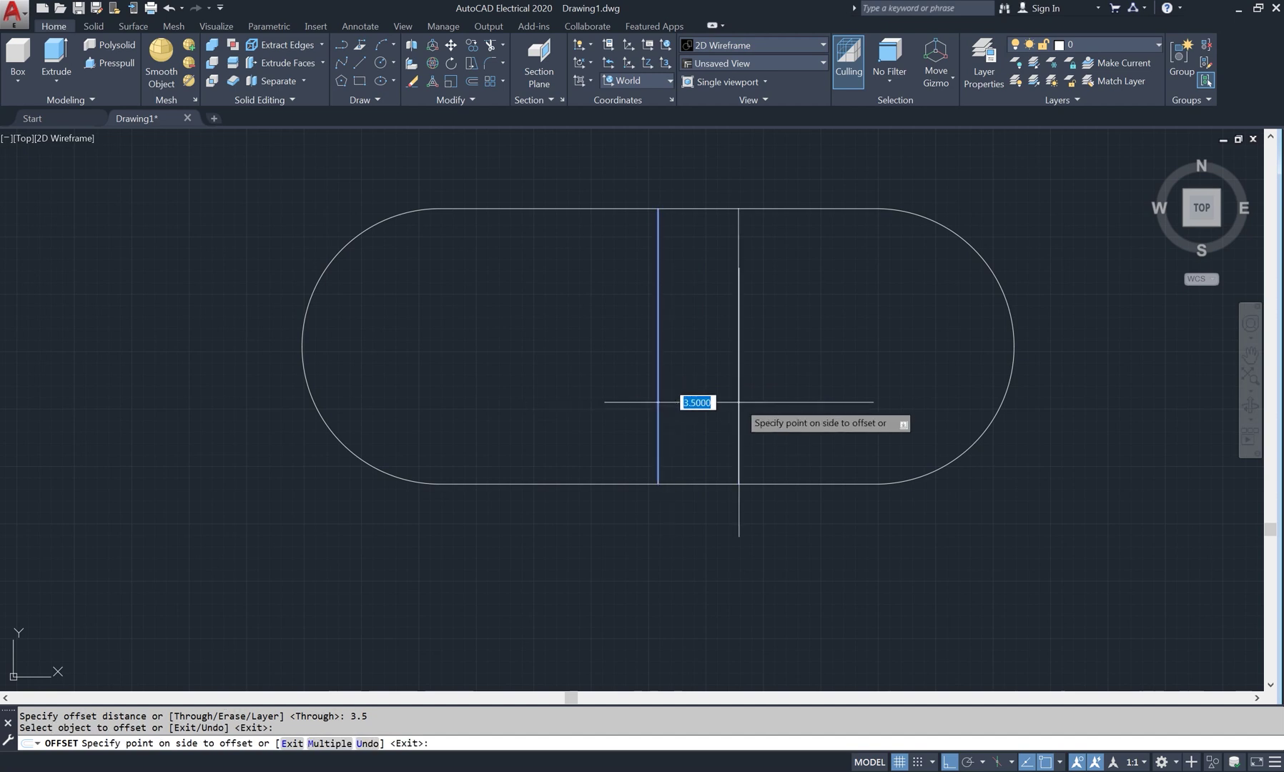
left_click(696, 398)
left_click(657, 409)
left_click(571, 402)
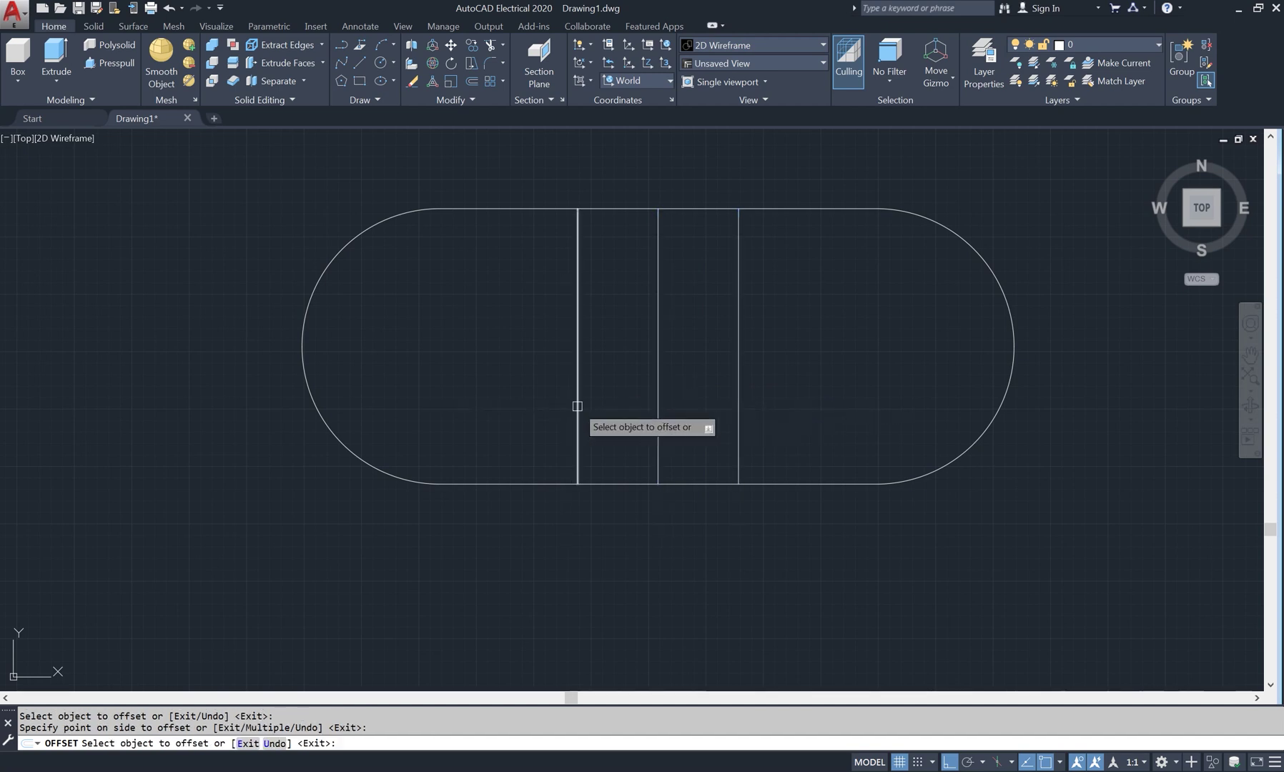
key("Return")
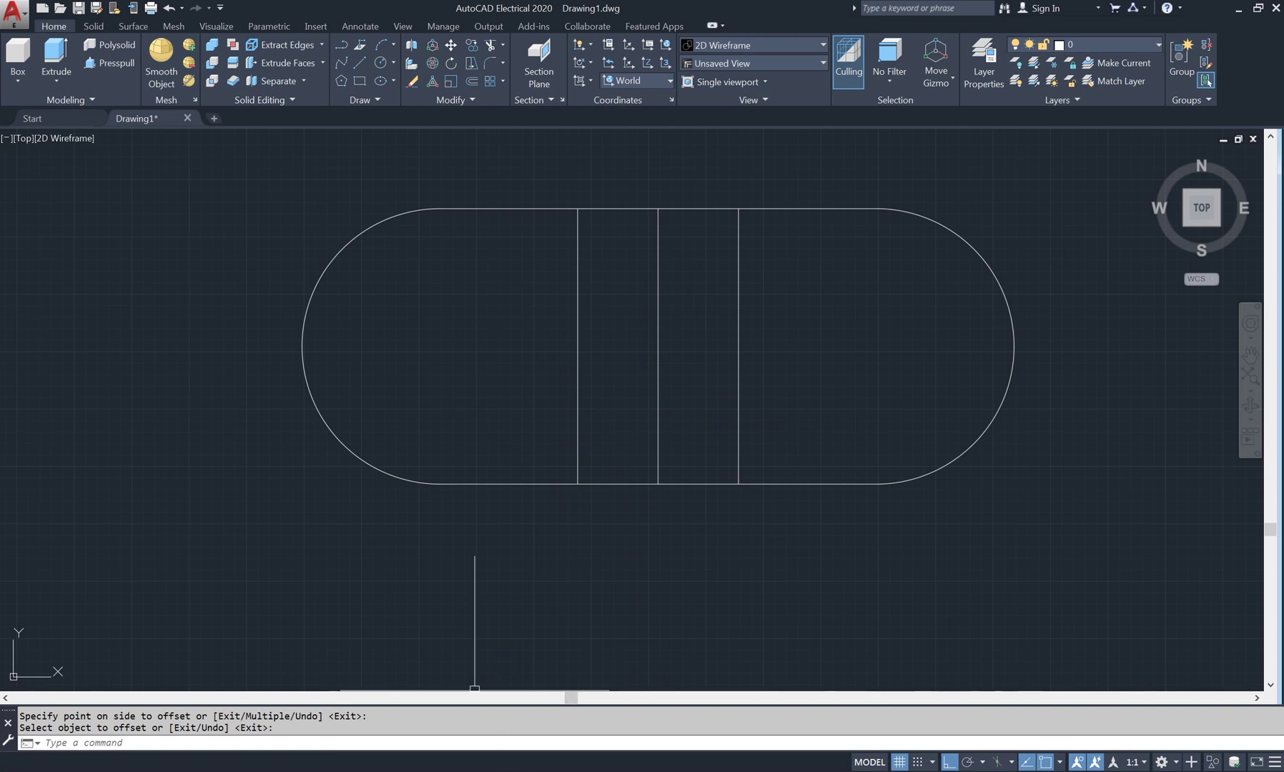
key("alt+Tab")
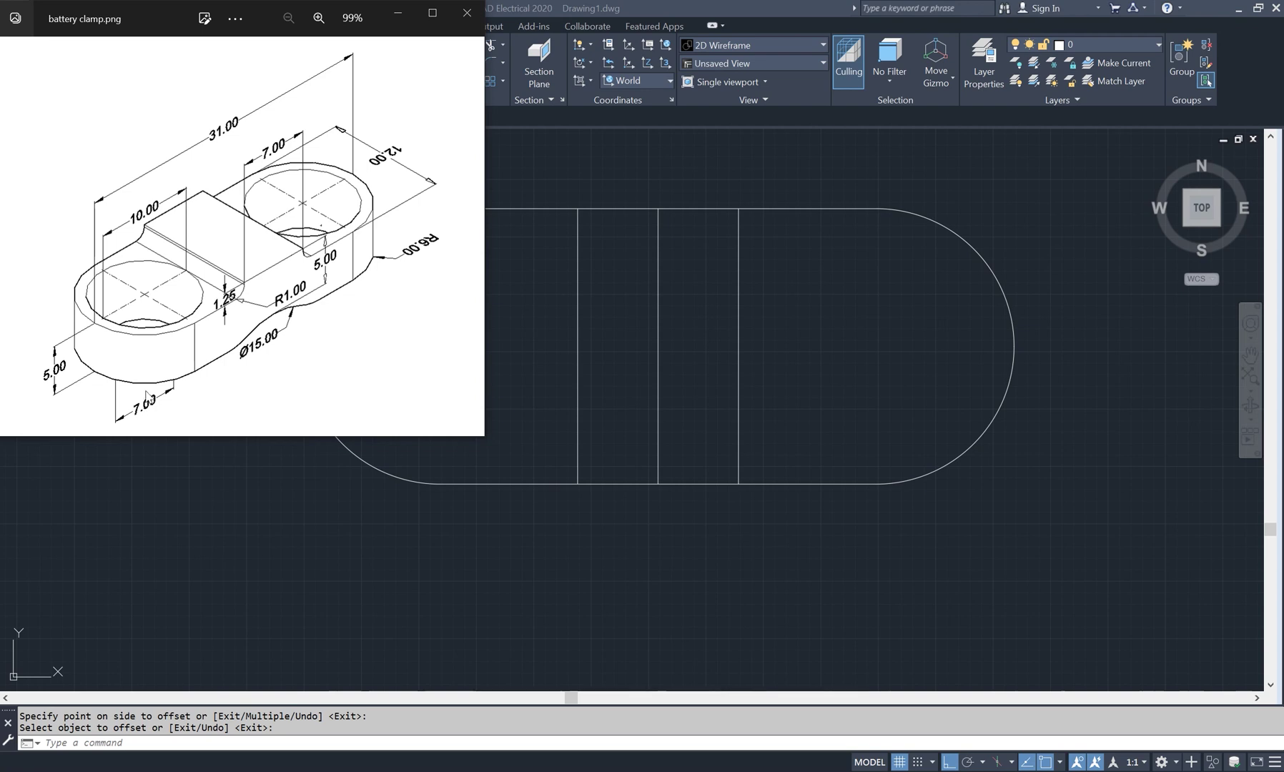
- Draw a diameter 7 circle centred on the line intersection at the slot's right end
left_click(654, 404)
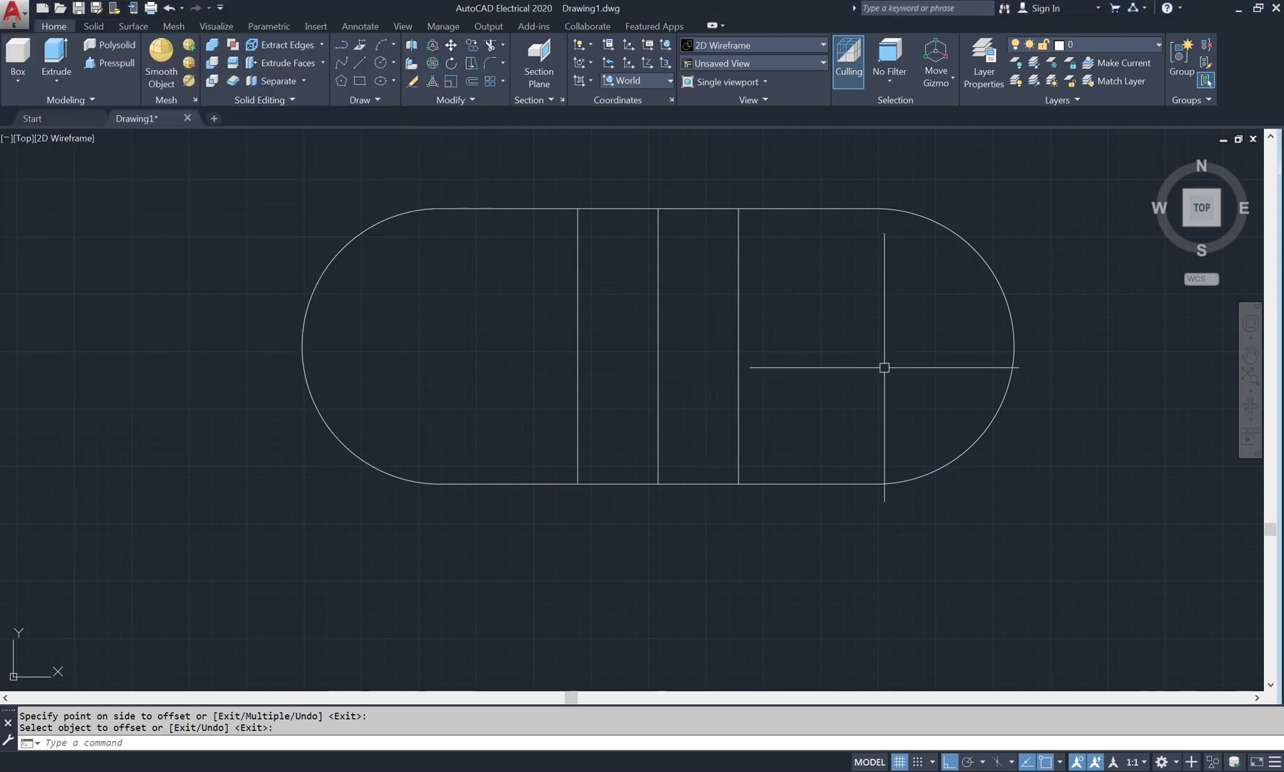
type("o")
key("Escape")
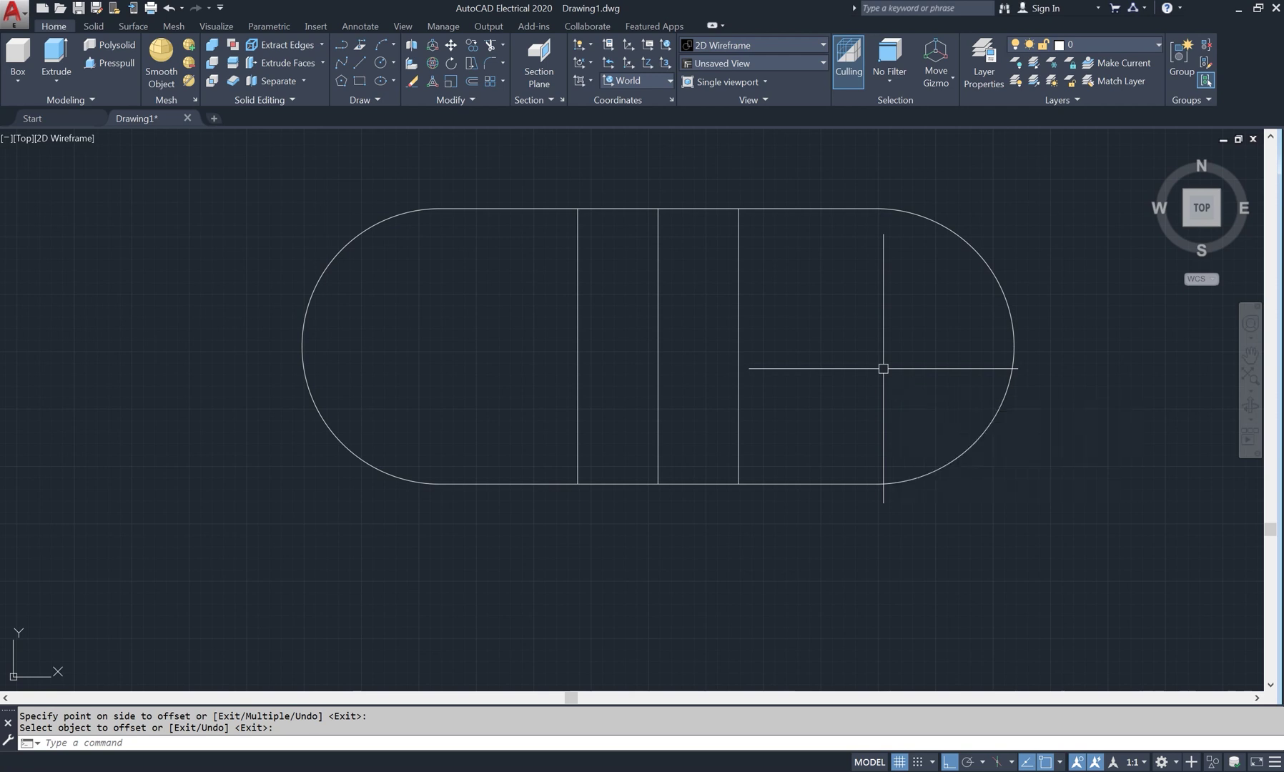
type("c")
key("Return")
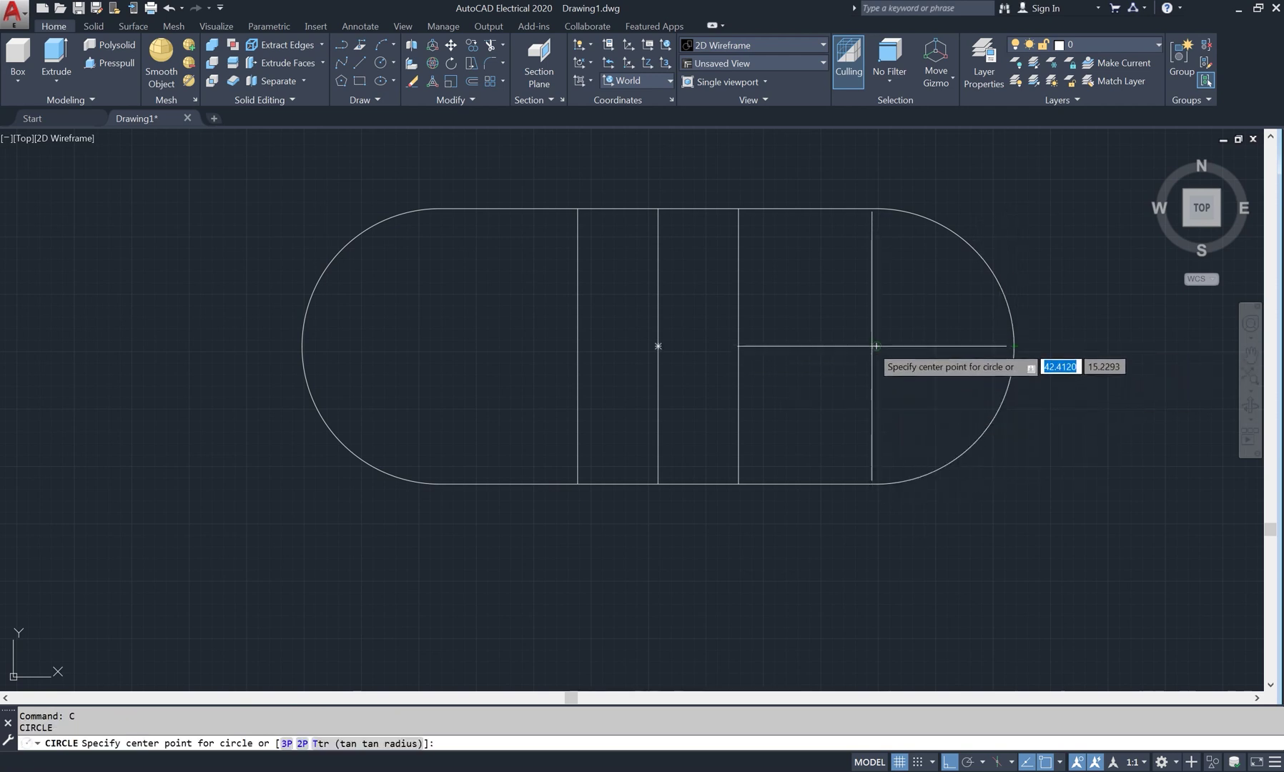
left_click(875, 346)
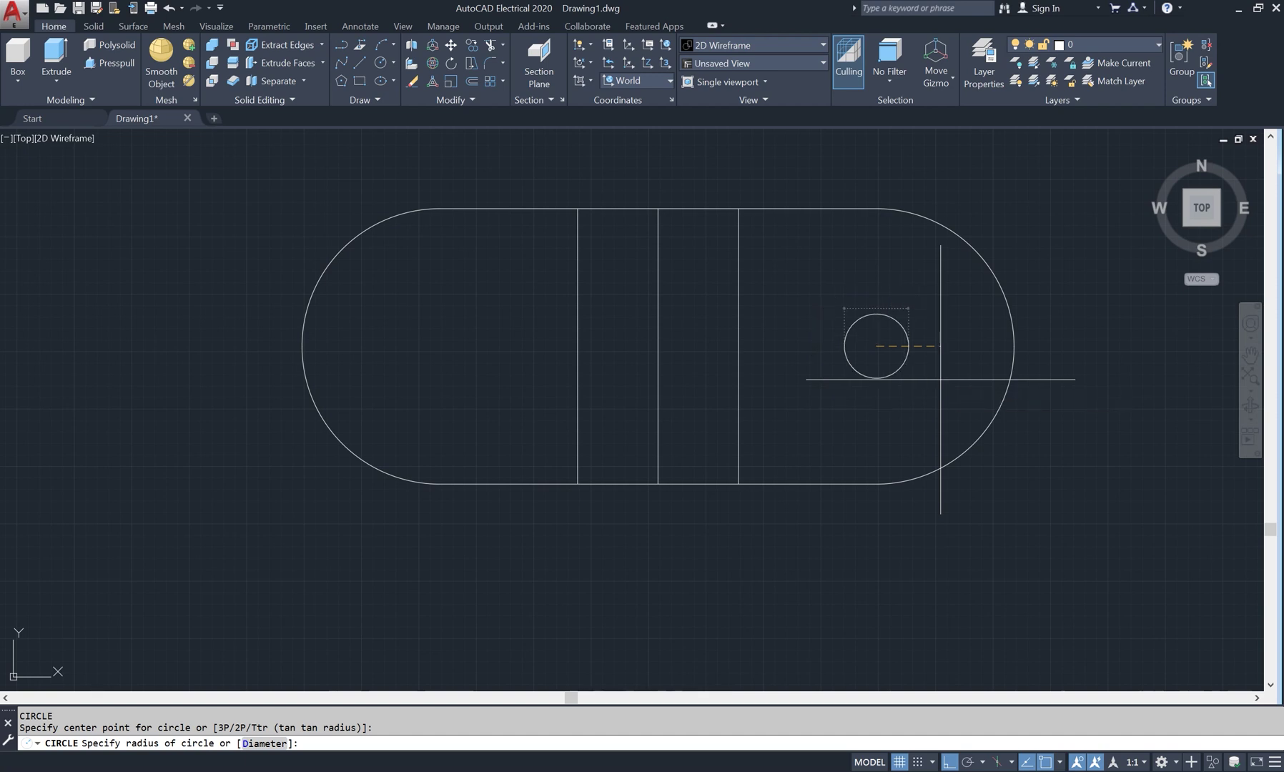
type("d")
key("Return")
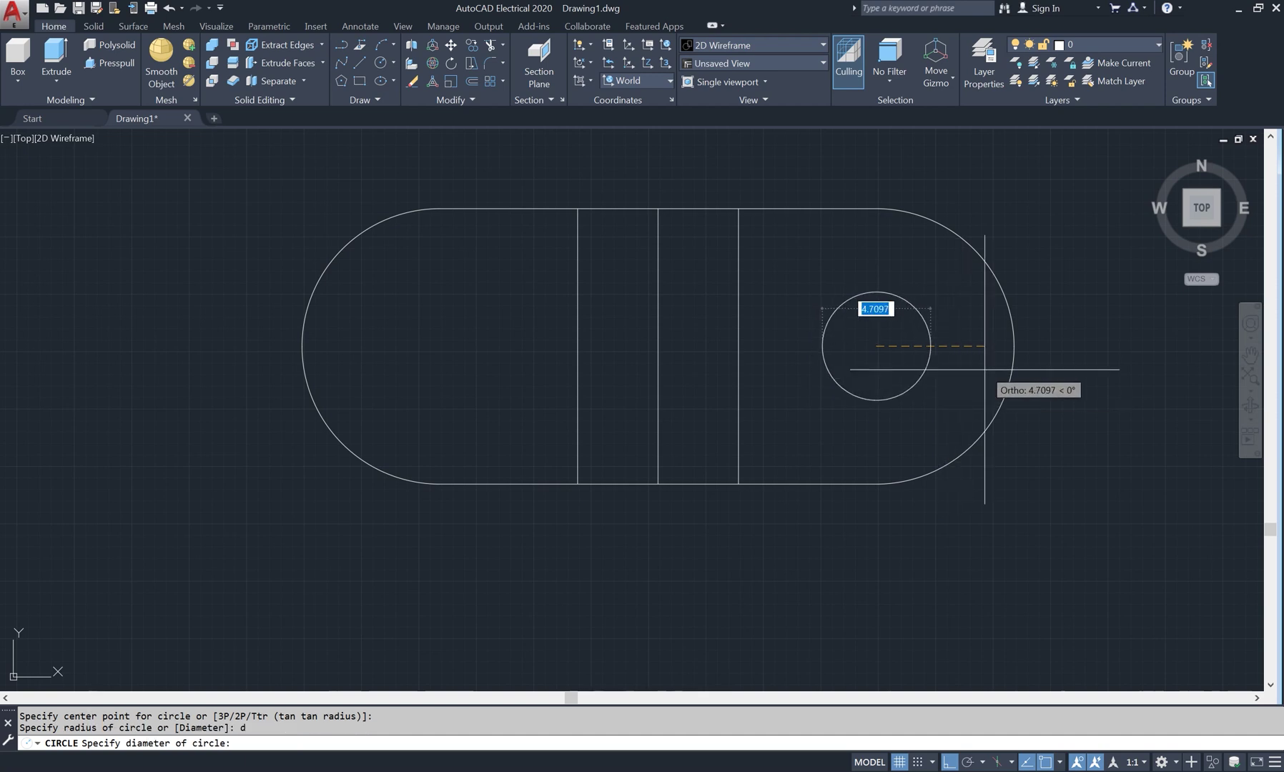
type("7")
key("Return")
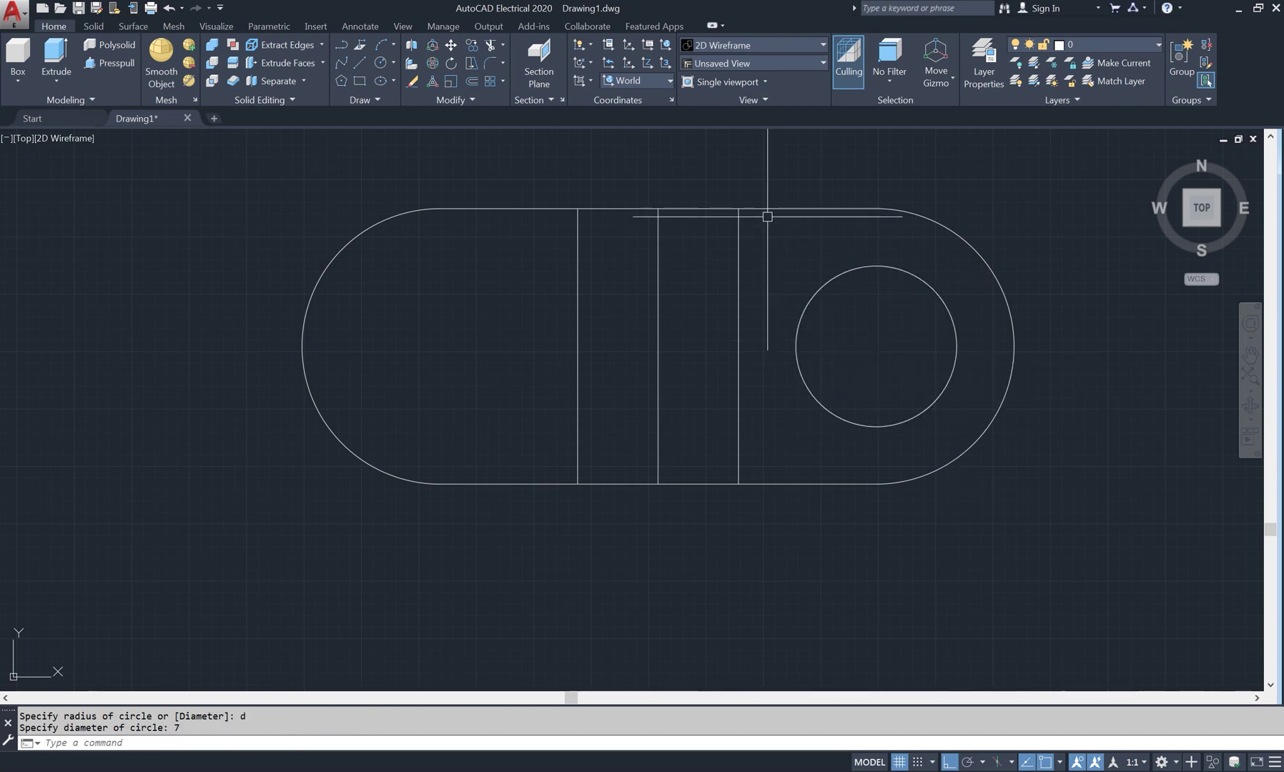
- Add a concentric diameter 10 circle at the same centre
right_click(766, 219)
left_click(820, 236)
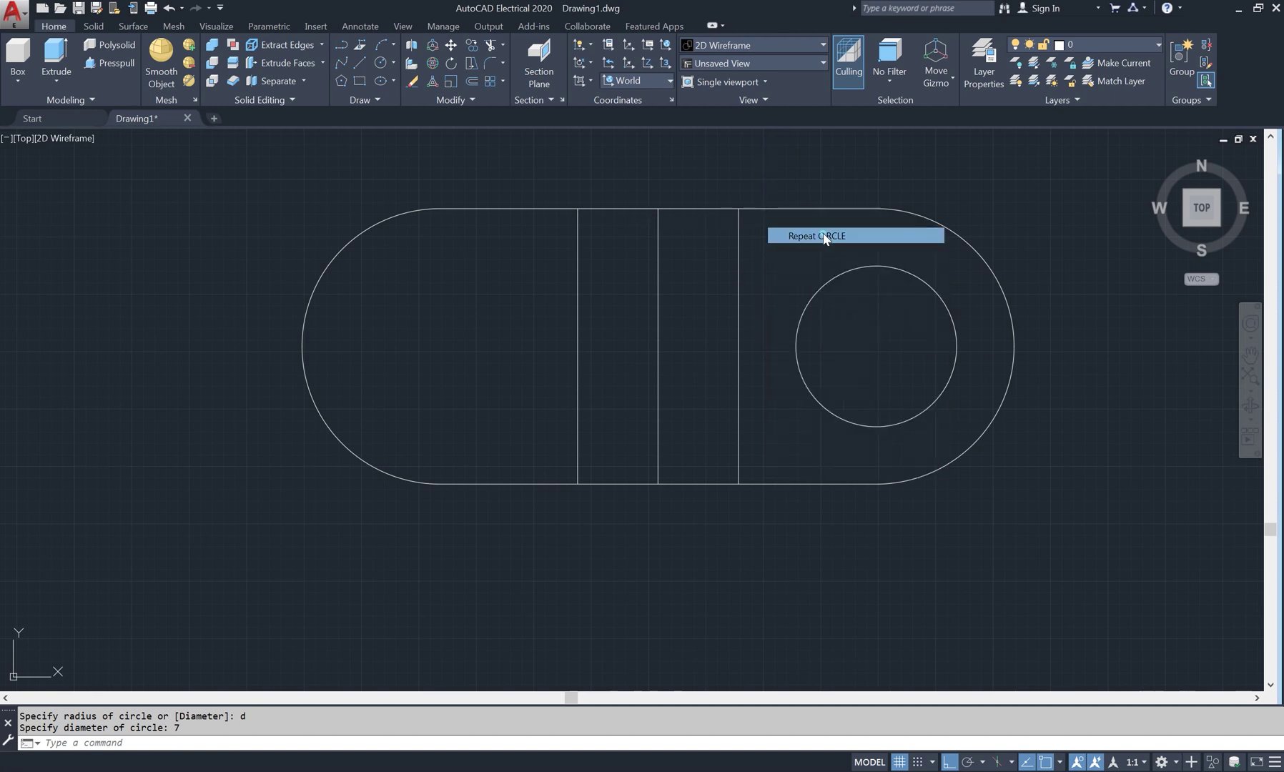
left_click(876, 346)
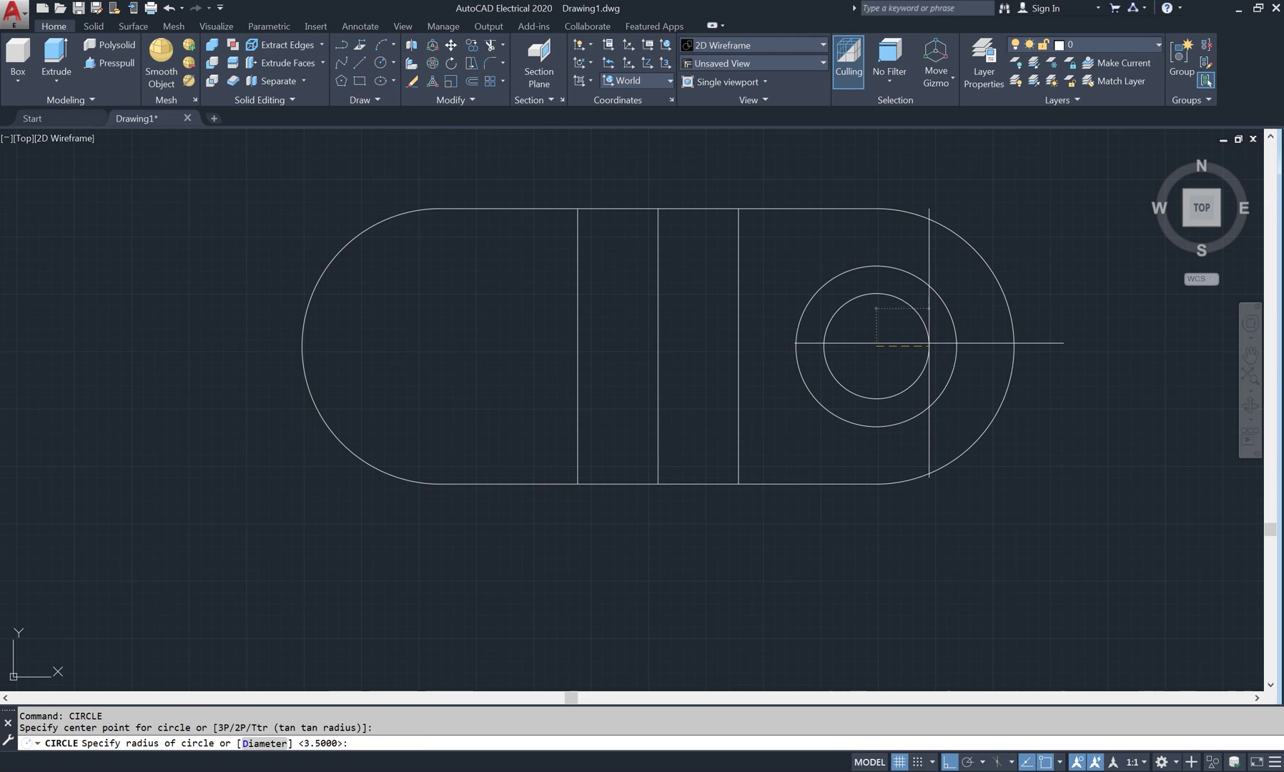
type("d")
key("Return")
type("10")
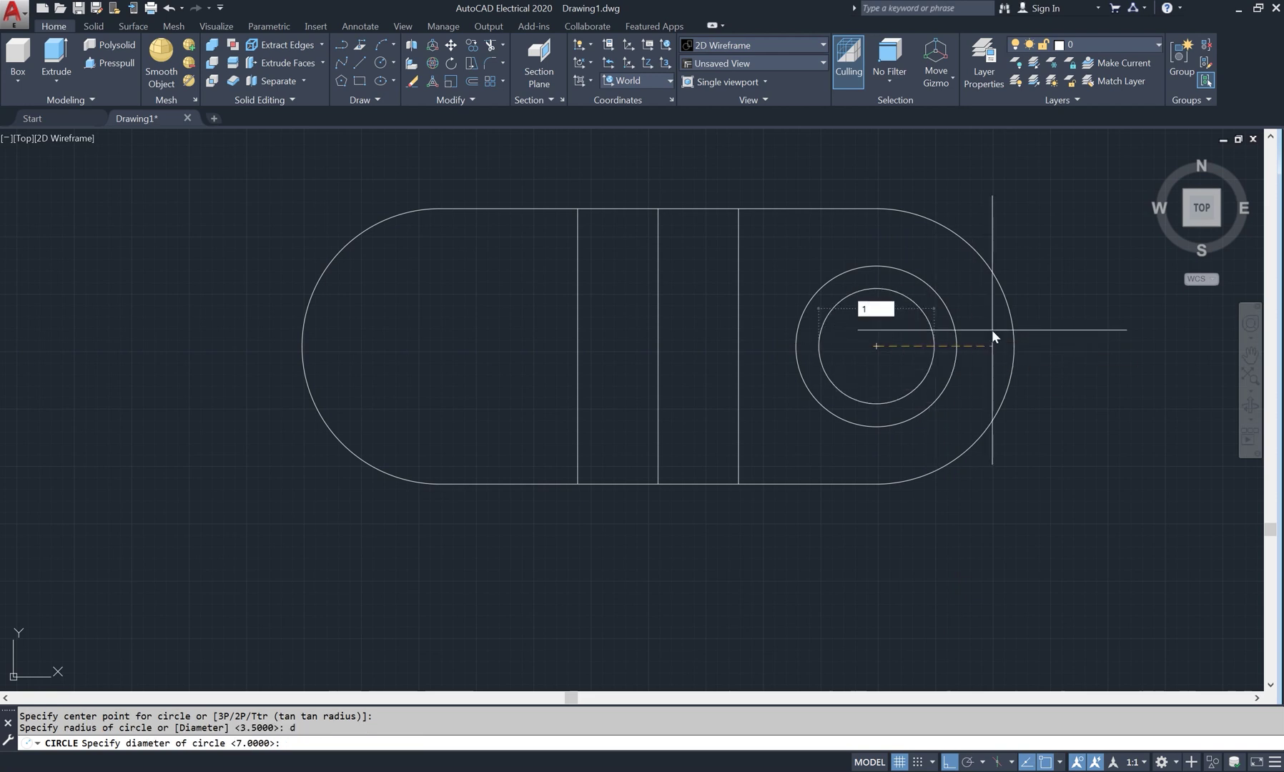
key("Return")
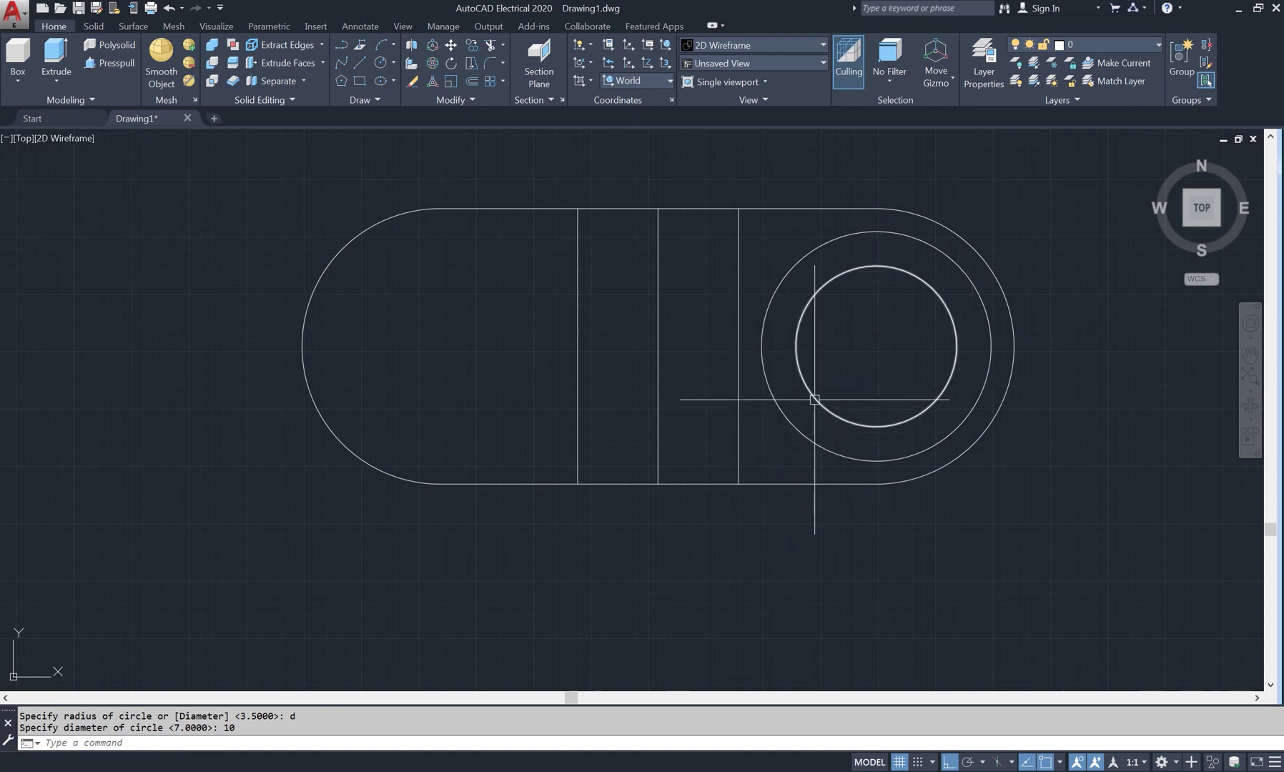
- Mirror both right-end circles across the middle vertical line, keeping the source circles
type("mi")
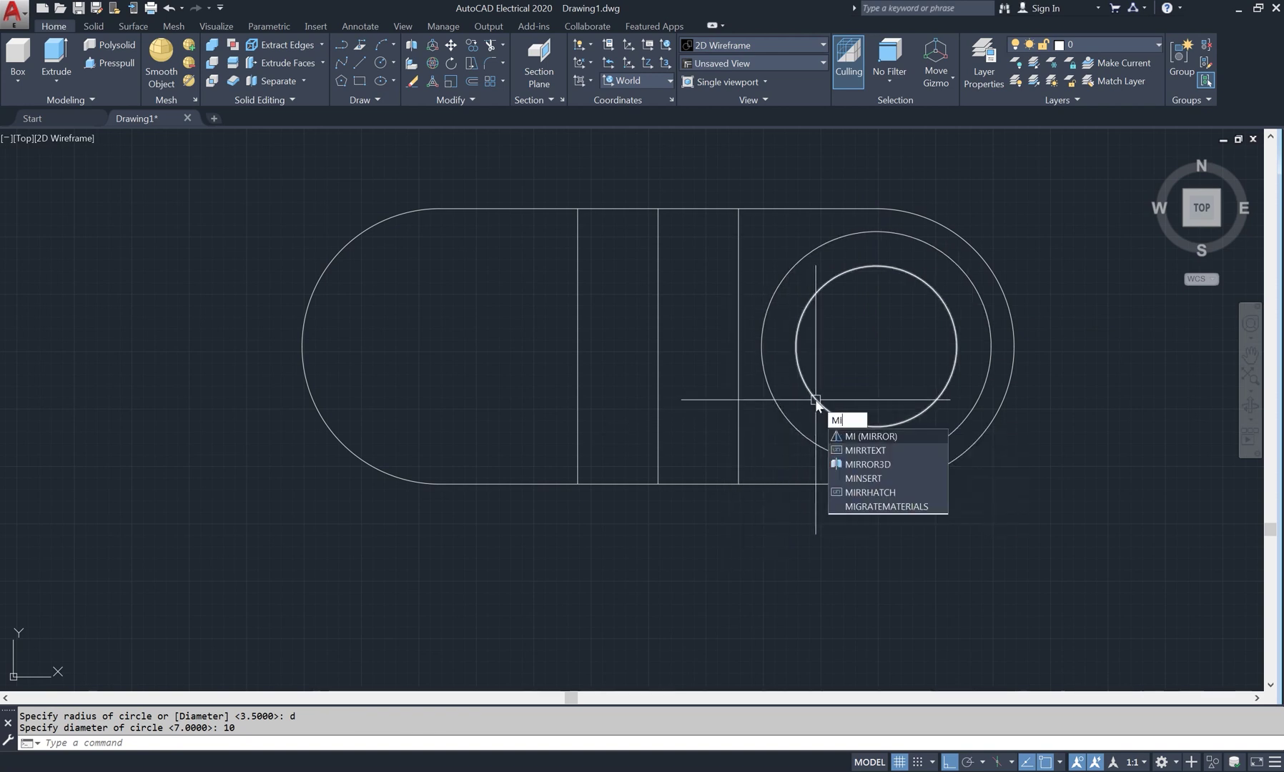
key("Return")
left_click(831, 384)
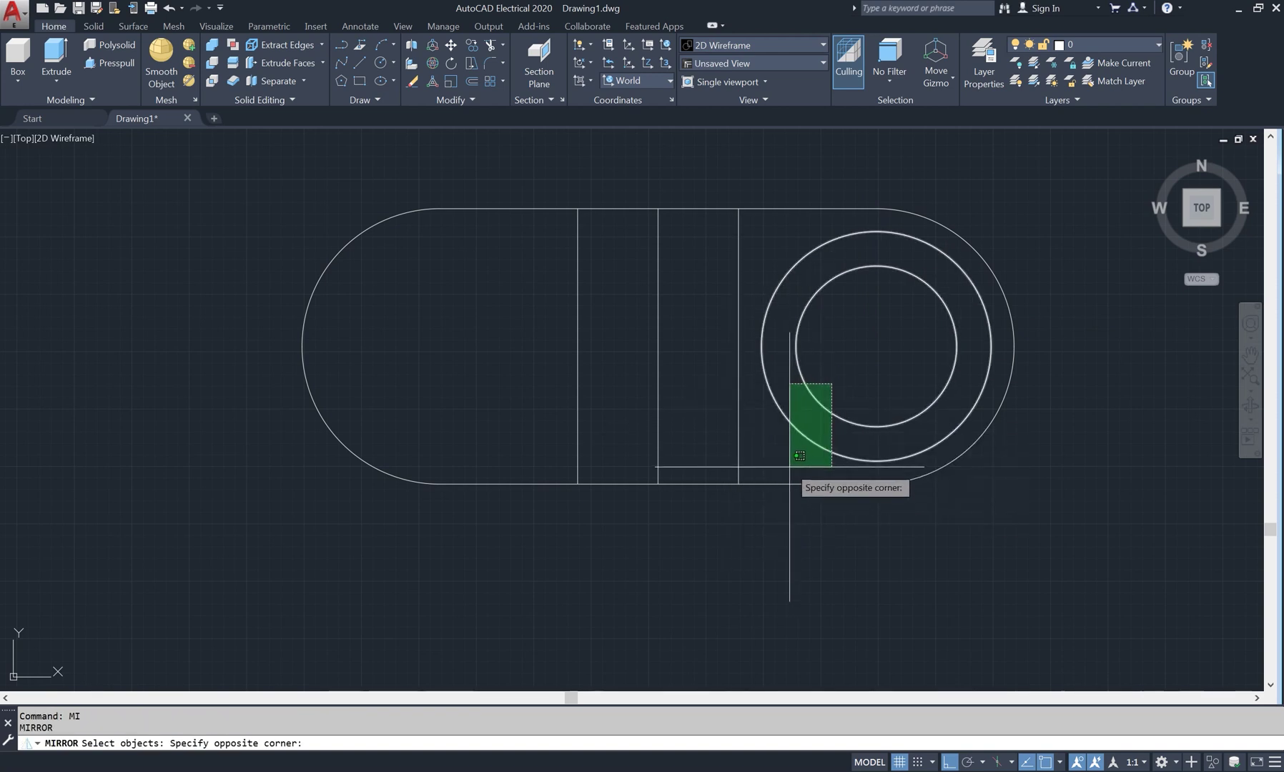
left_click(786, 477)
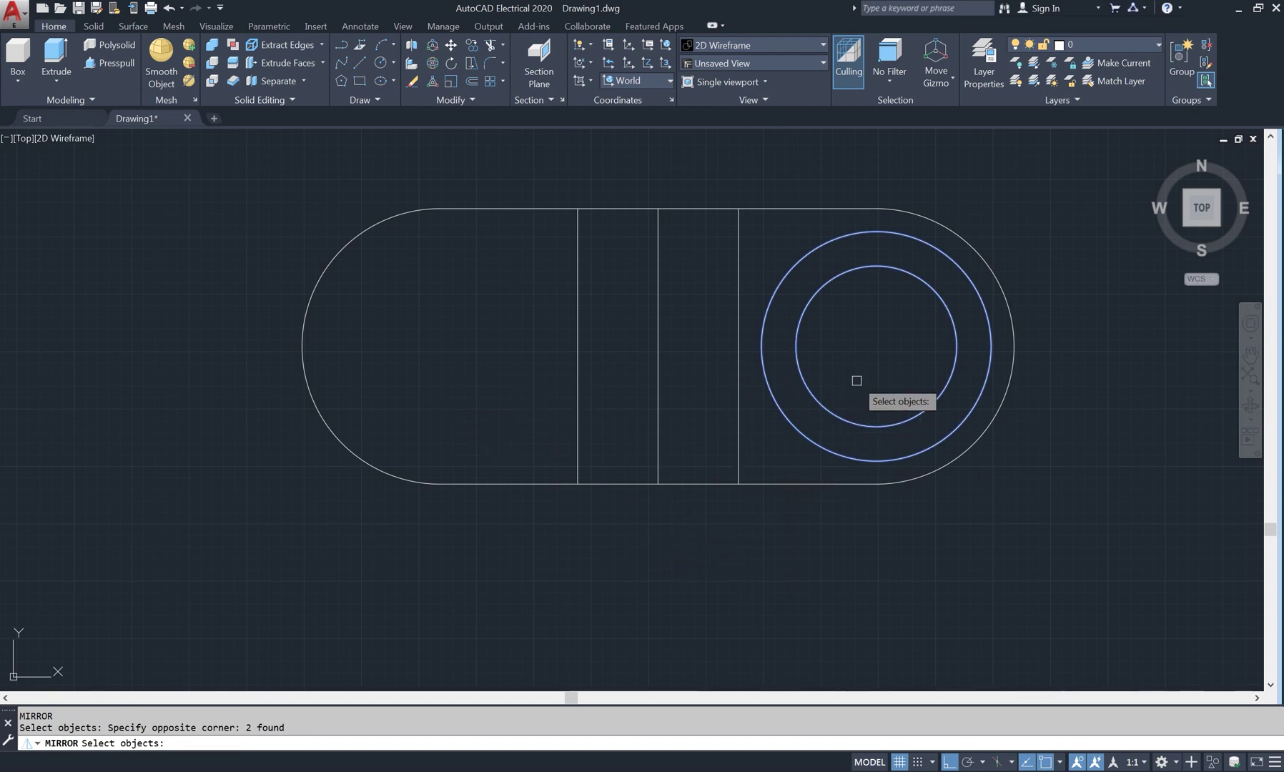
key("Return")
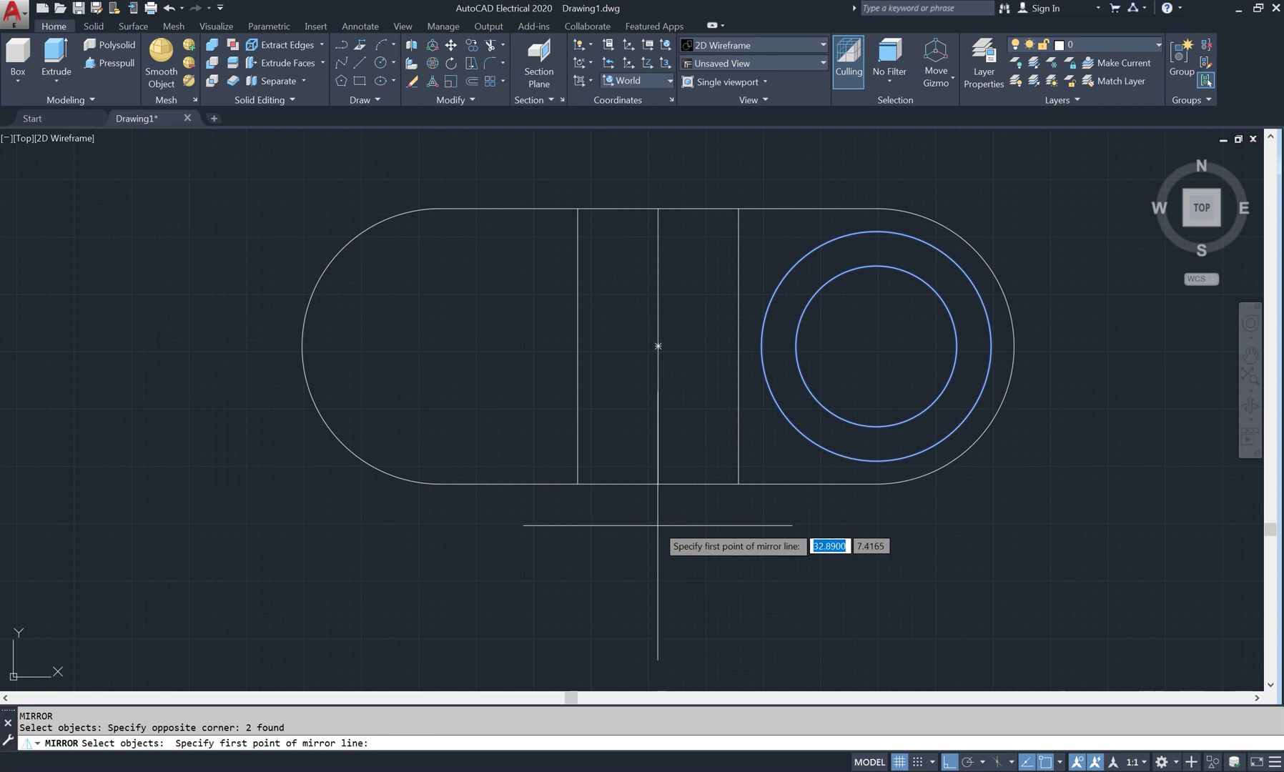
left_click(658, 484)
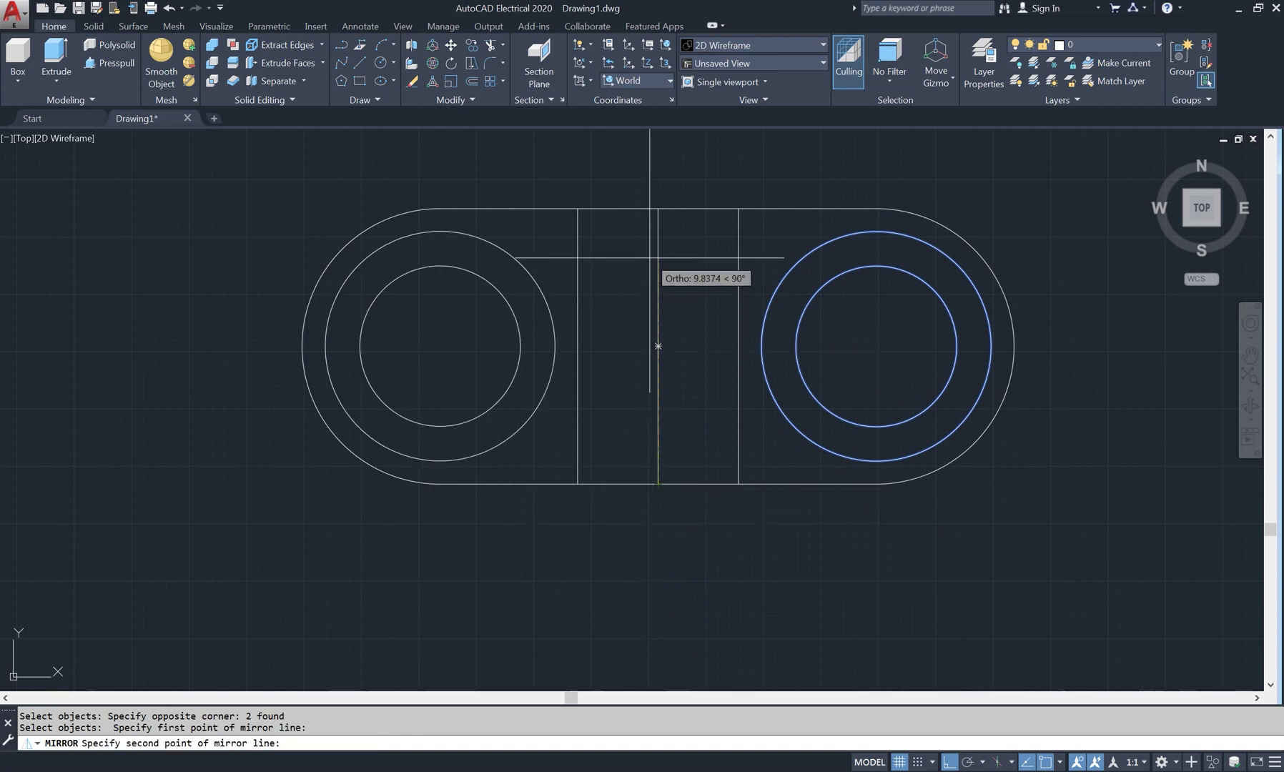
left_click(658, 208)
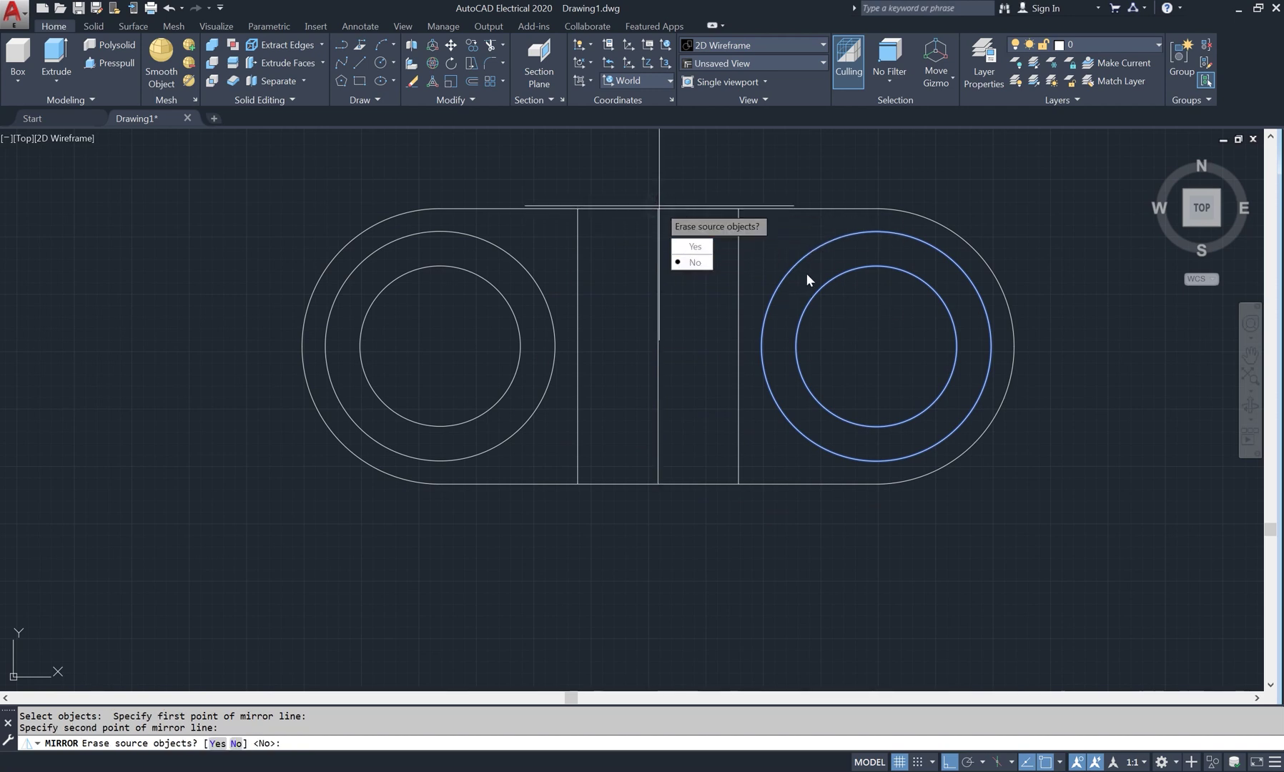
left_click(688, 264)
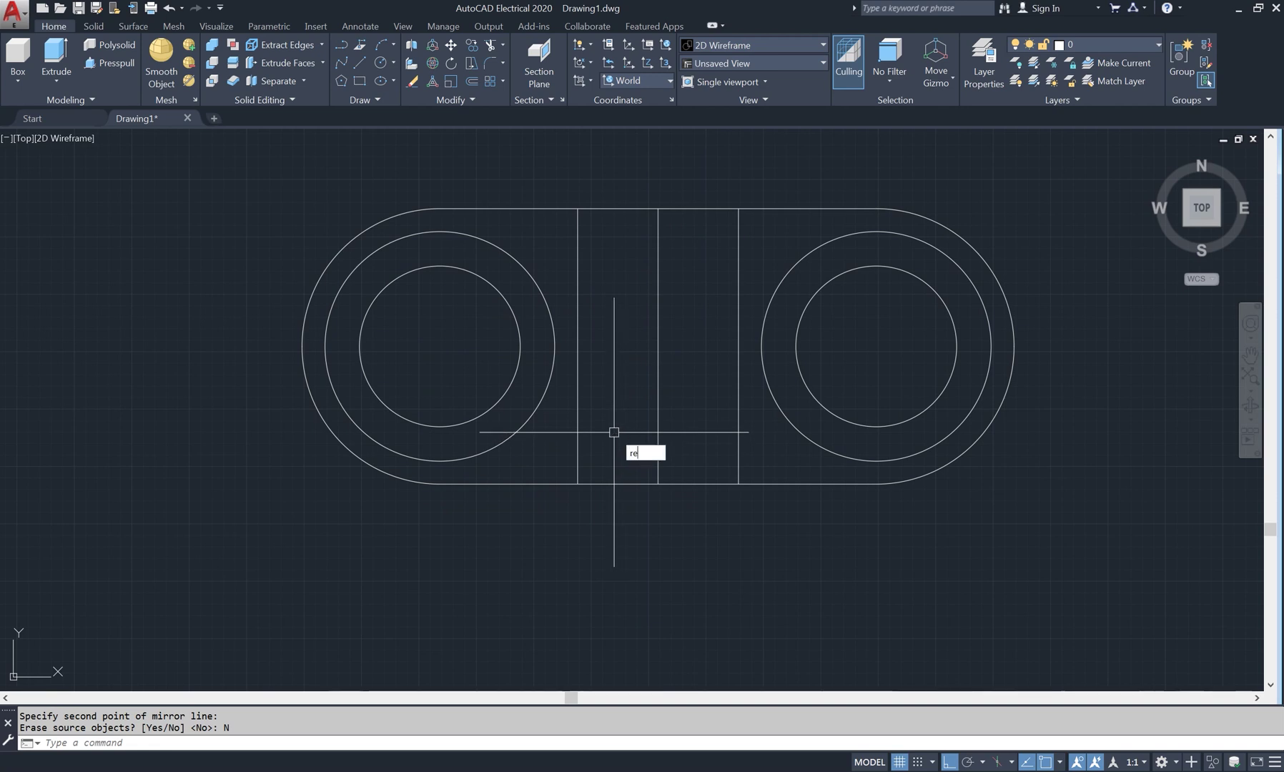
type("rec")
key("Return")
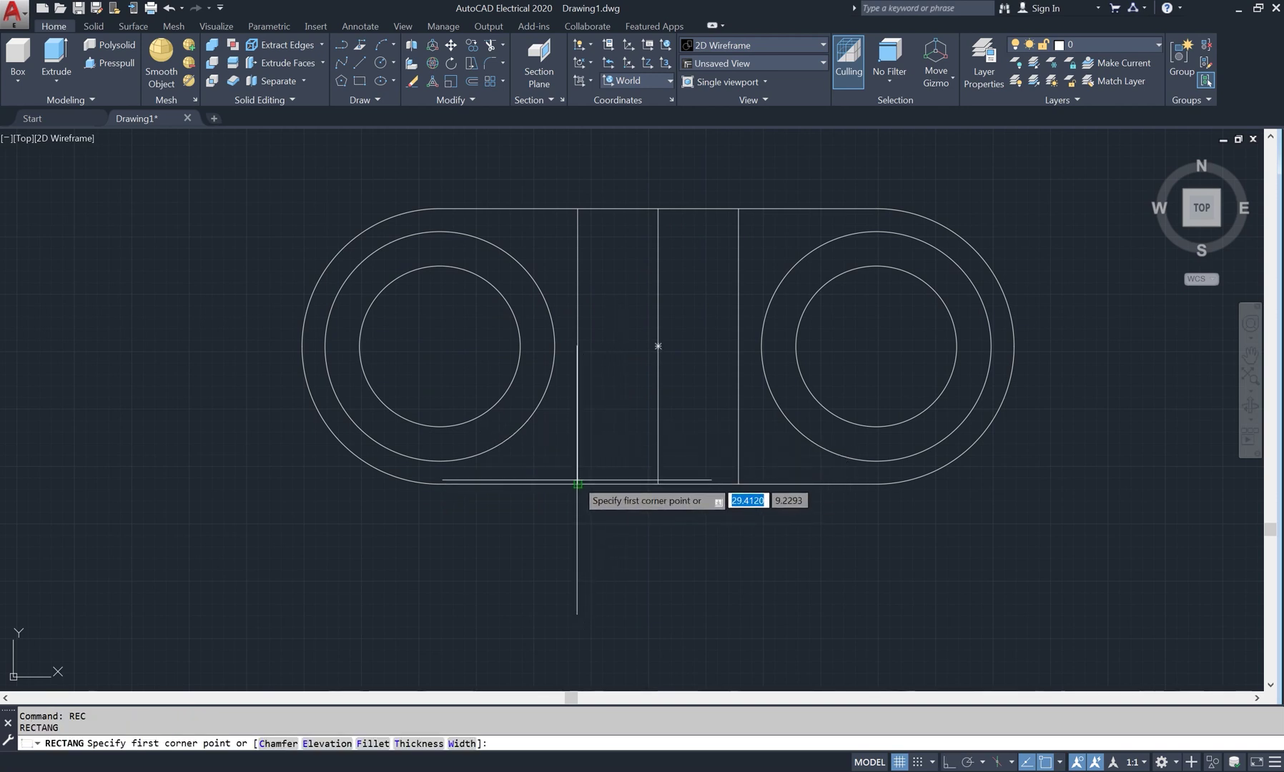
- Snap a 7 × 12 rectangle between the offset lines, erase the centre line, view southwest isometric
left_click(578, 484)
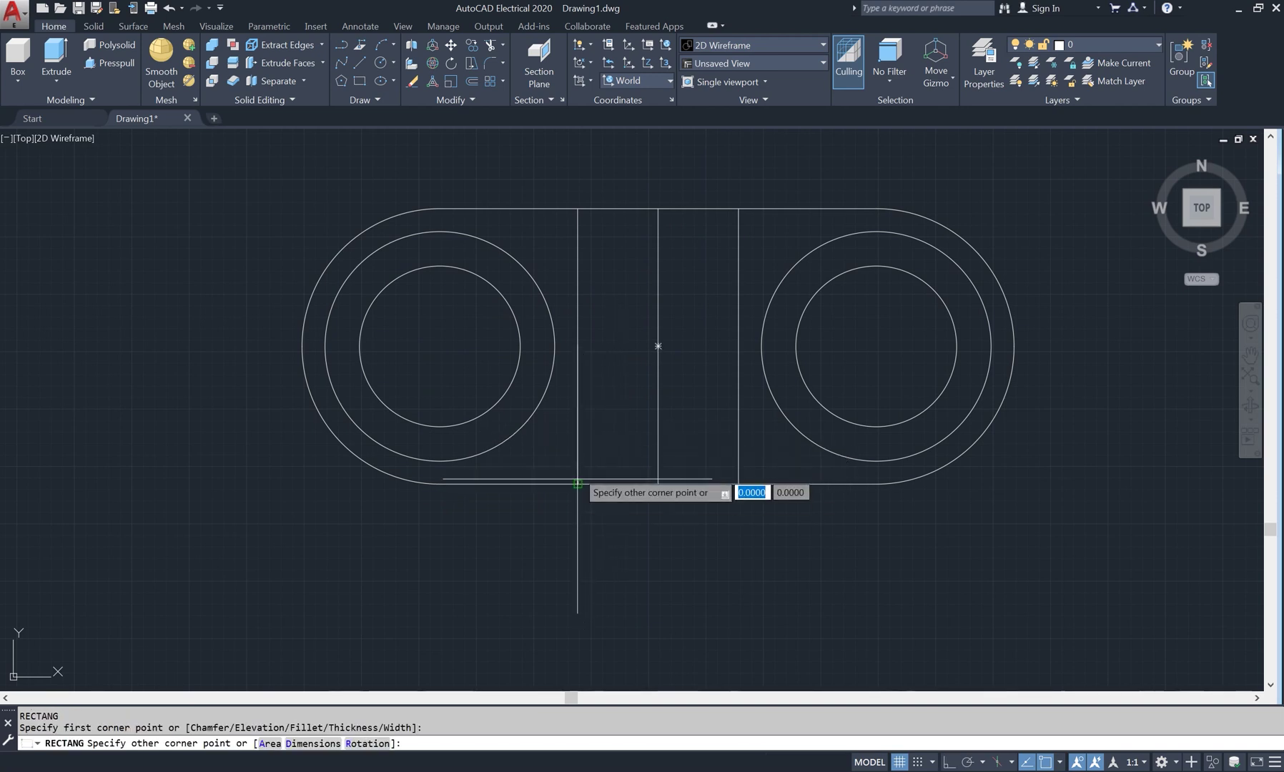
left_click(738, 209)
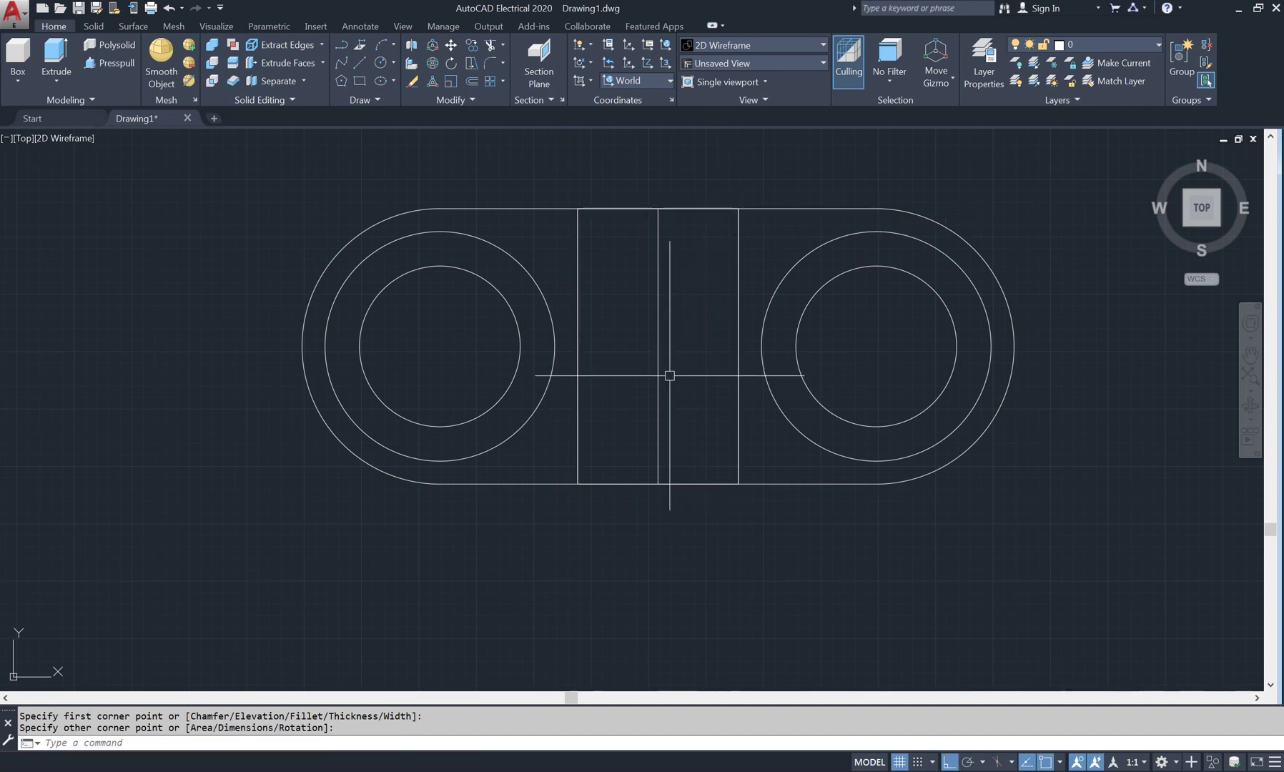
type("e")
key("Return")
left_click(676, 358)
left_click(611, 429)
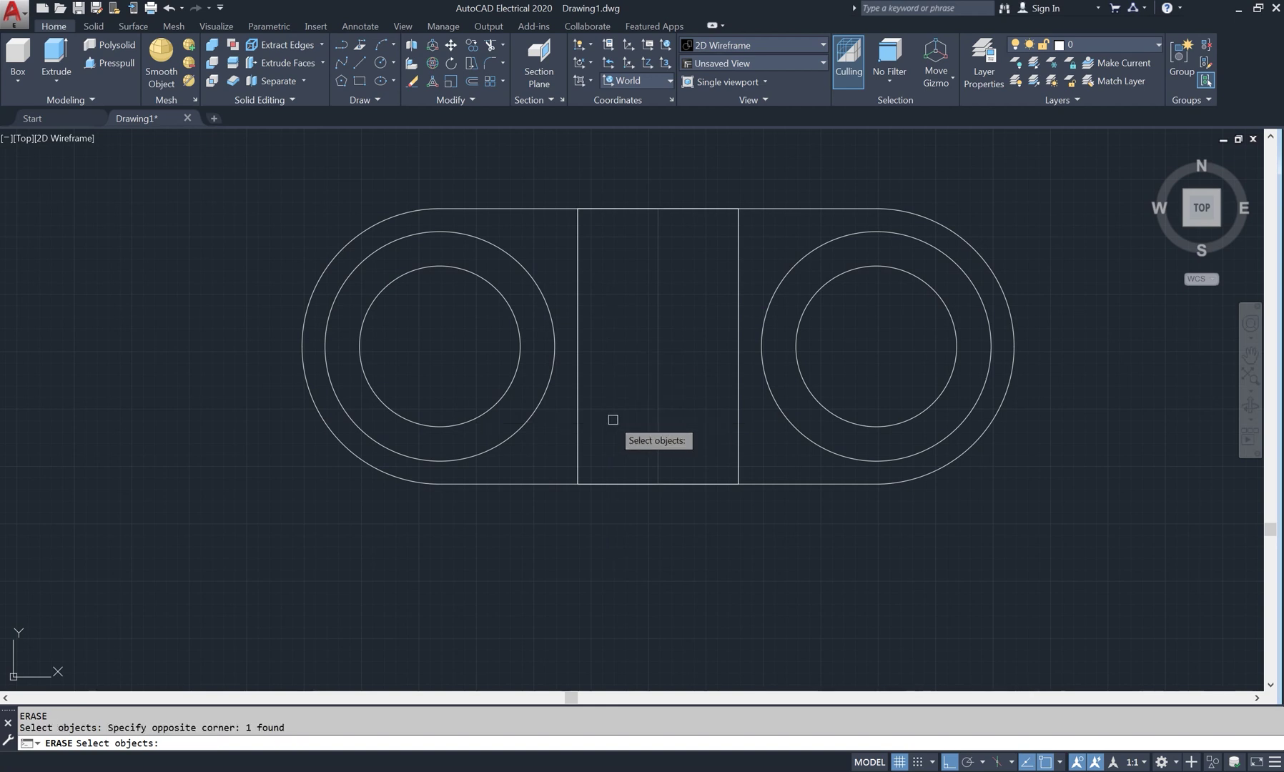
key("Return")
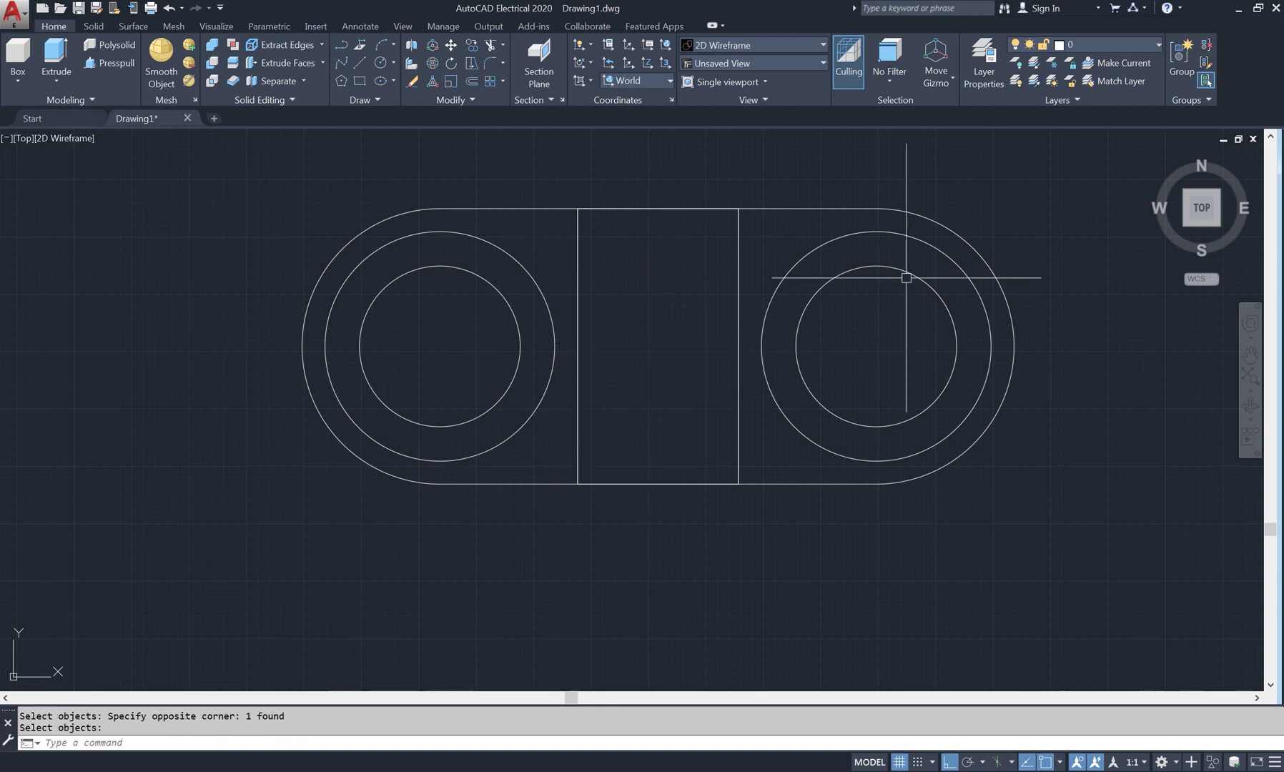
left_click(1184, 221)
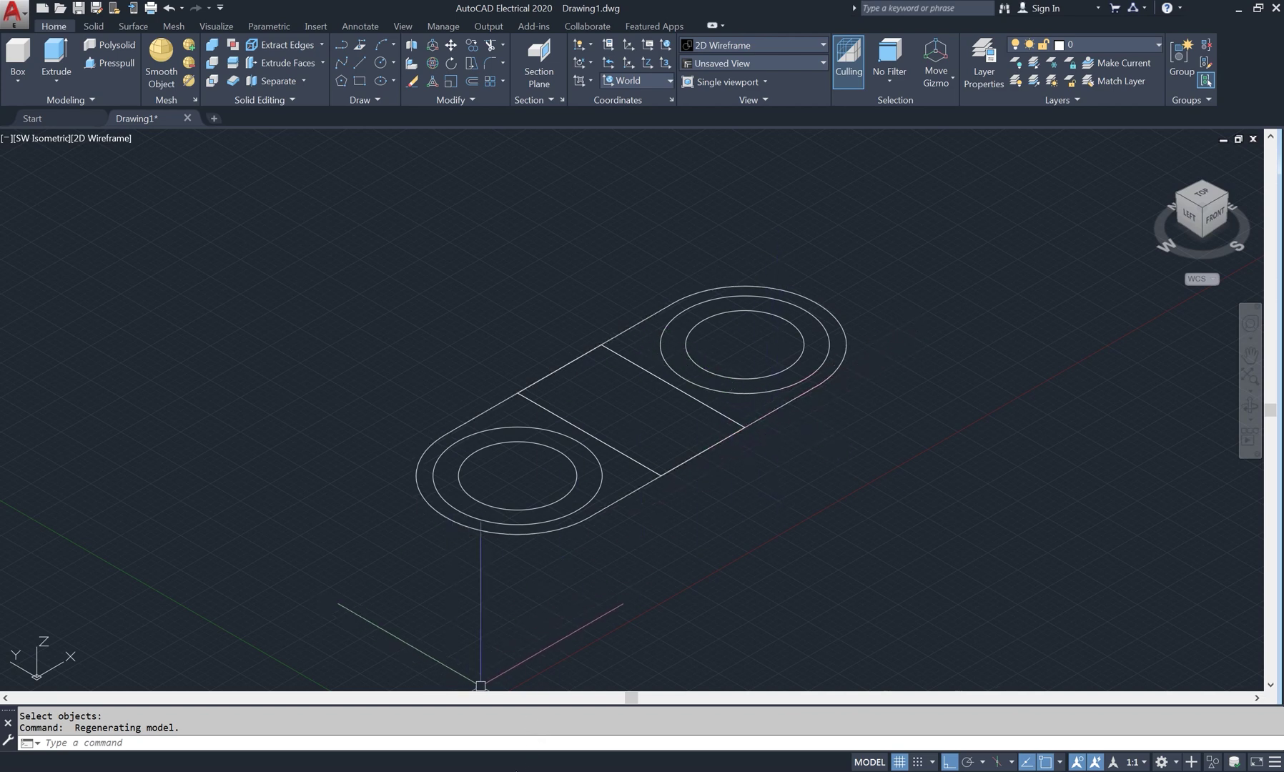
- Extrude the outer slot outline to a height of 5
key("alt+Tab")
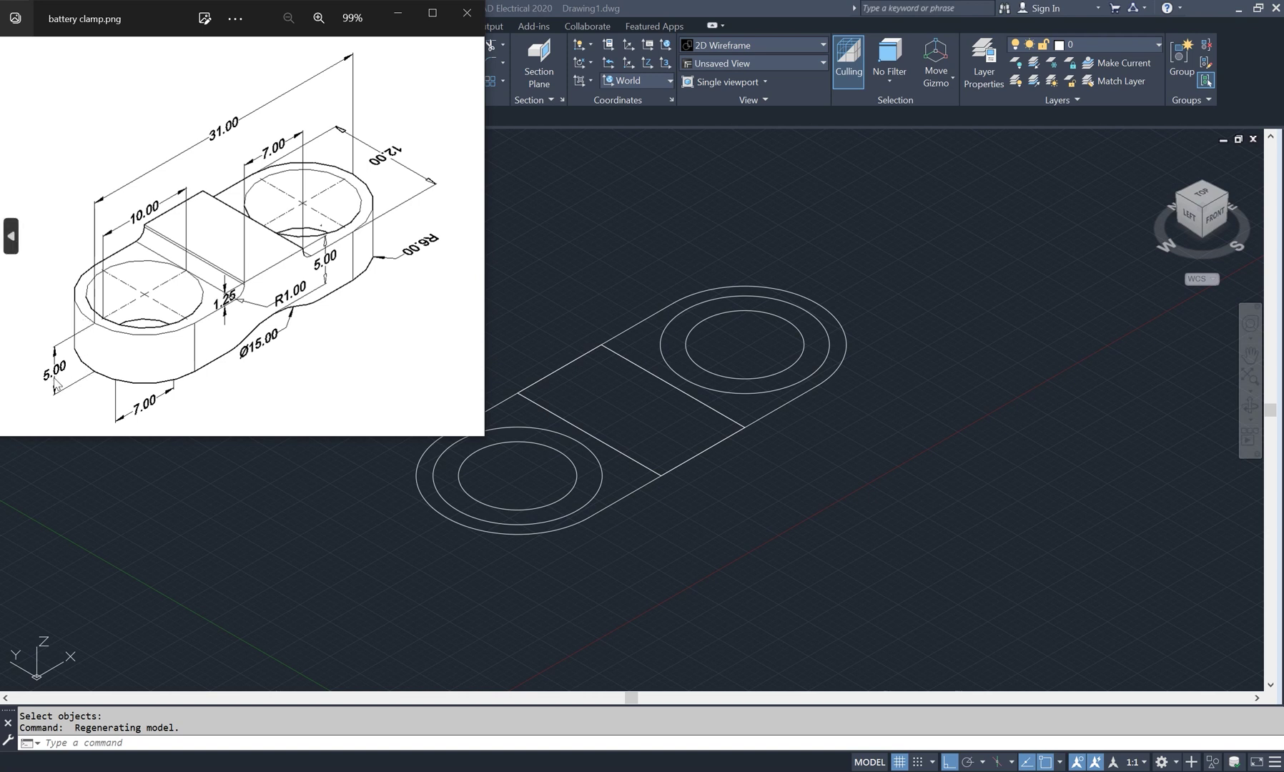
left_click(696, 479)
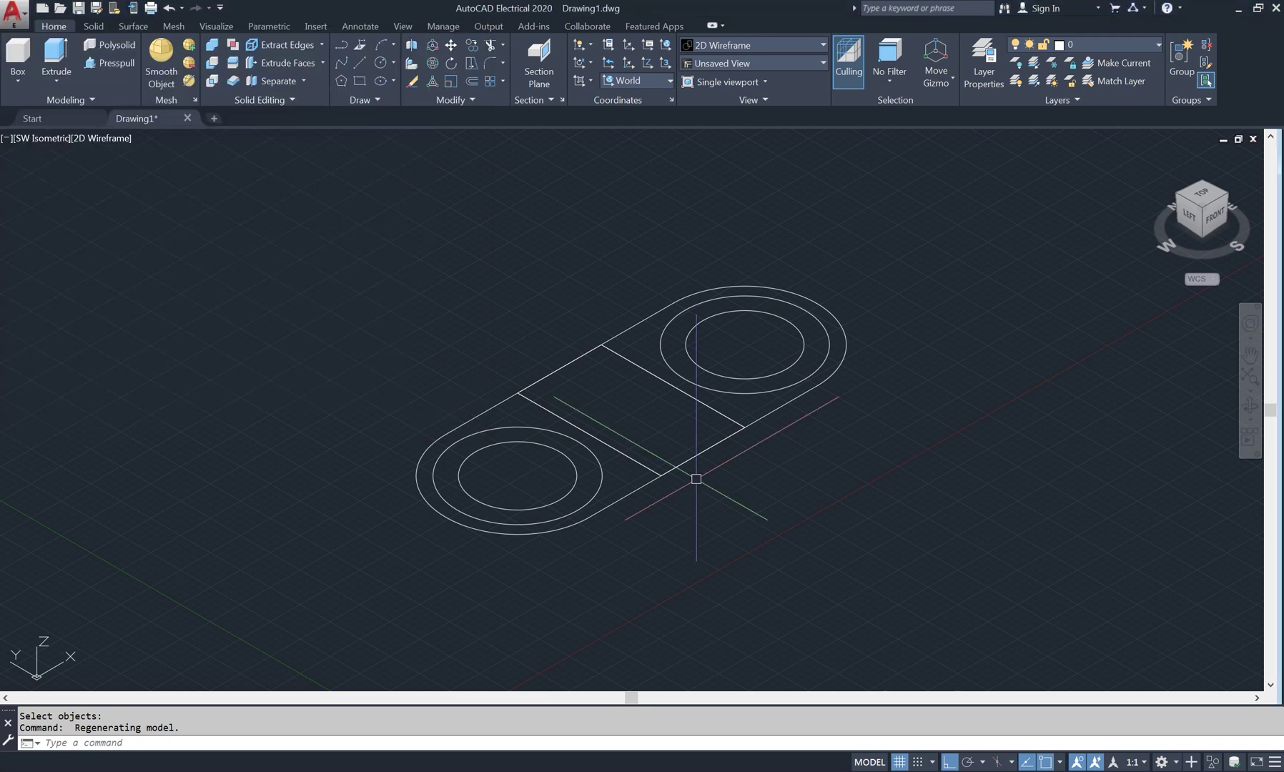
type("EX")
key("Return")
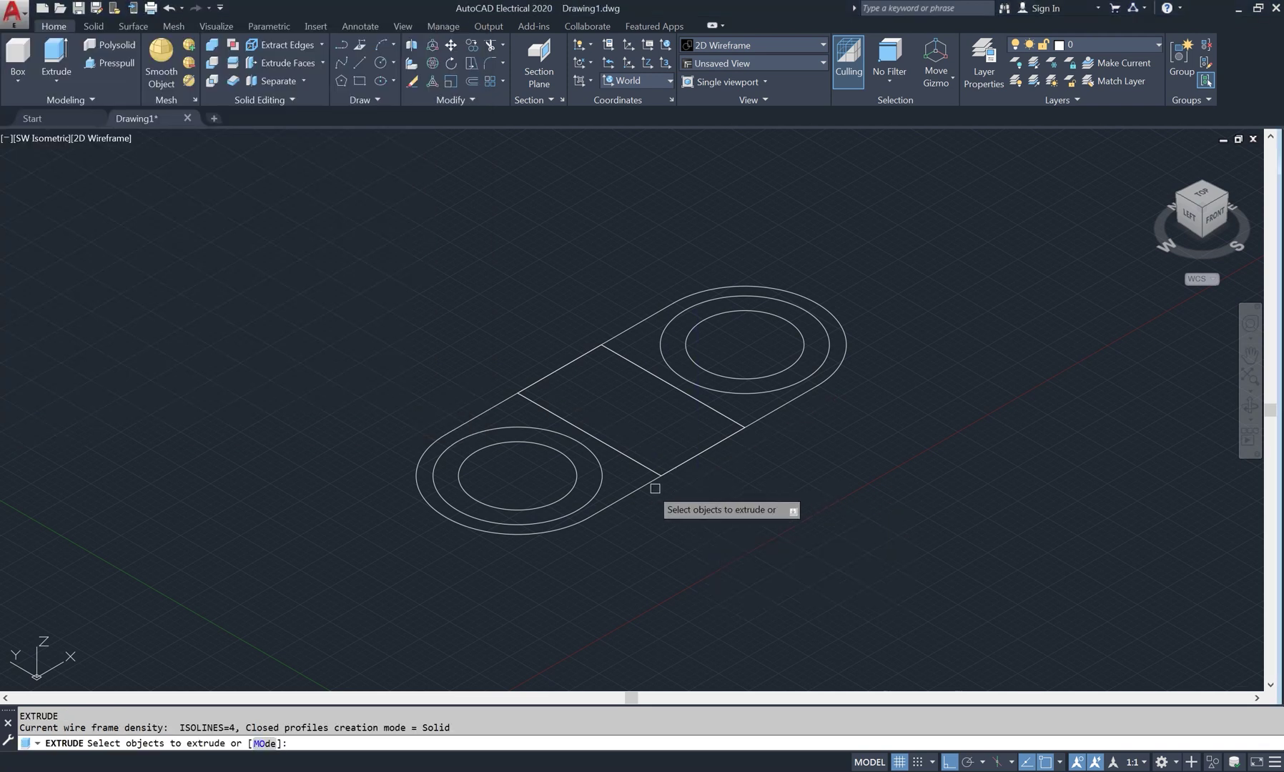
left_click(635, 492)
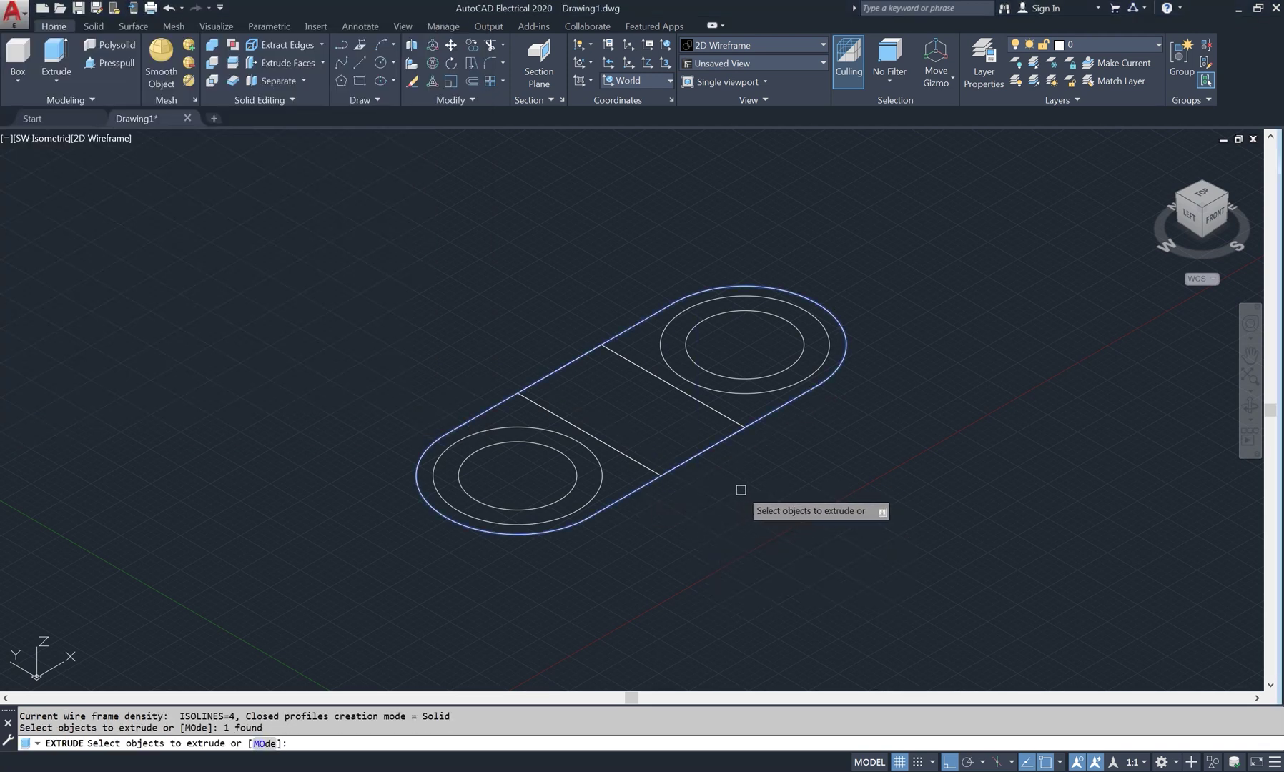
key("Return")
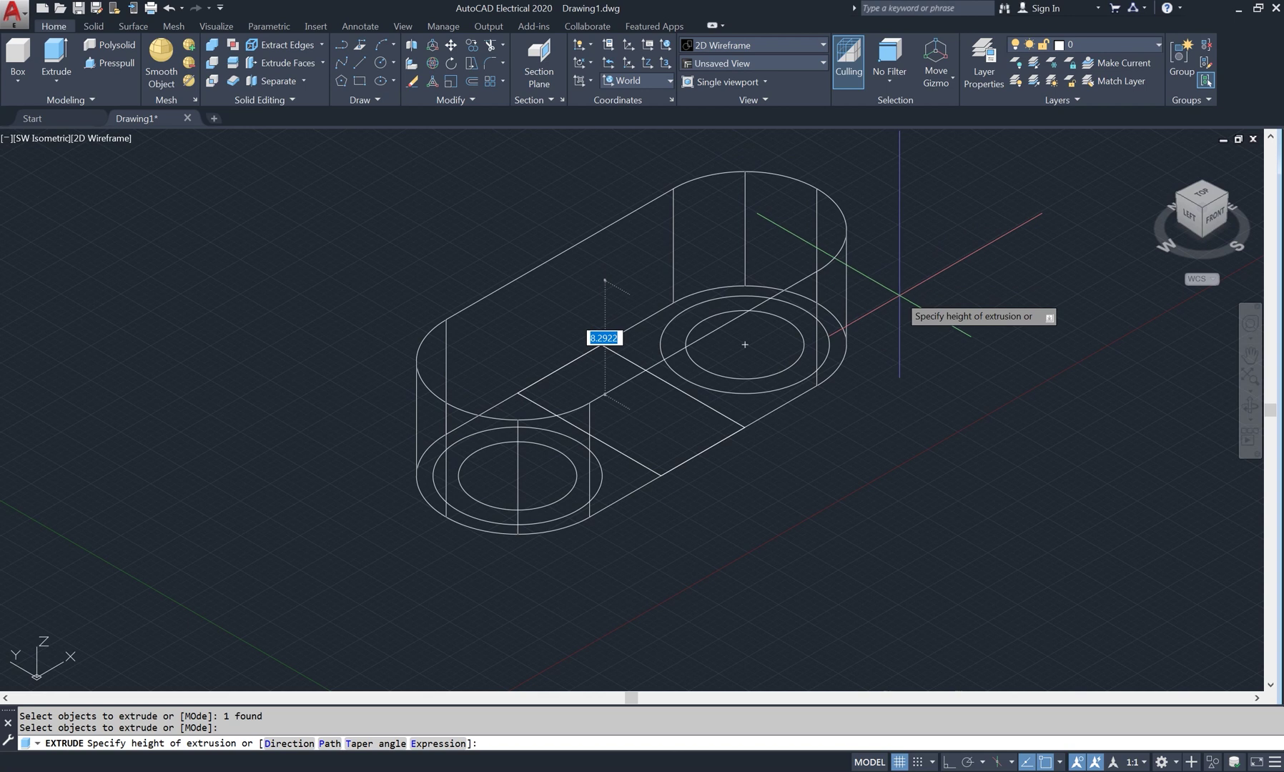
type("5")
key("Return")
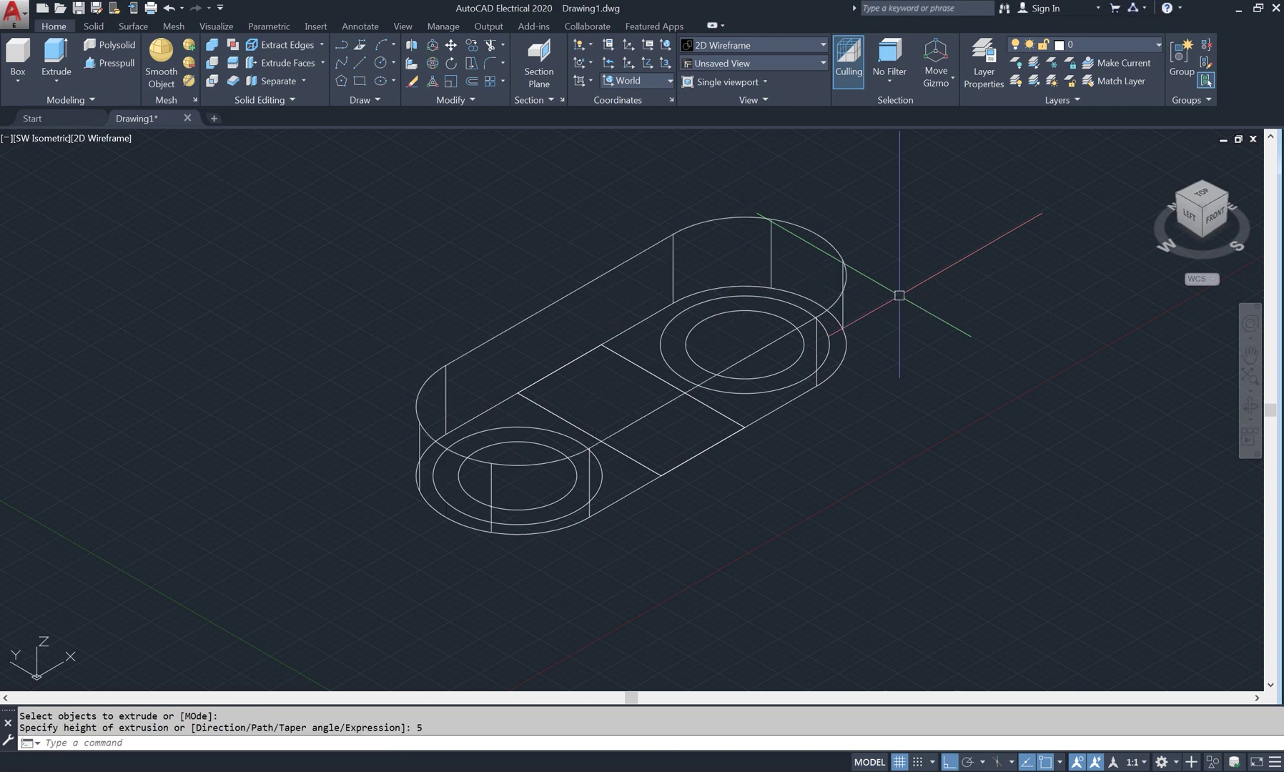
- Preview the solid in Shaded, return to 2D Wireframe, and reopen the reference
left_click(115, 138)
left_click(139, 234)
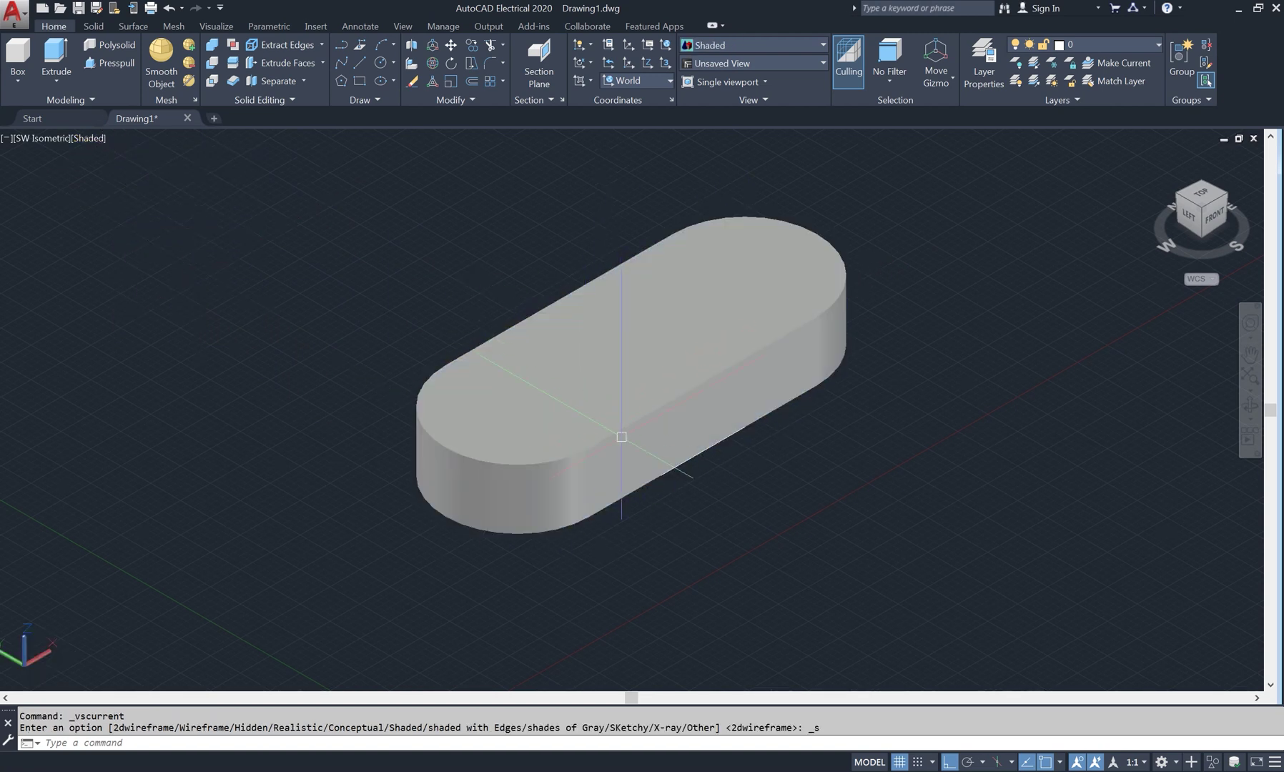
left_click(98, 139)
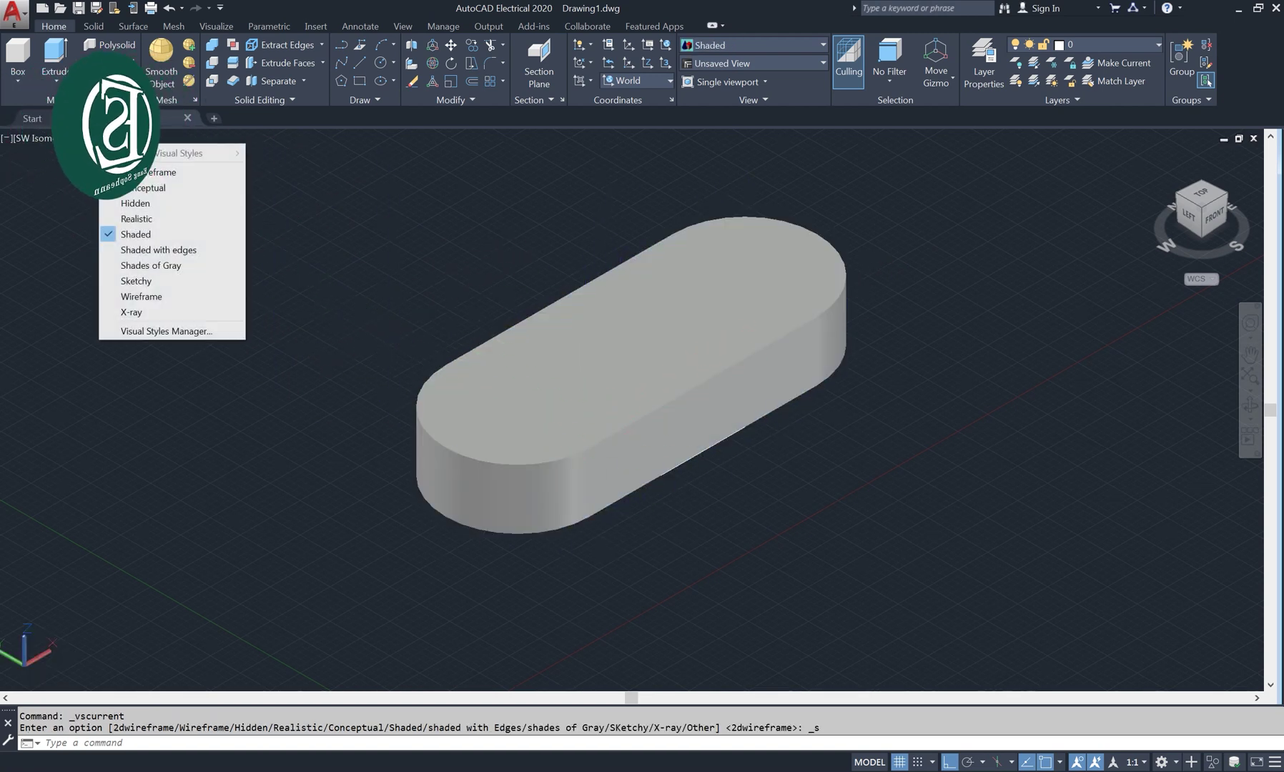
left_click(208, 171)
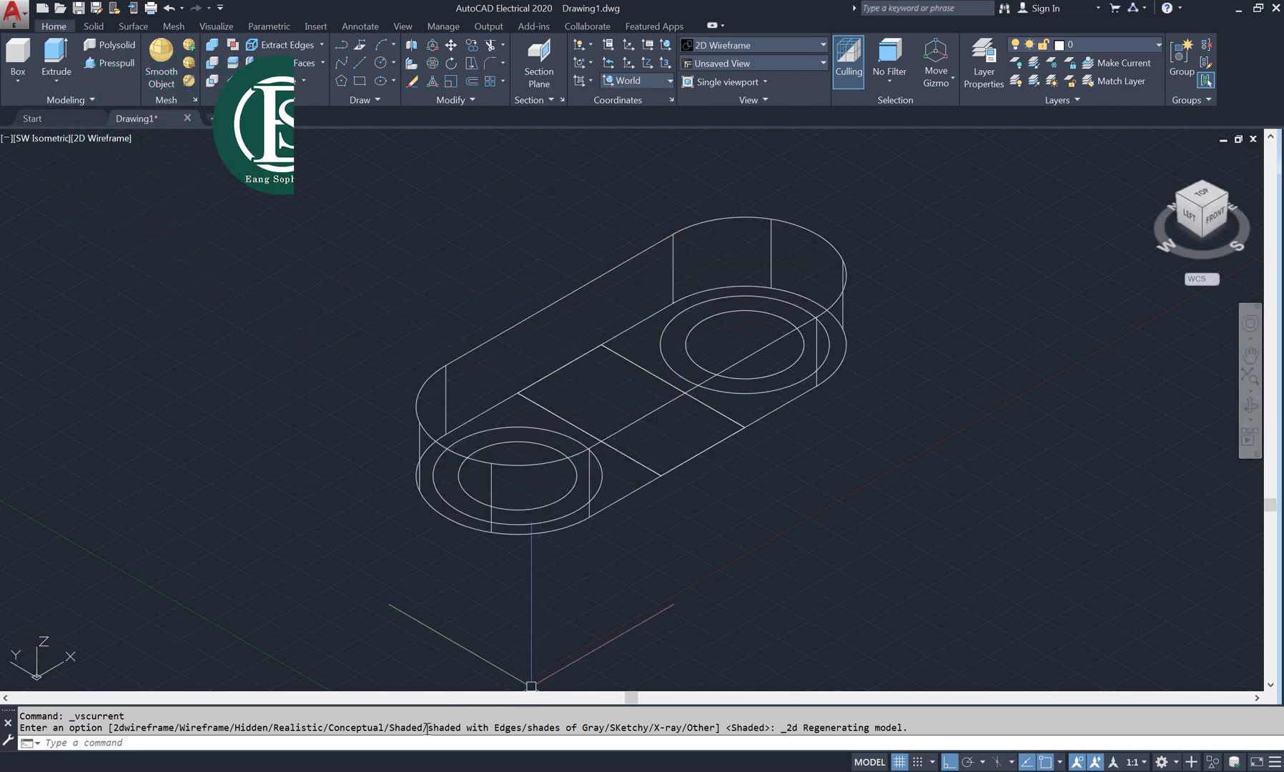
left_click(489, 762)
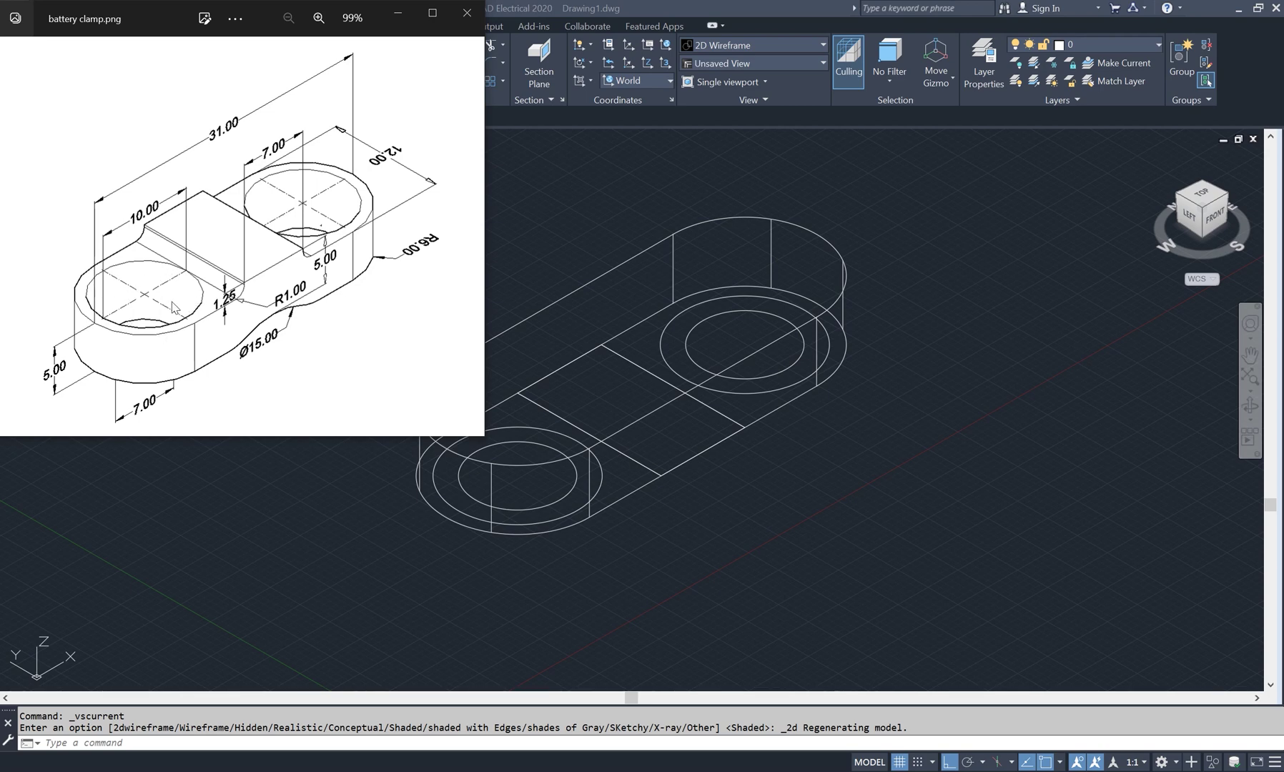
- Raise both outer diameter 10 circles by 5 to the top of the base
left_click(513, 288)
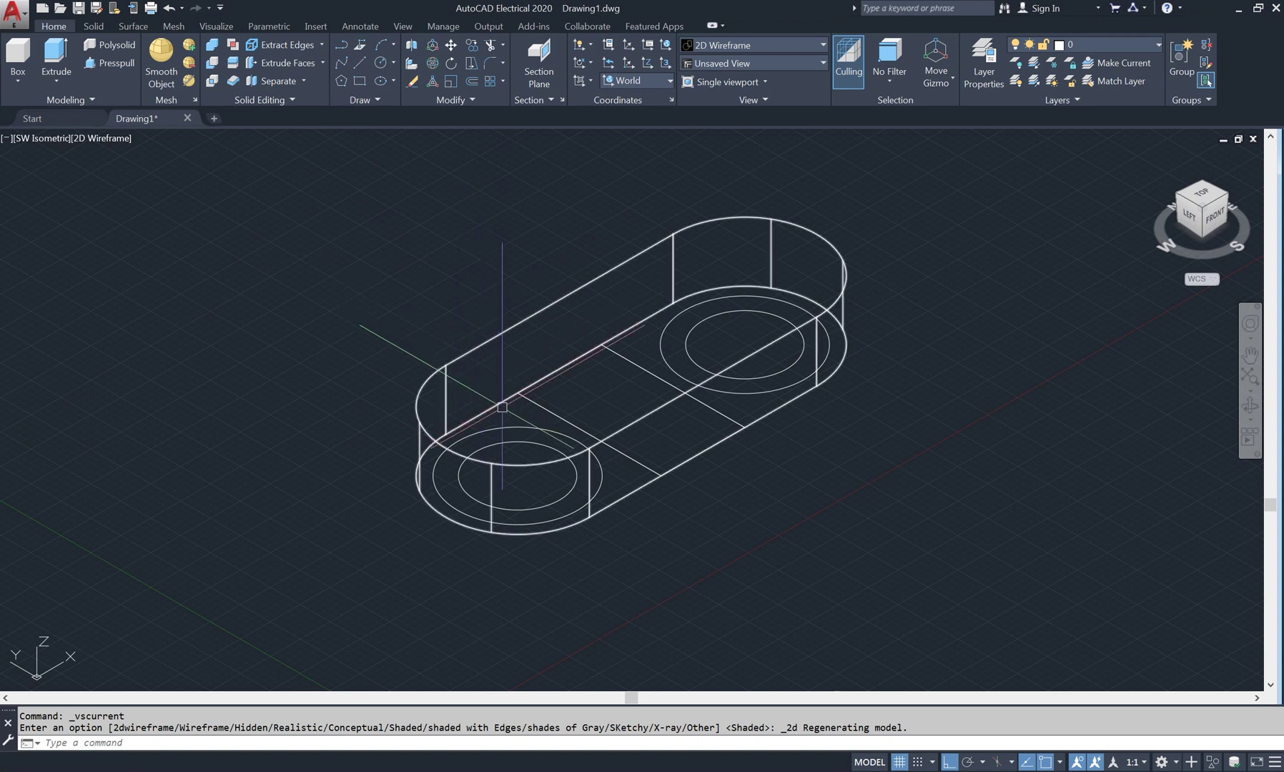
type("m")
key("Return")
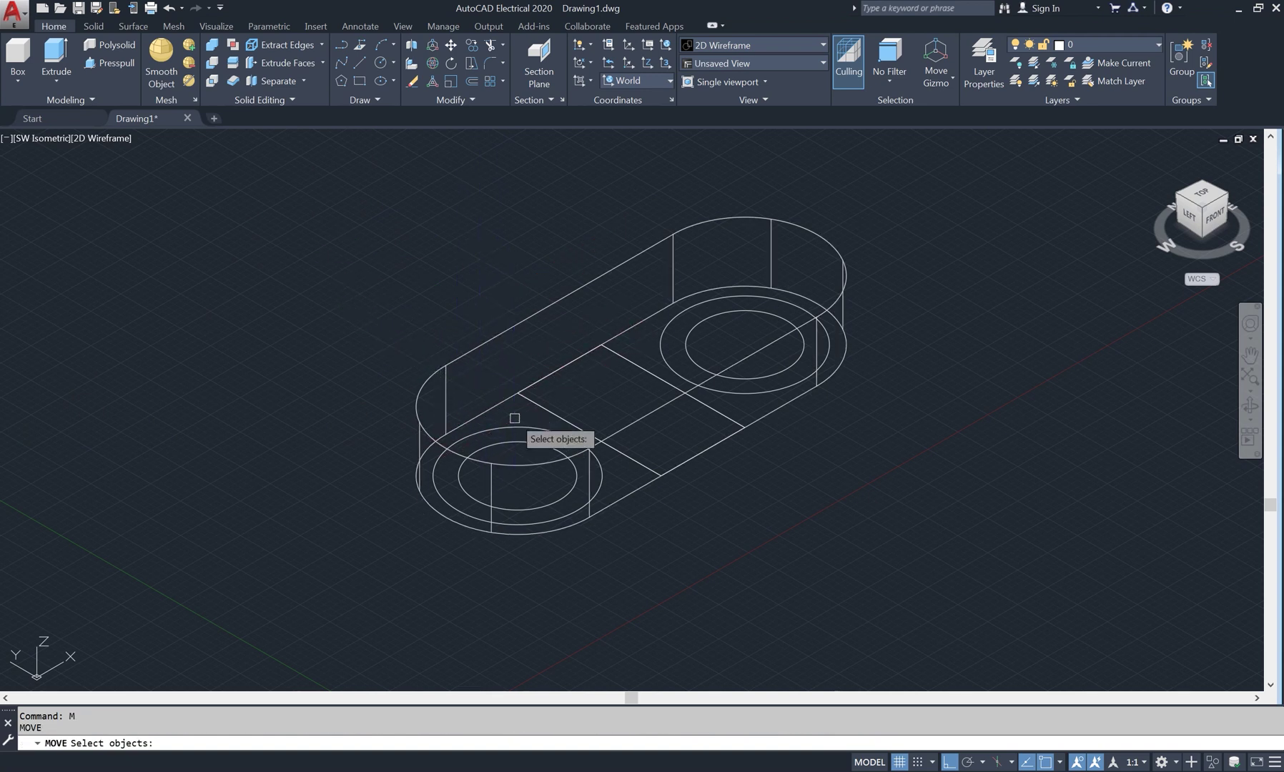
left_click(532, 431)
left_click(660, 338)
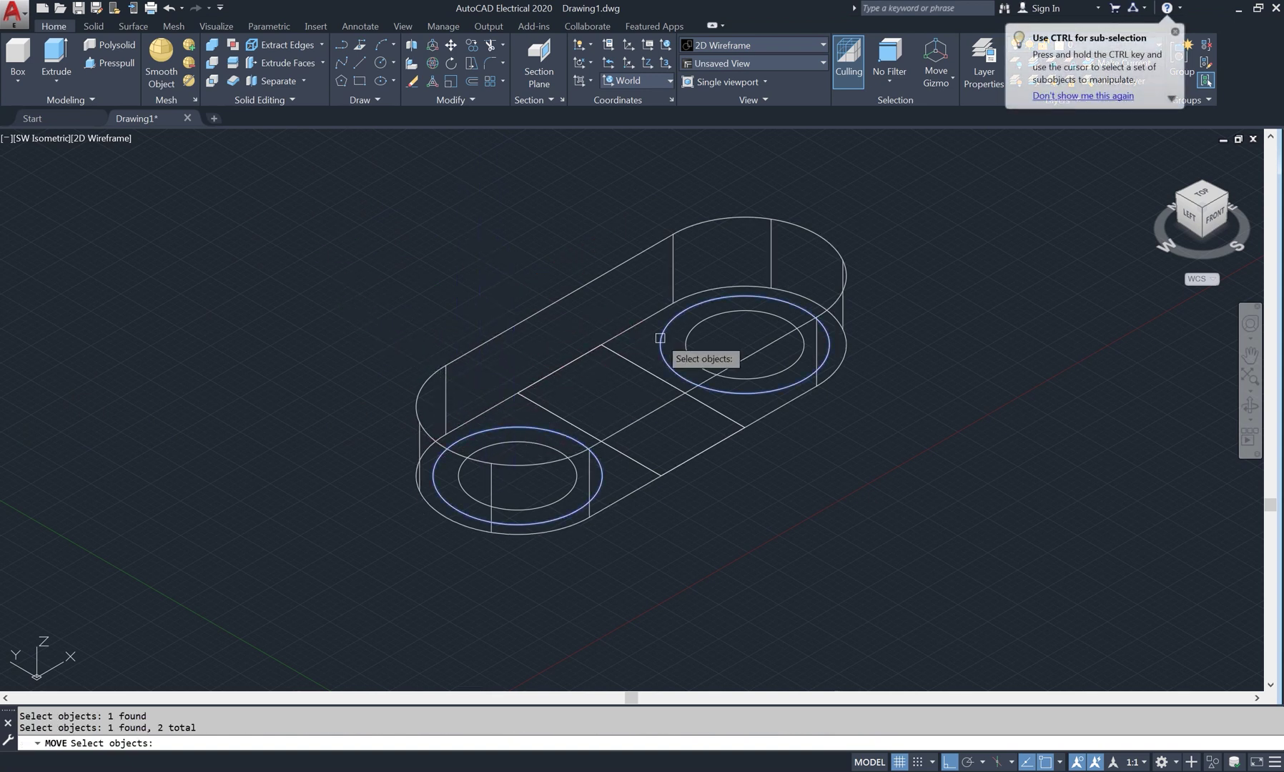
key("Return")
left_click(919, 396)
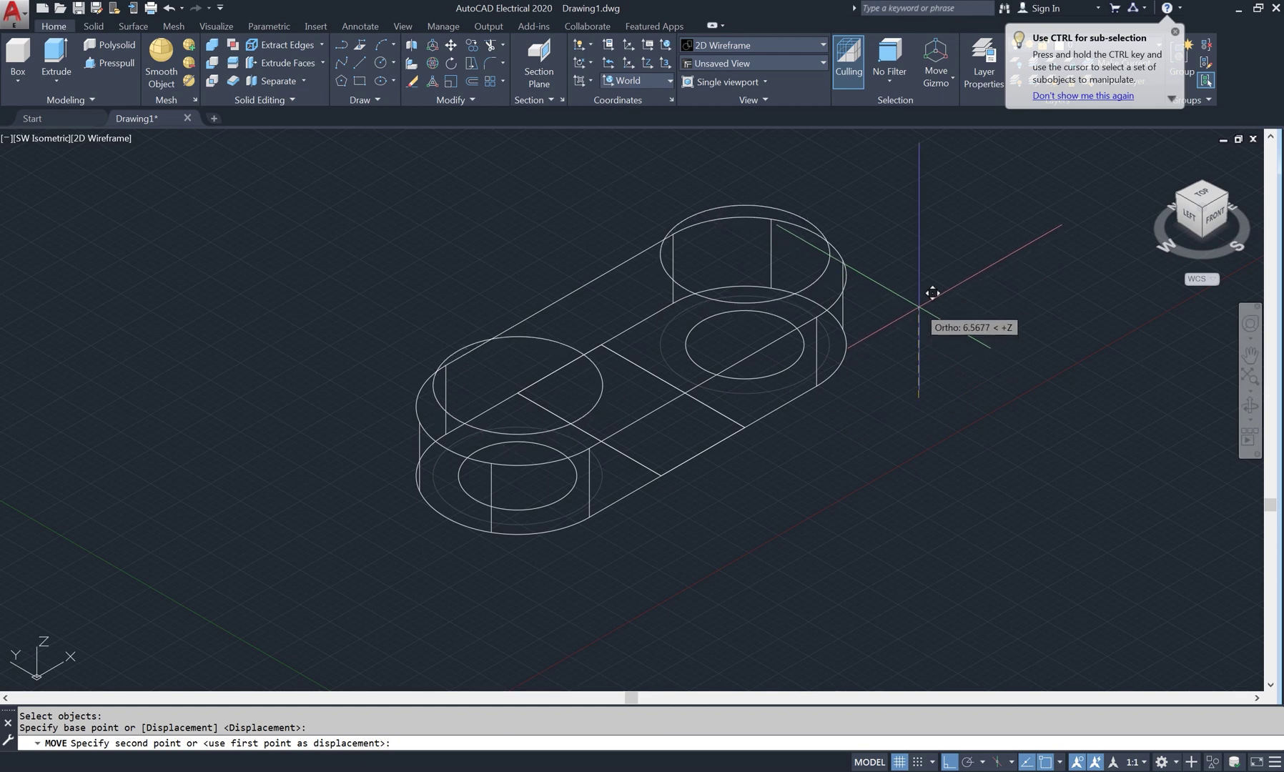
type("5")
key("Return")
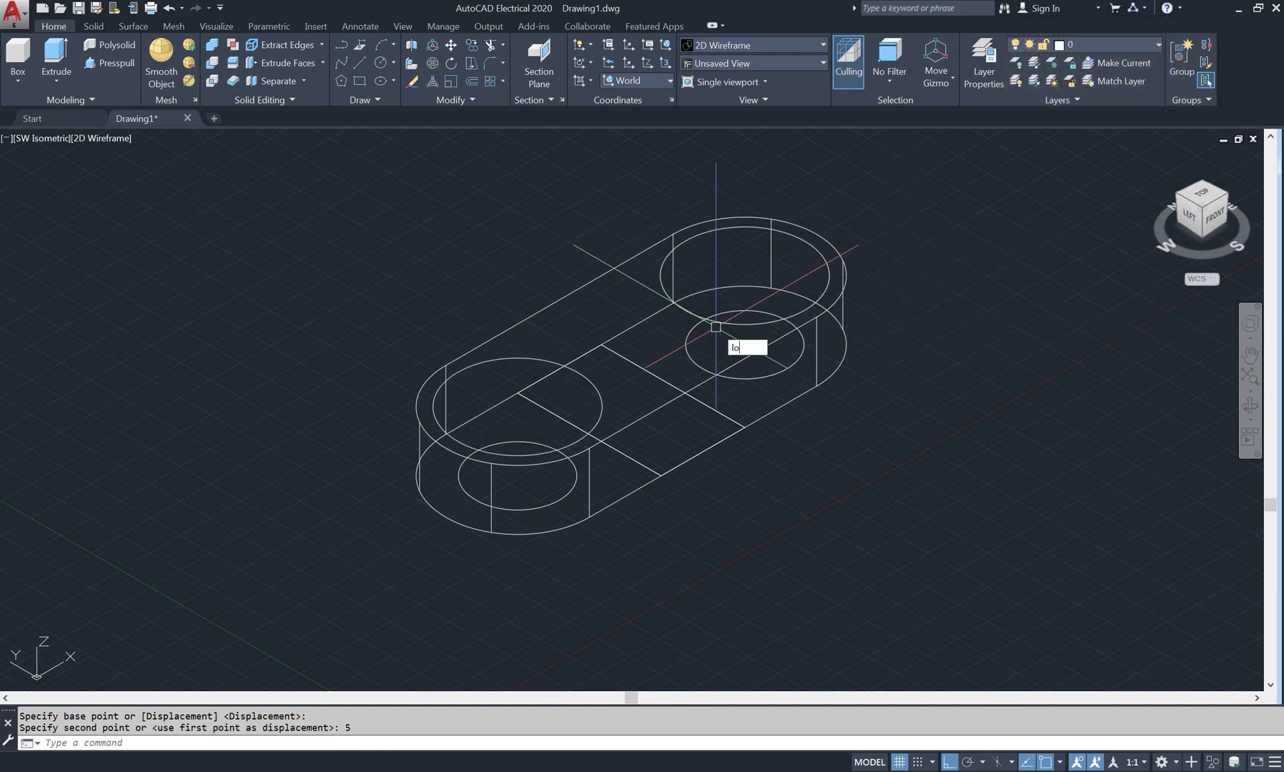
- Loft the first hole's inner and raised circles as cross sections only
type("f")
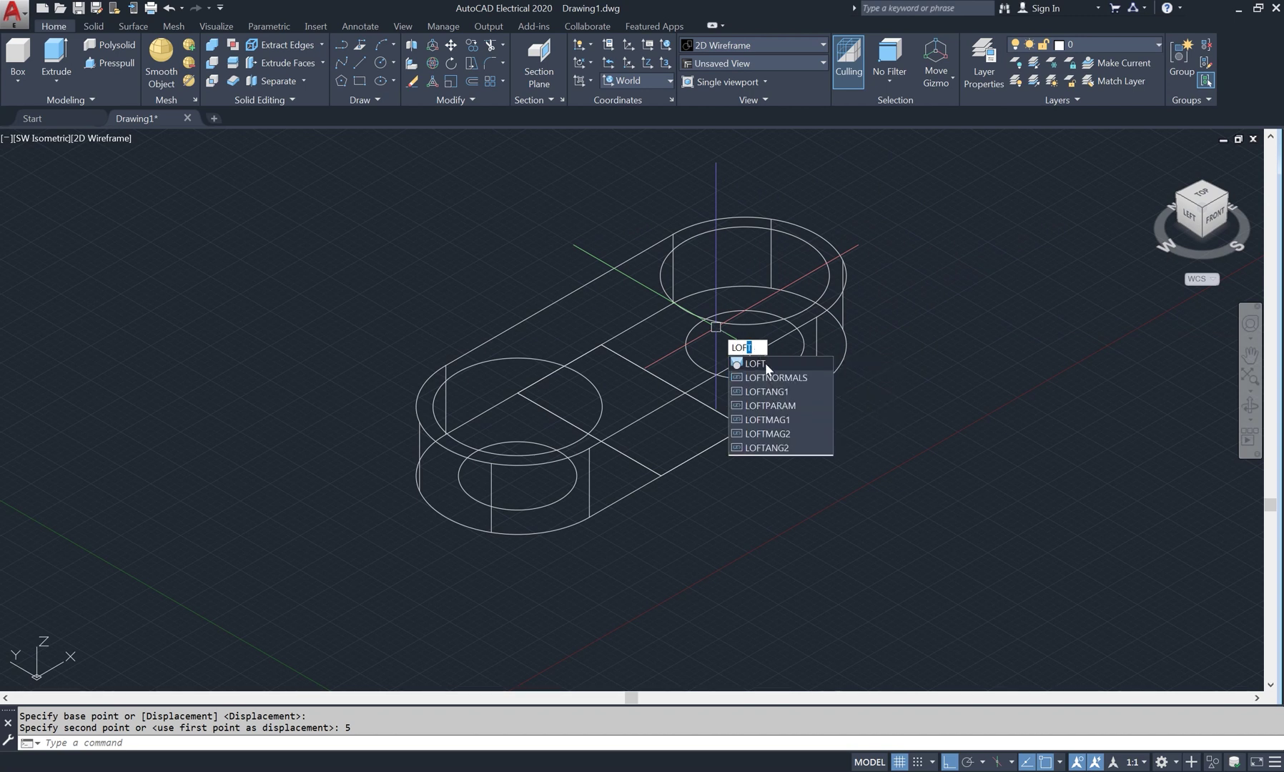
left_click(765, 362)
left_click(699, 363)
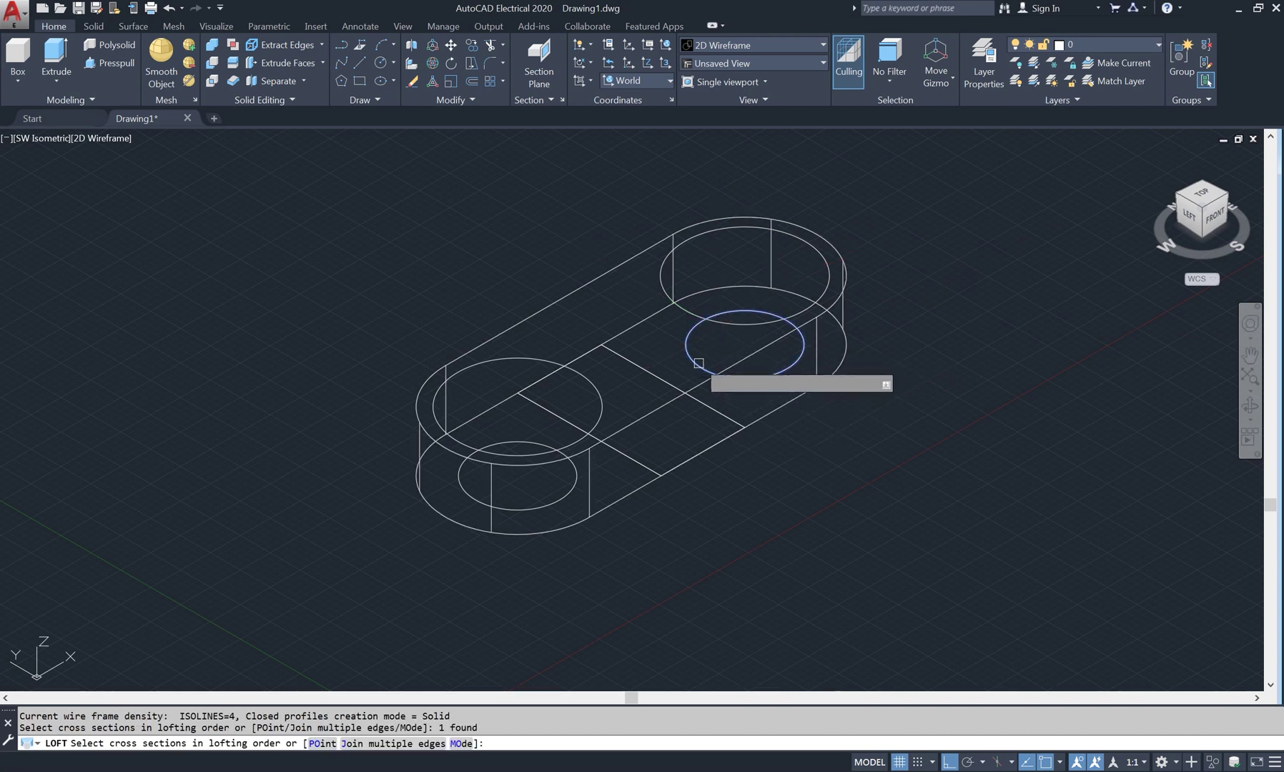
left_click(688, 311)
key("Return")
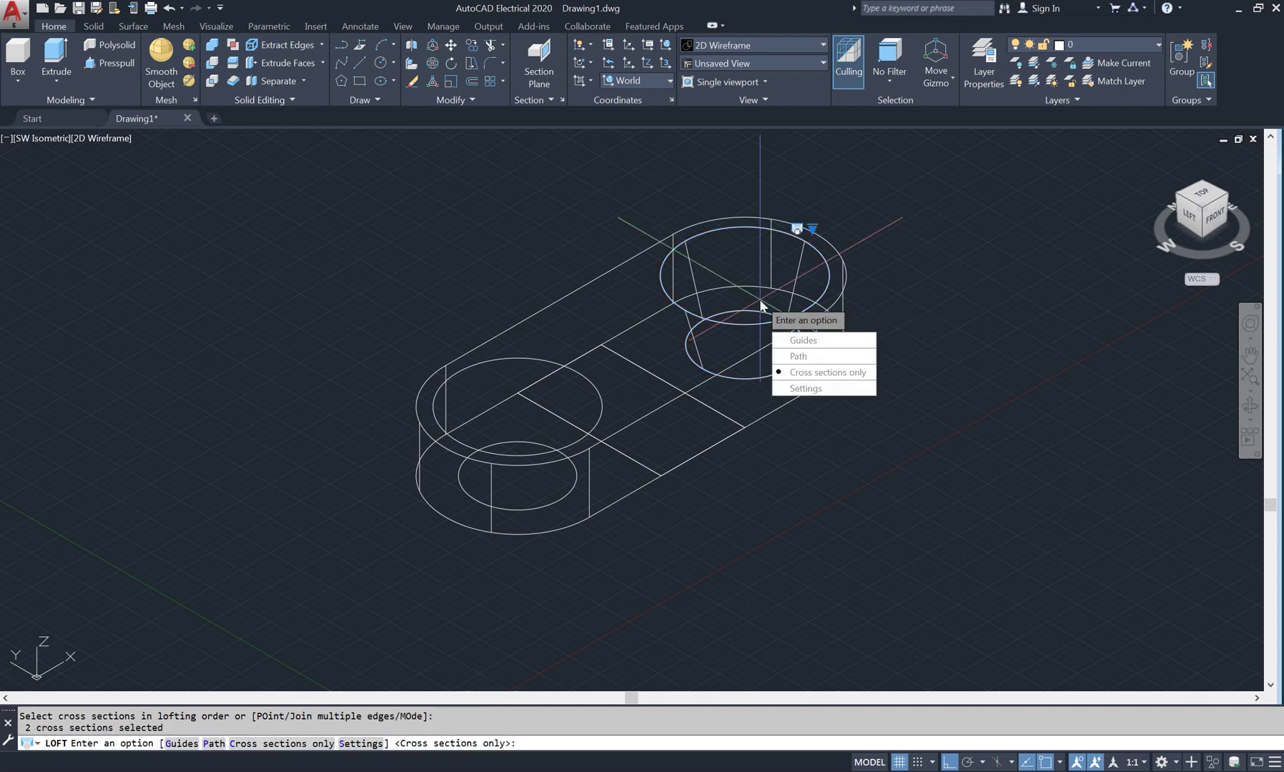
left_click(834, 375)
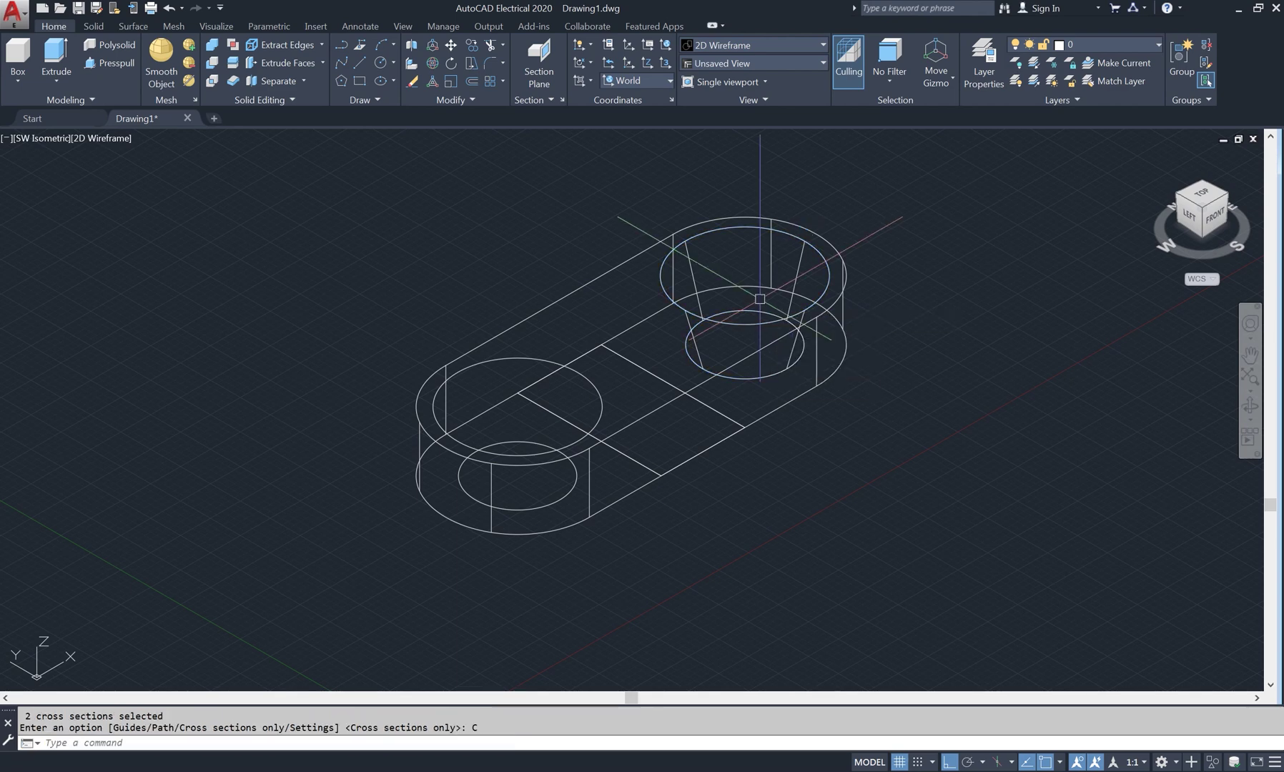
- Repeat the cross-sections-only loft between the other hole's lower and upper circles
right_click(518, 199)
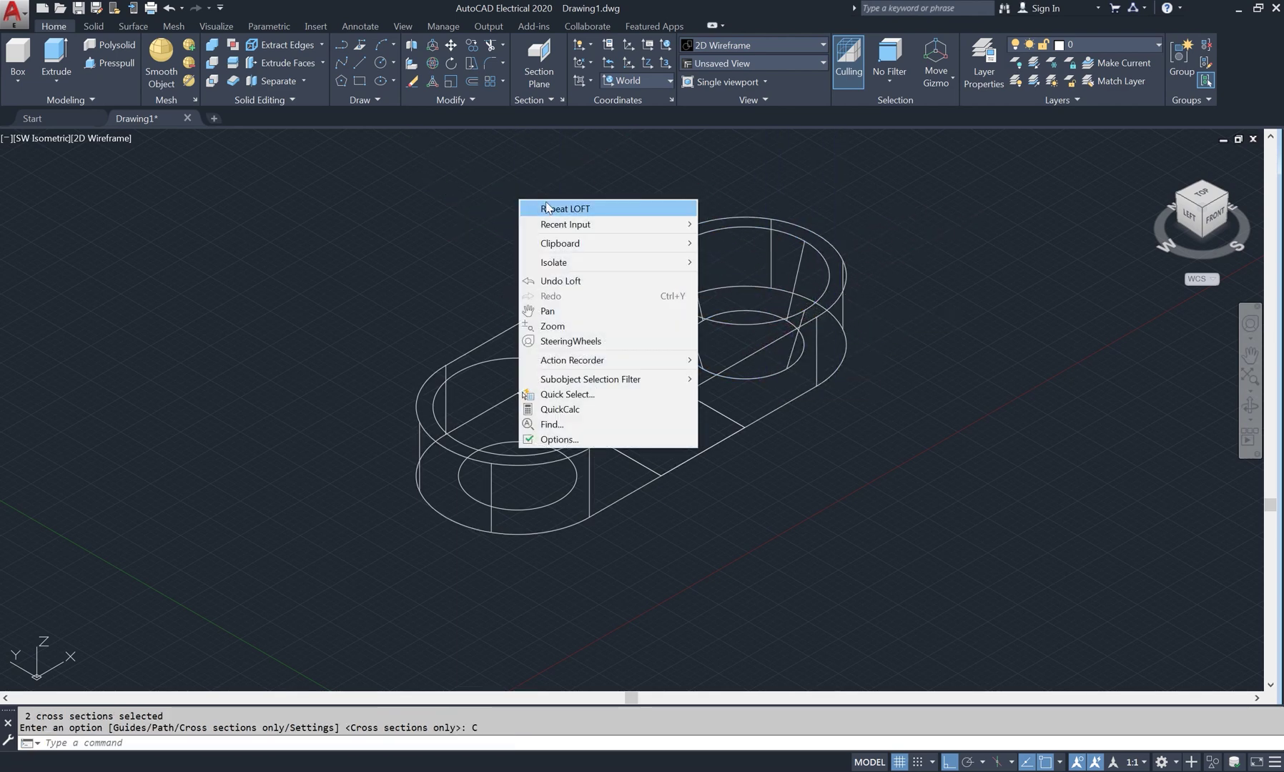
left_click(576, 209)
left_click(535, 443)
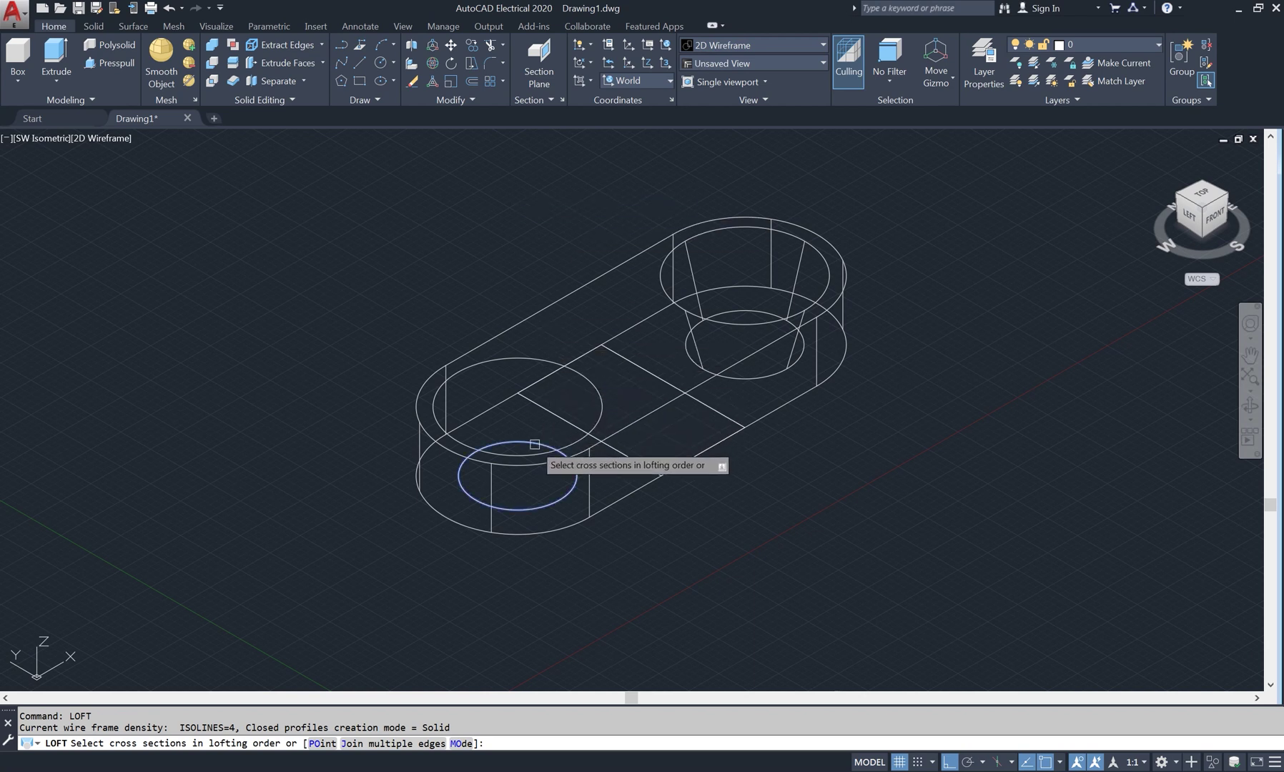
left_click(523, 355)
right_click(493, 223)
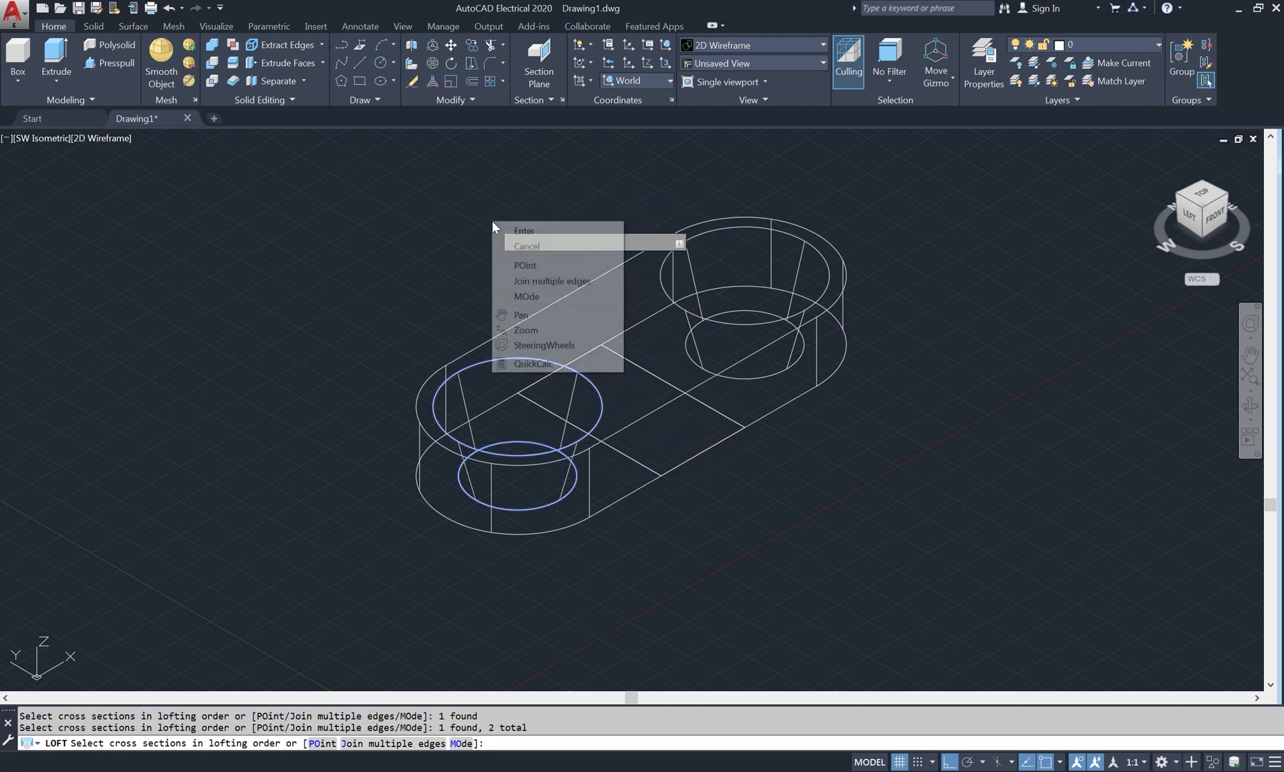
left_click(519, 231)
key("Down")
key("Down")
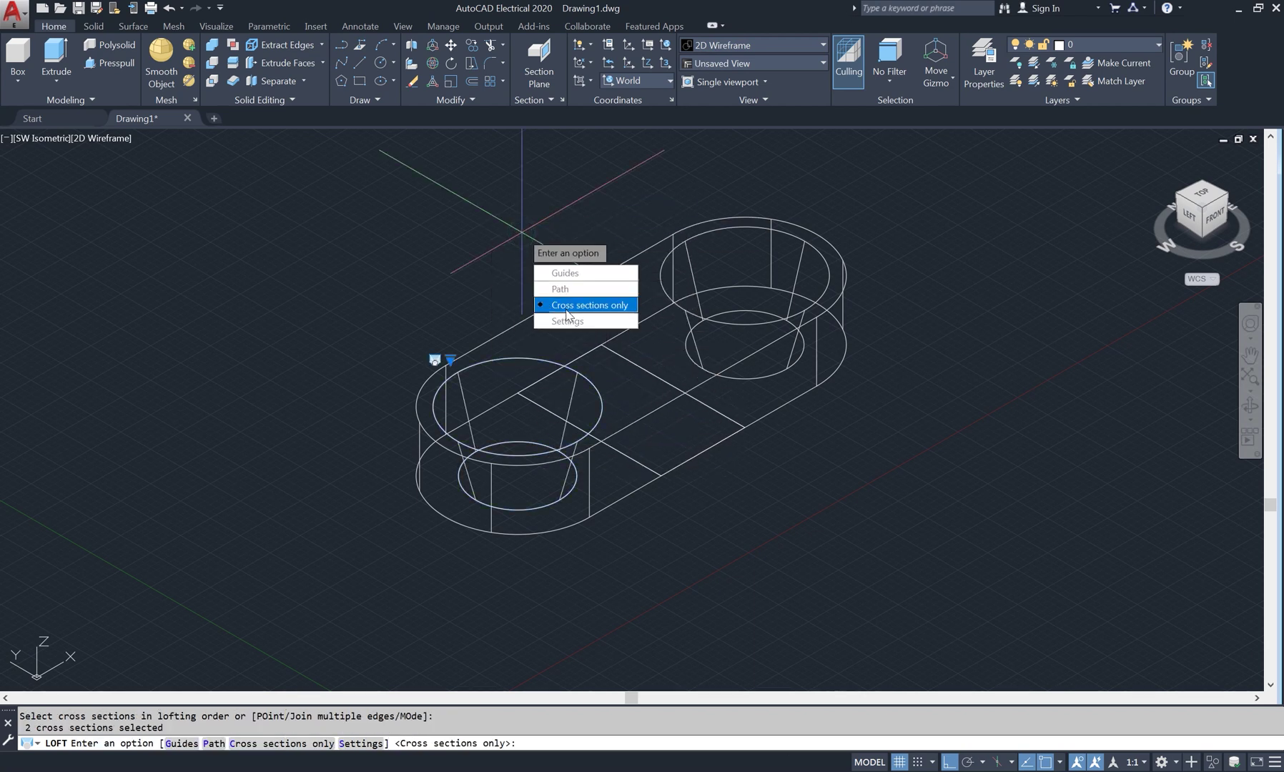
key("Return")
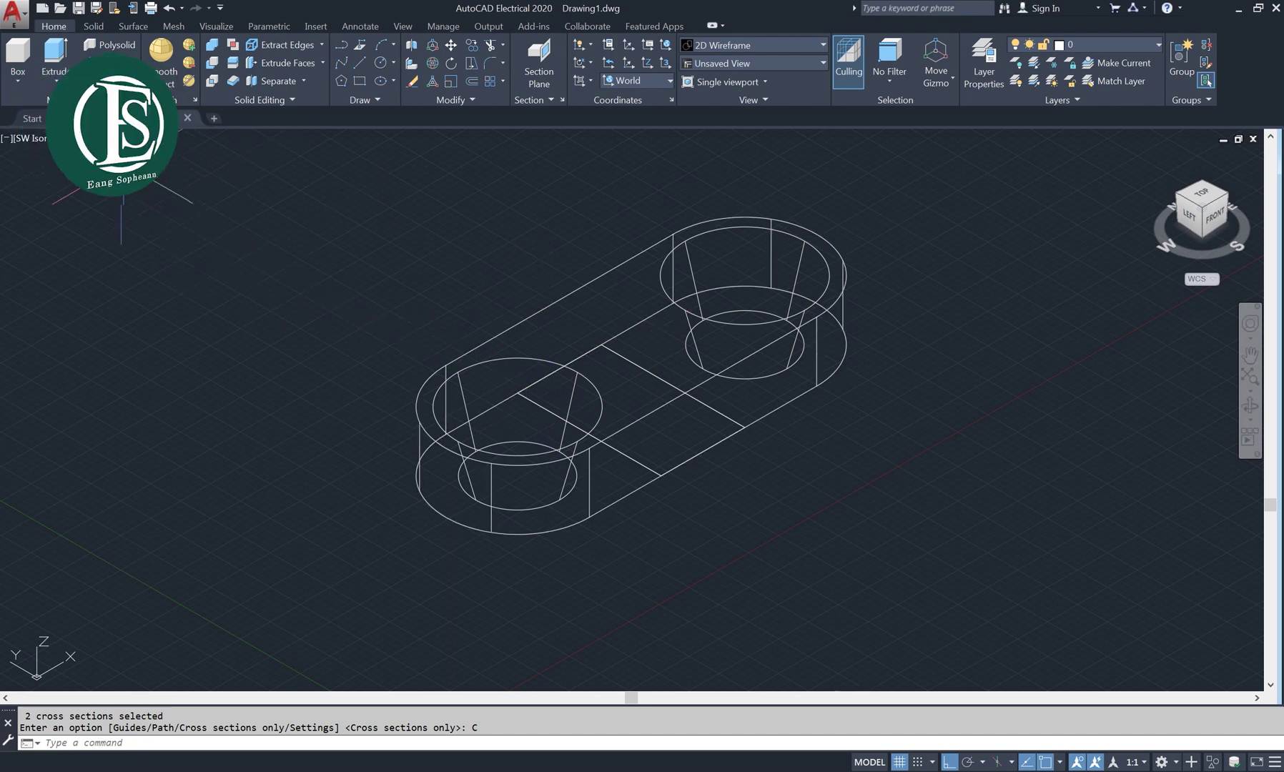
- Switch to Shaded and subtract the countersink loft solids from the base
left_click(100, 138)
left_click(151, 230)
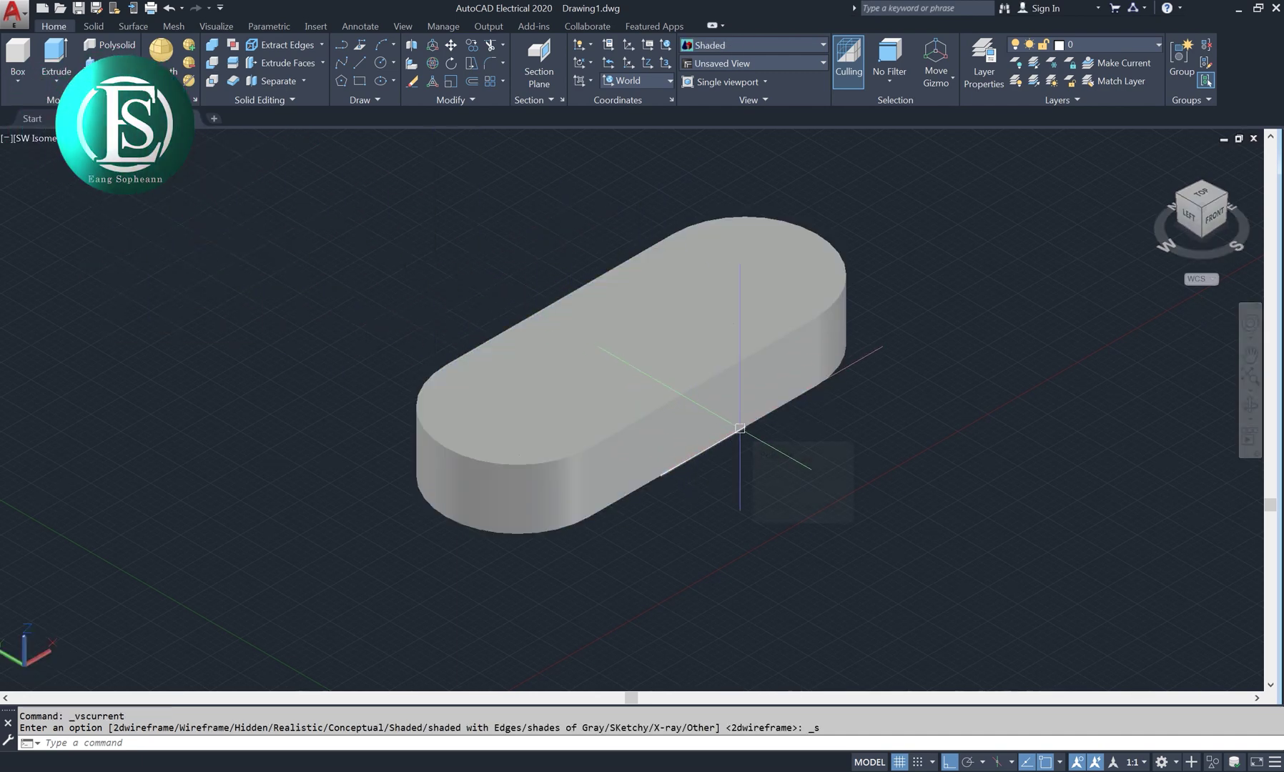
type("Su")
key("Return")
left_click(705, 424)
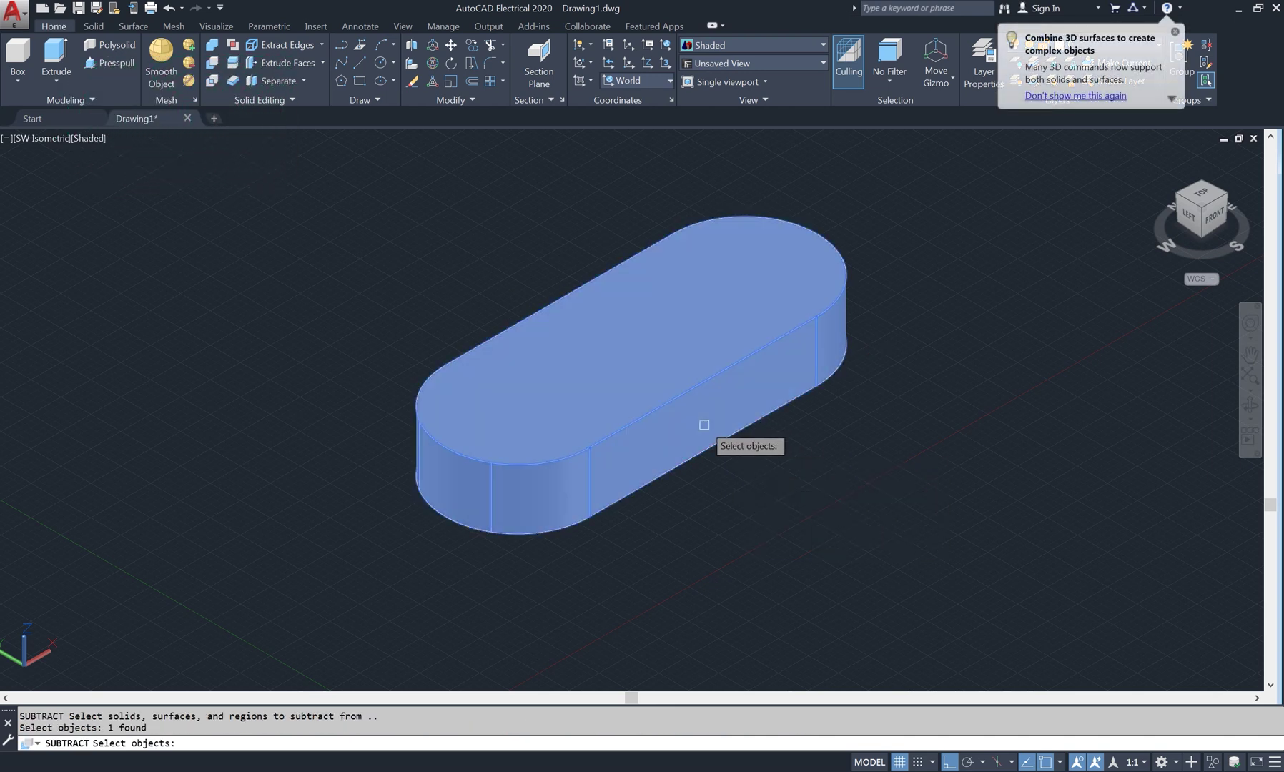
key("Return")
left_click(570, 410)
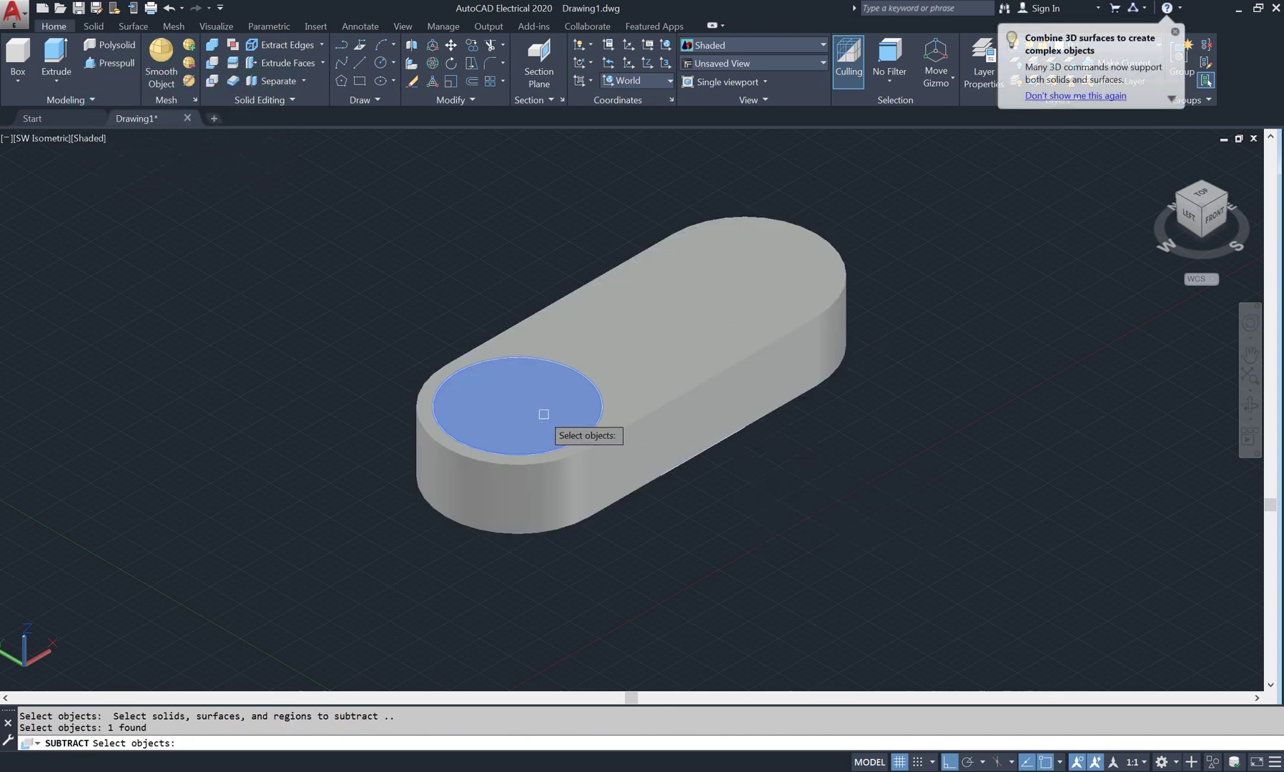
left_click(753, 268)
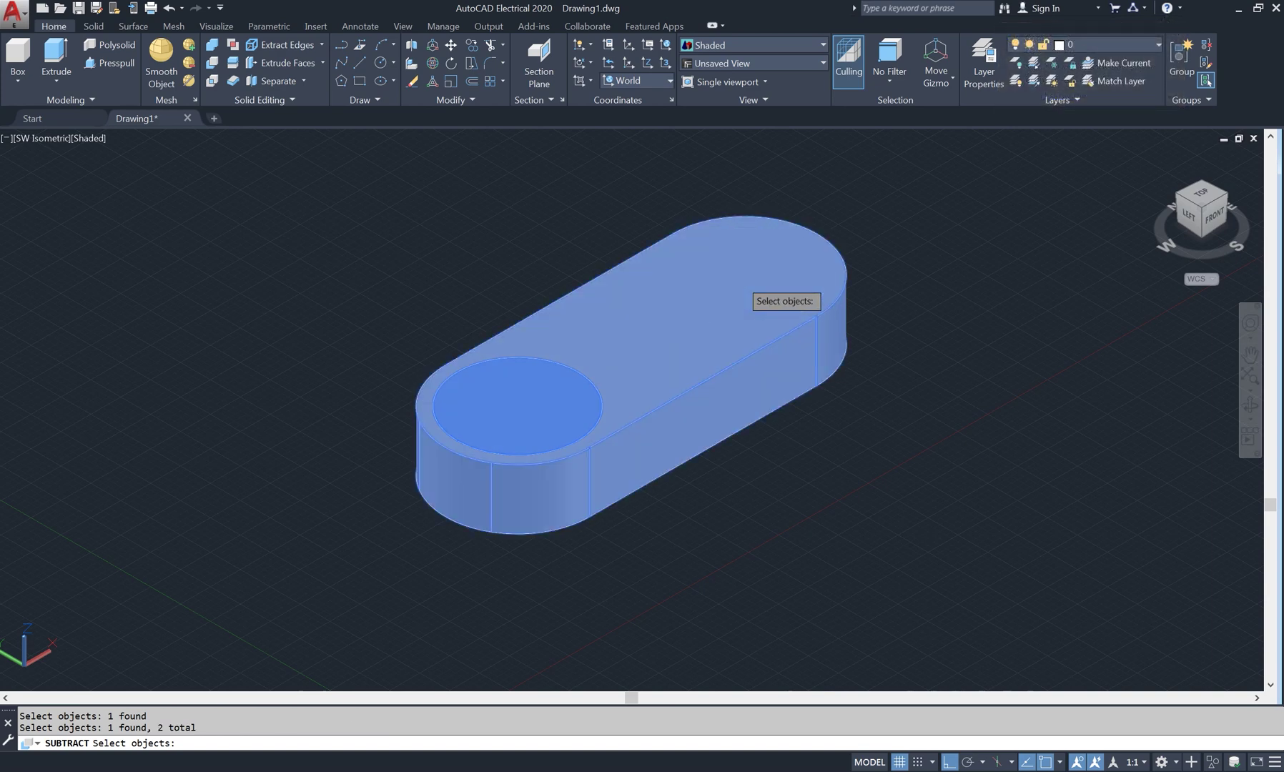
left_click(747, 273)
key("Return")
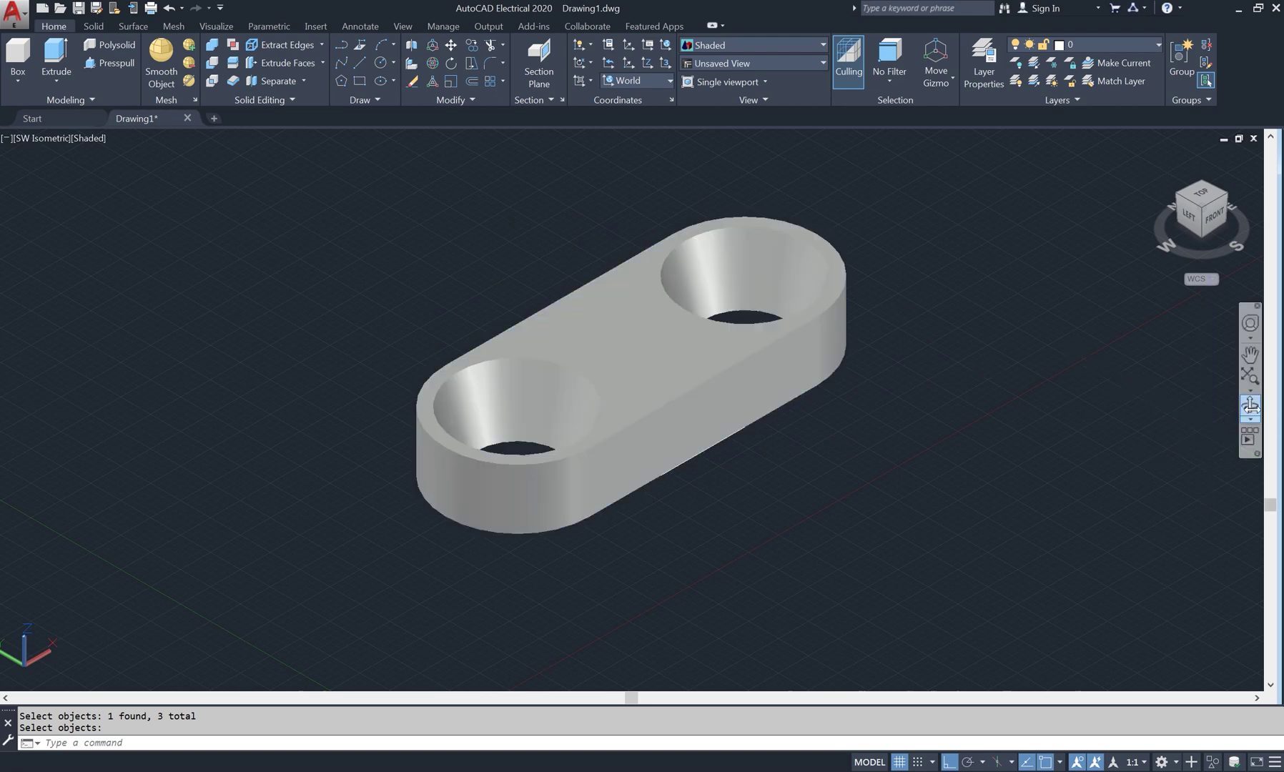
- Orbit the model slightly to inspect the holes, then bring up the reference
left_click(1249, 406)
mouse_move(702, 445)
left_mouse_down()
mouse_move(705, 467)
mouse_move(554, 436)
mouse_move(454, 464)
mouse_move(750, 439)
mouse_move(739, 421)
mouse_move(679, 545)
mouse_move(691, 416)
left_mouse_up()
right_click(464, 275)
left_click(486, 277)
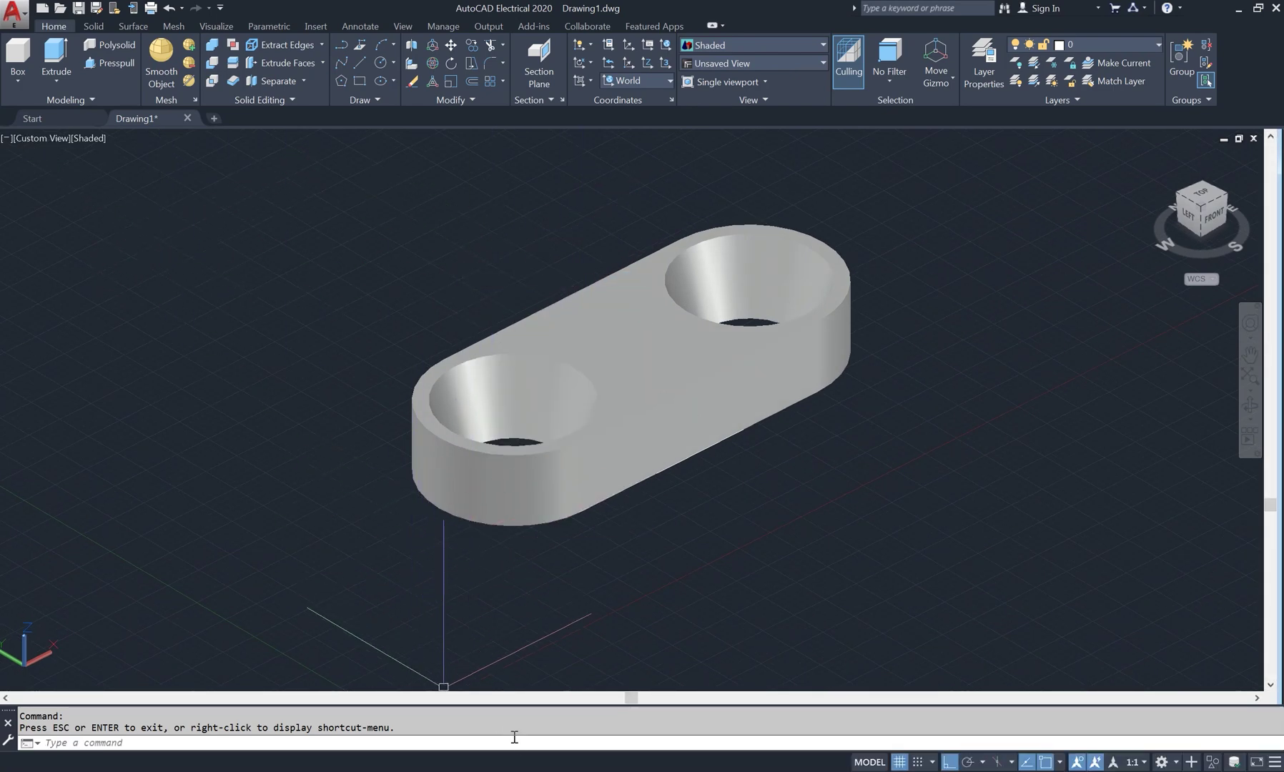
key("alt+Tab")
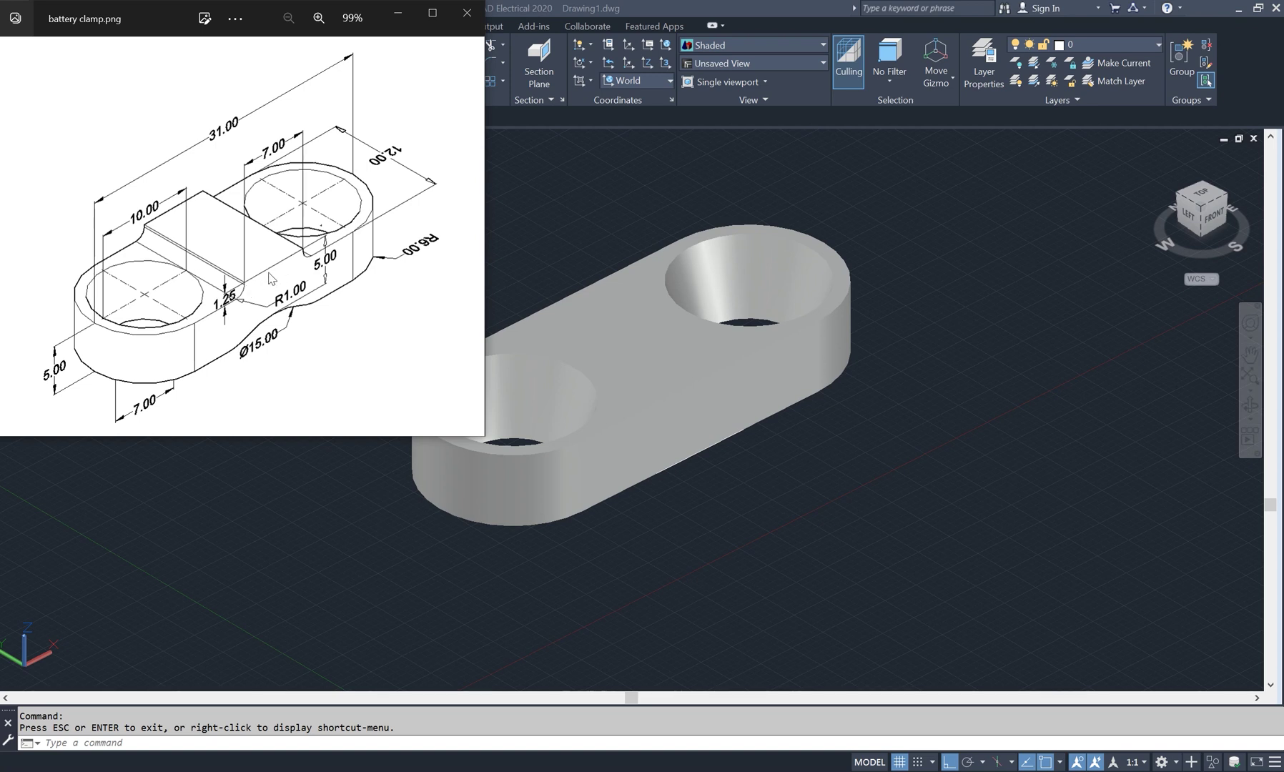
- Switch to 2D Wireframe and move the middle rectangle up 5 units
left_click(766, 464)
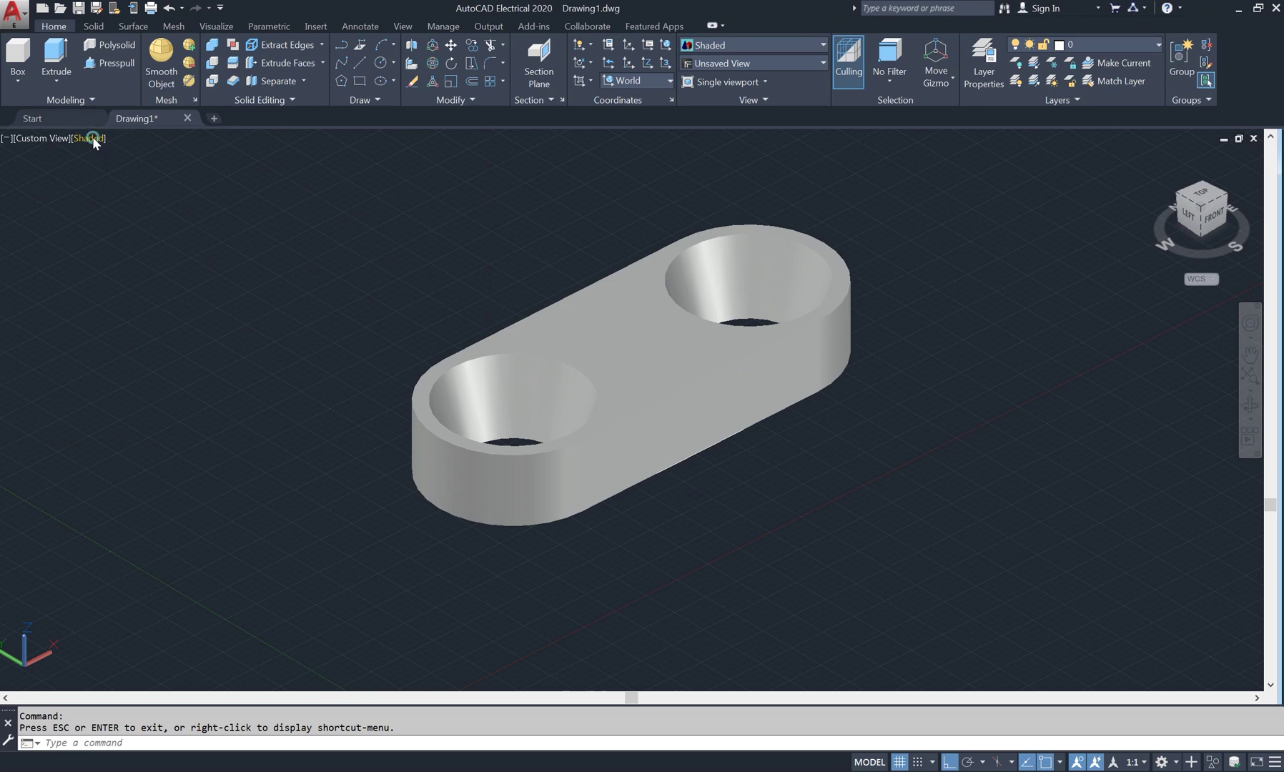
left_click(93, 137)
left_click(136, 172)
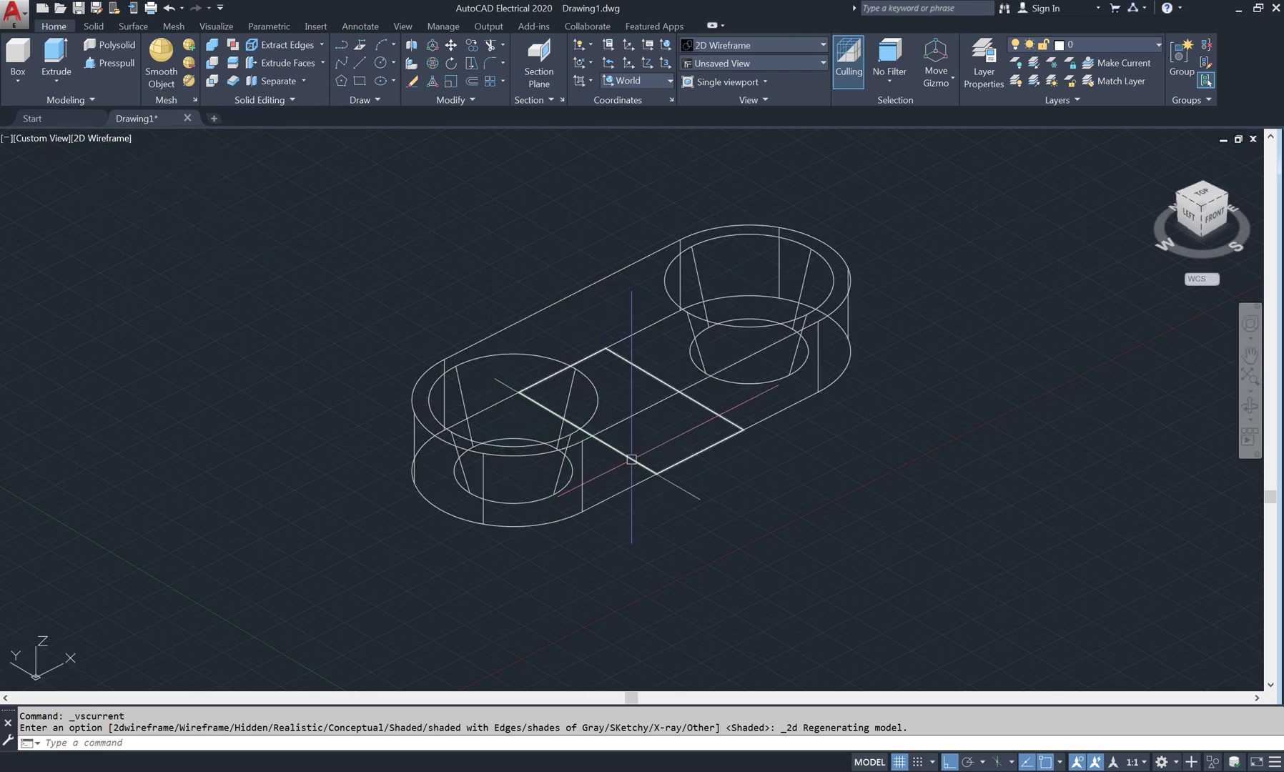
type("m")
key("Return")
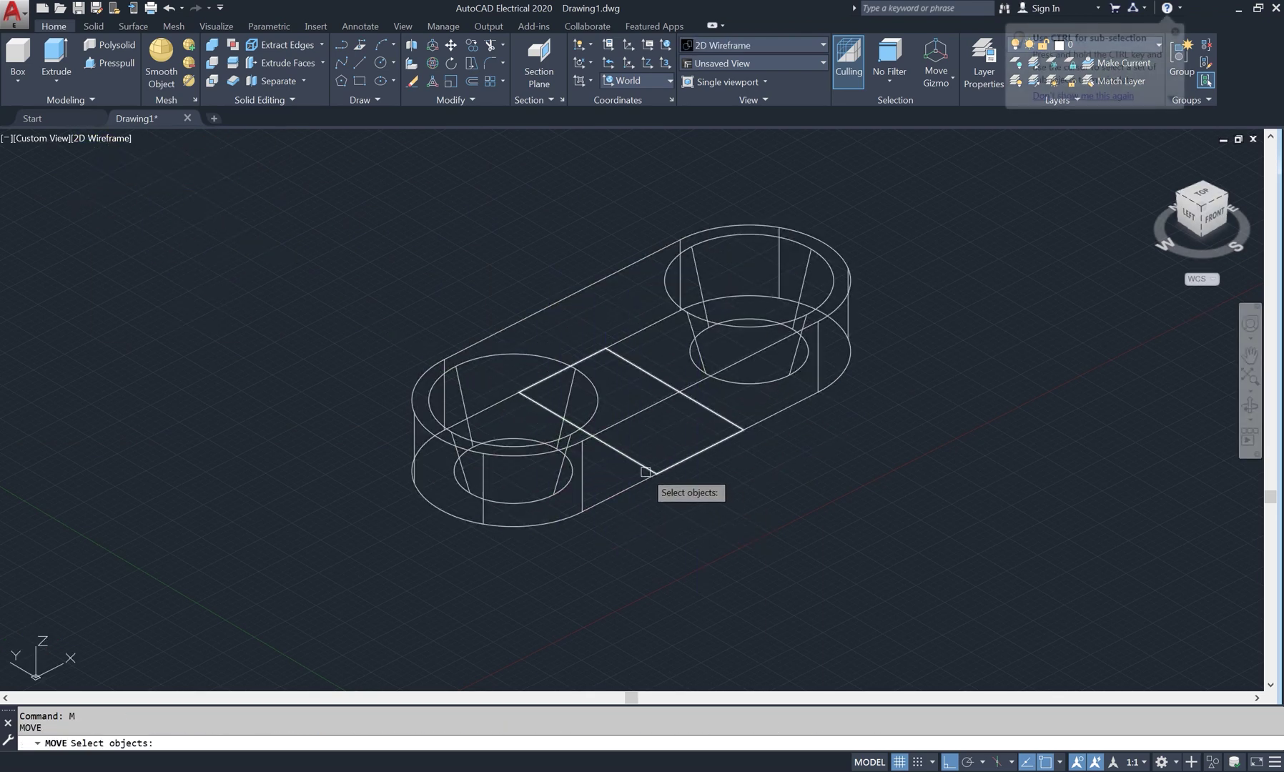
left_click(648, 471)
key("Return")
left_click(877, 422)
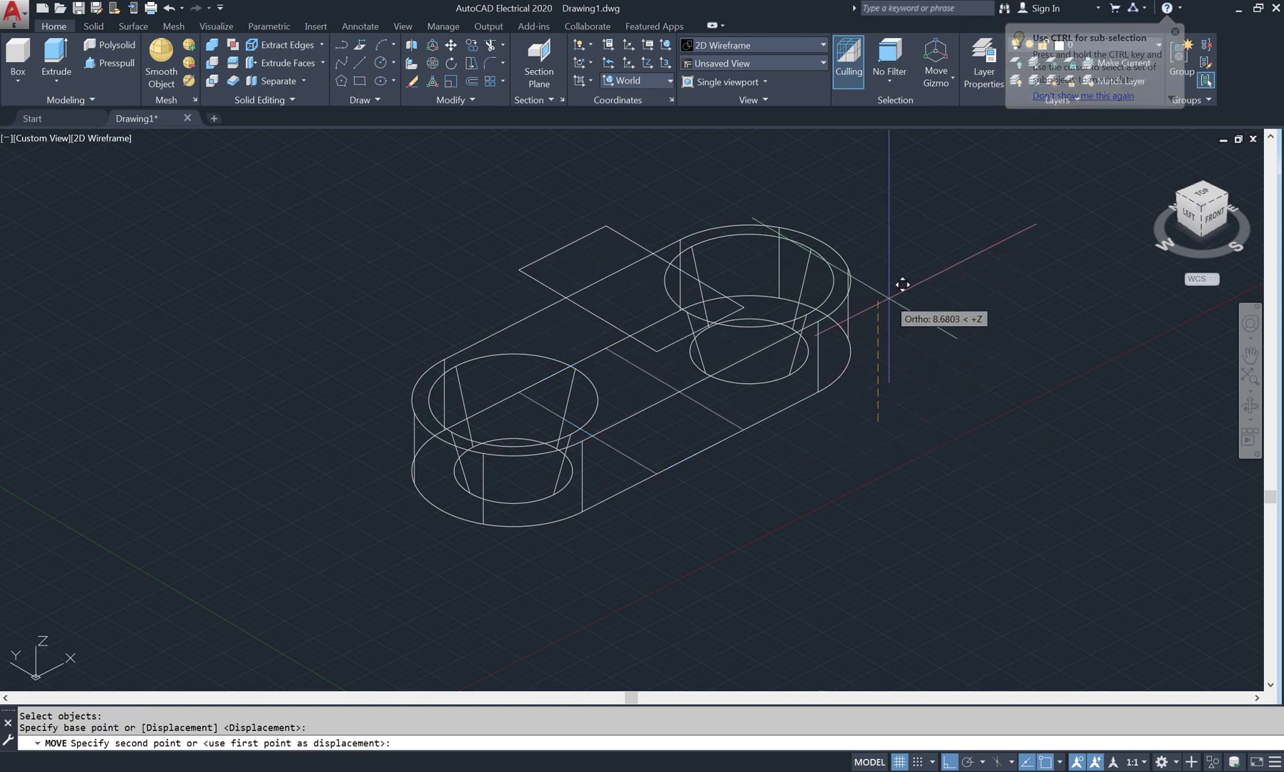
type("5")
key("Return")
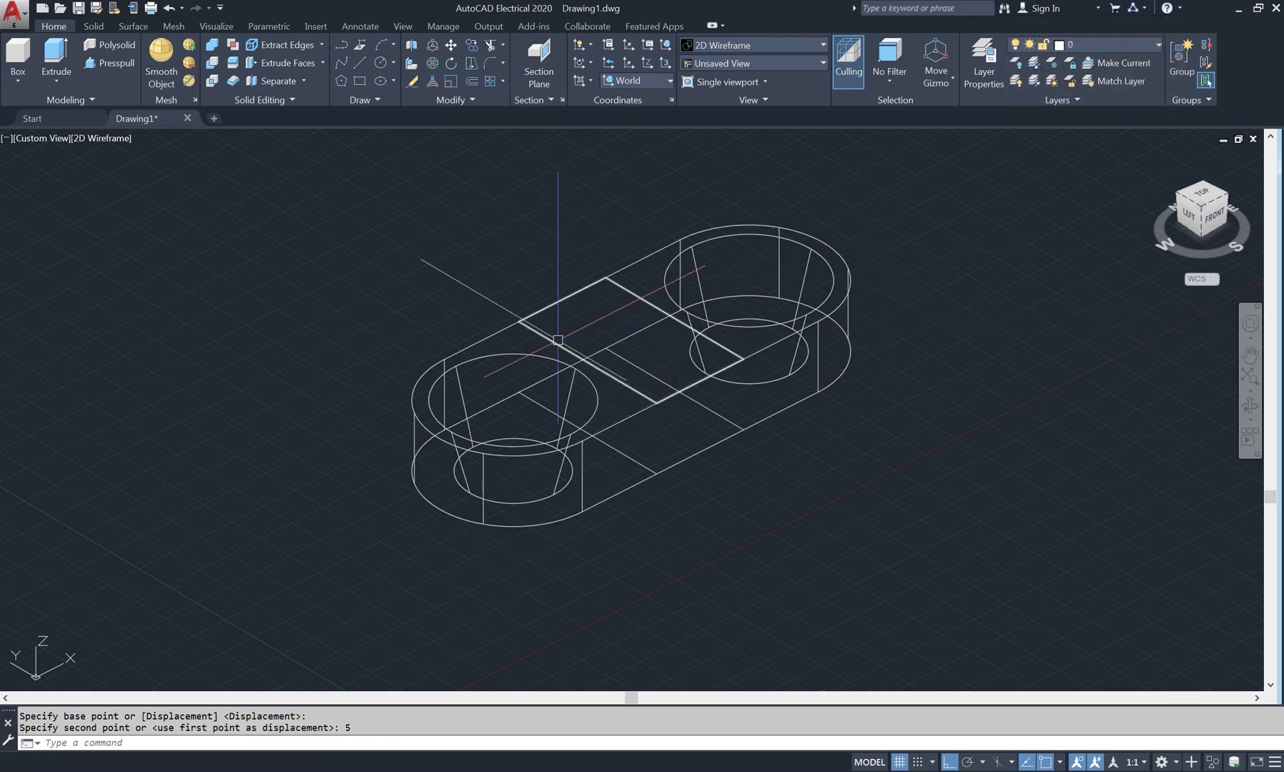
- Extrude the middle rectangle 1.25 high and display the model shaded
type("ext")
key("Return")
left_click(558, 340)
key("Return")
type("1")
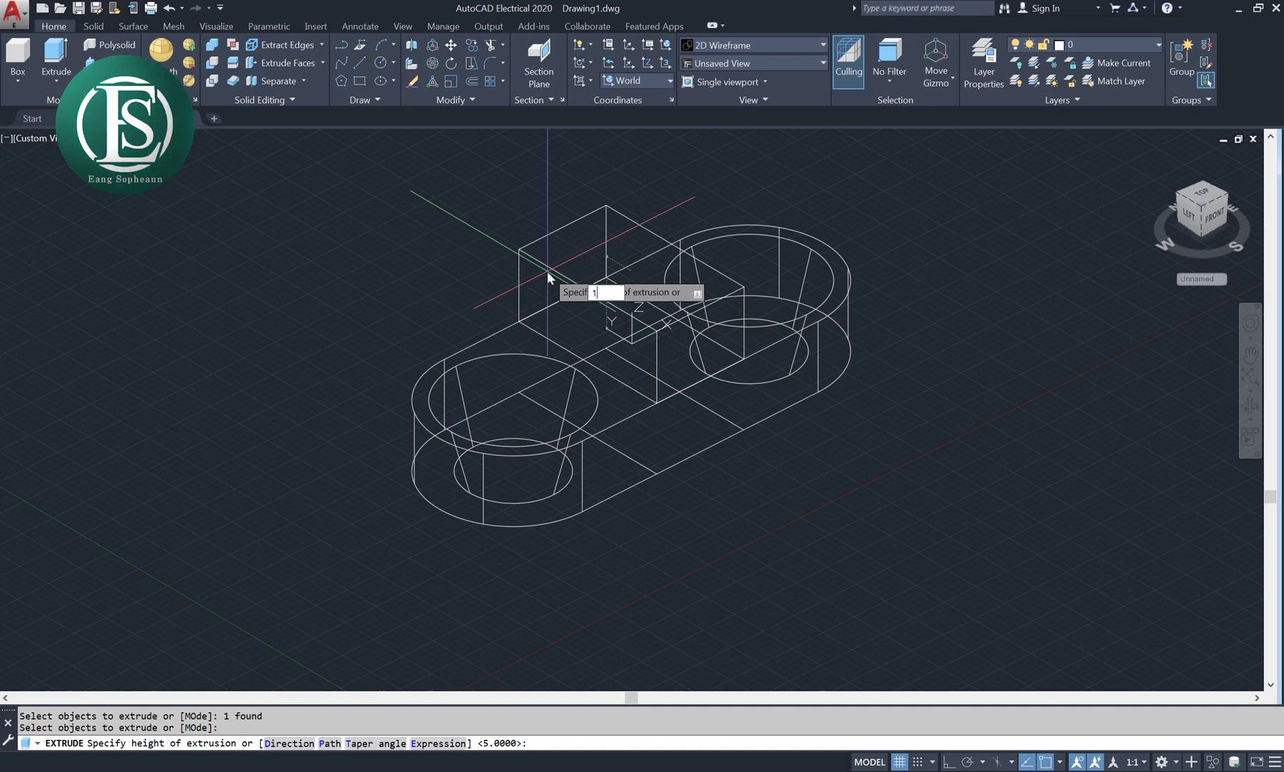
type(".25")
key("Return")
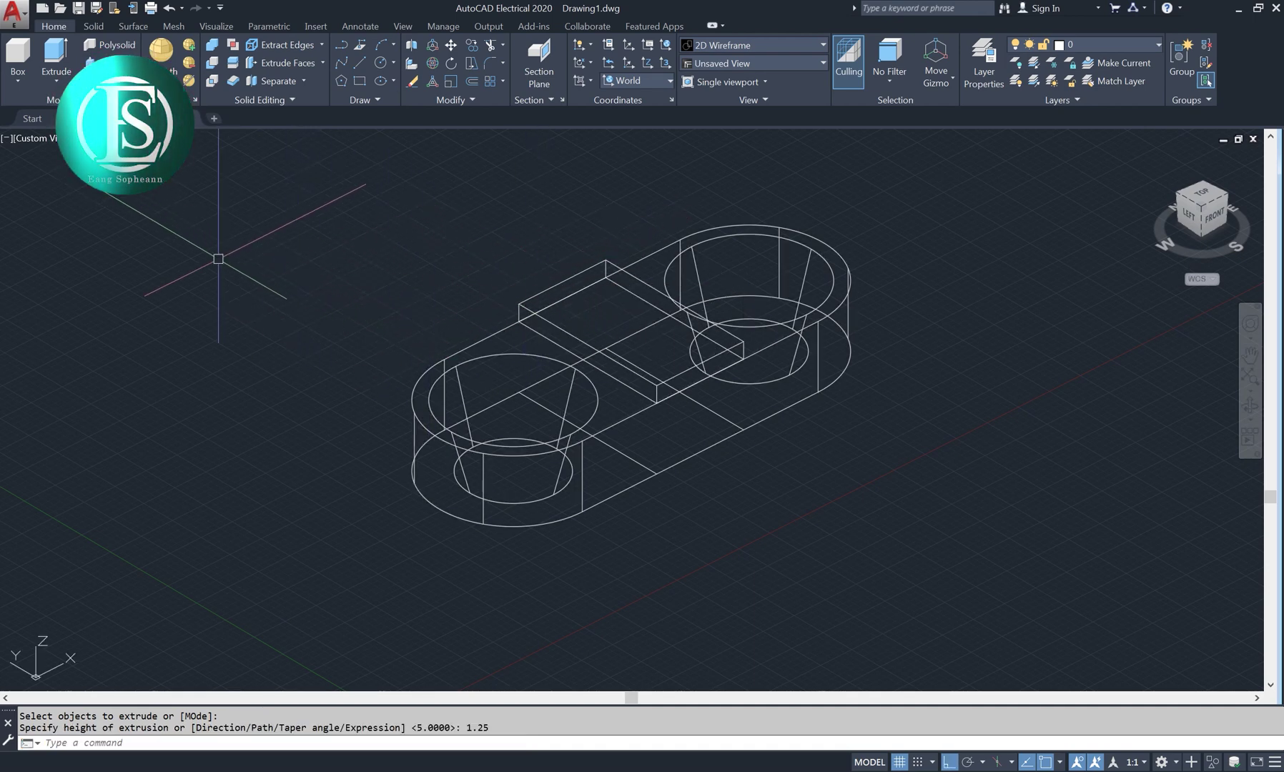
left_click(101, 138)
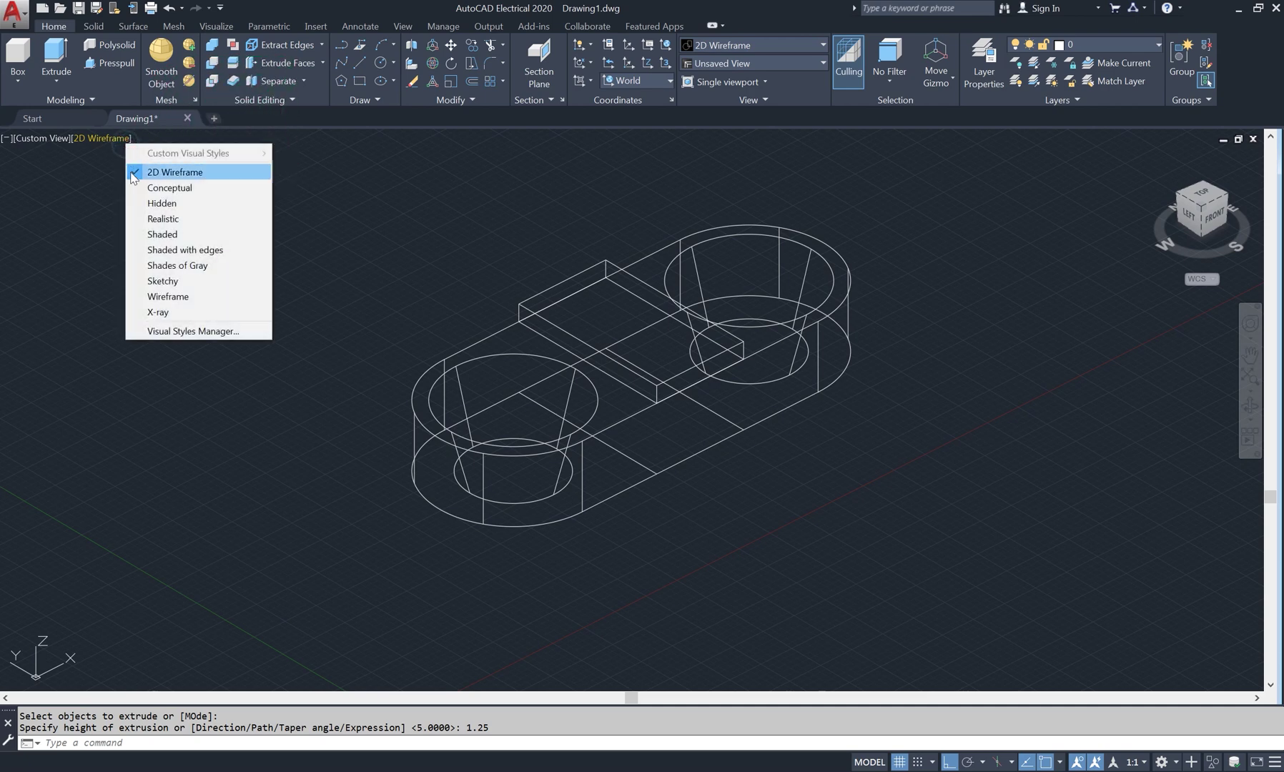
left_click(165, 234)
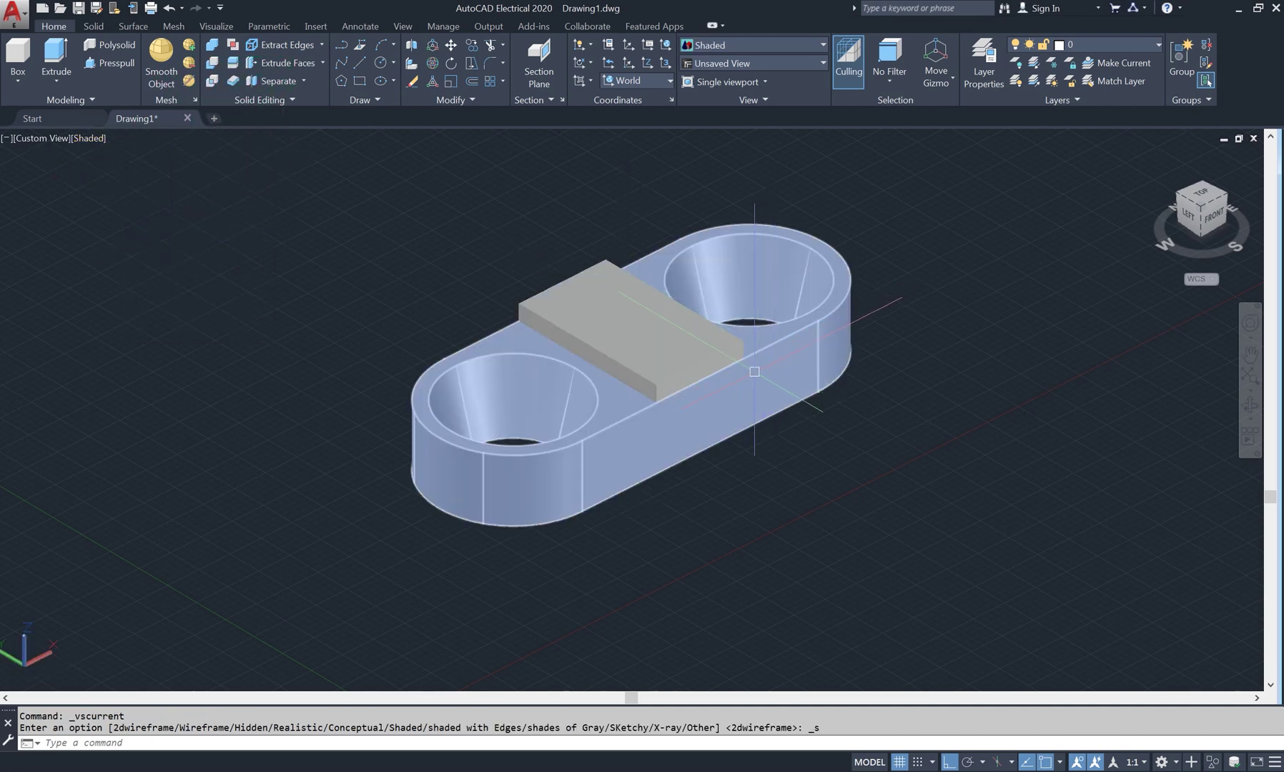
- Union the clamp base with the raised slab, then bring up the battery clamp reference image
type("UNI")
key("Return")
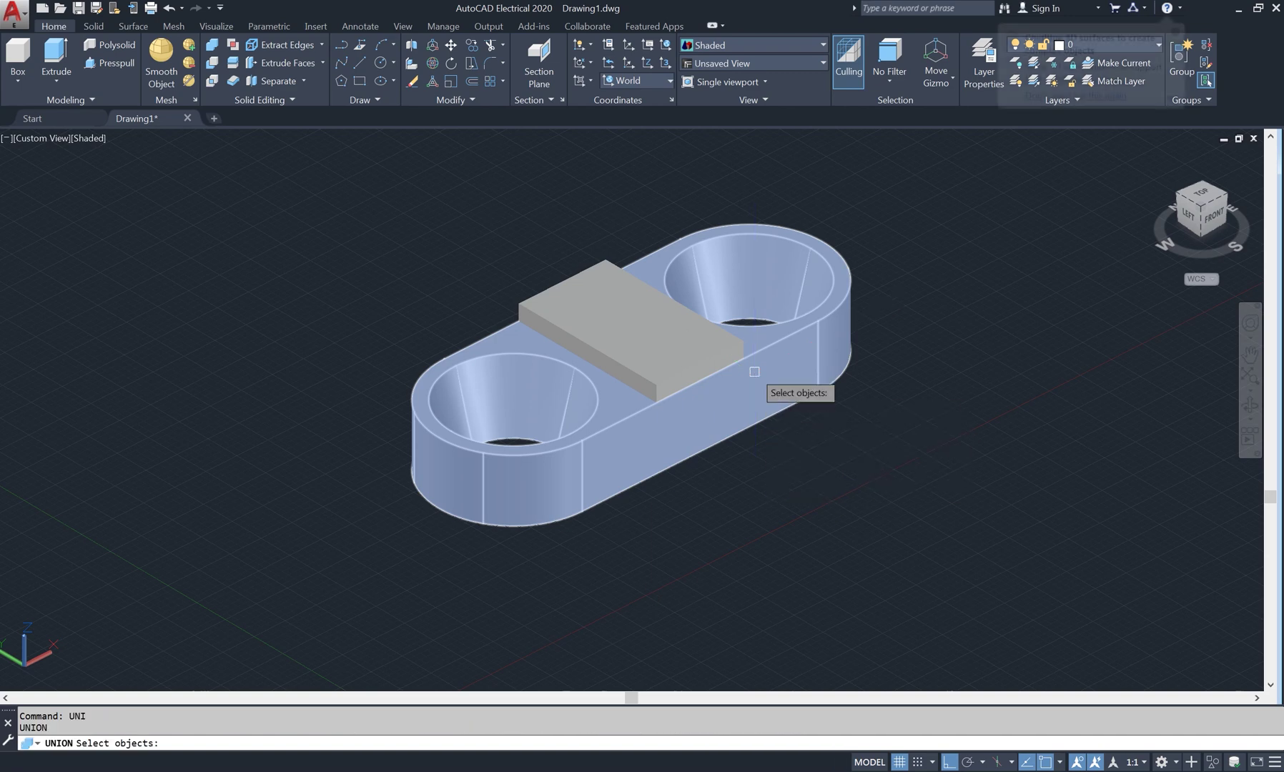
left_click(755, 372)
left_click(715, 359)
key("Return")
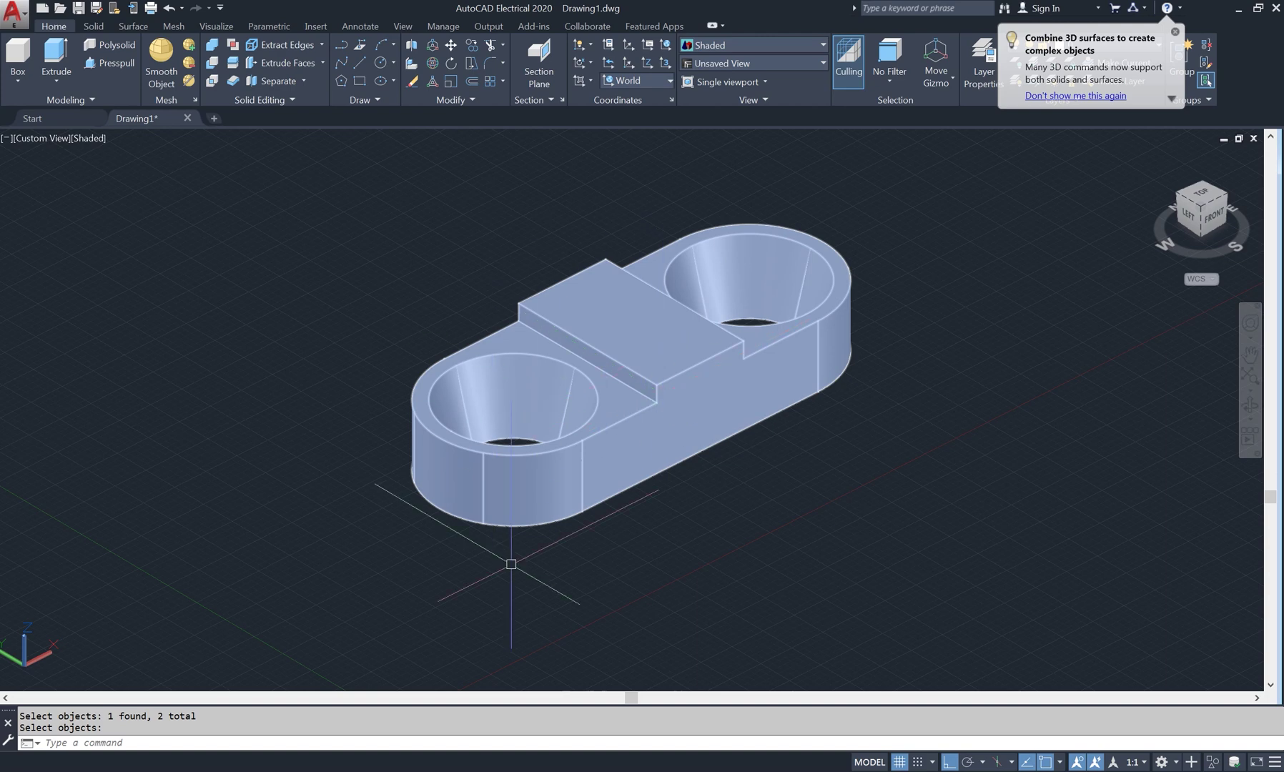
key("alt+Tab")
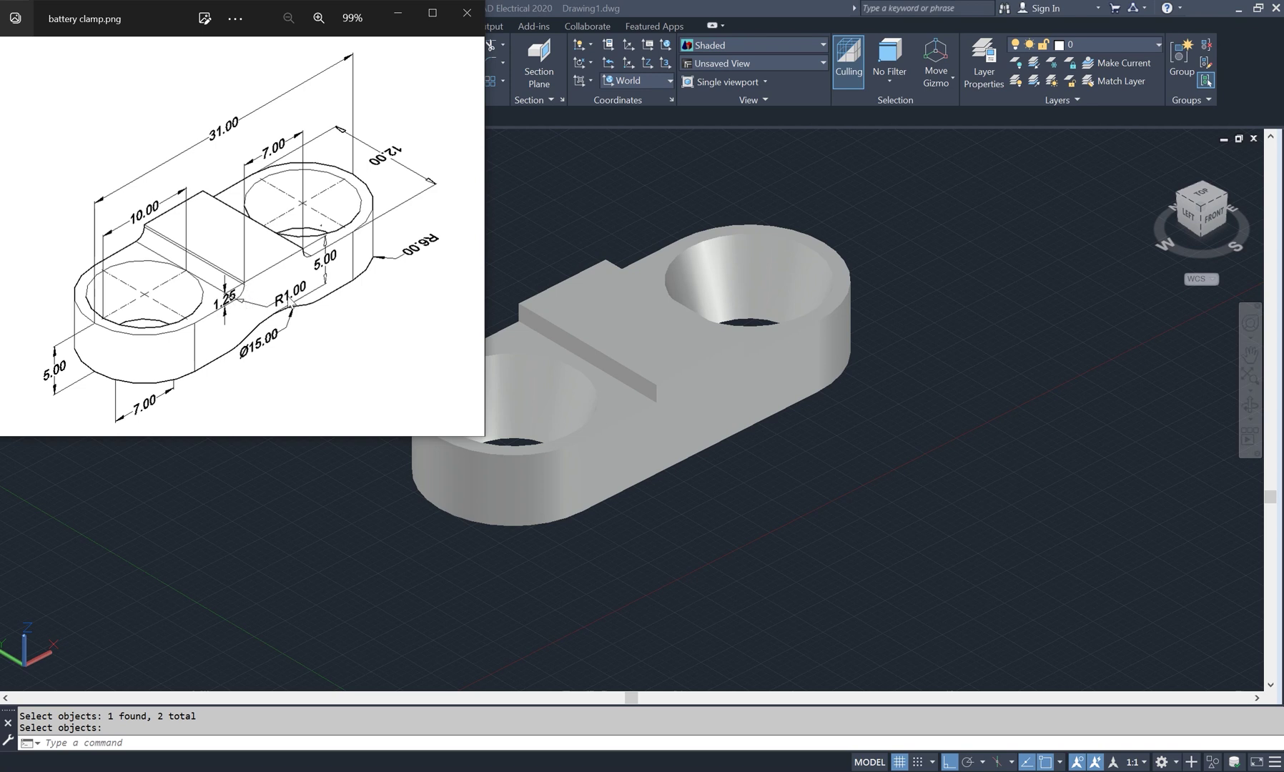
- Fillet one side edge of the raised block with radius 1
key("alt+Tab")
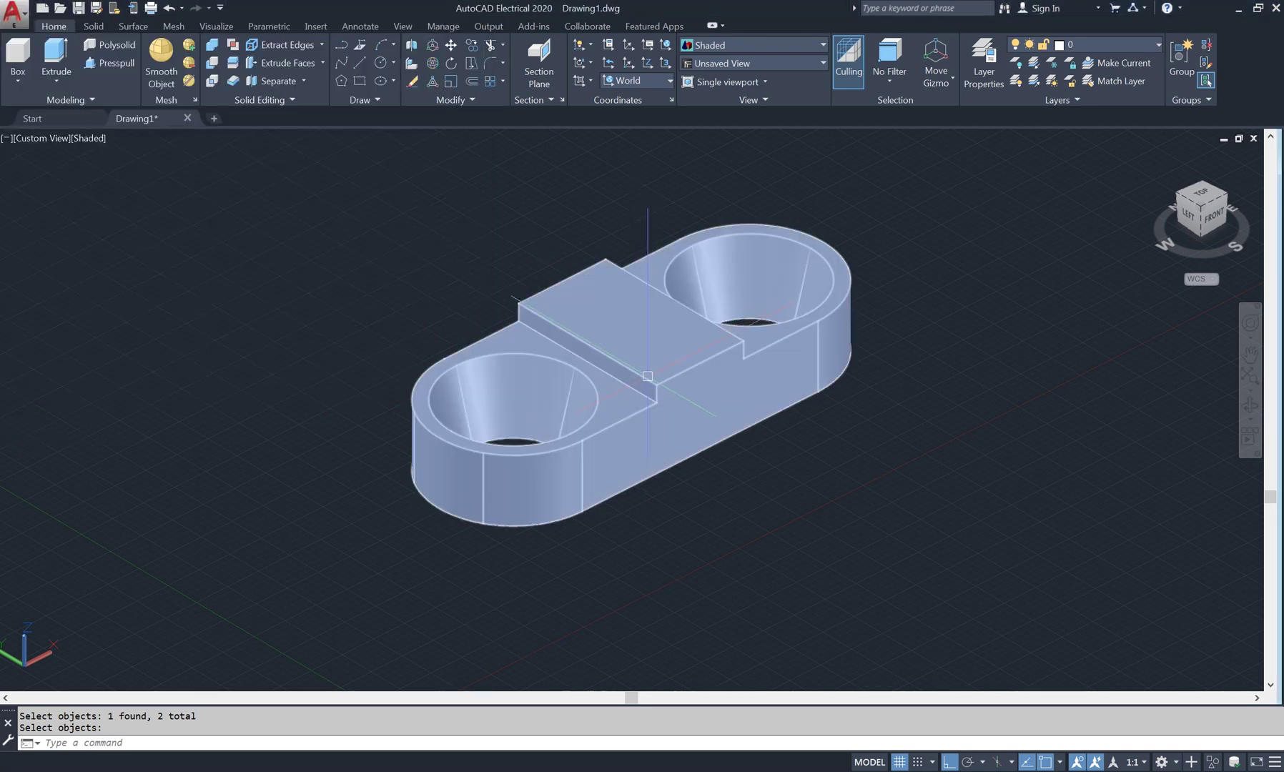
key("Return")
type("r")
key("Return")
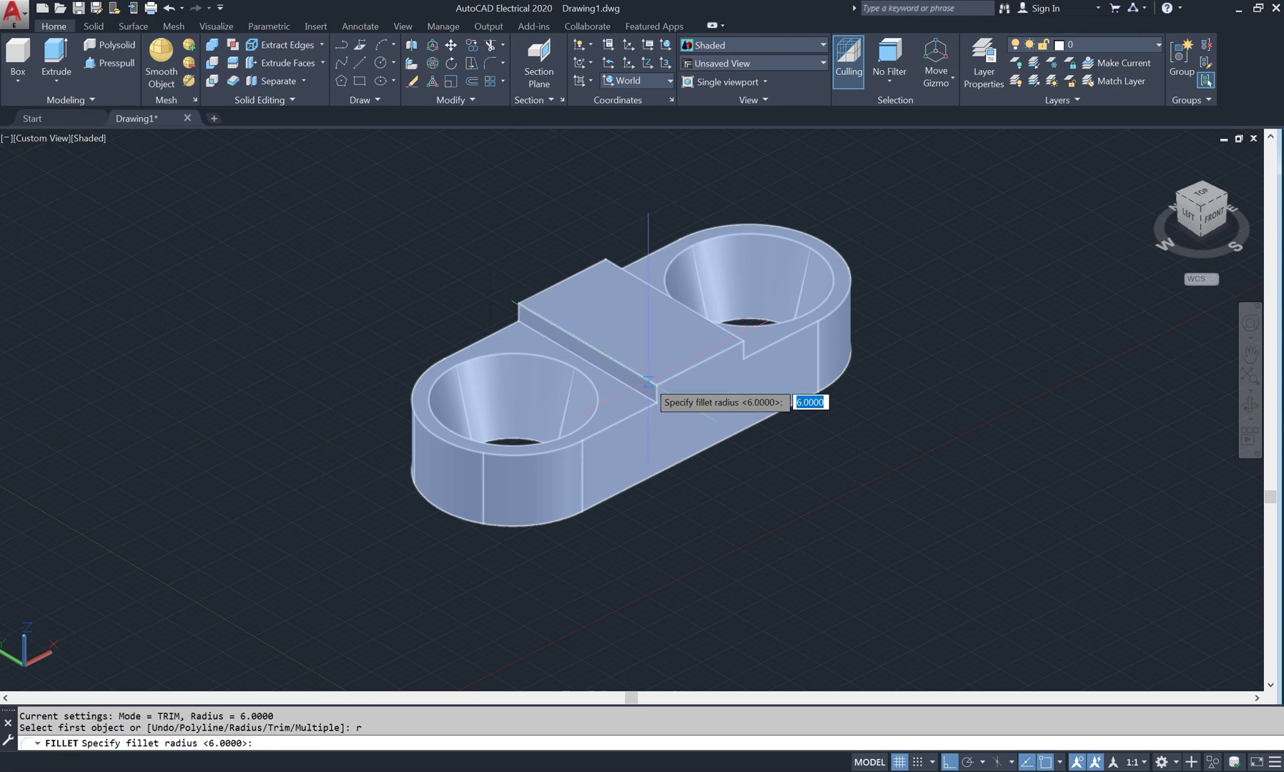
type("1")
key("Return")
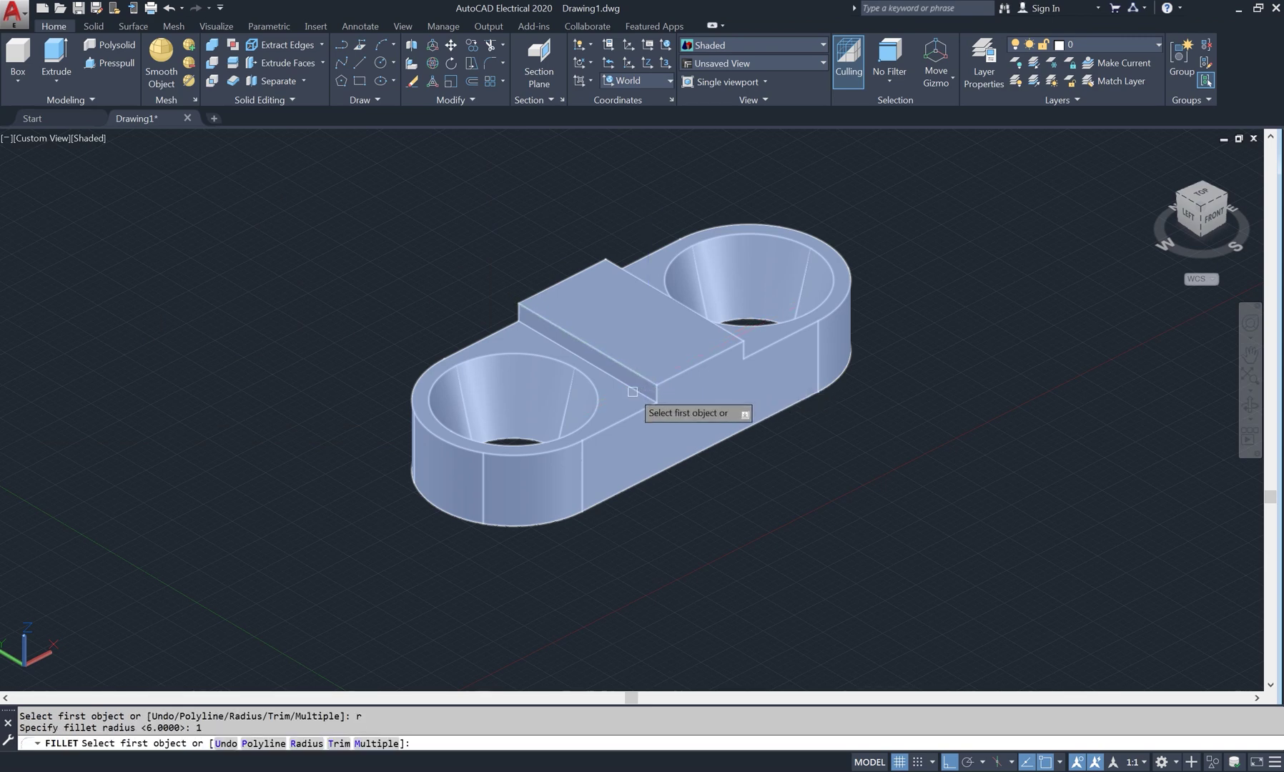
left_click(632, 392)
key("Return")
key("Return")
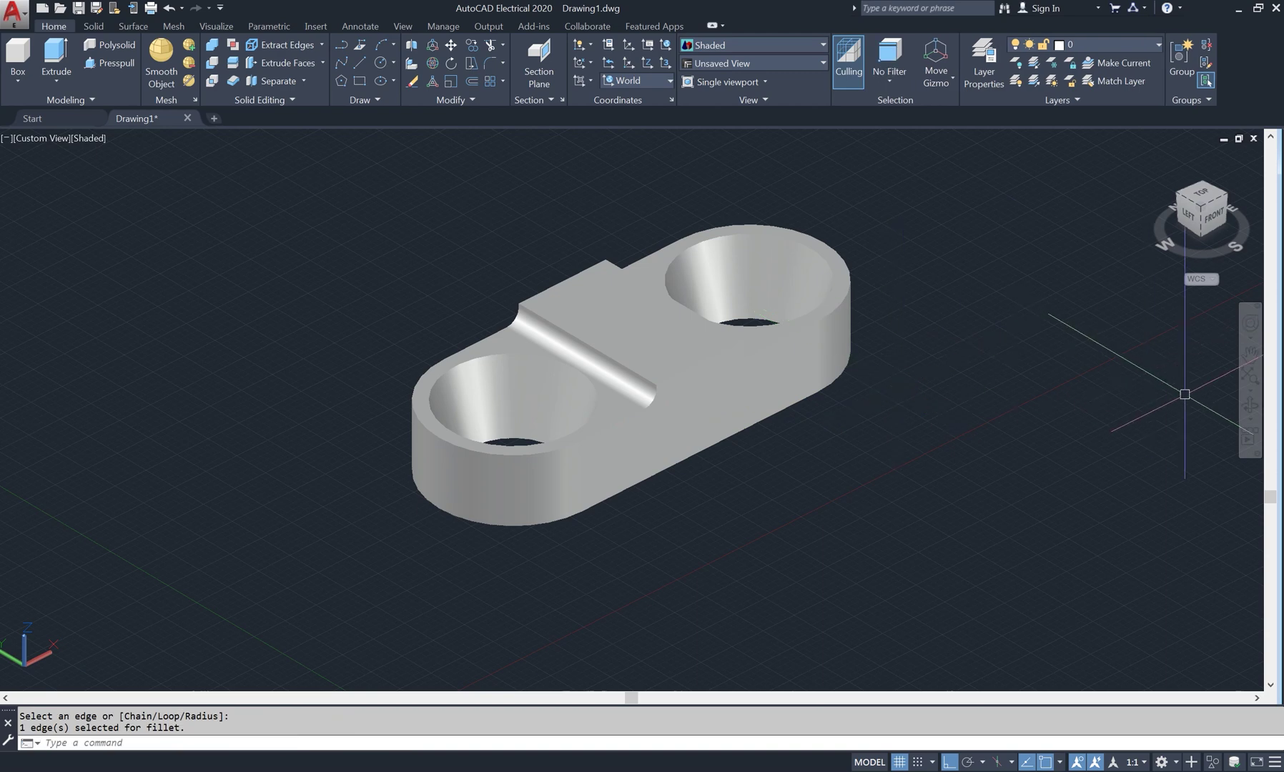
- Fillet the raised block's opposite edge with radius 1 and inspect the result
left_click(1251, 405)
left_click_drag(987, 392, 983, 393)
right_click(798, 270)
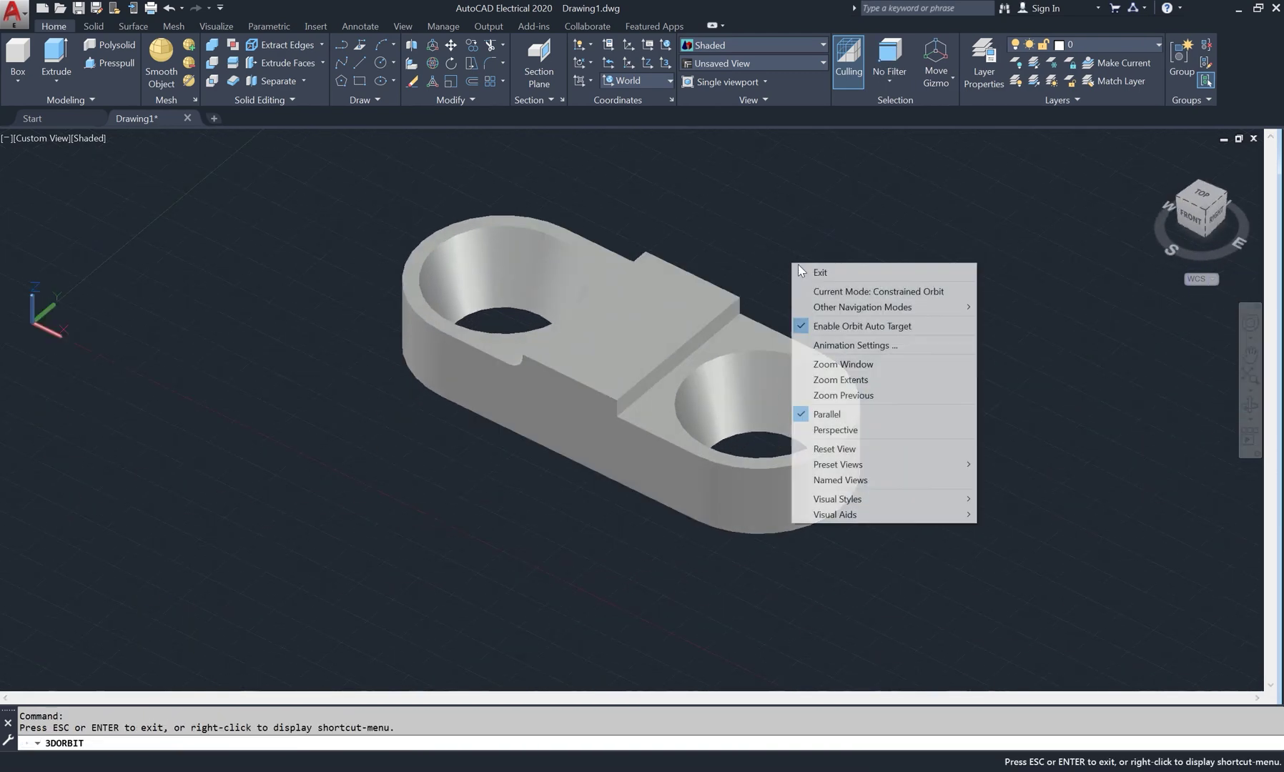
left_click(798, 272)
type("f")
key("Return")
type("r")
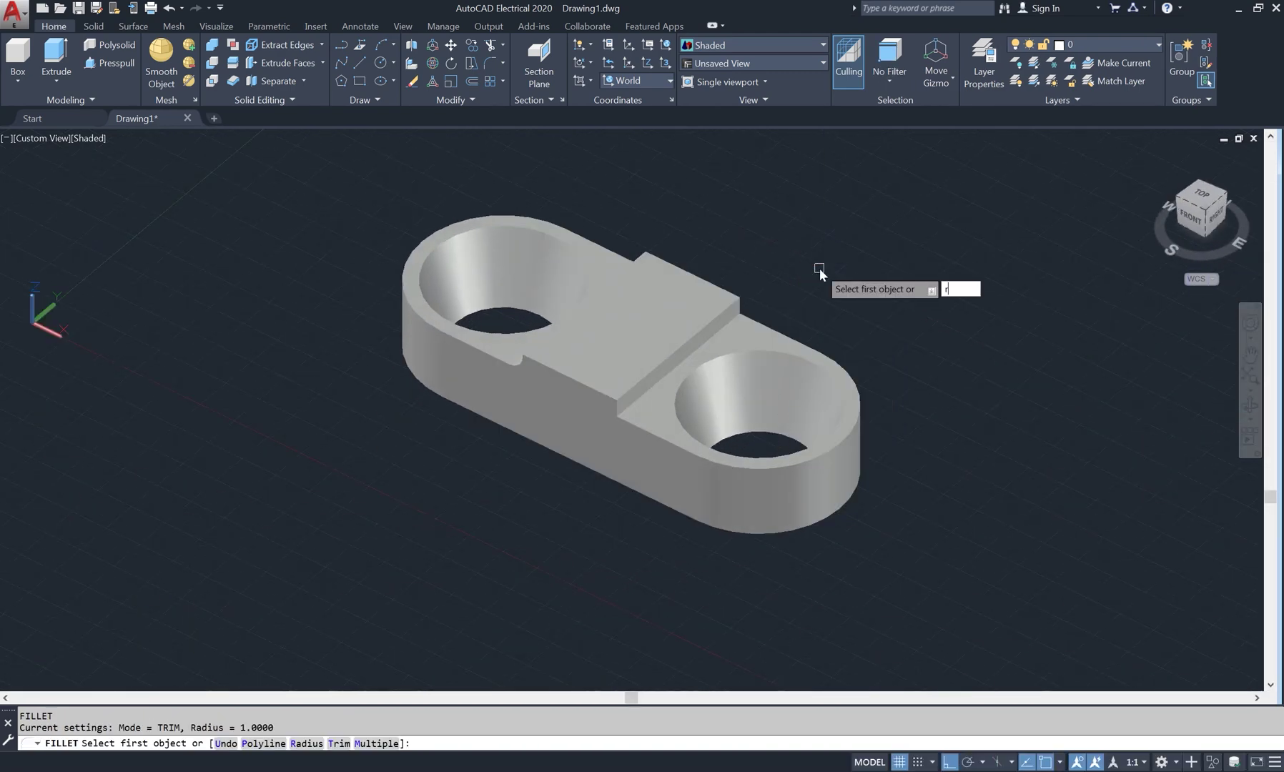
key("Return")
key("Return")
left_click(732, 314)
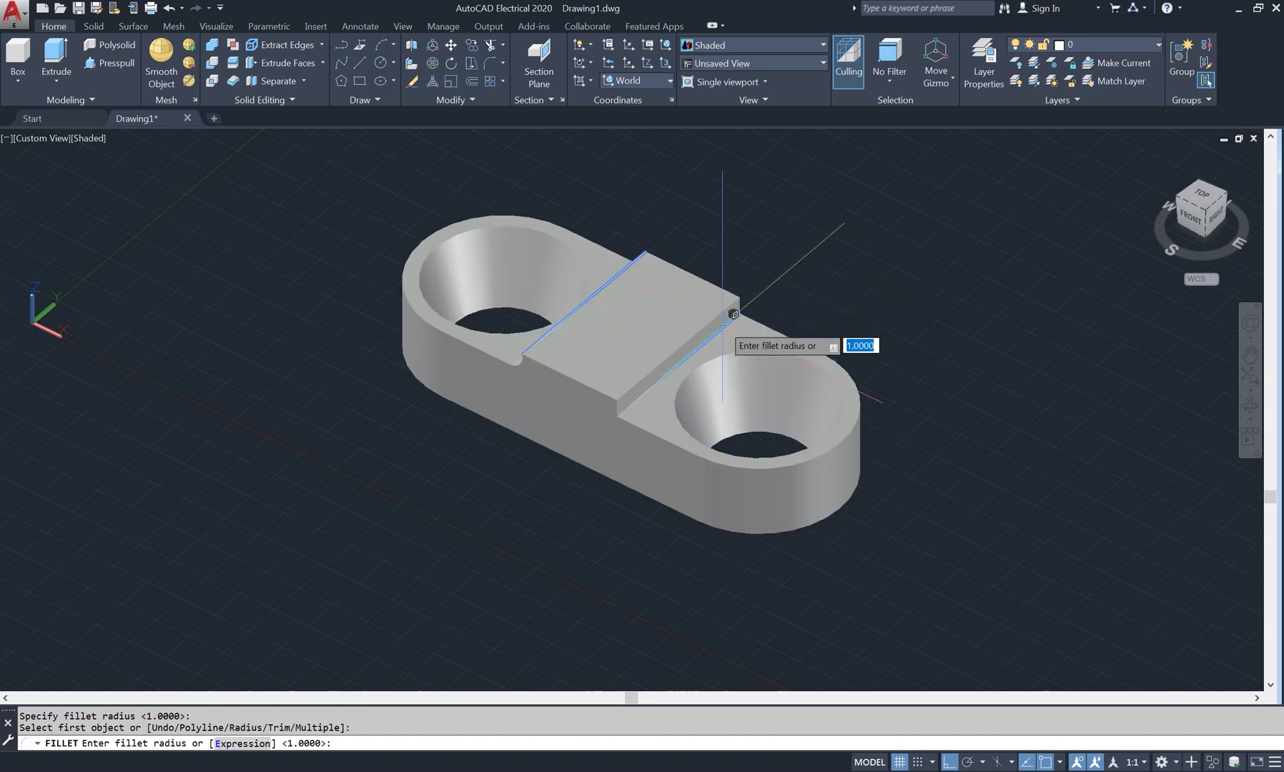
key("Return")
key("Return")
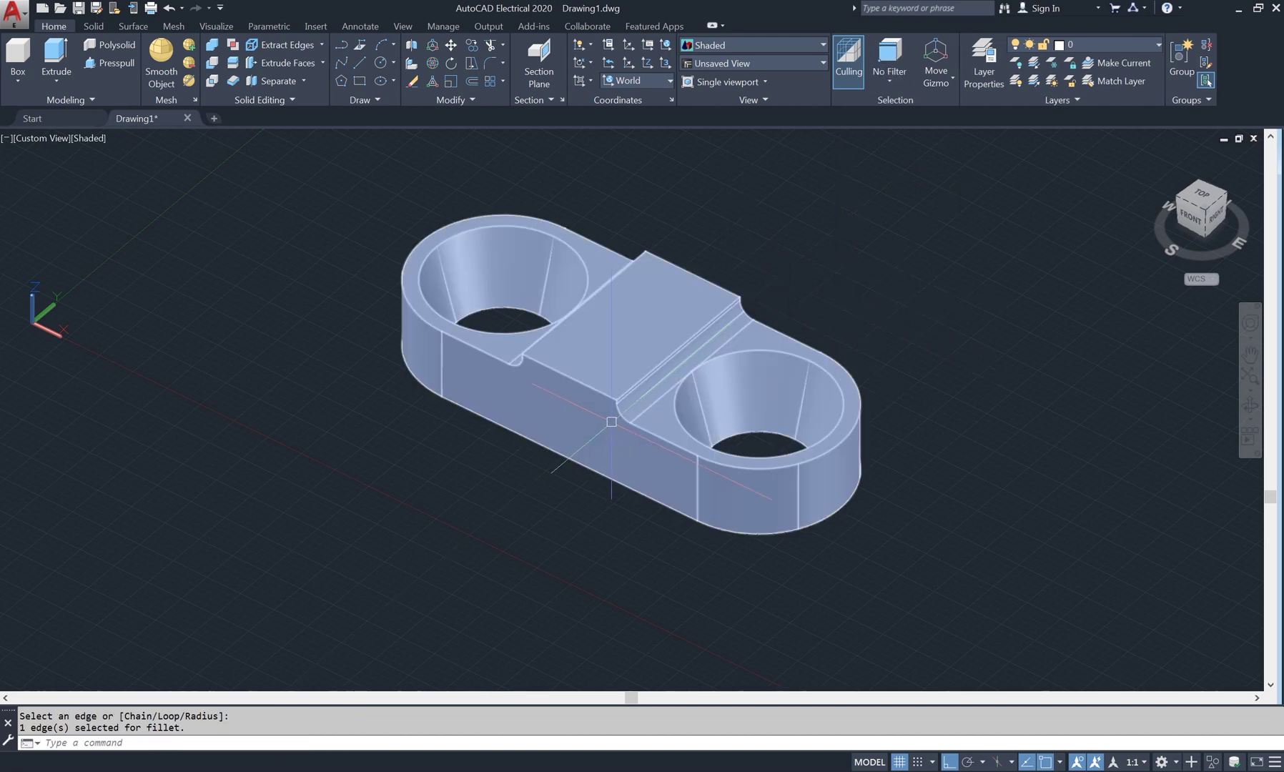
left_click(1251, 405)
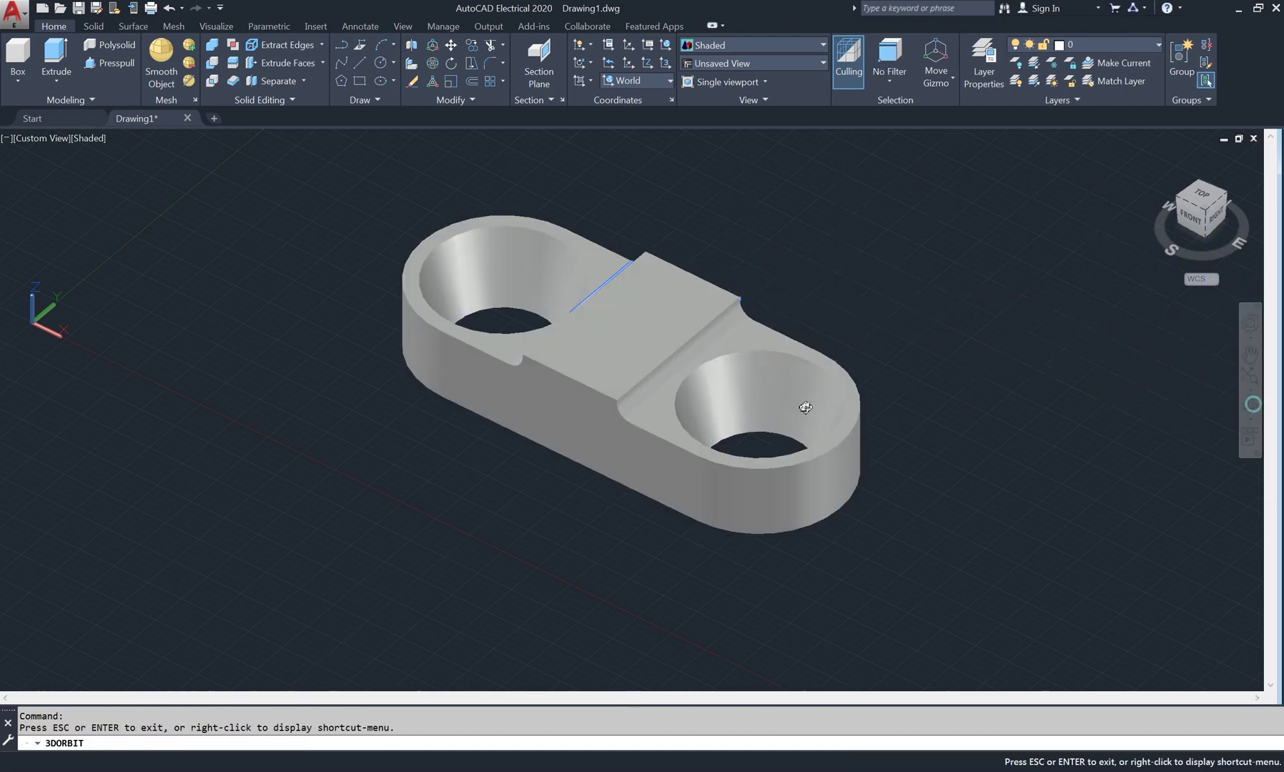
mouse_move(810, 404)
left_mouse_down()
mouse_move(912, 349)
mouse_move(1049, 367)
mouse_move(1008, 361)
mouse_move(1023, 381)
mouse_move(685, 371)
mouse_move(631, 335)
mouse_move(664, 364)
mouse_move(783, 269)
left_mouse_up()
right_click(857, 207)
left_click(881, 213)
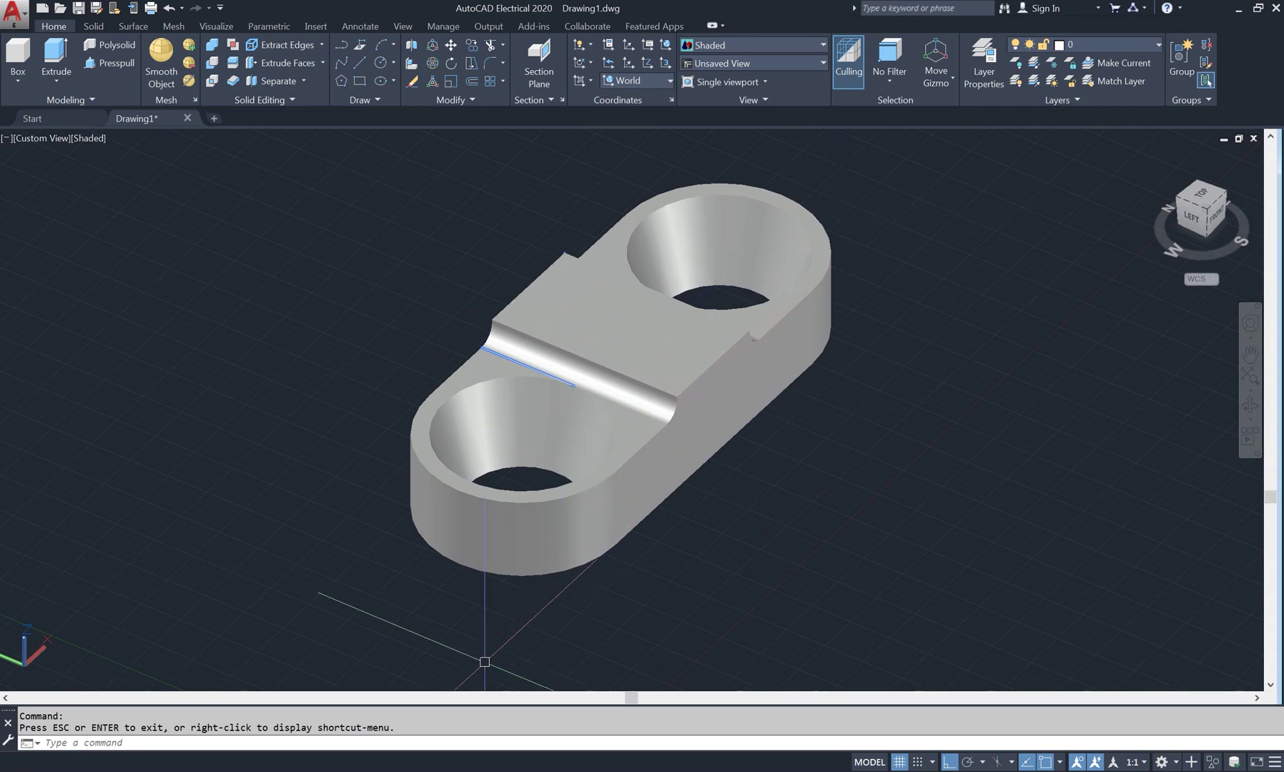
- Compare the model with the battery clamp reference image, then switch to 2D Wireframe
key("alt+Tab")
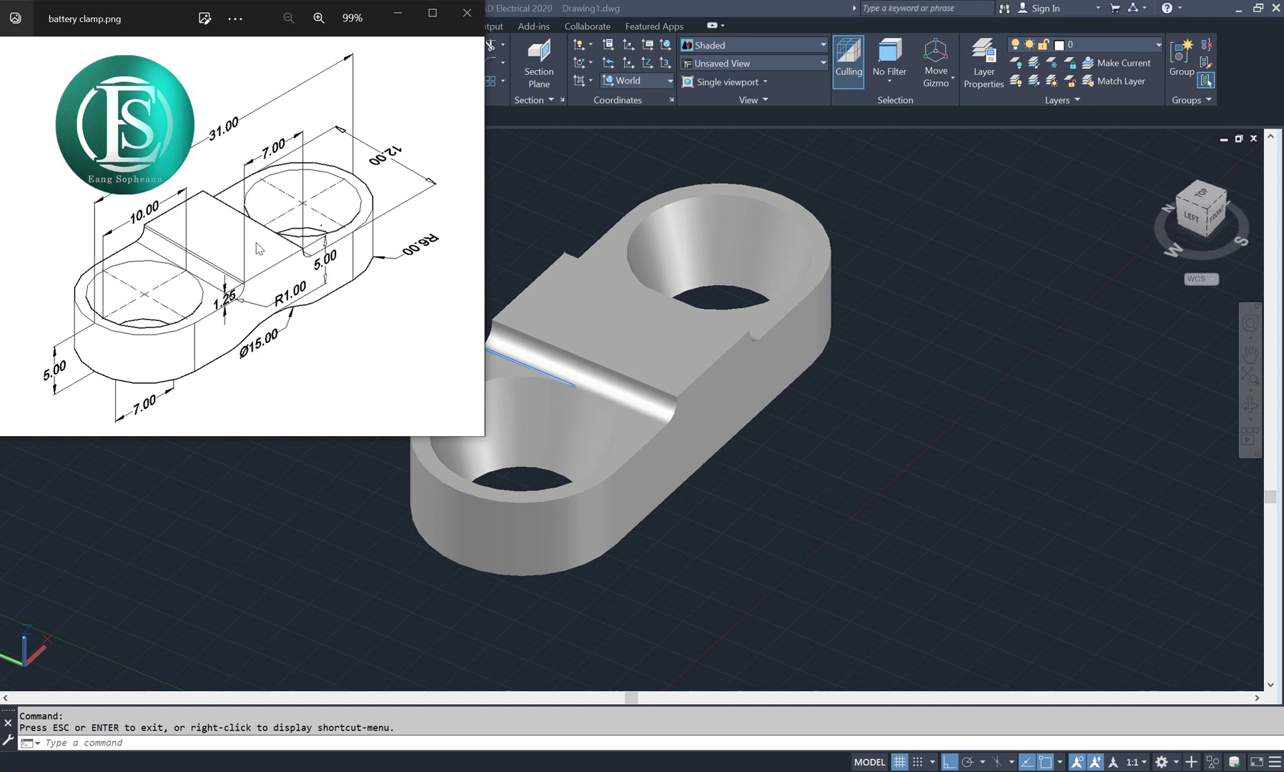
left_click(570, 236)
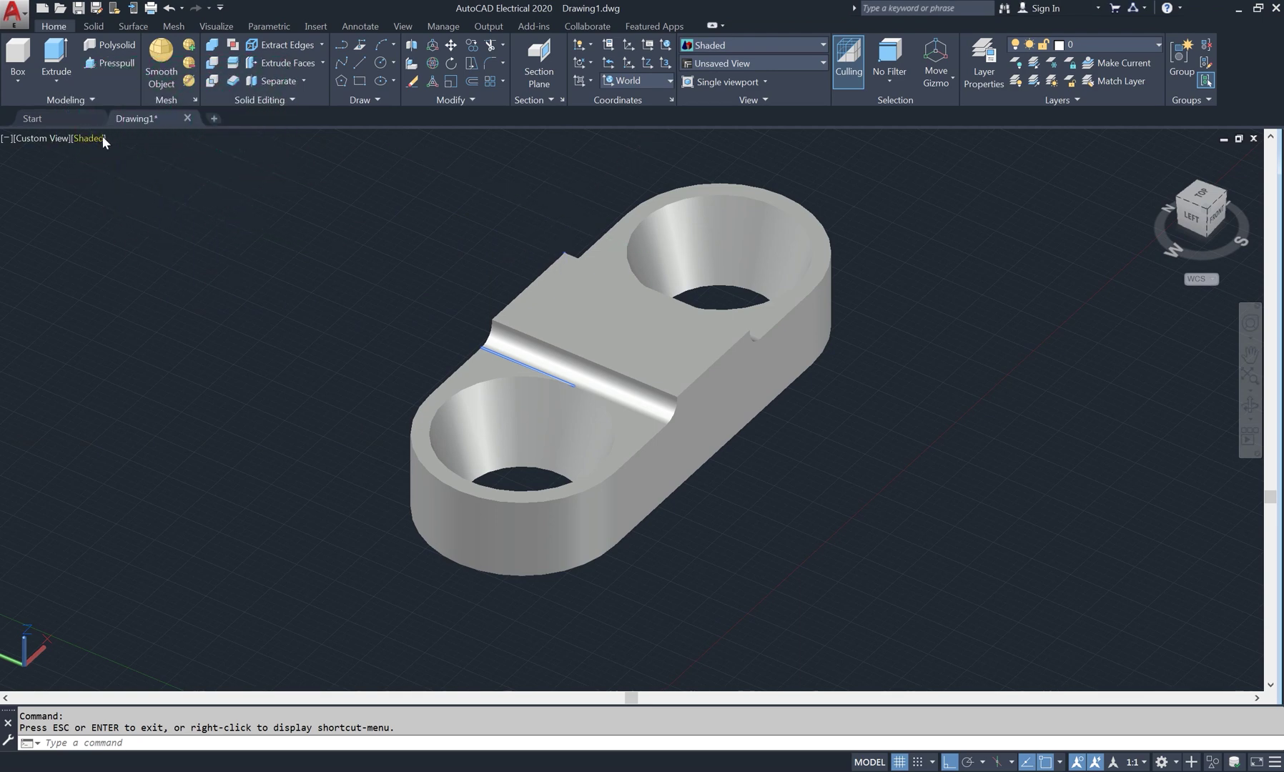
left_click(102, 136)
left_click(133, 172)
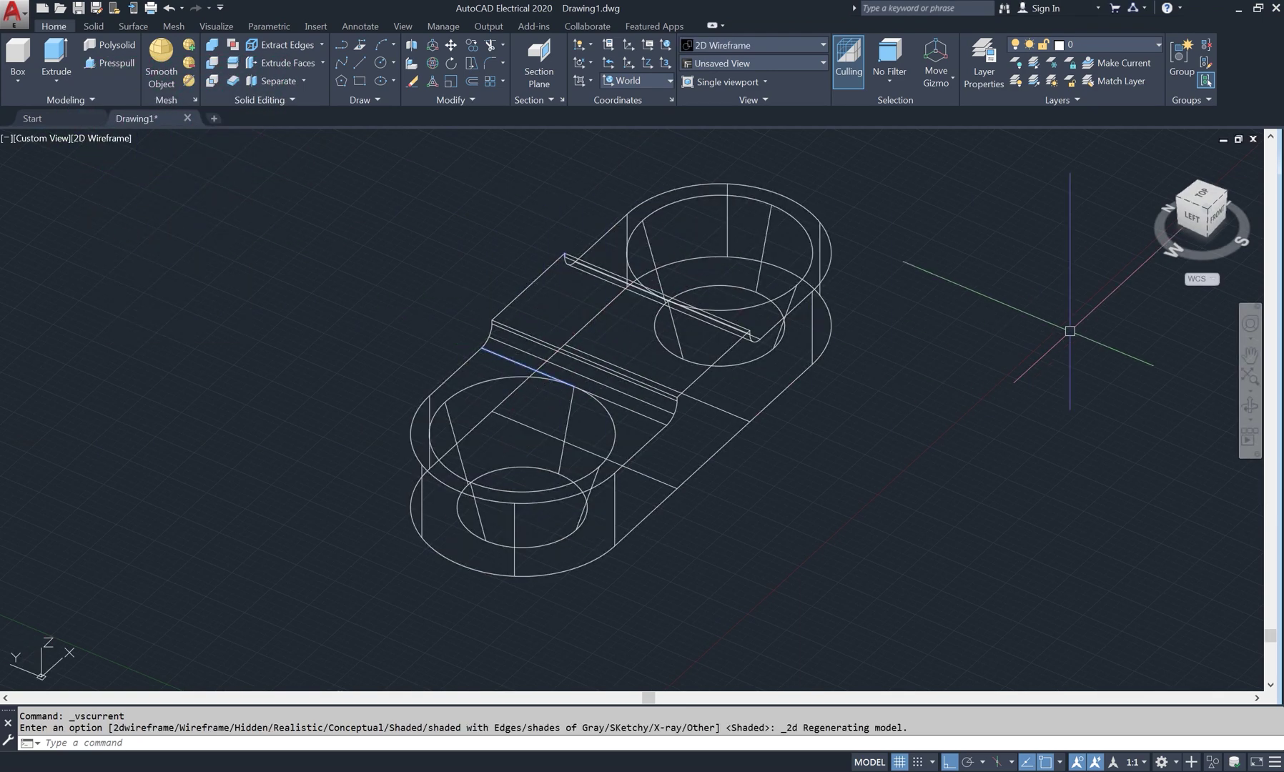
- Show the model in SW Isometric with the UCS set to Front
left_click(1208, 208)
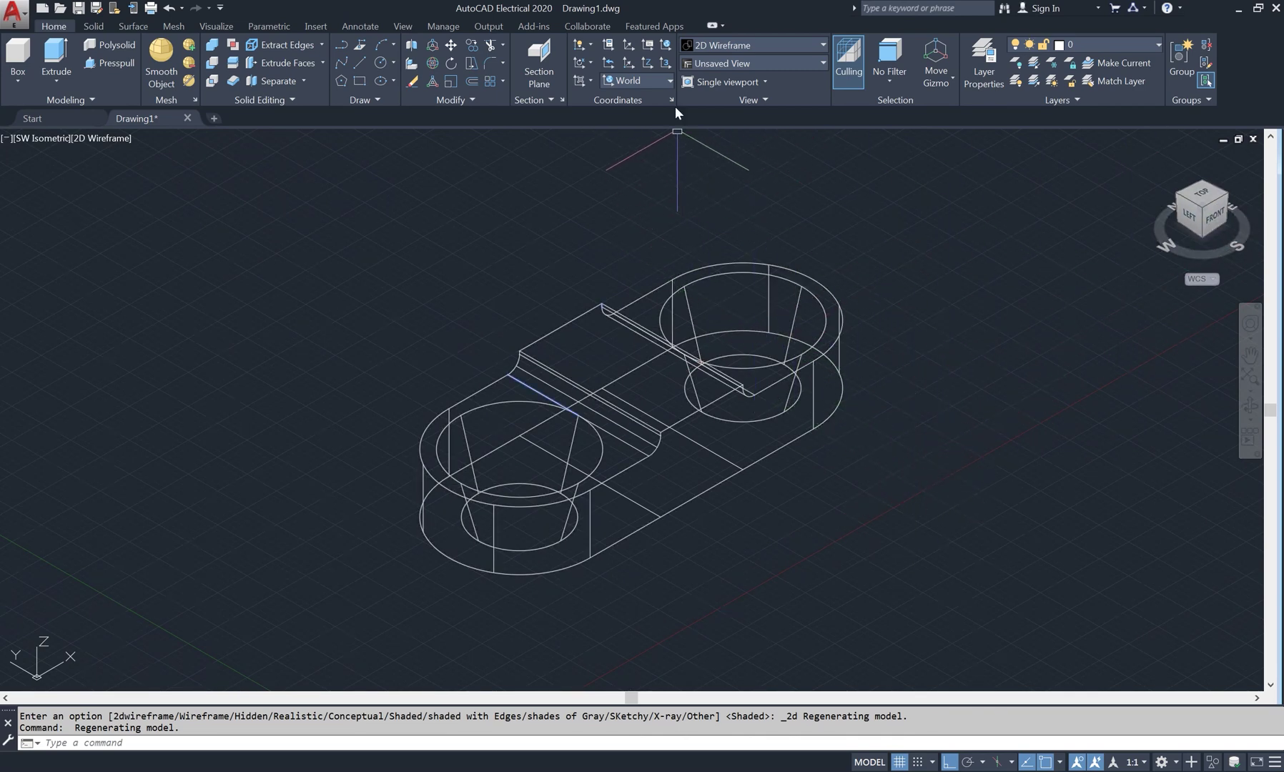
left_click(666, 81)
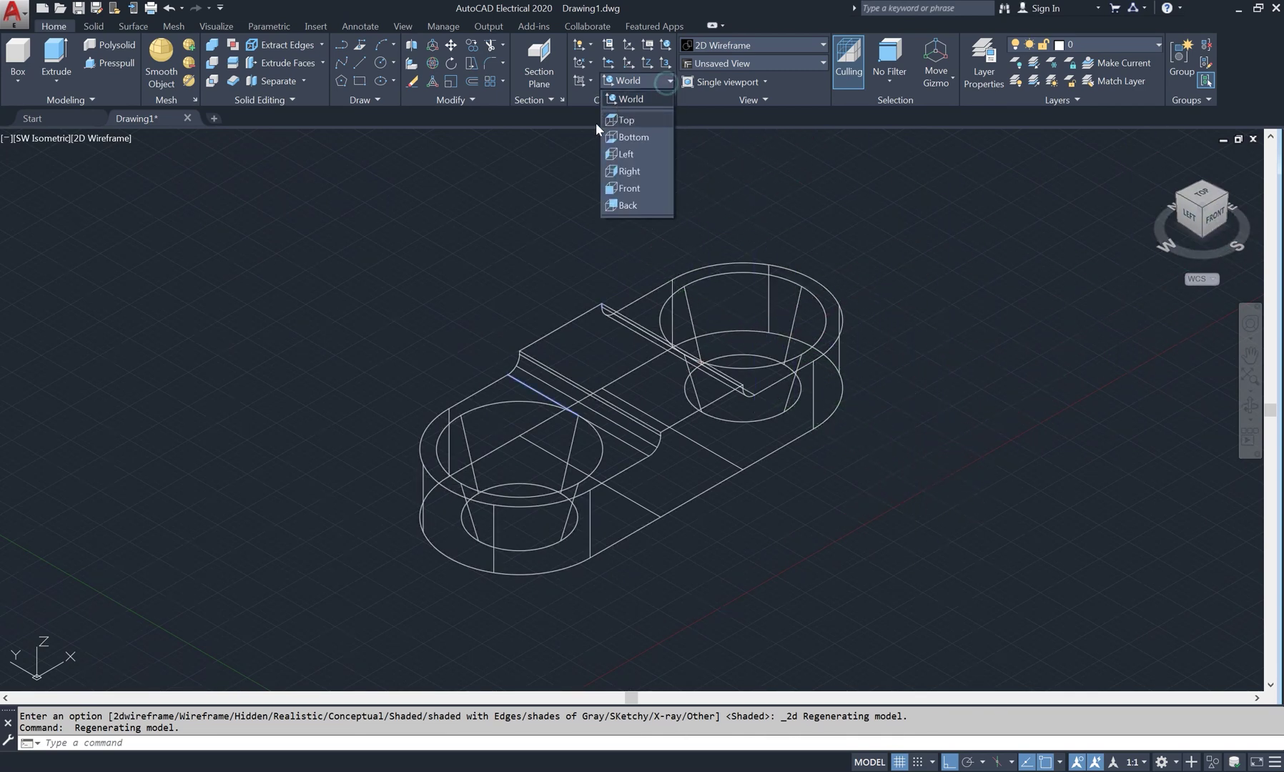
left_click(638, 193)
scroll(588, 329, "up", 2)
middle_click_drag(587, 330, 586, 256)
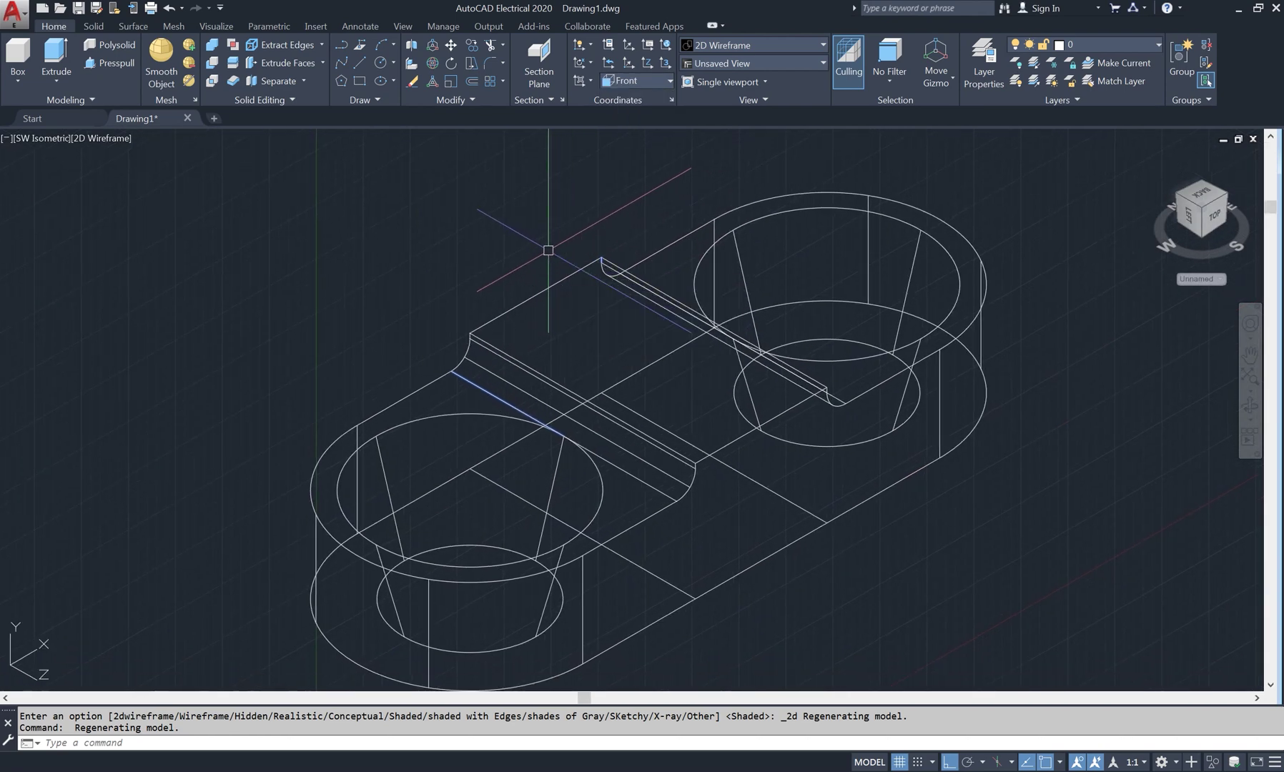
- Start a polyline on the raised block, adjust the zoom, then cancel it
type("pl")
key("Return")
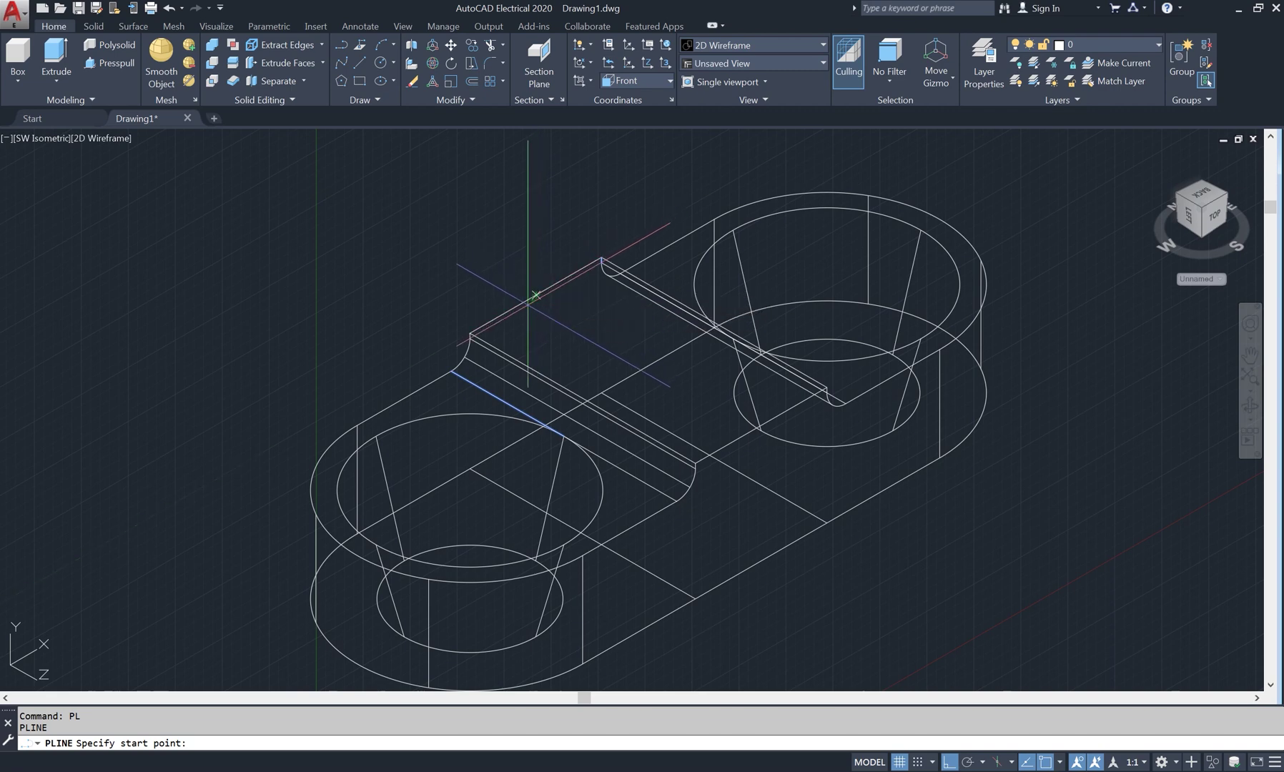
scroll(536, 294, "up", 2)
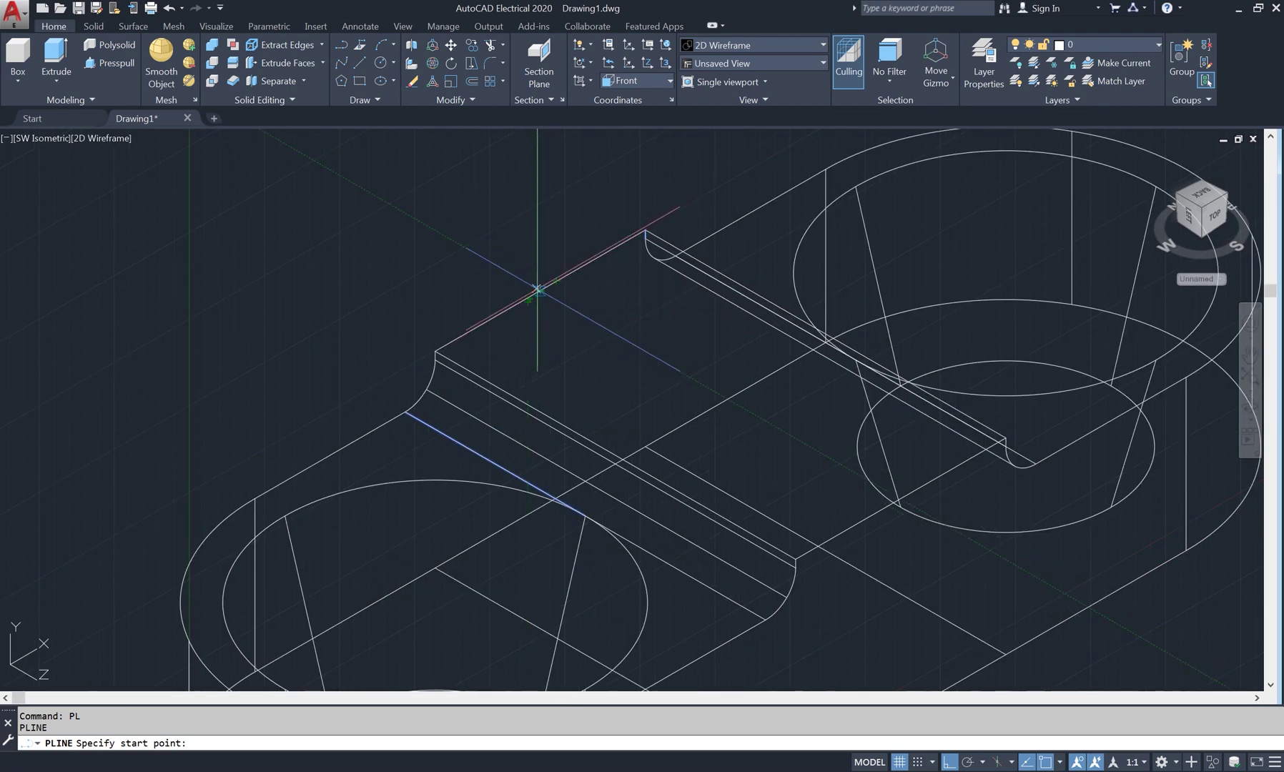
scroll(541, 290, "up", 3)
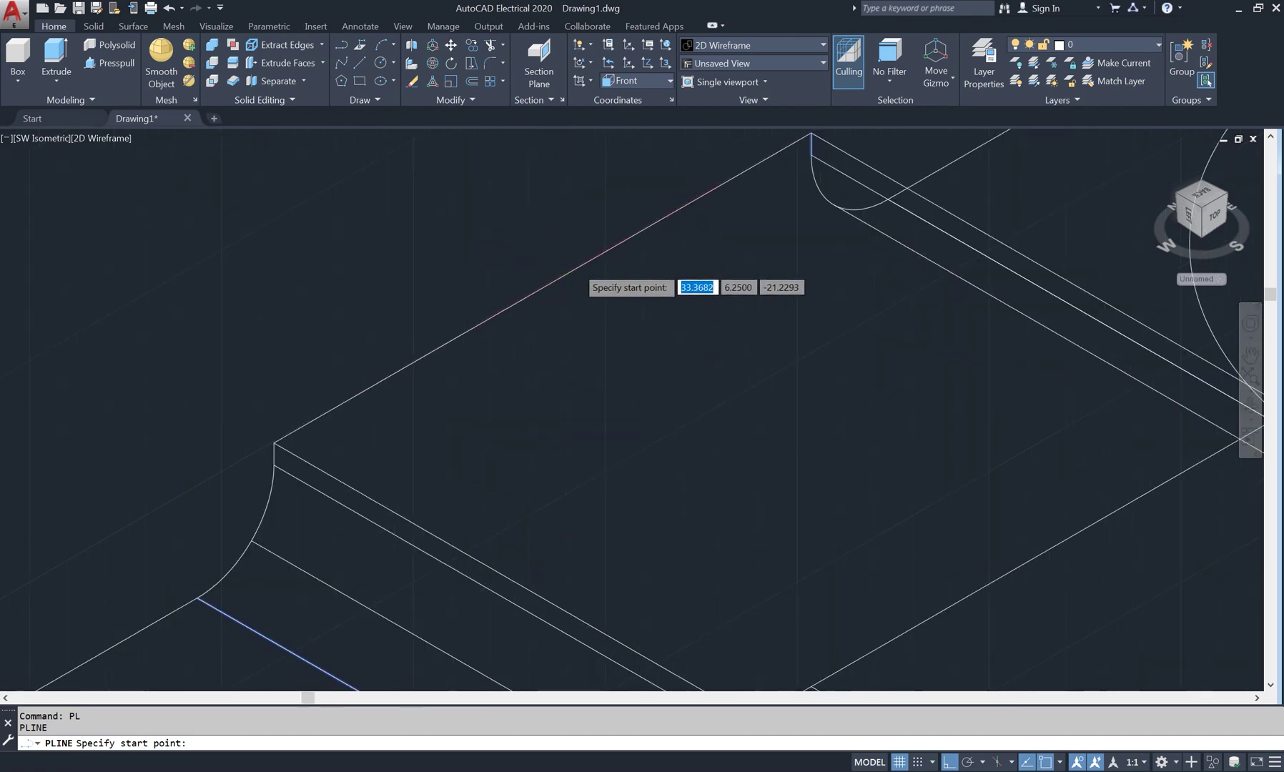
scroll(571, 268, "down", 2)
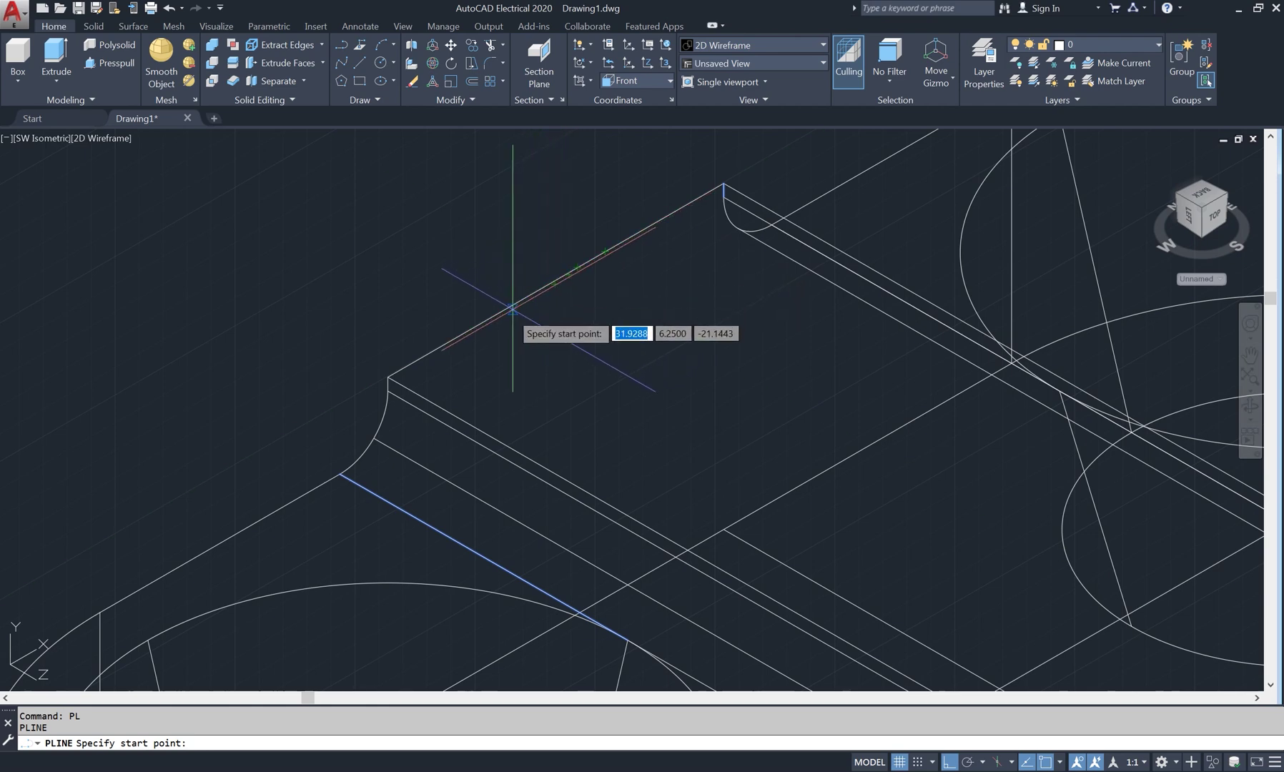
scroll(525, 300, "down", 2)
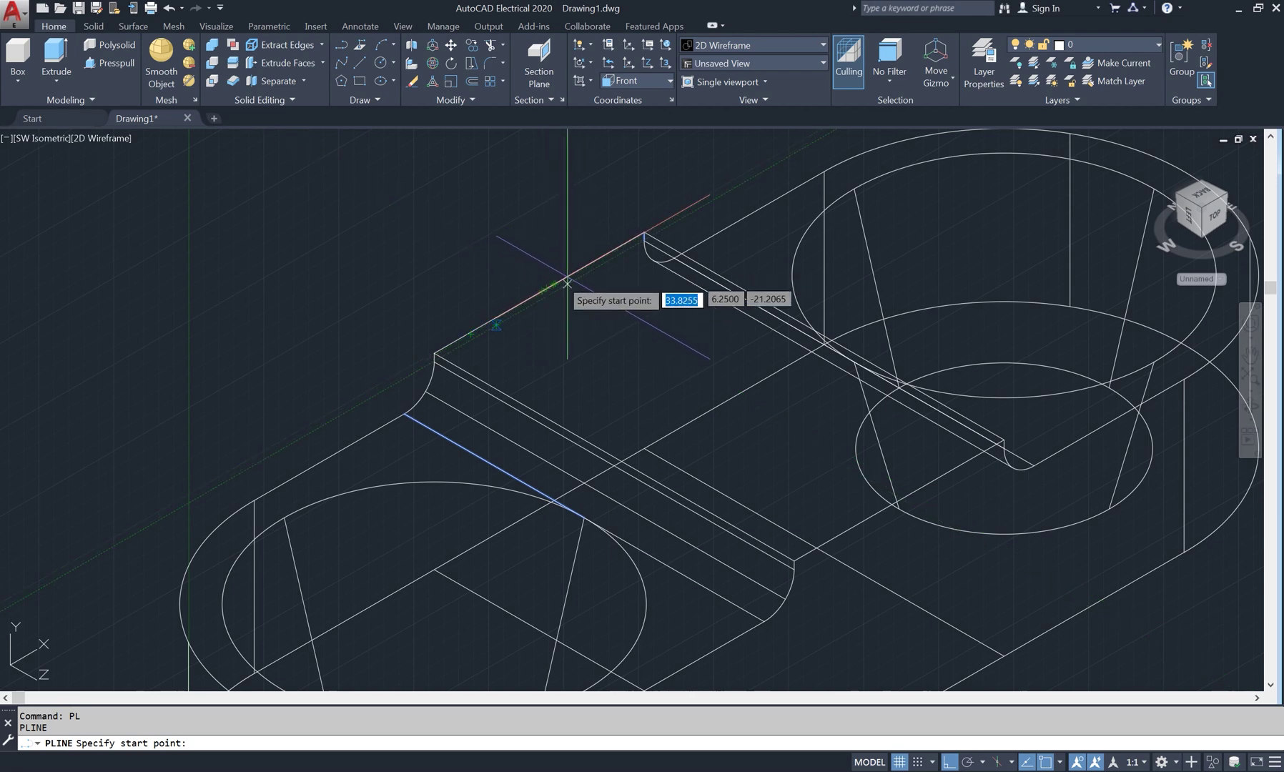
middle_click_drag(565, 282, 569, 265)
scroll(558, 304, "up", 2)
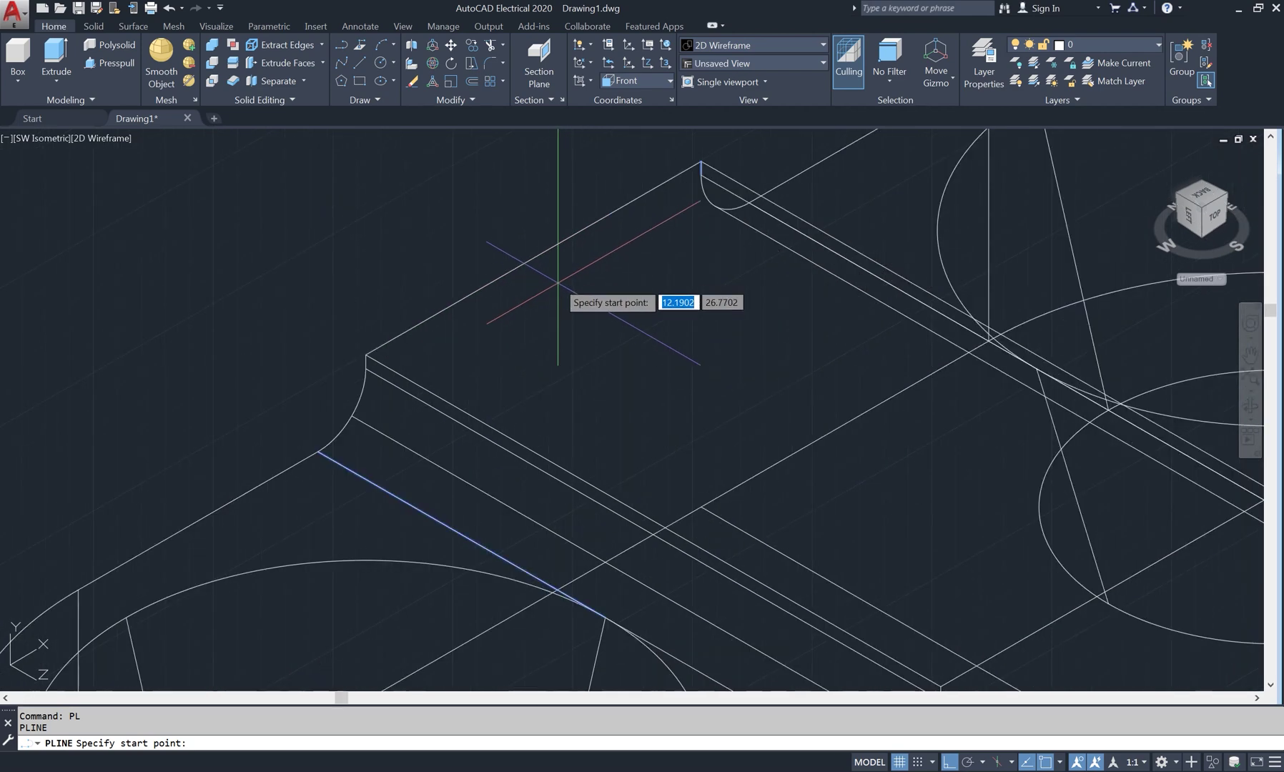
key("Escape")
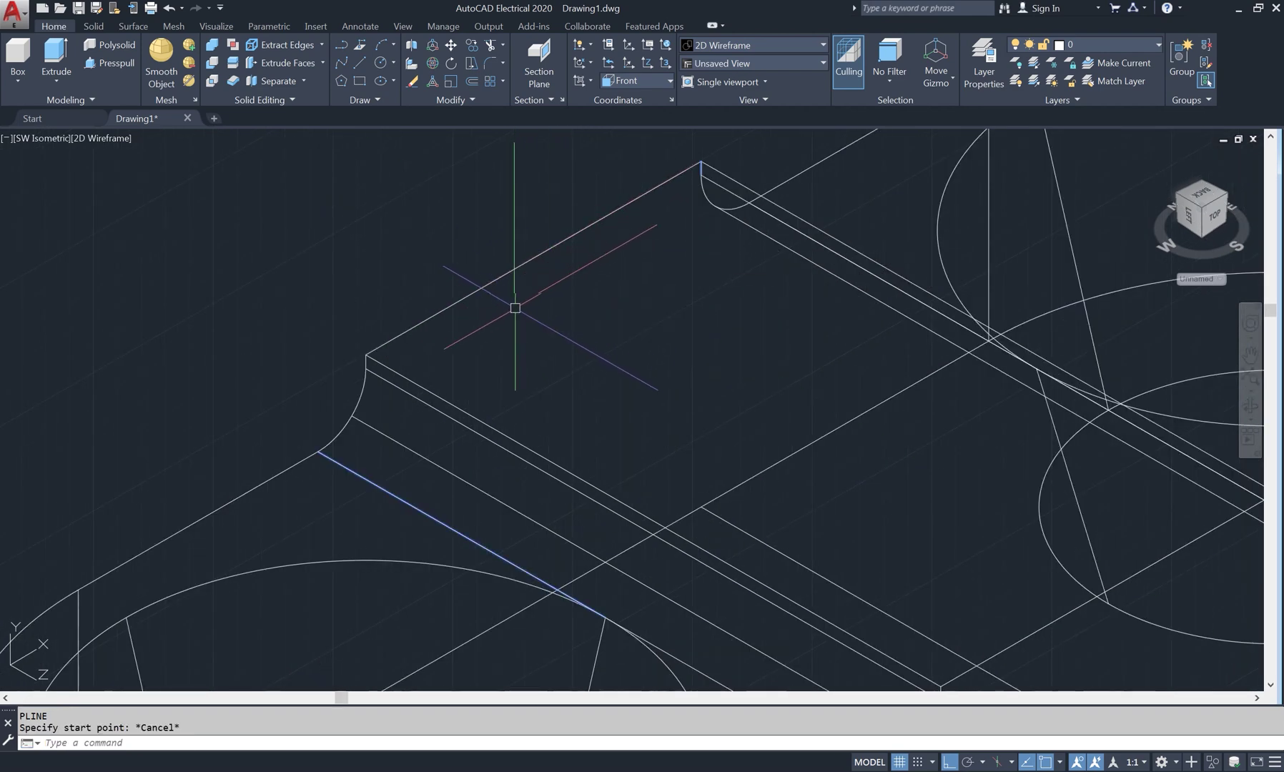
- Restrict 3D object snaps to only Vertex and Midpoint on edge
type("OS")
key("Return")
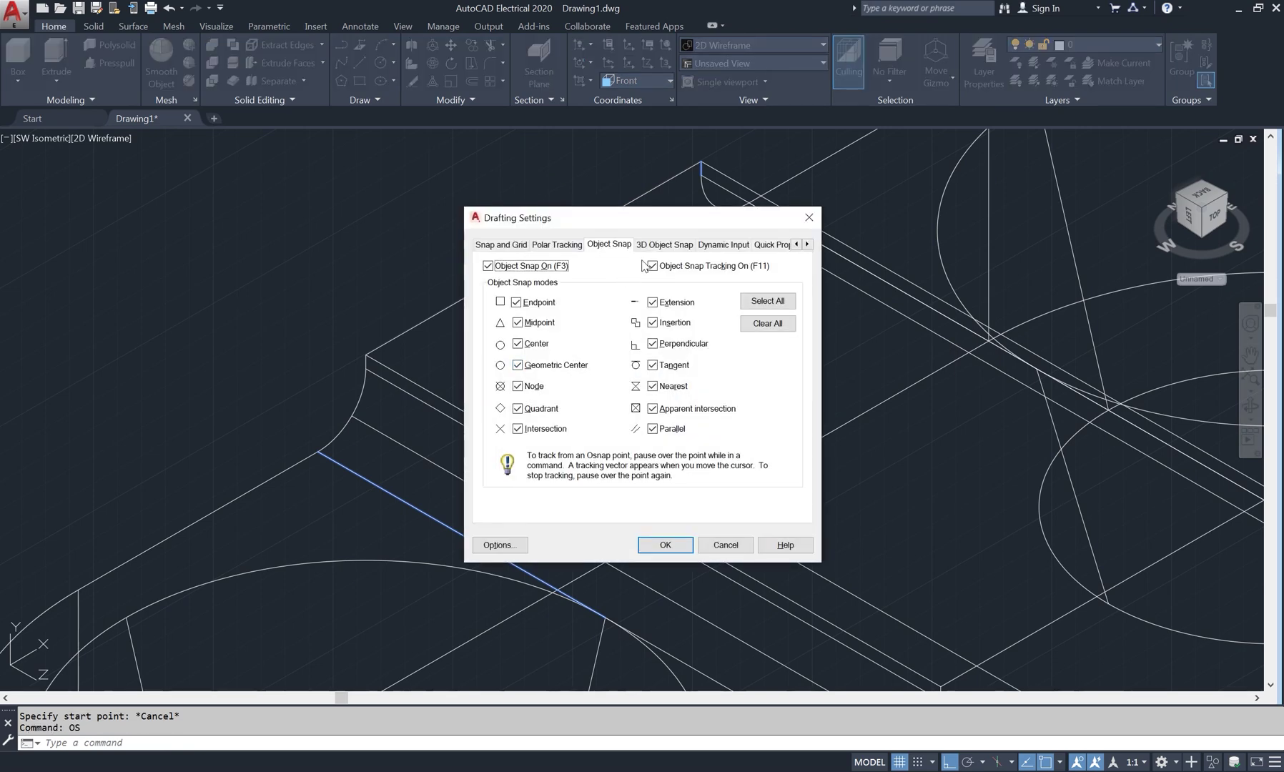
left_click(665, 246)
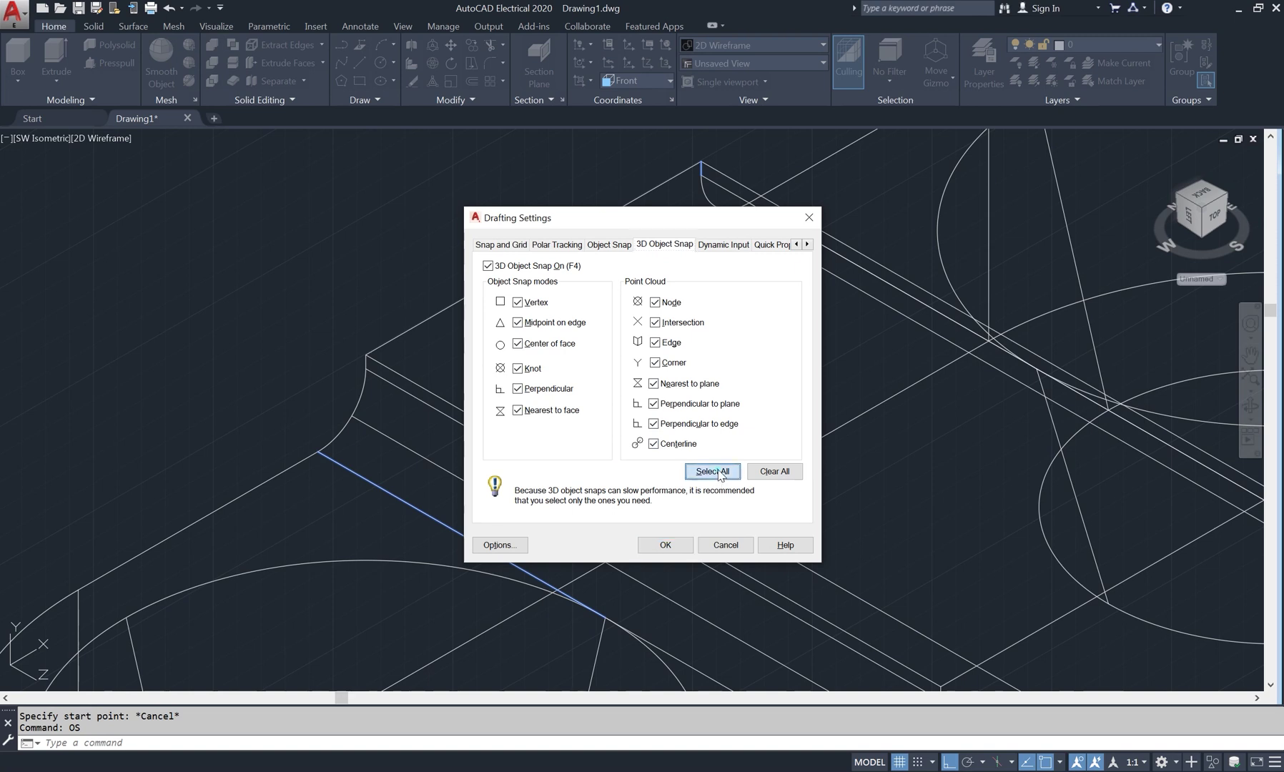
left_click(783, 471)
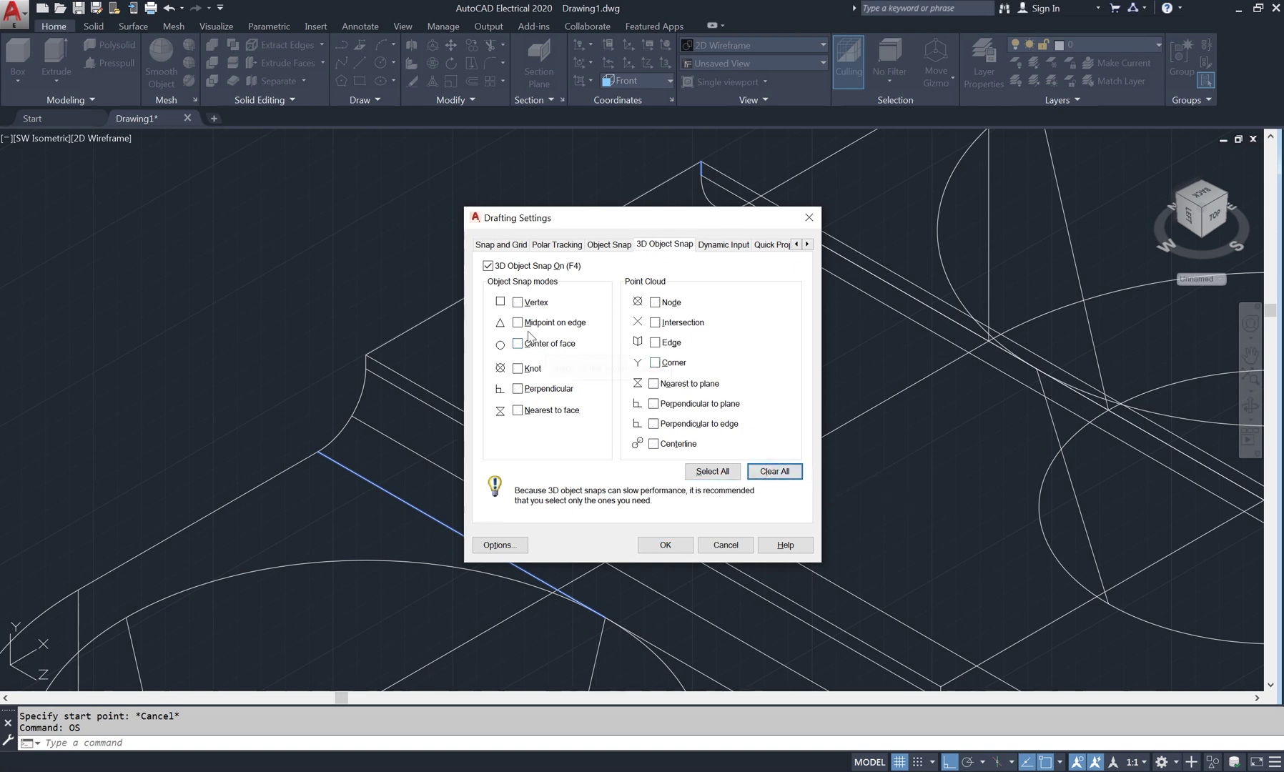
left_click(519, 303)
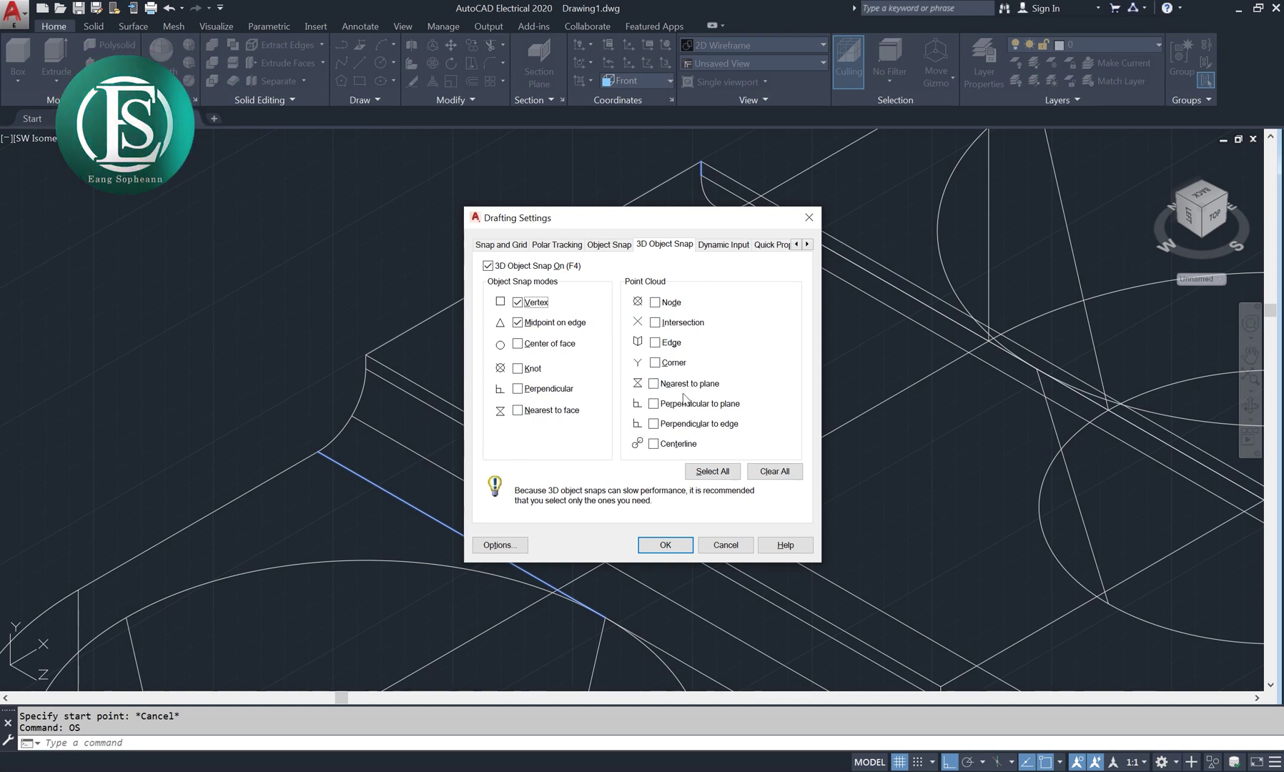
left_click(665, 544)
- Draw a 5-unit polyline from the raised block's top edge
scroll(546, 323, "down", 2)
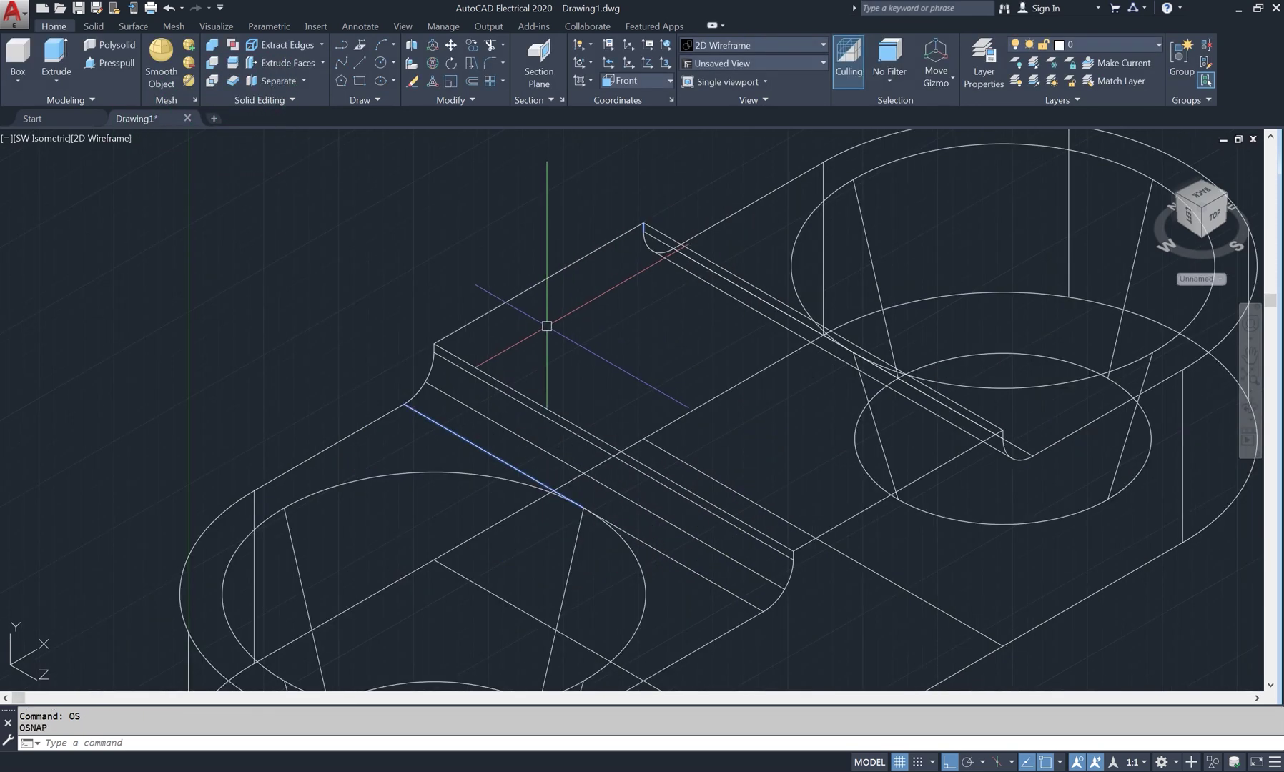
type("PL")
key("Return")
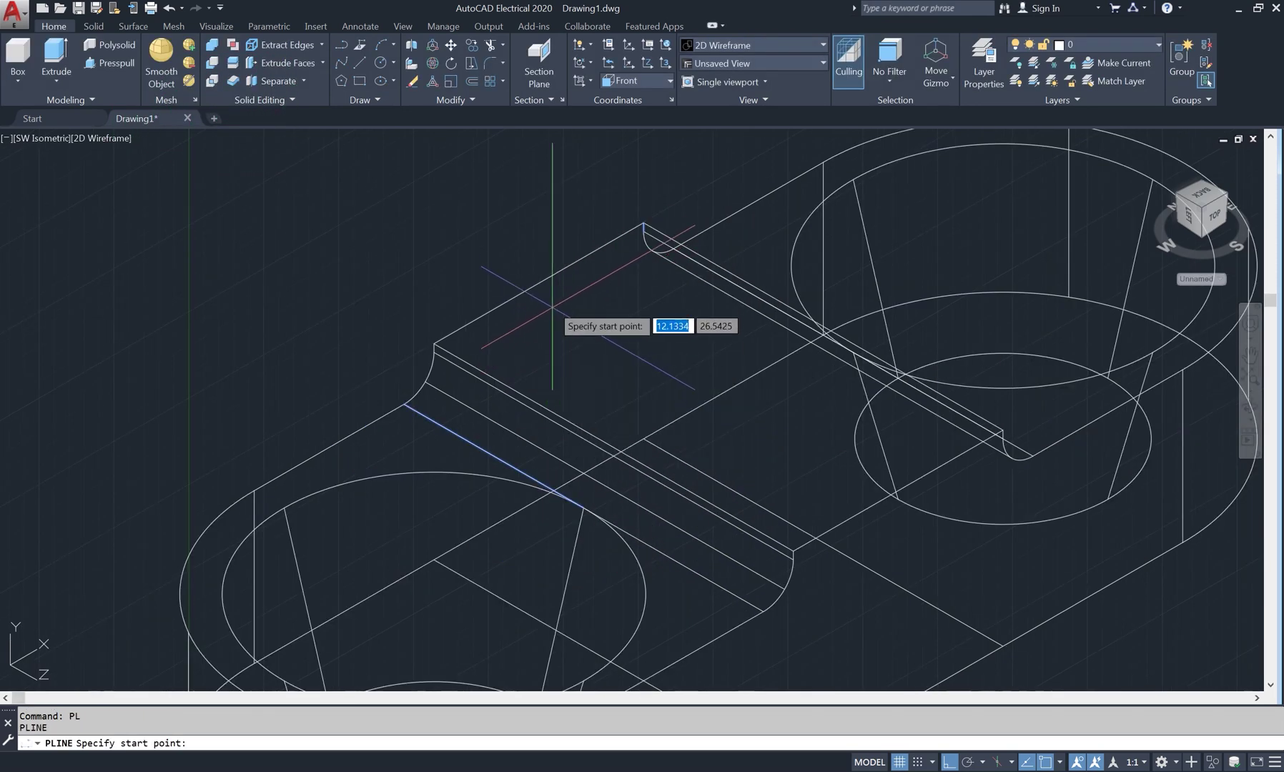
left_click(539, 284)
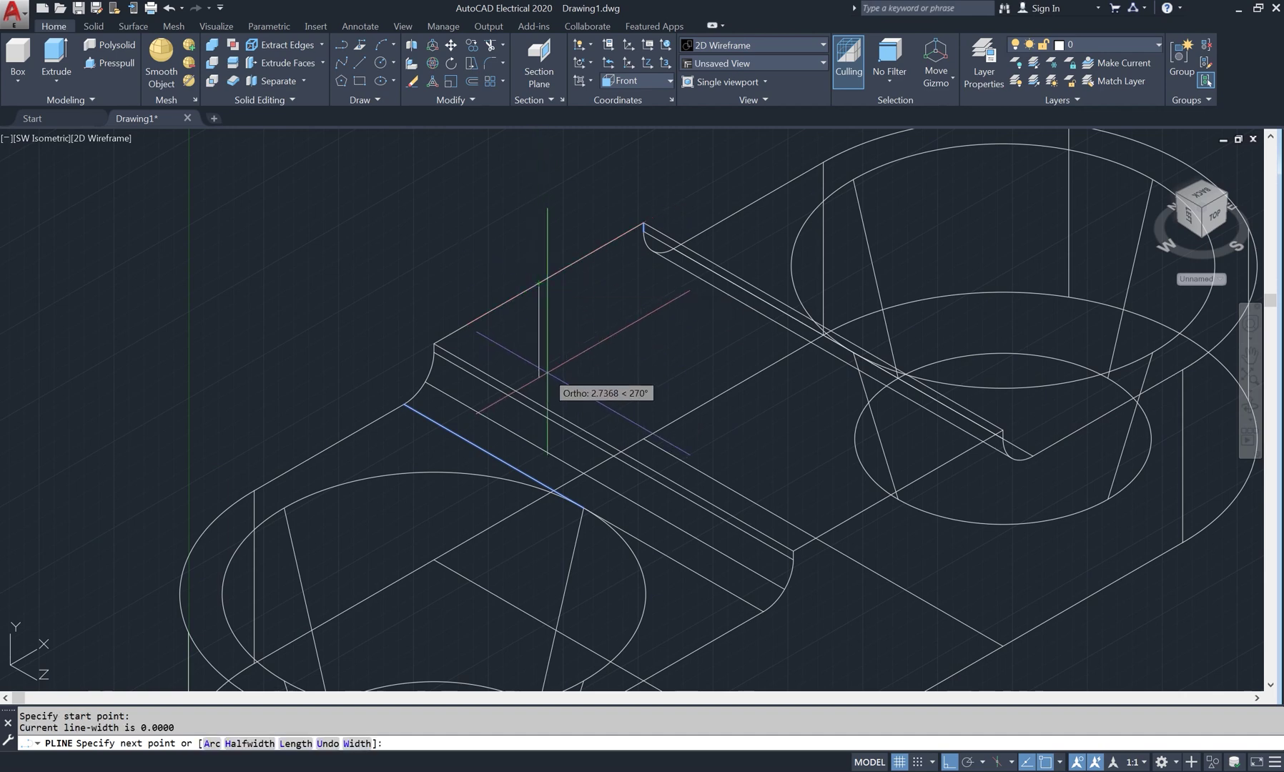
middle_click_drag(547, 375, 540, 318)
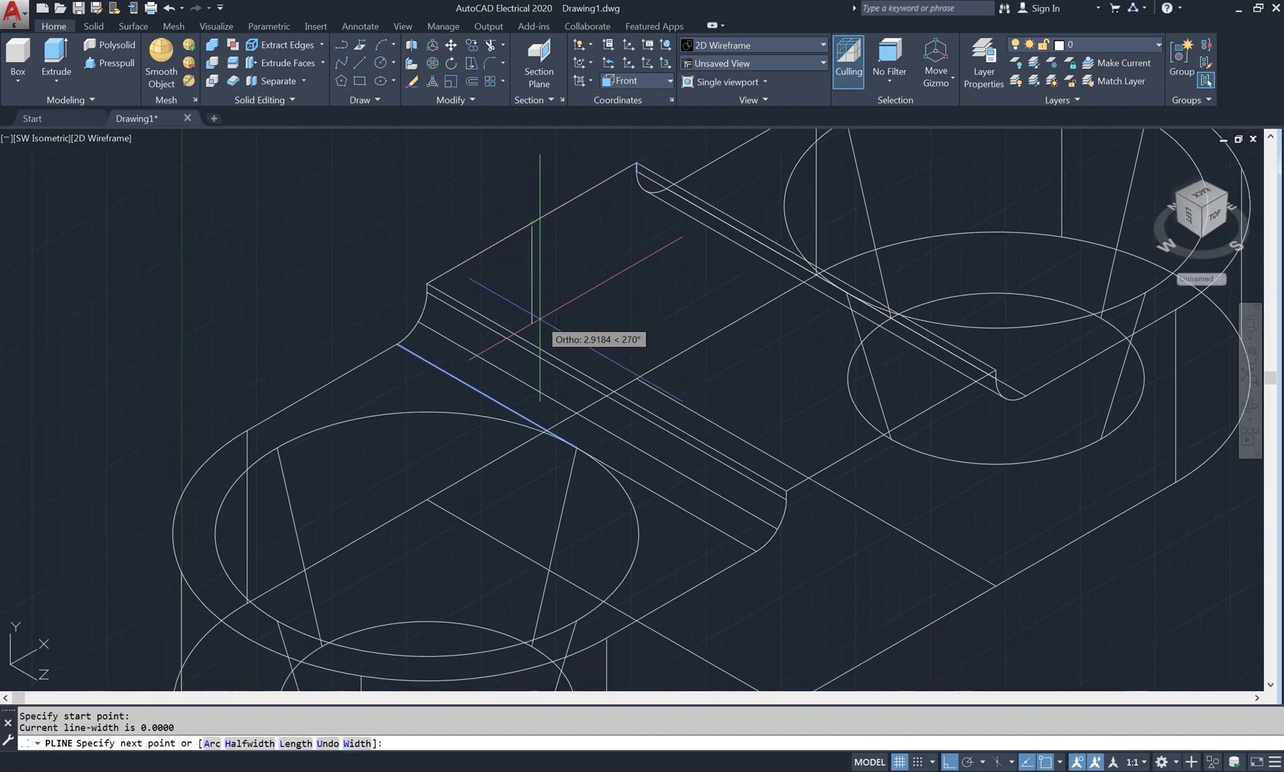
type("5")
key("Return")
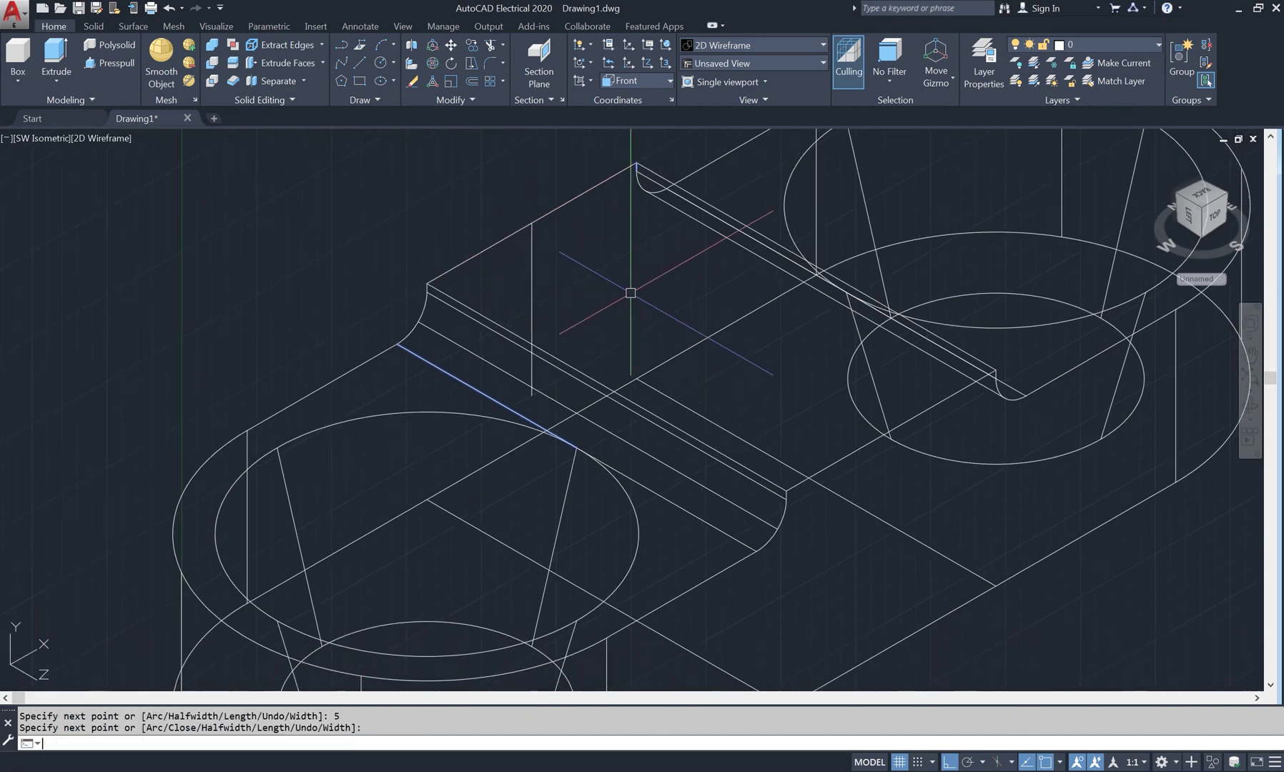
key("Return")
scroll(570, 249, "down", 2)
scroll(569, 250, "up", 1)
scroll(575, 260, "up", 1)
type("C")
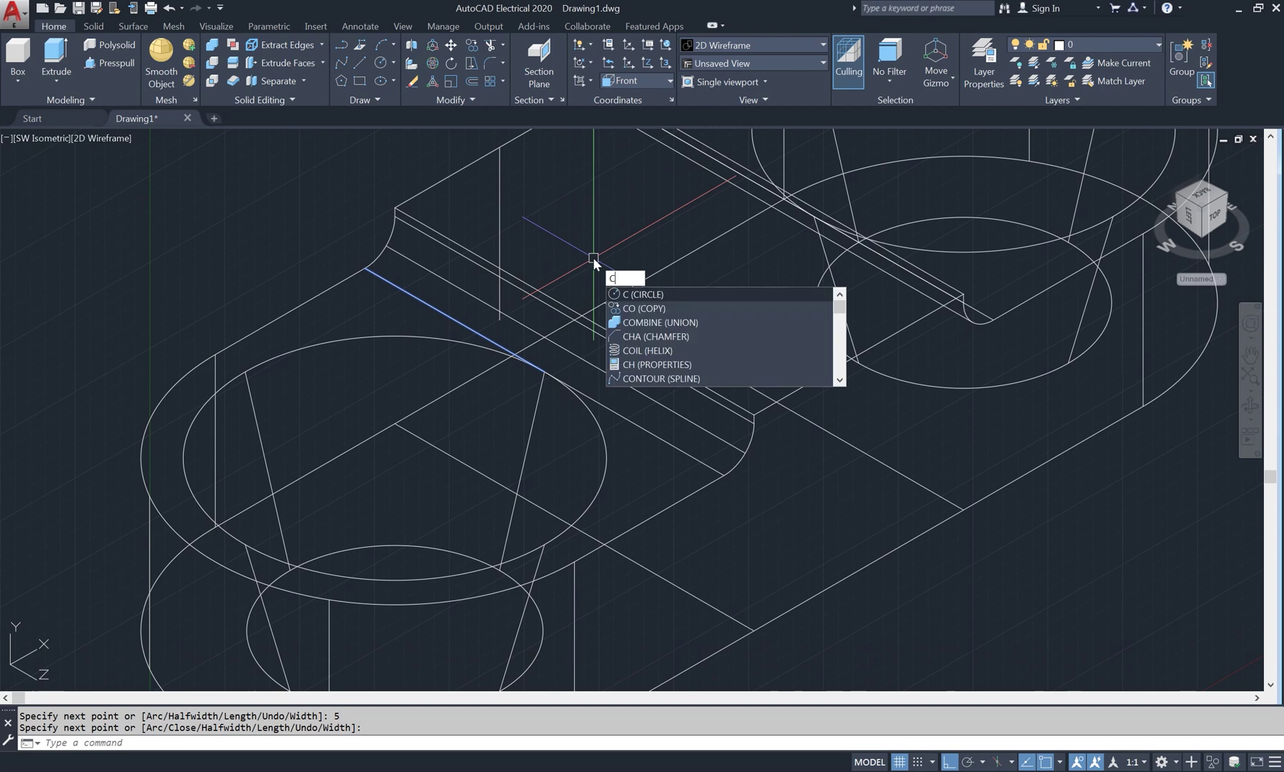
- Draw a two-point circle of diameter 15
key("Return")
type("2p")
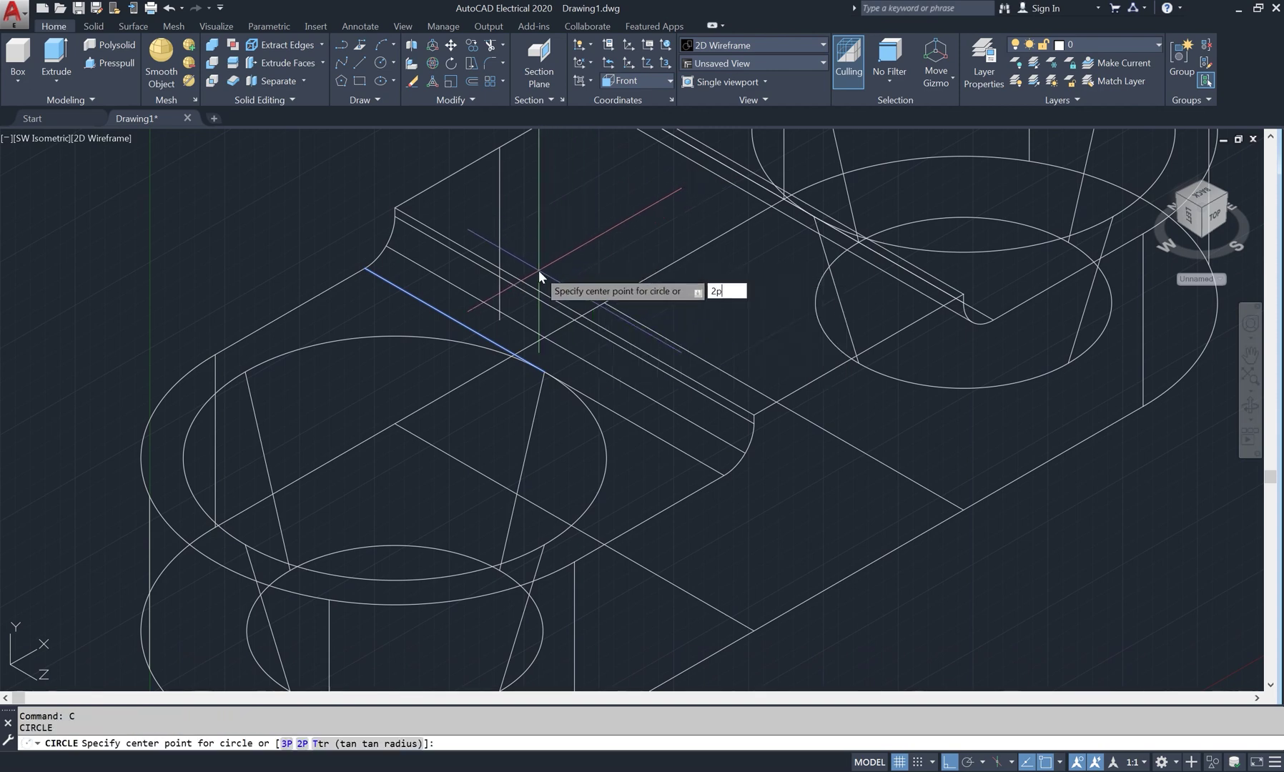
key("Return")
left_click(499, 319)
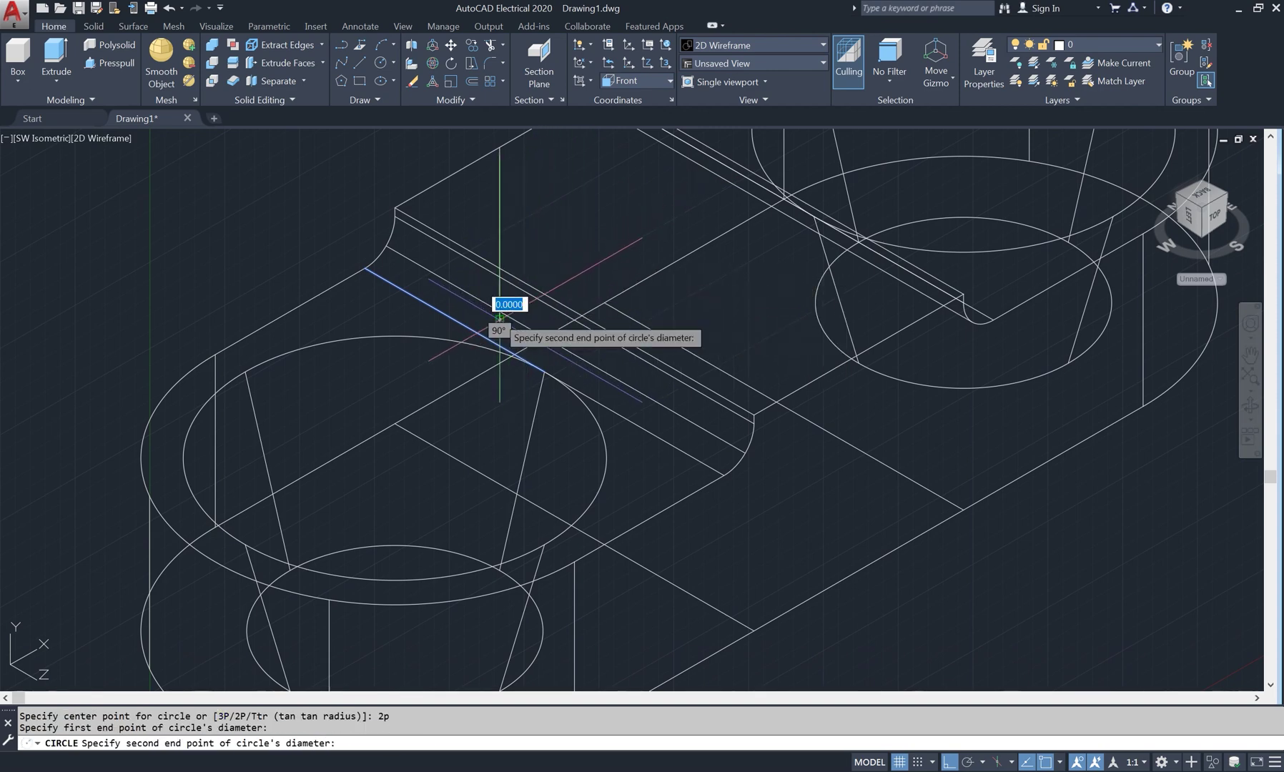
scroll(499, 322, "down", 2)
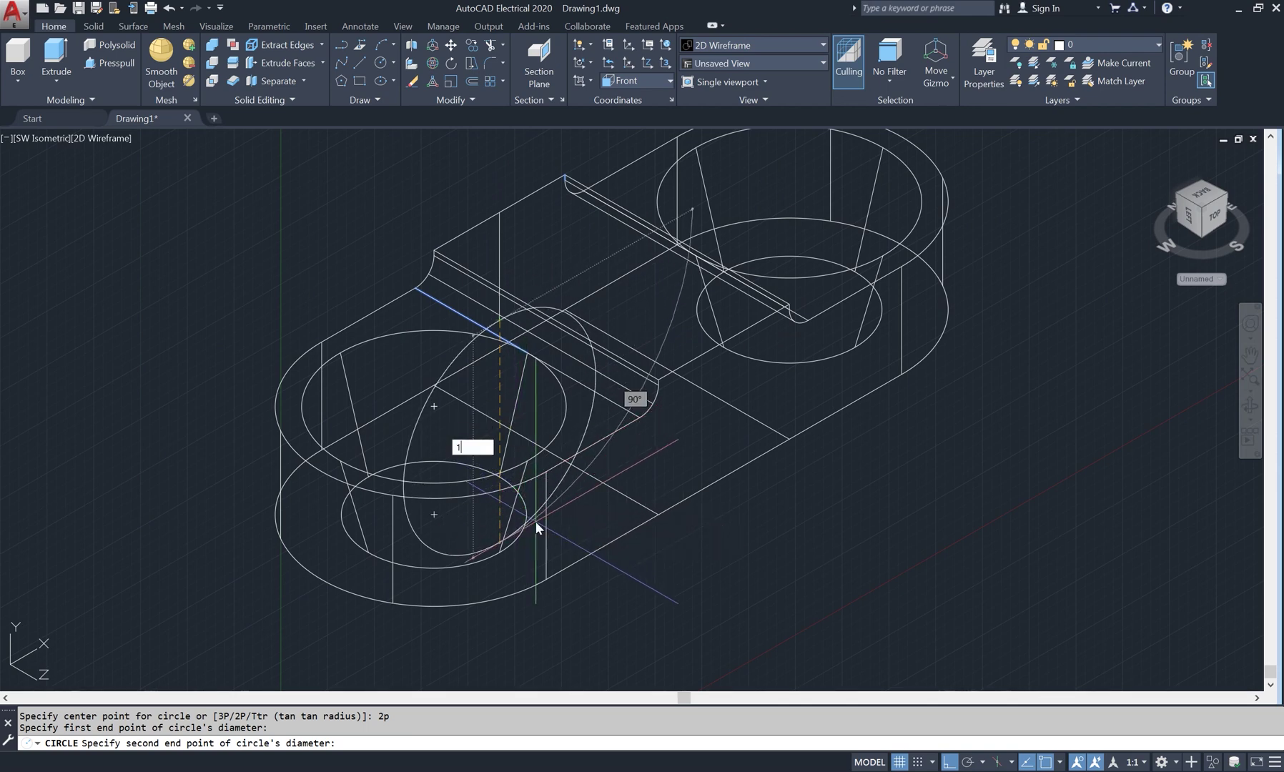
type("5")
key("Return")
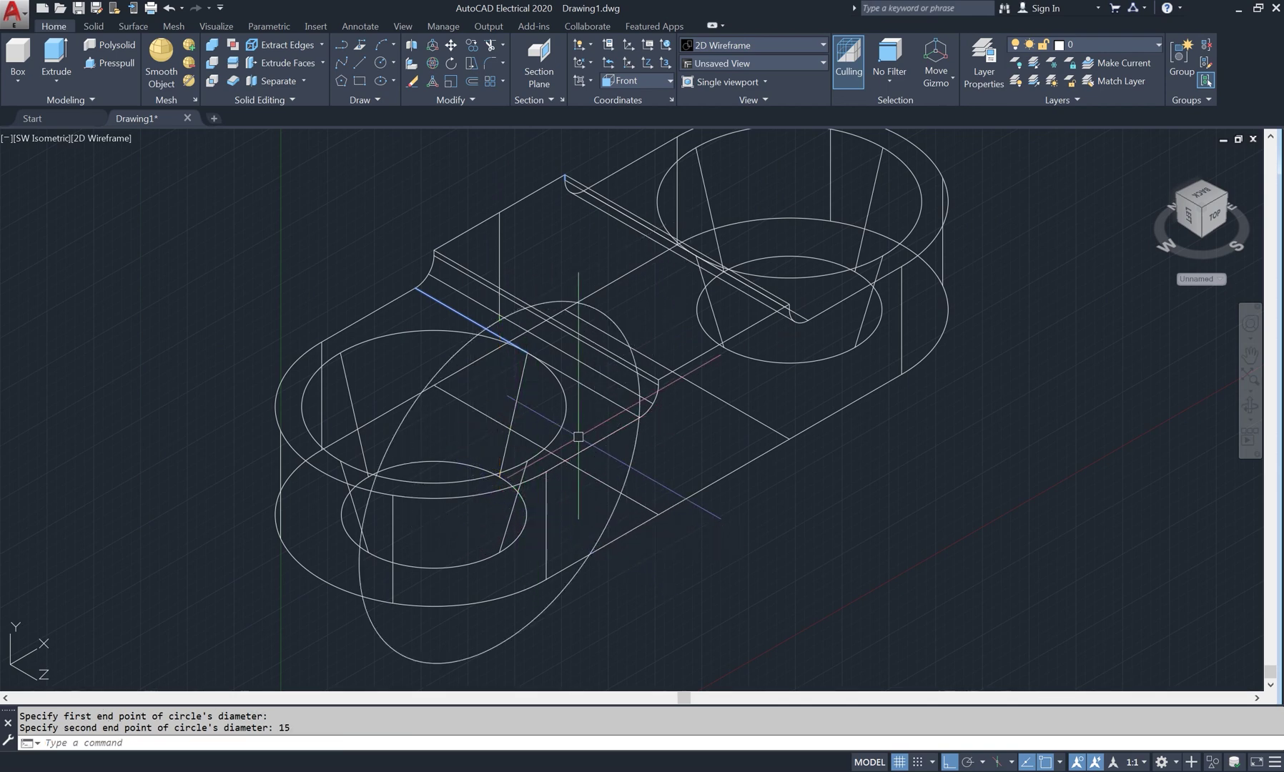
scroll(583, 429, "down", 2)
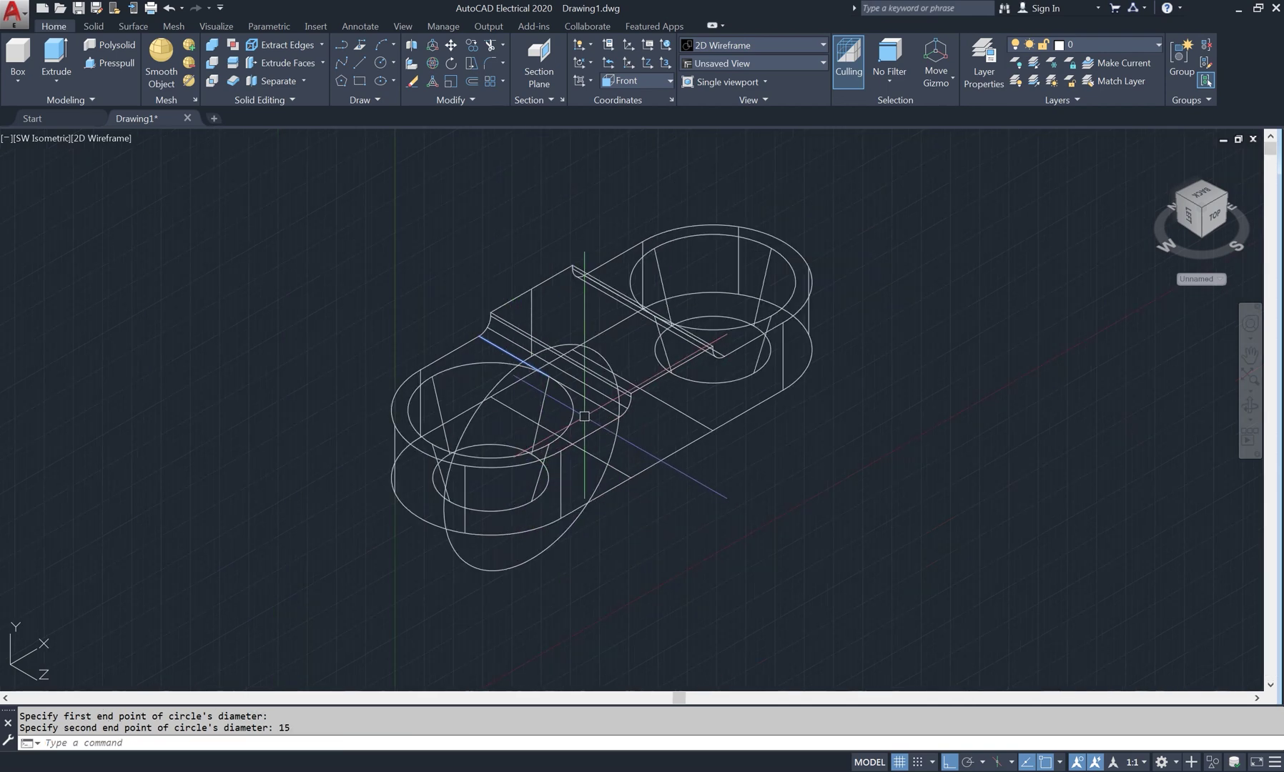
- Turn off the grid and extrude the 15-diameter circle 12 units
left_click(1250, 405)
mouse_move(766, 512)
left_mouse_down()
mouse_move(1136, 448)
mouse_move(645, 513)
mouse_move(685, 467)
mouse_move(806, 499)
mouse_move(766, 483)
mouse_move(797, 491)
mouse_move(748, 519)
mouse_move(802, 532)
left_mouse_up()
right_click(814, 309)
left_click(833, 315)
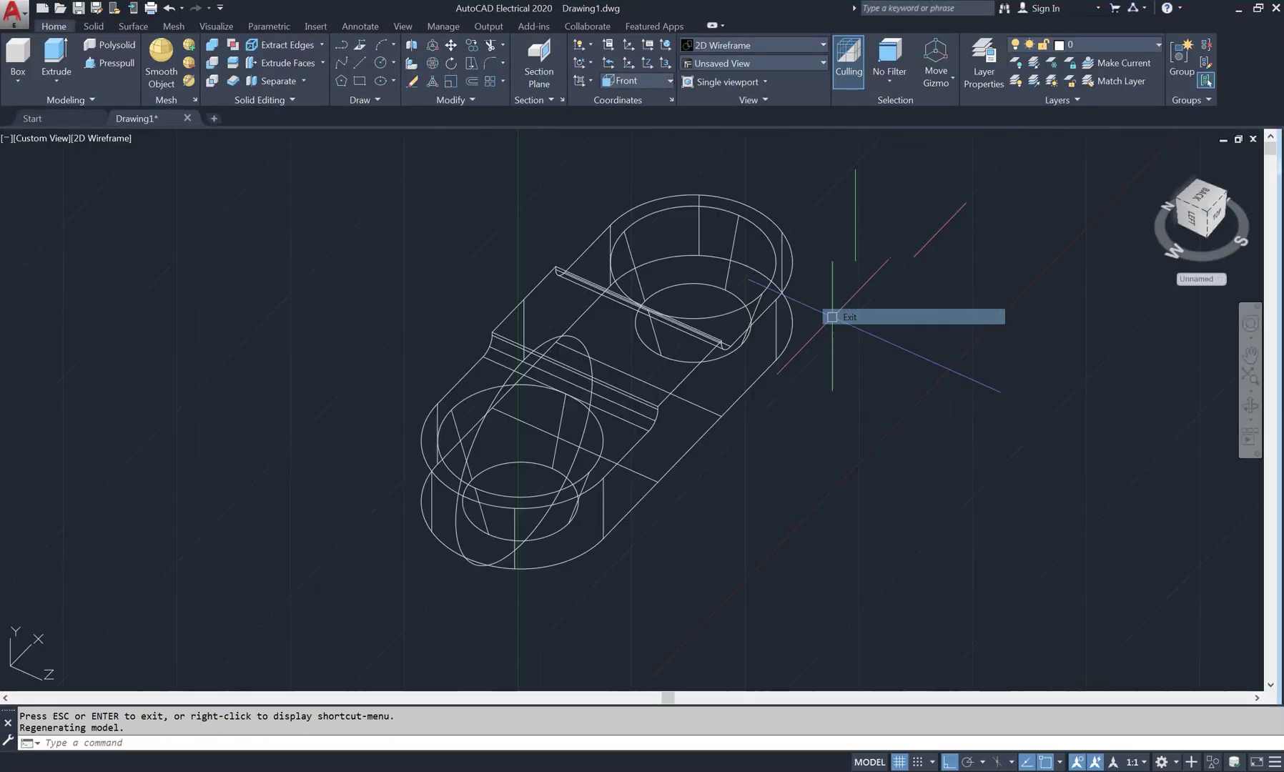
key("F7")
type("ex")
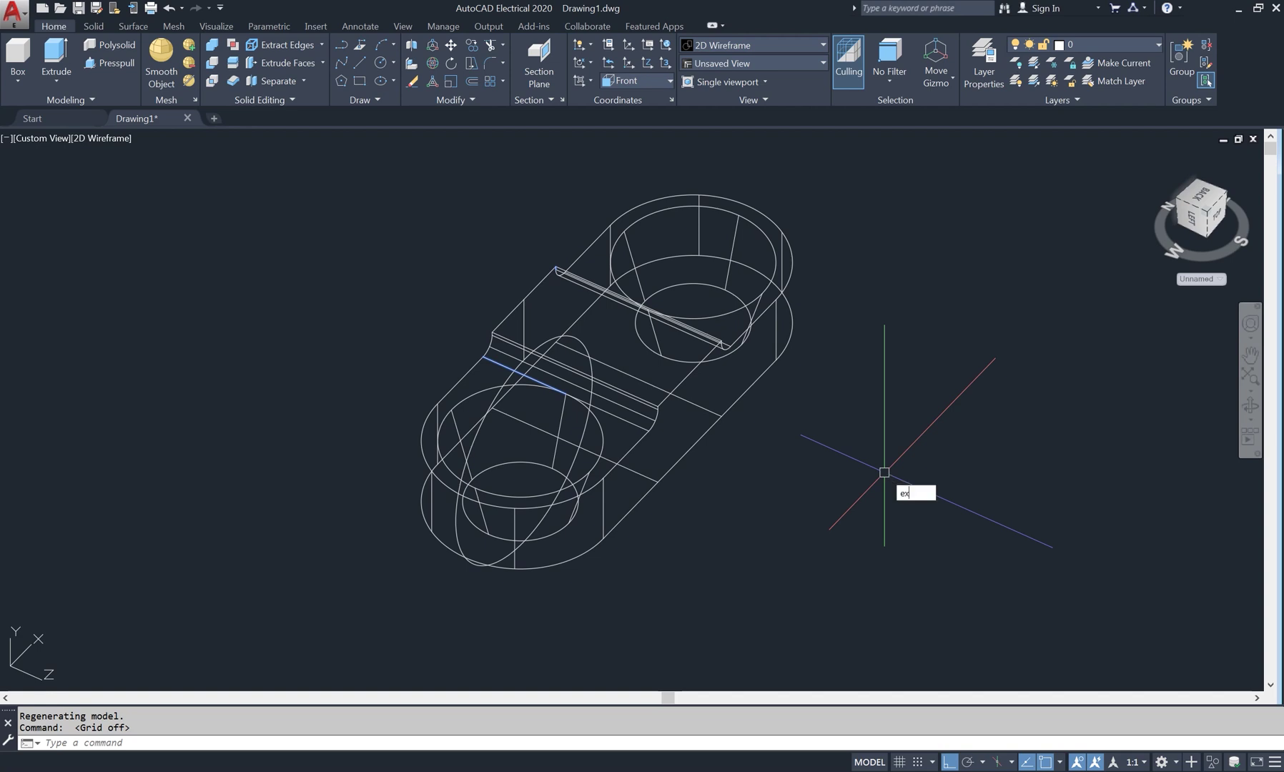
type("t")
key("Return")
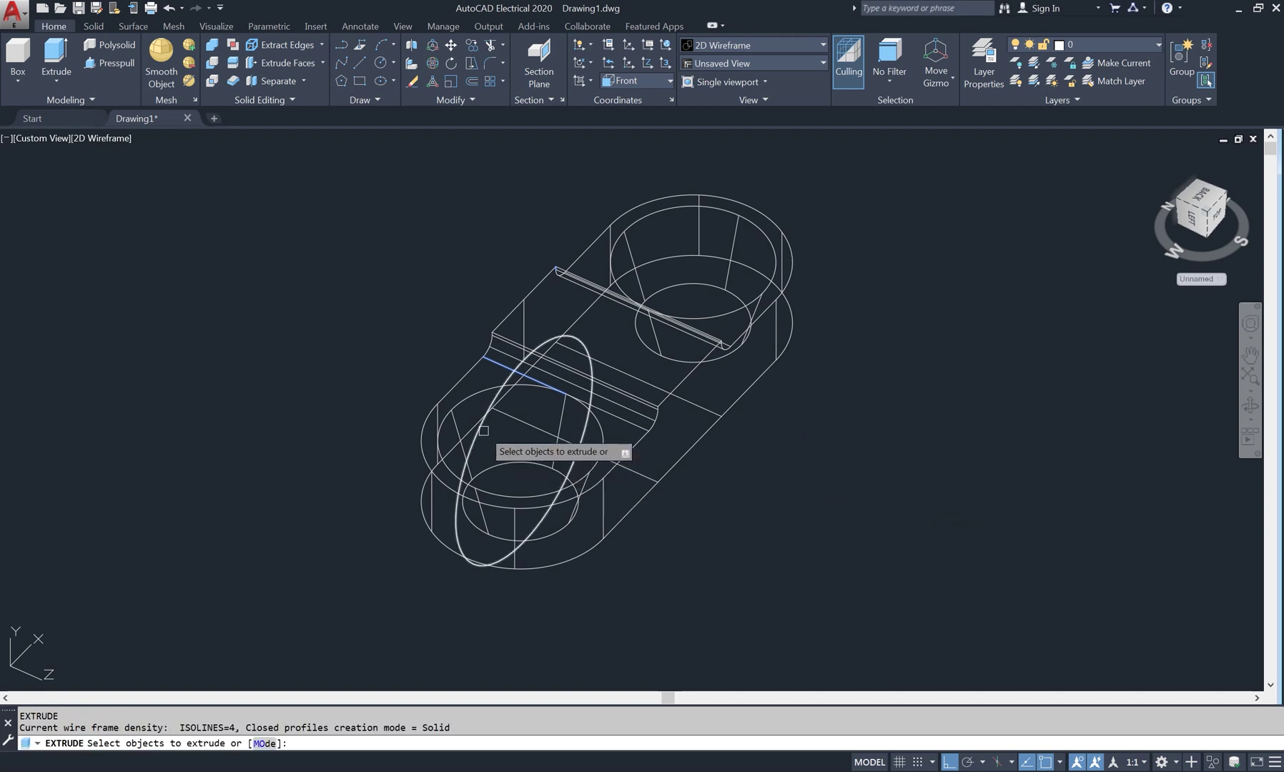
left_click(484, 430)
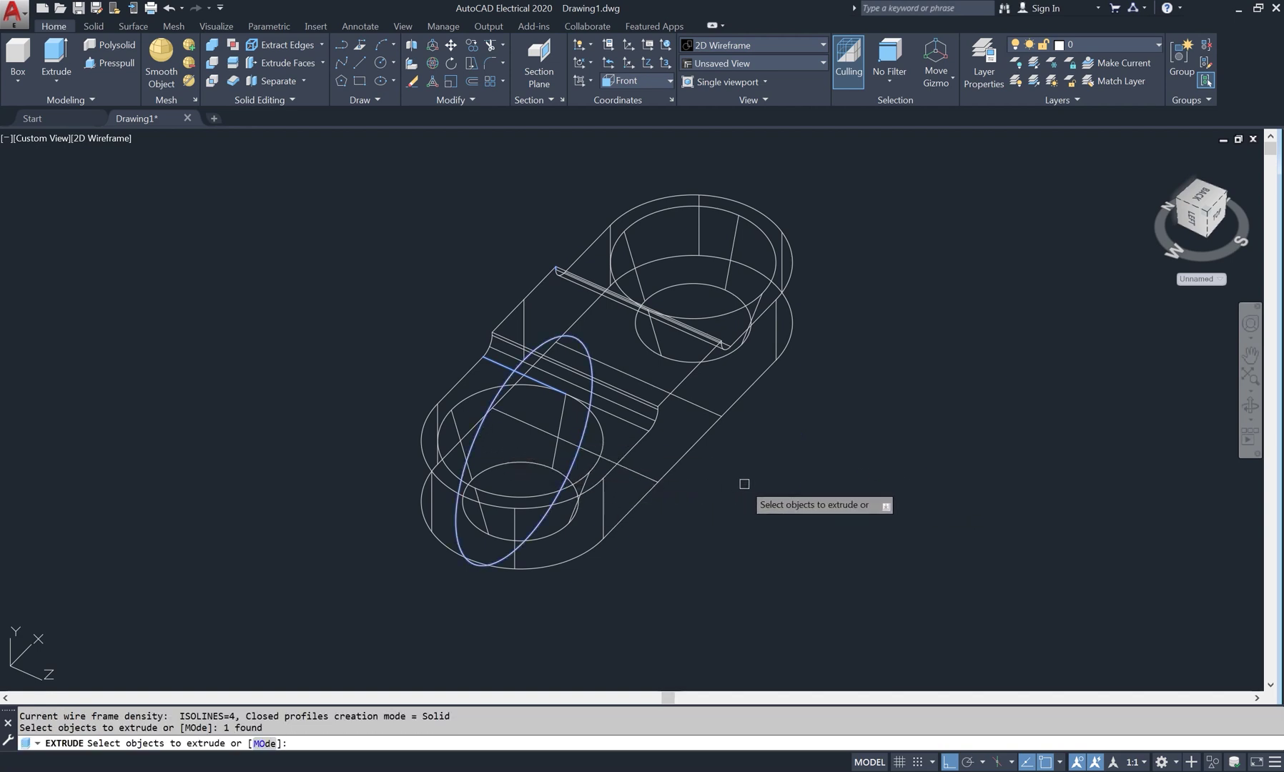
key("Return")
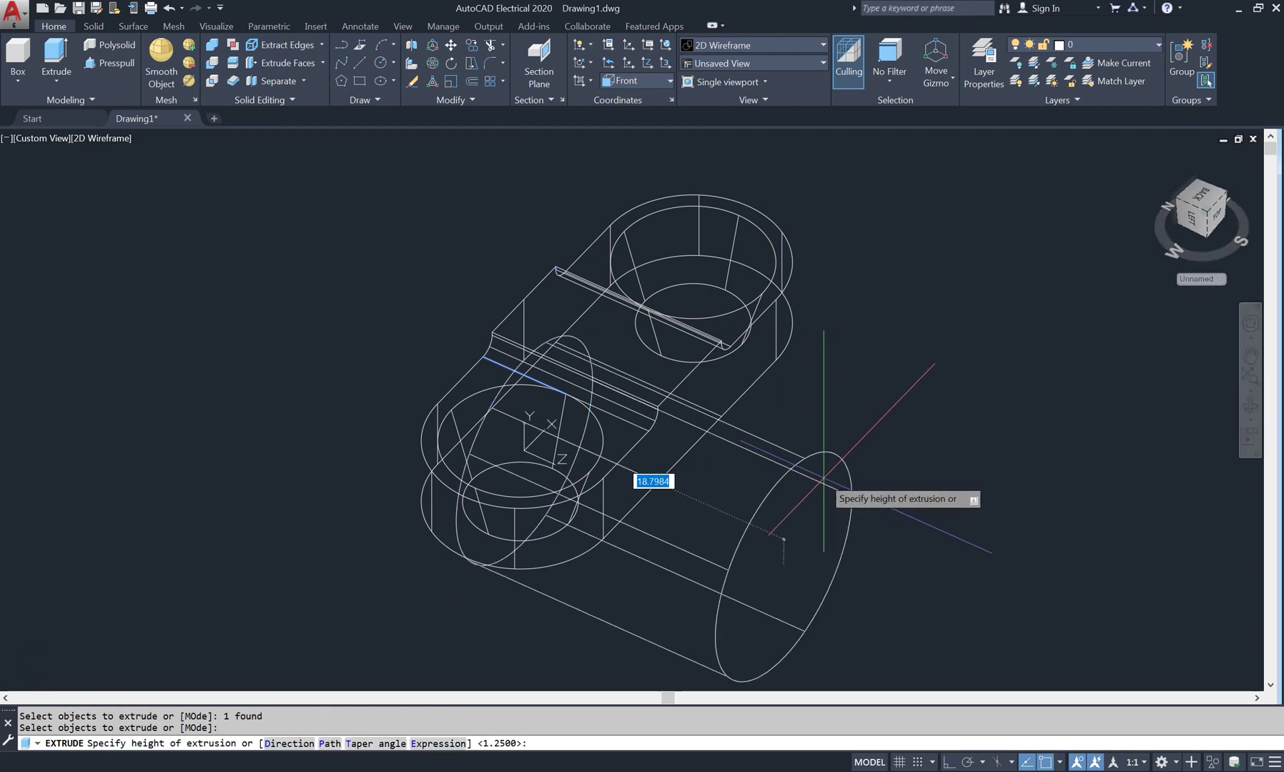
type("12")
key("Return")
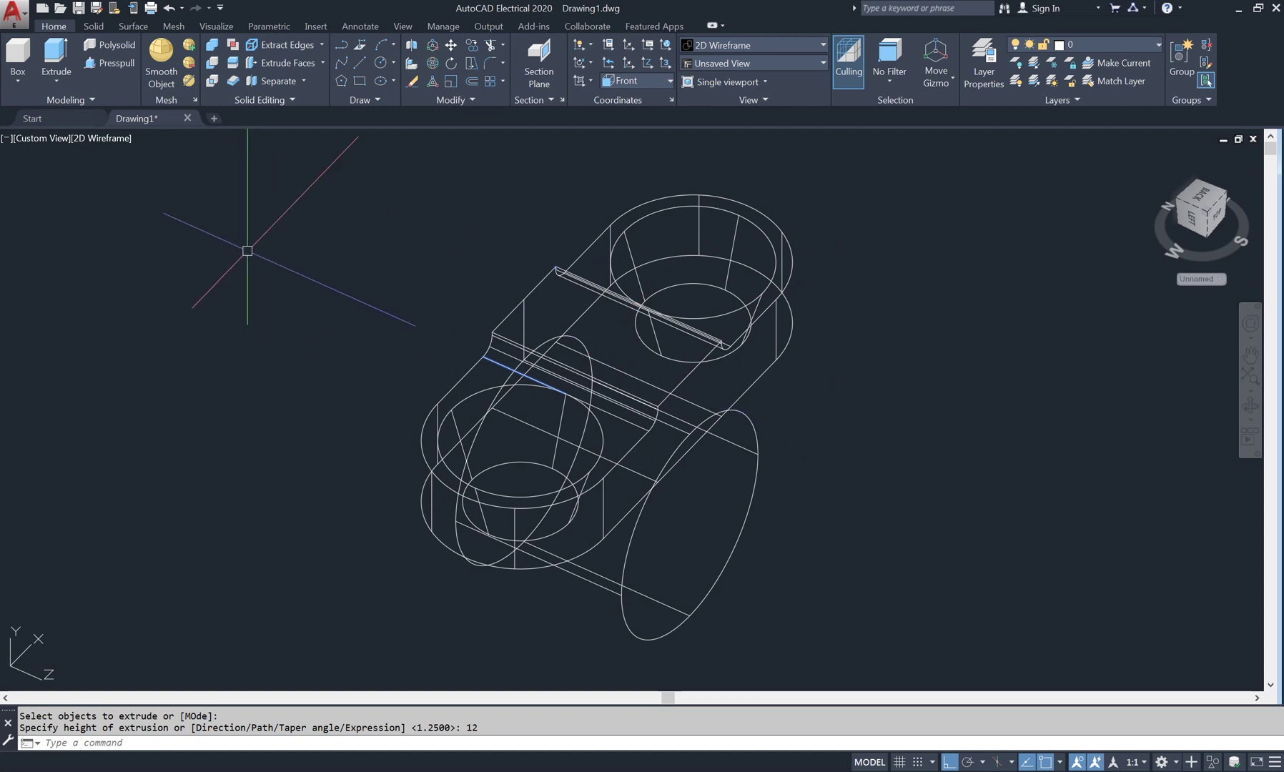
- Display the model shaded and orbit to view it from another side
left_click(126, 138)
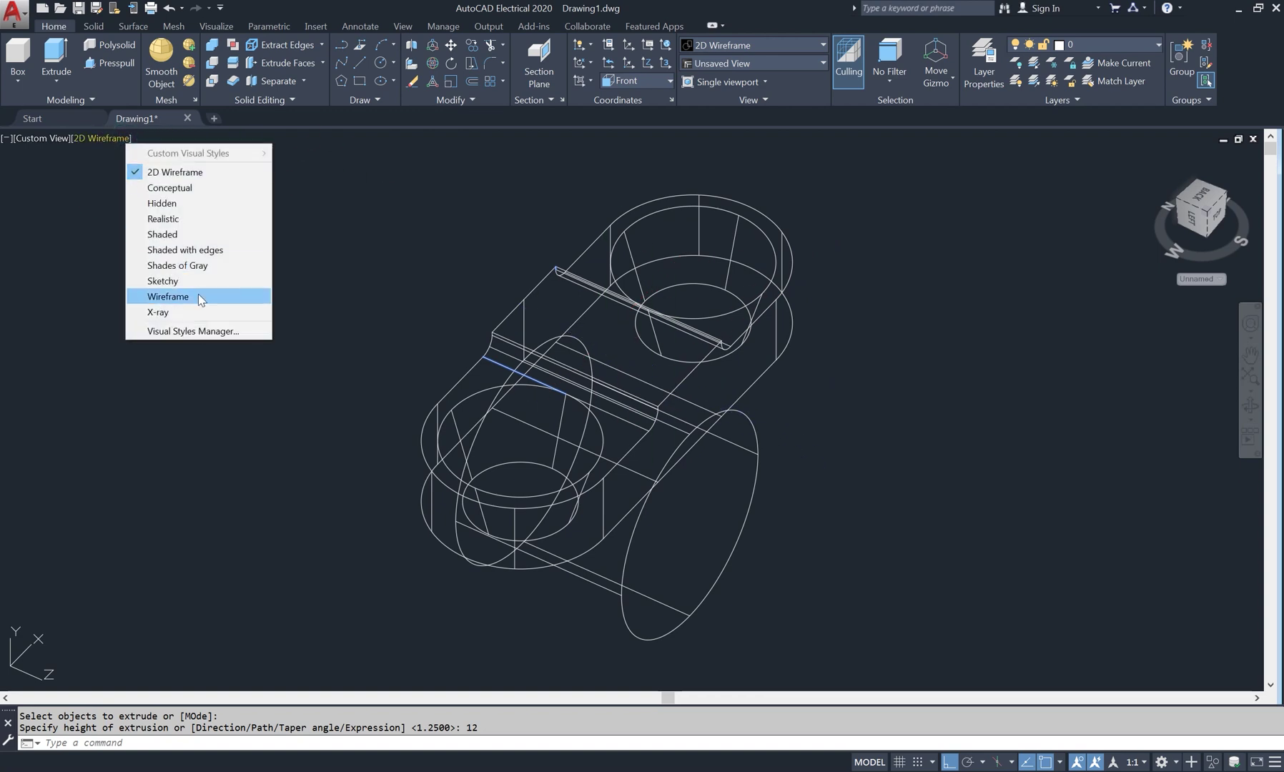
left_click(197, 242)
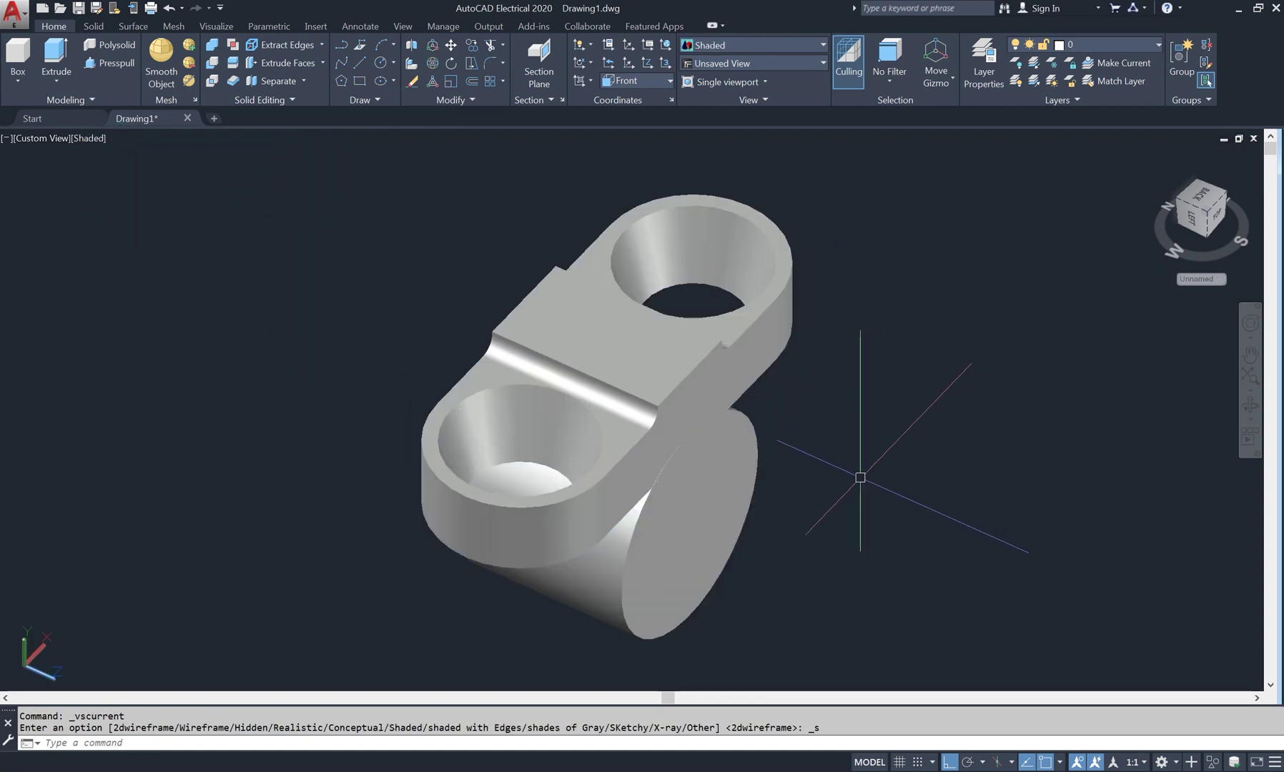
left_click(1249, 406)
mouse_move(944, 379)
left_mouse_down()
mouse_move(788, 381)
mouse_move(961, 451)
left_mouse_up()
left_click_drag(904, 472, 926, 502)
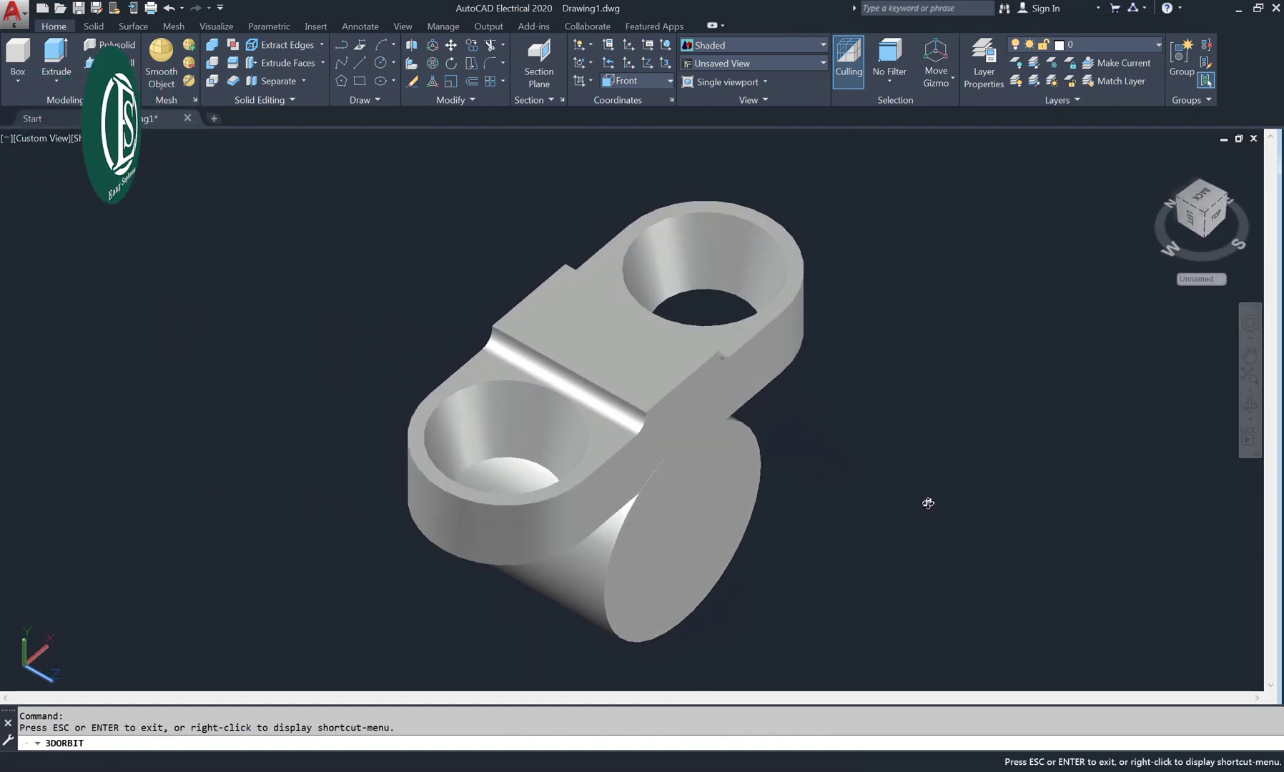
right_click(881, 384)
left_click(935, 396)
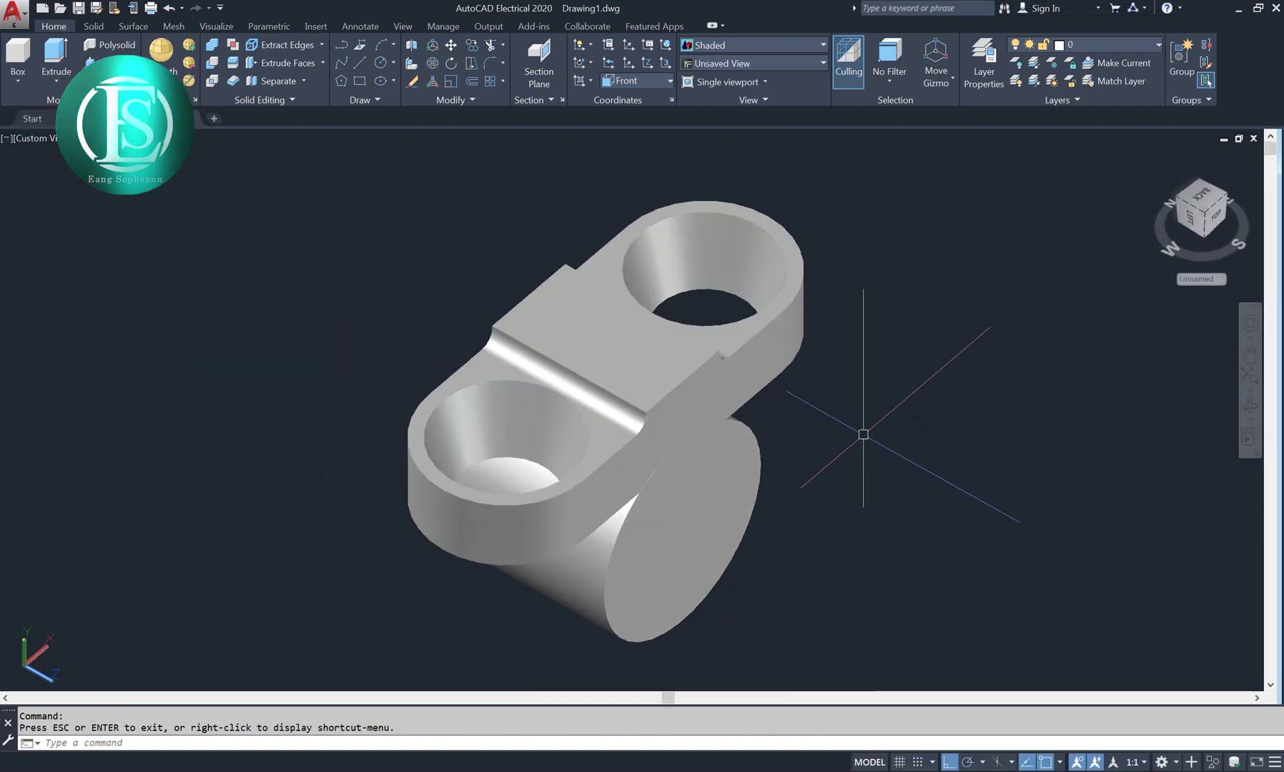
- Subtract the cylinder from the clamp body to cut the curved underside channel
type("Su")
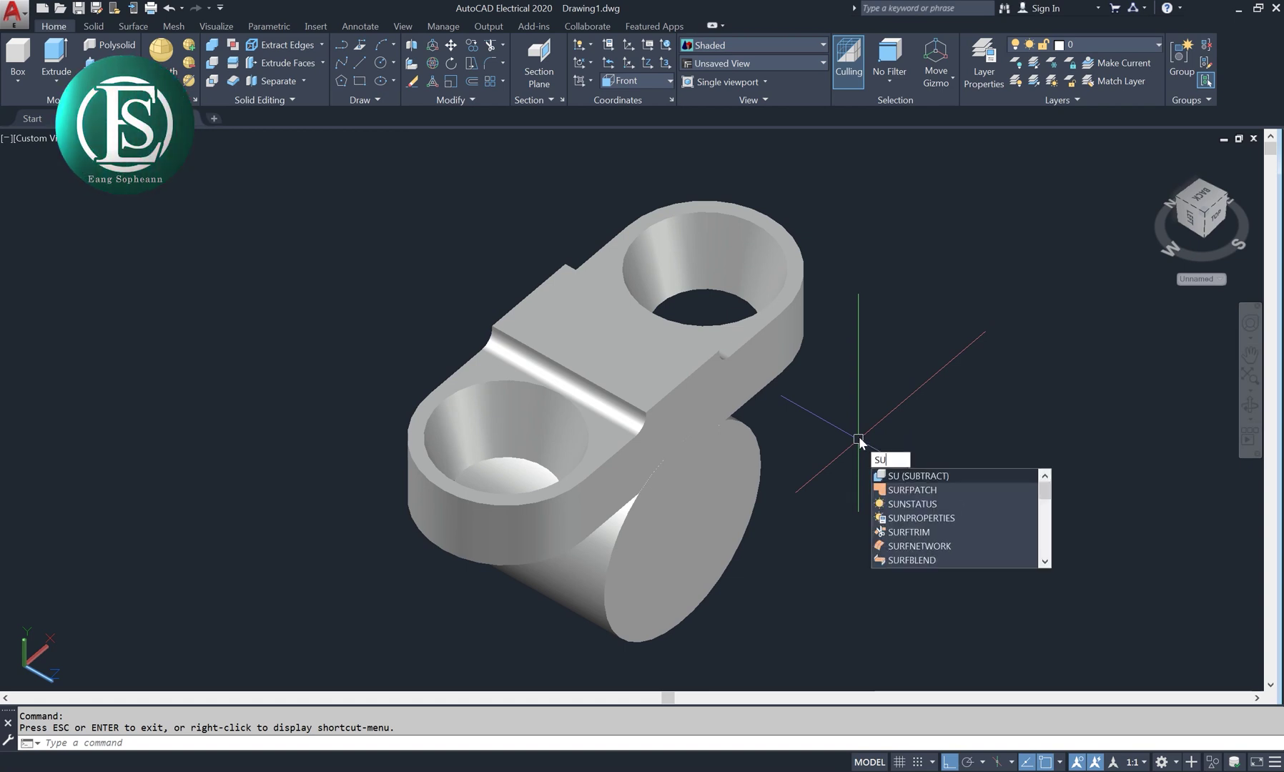
key("Return")
left_click(714, 380)
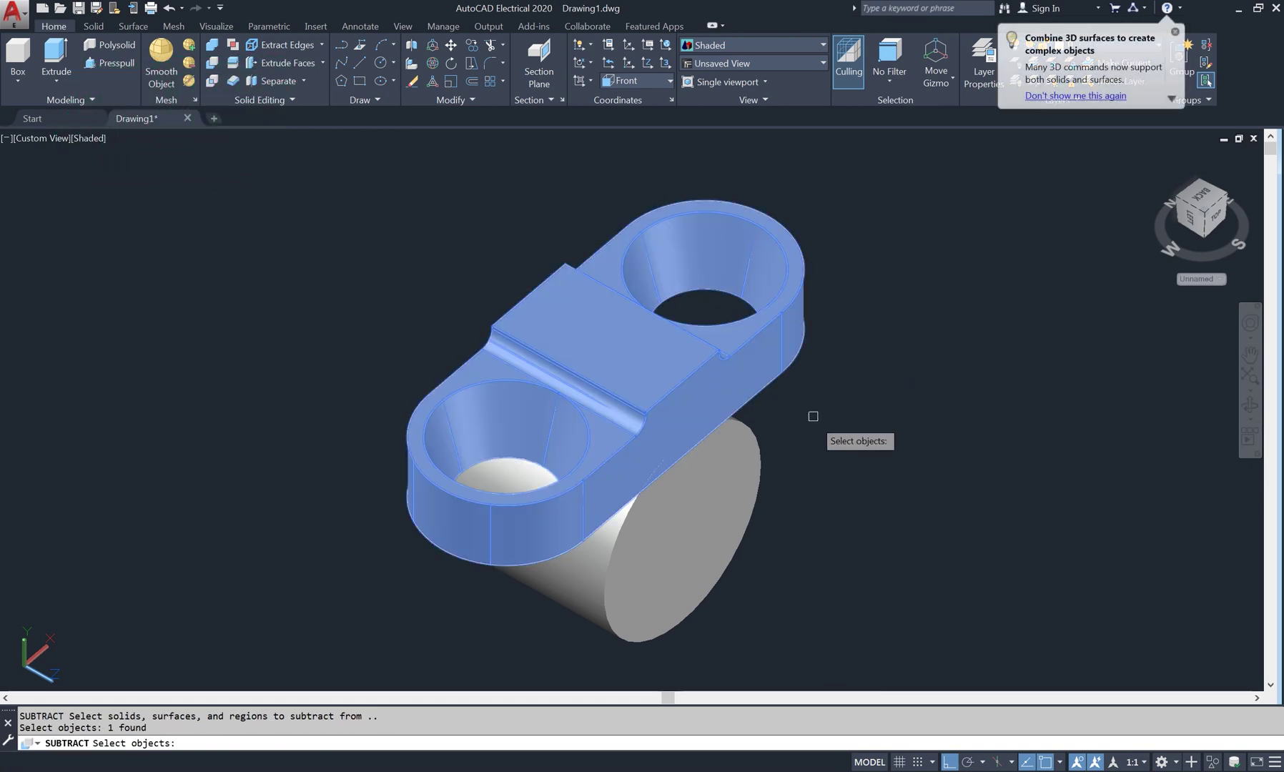
key("Return")
left_click(728, 481)
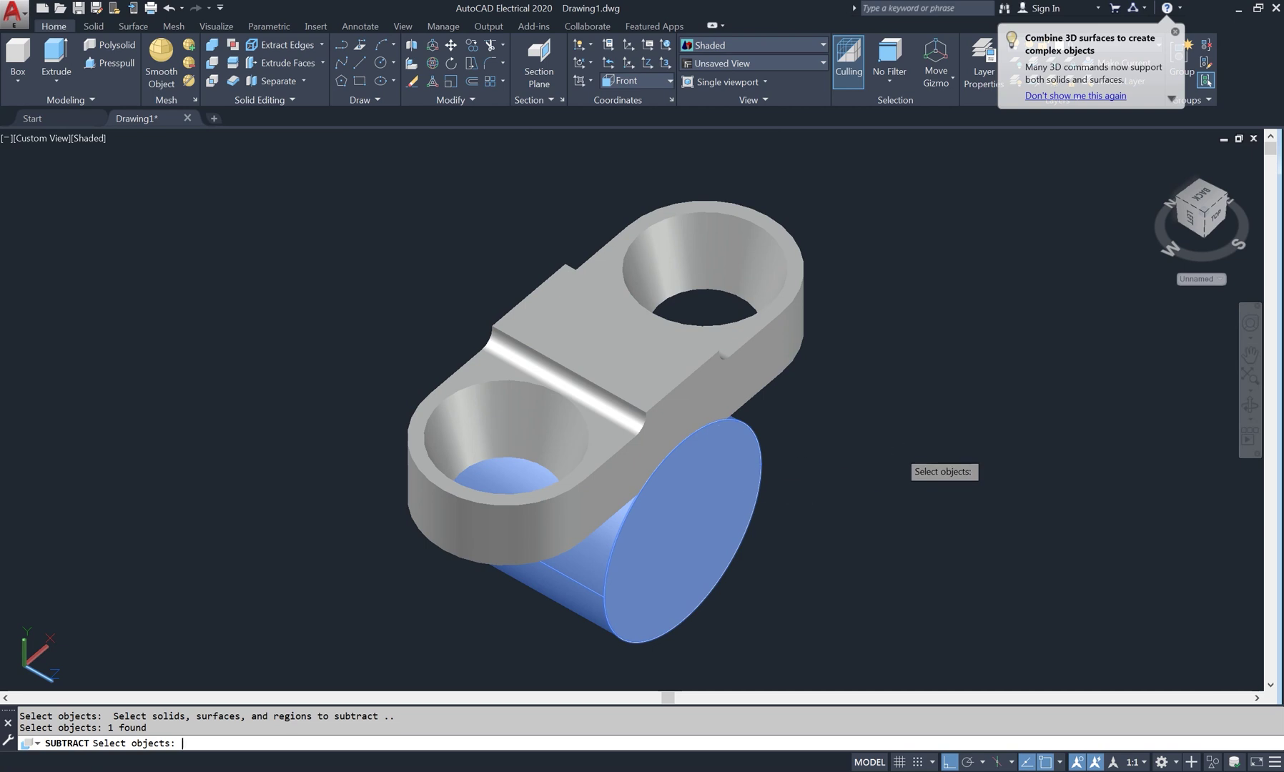
key("Return")
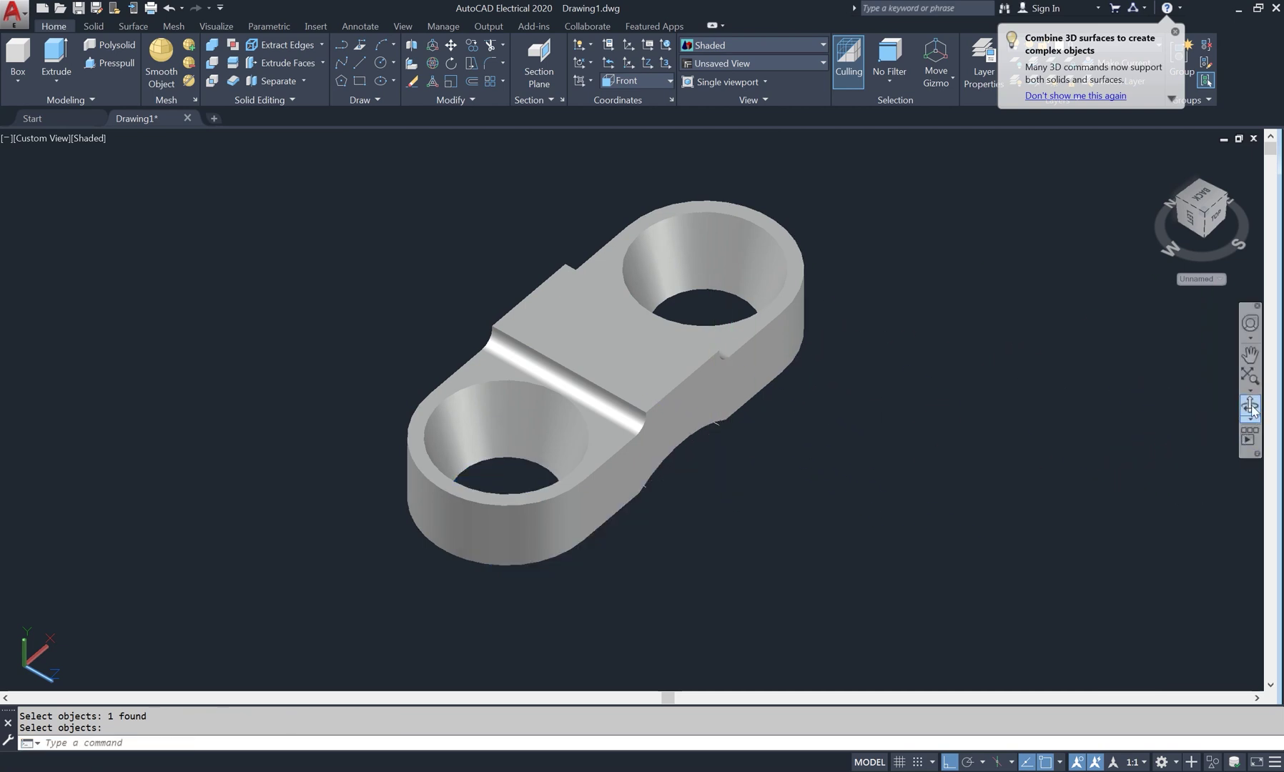
left_click(1249, 408)
mouse_move(912, 473)
left_mouse_down()
mouse_move(853, 366)
mouse_move(779, 321)
mouse_move(794, 373)
mouse_move(825, 344)
mouse_move(859, 372)
mouse_move(693, 455)
mouse_move(565, 437)
mouse_move(642, 444)
left_mouse_up()
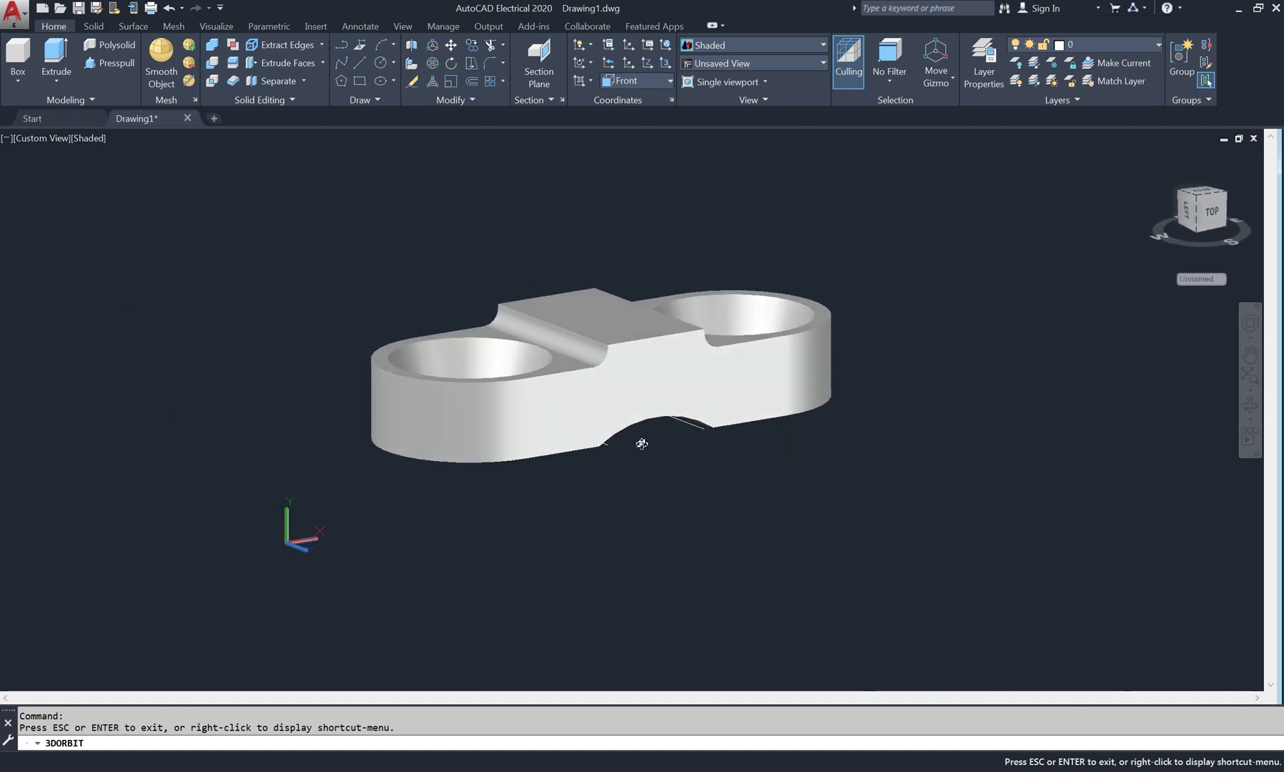
right_click(918, 326)
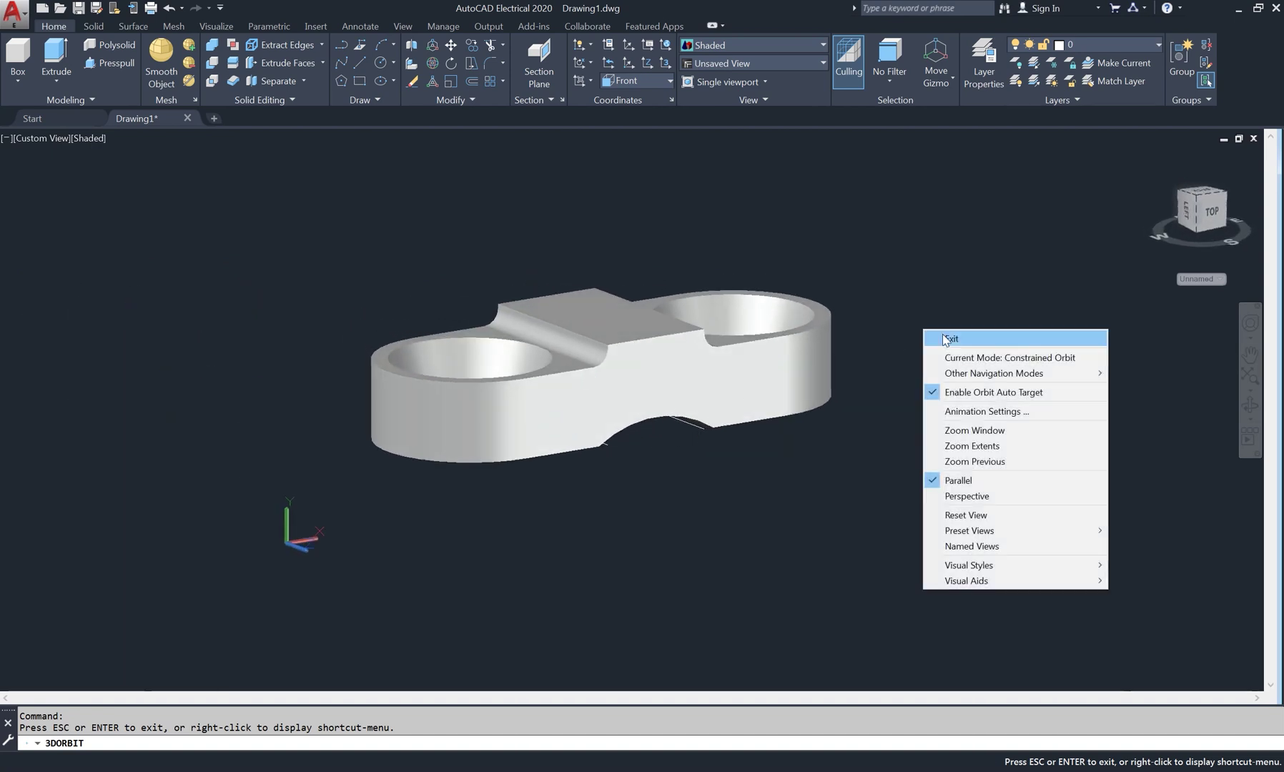
left_click(951, 339)
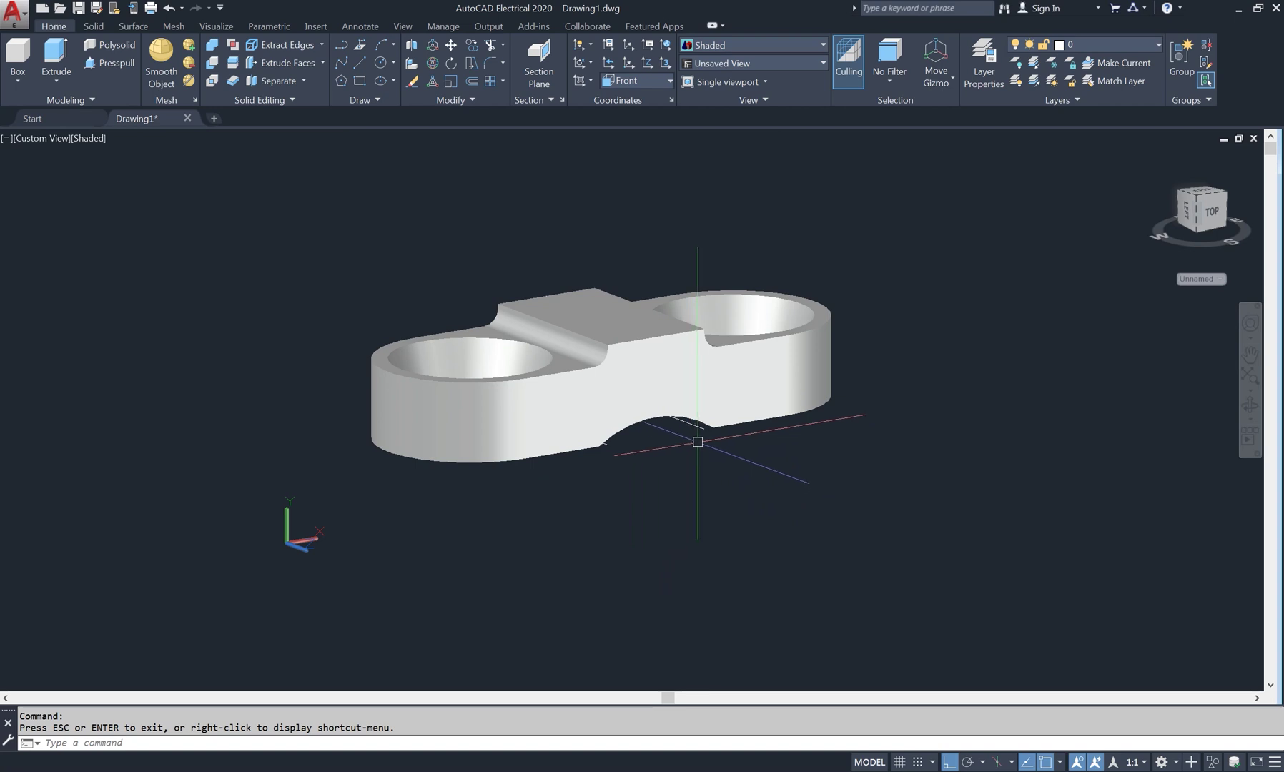
left_click(1258, 407)
left_click_drag(749, 447, 772, 506)
left_click_drag(685, 398, 718, 374)
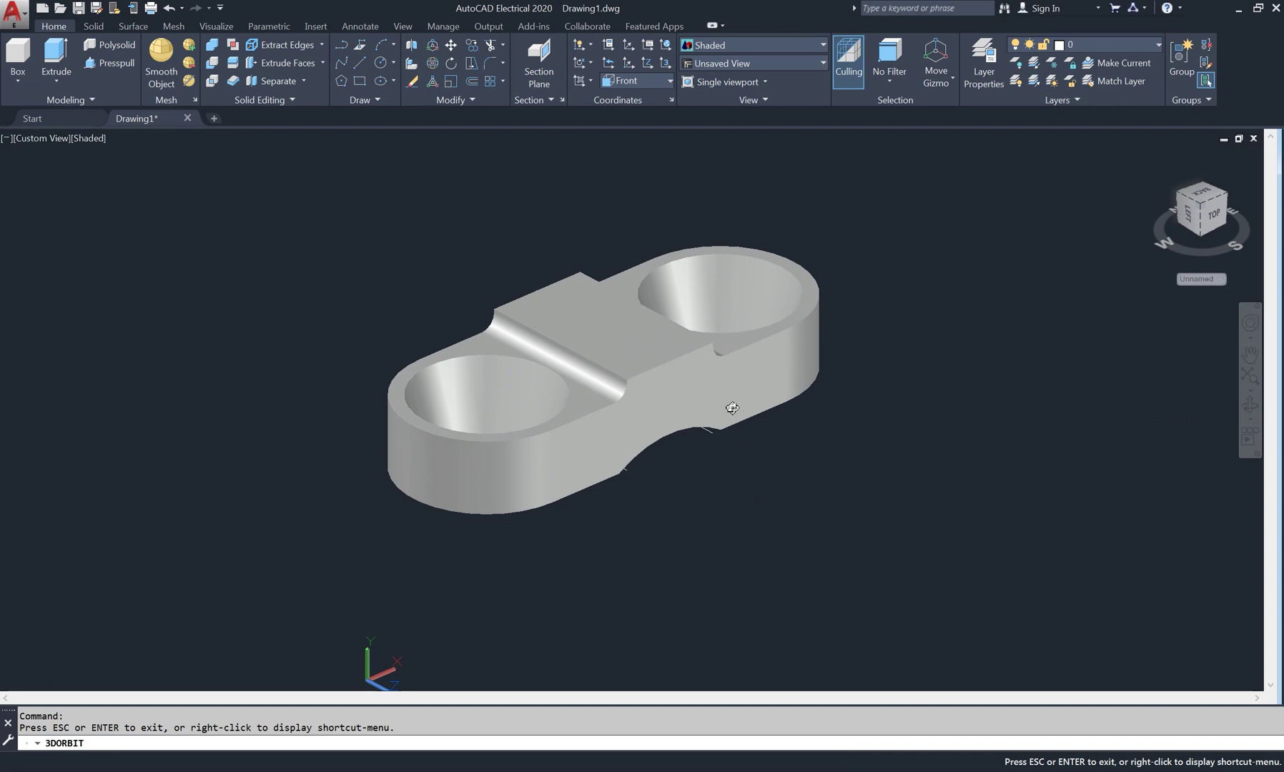
mouse_move(732, 407)
left_mouse_down()
mouse_move(656, 343)
mouse_move(665, 360)
left_mouse_up()
right_click(755, 262)
left_click(776, 269)
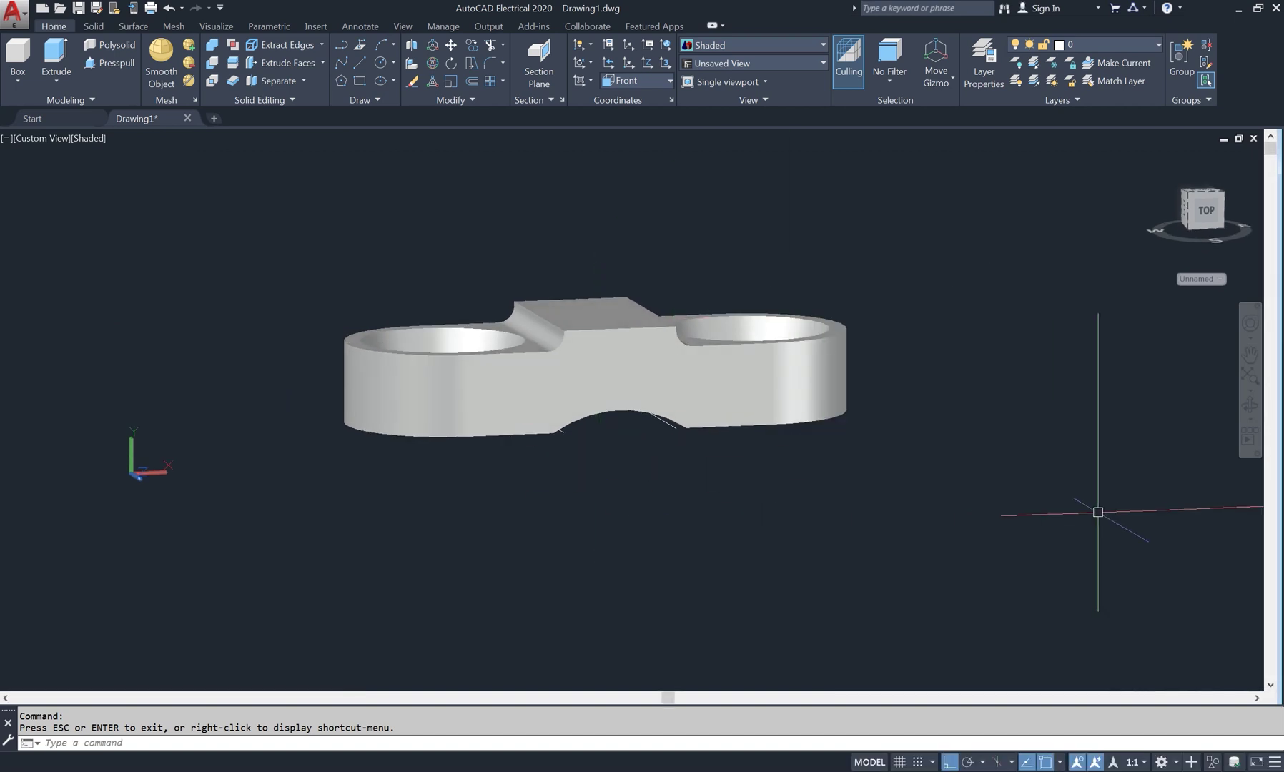
left_click(1250, 405)
mouse_move(668, 488)
left_mouse_down()
mouse_move(710, 545)
mouse_move(736, 542)
left_mouse_up()
right_click(415, 246)
left_click(426, 252)
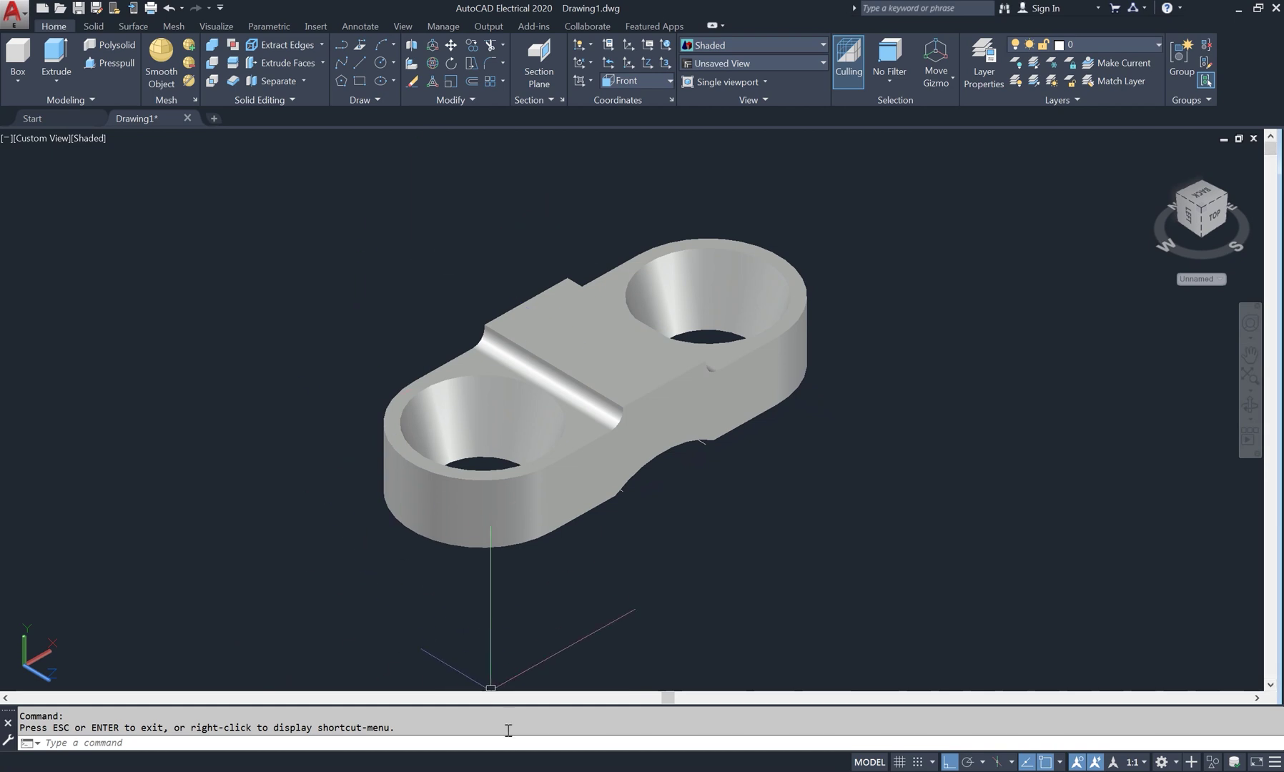
key("alt+Tab")
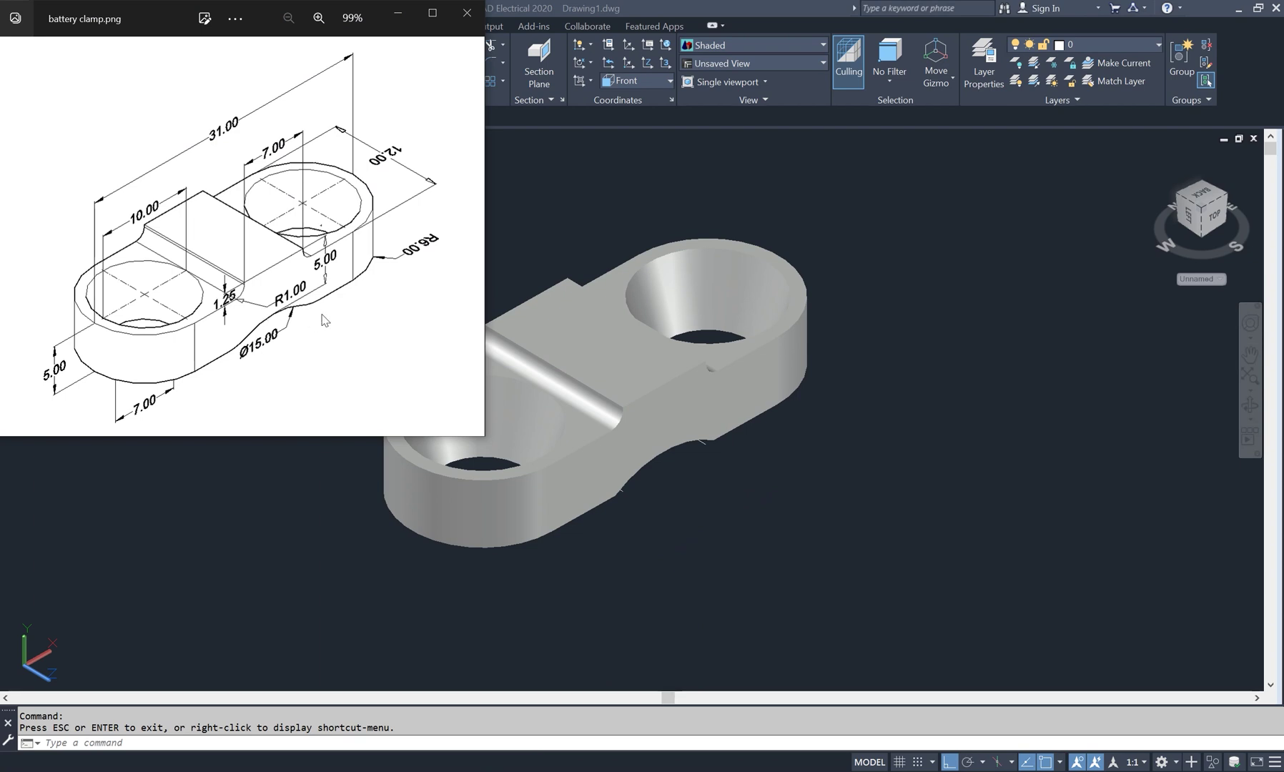
key("alt+Tab")
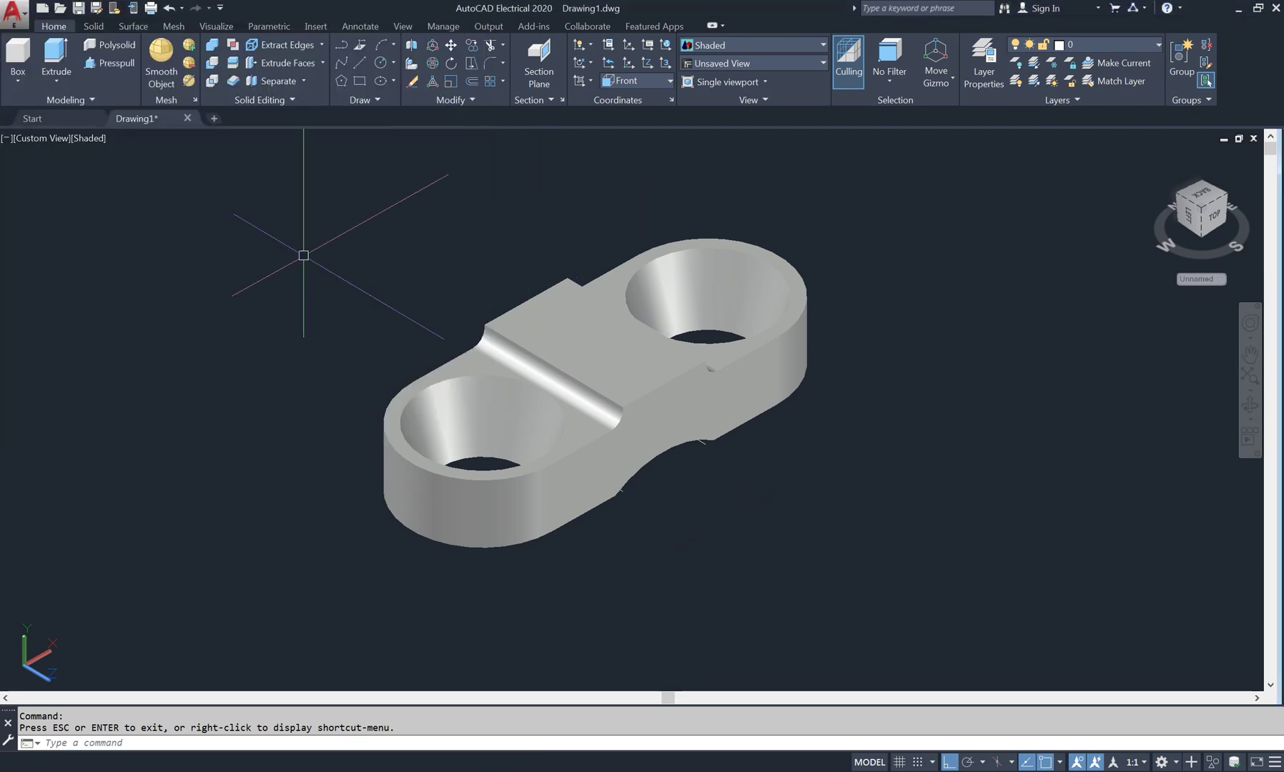
- Switch to 2D Wireframe and draw a three-point arc ending at the line's endpoint
left_click(85, 134)
left_click(129, 169)
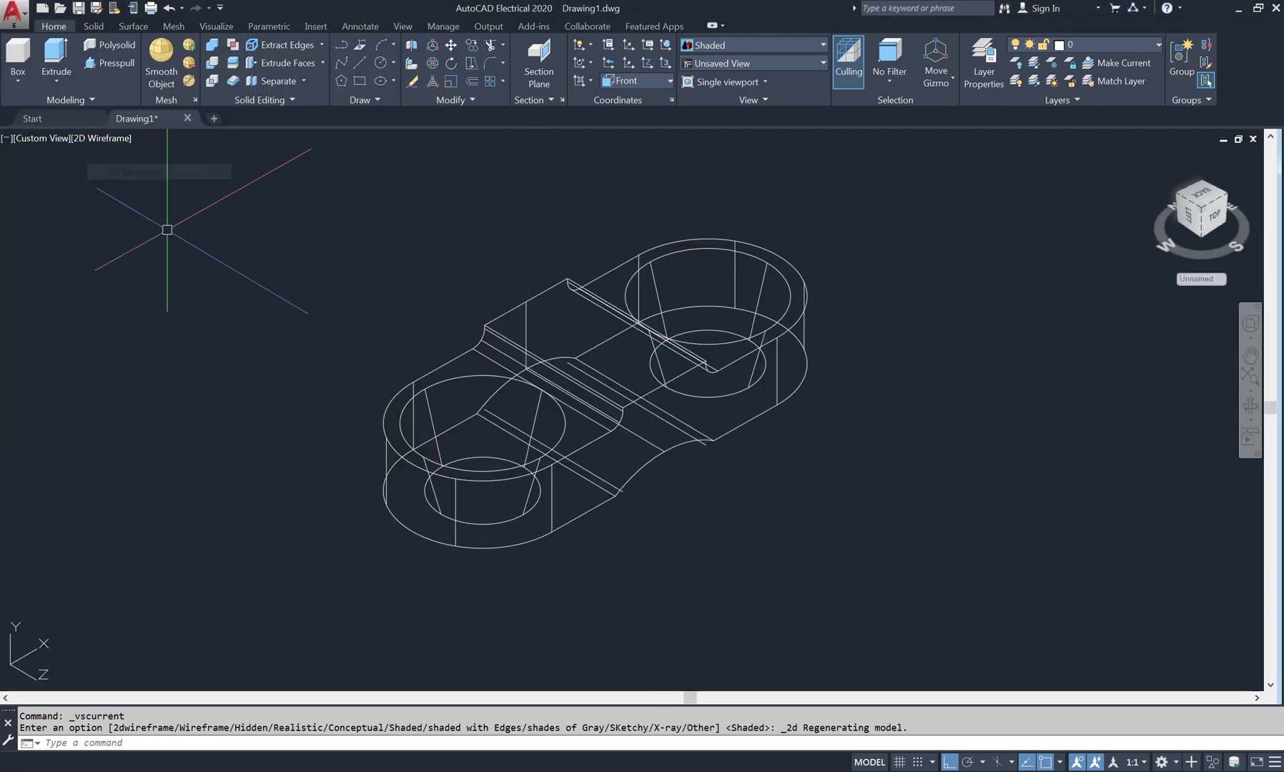
scroll(670, 498, "up", 1)
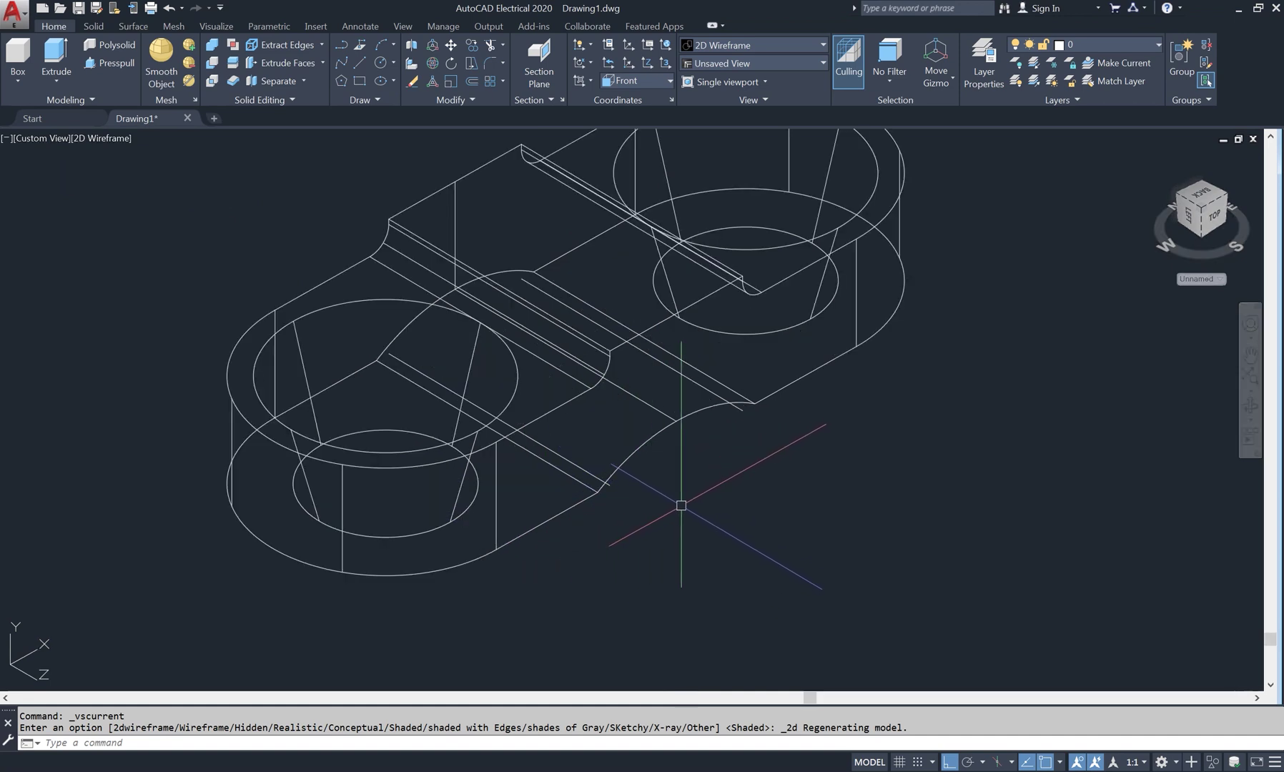
type("A")
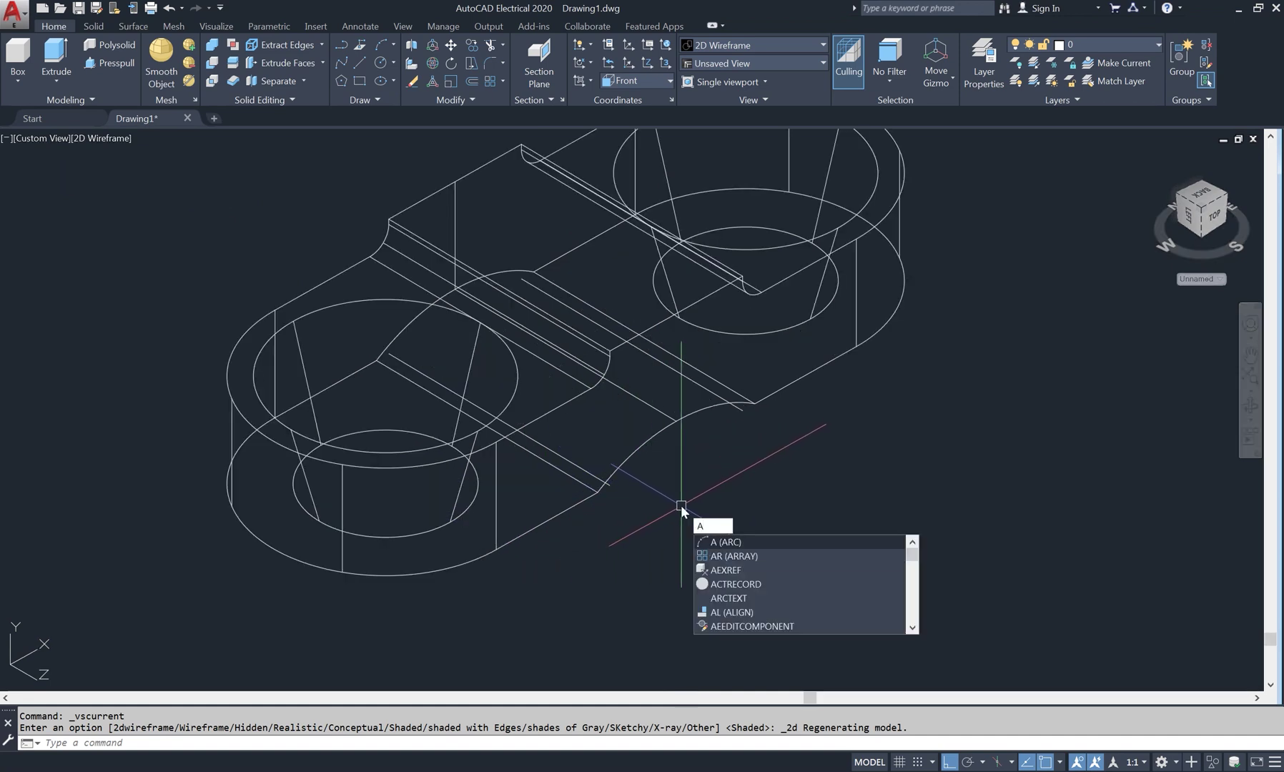
left_click(740, 542)
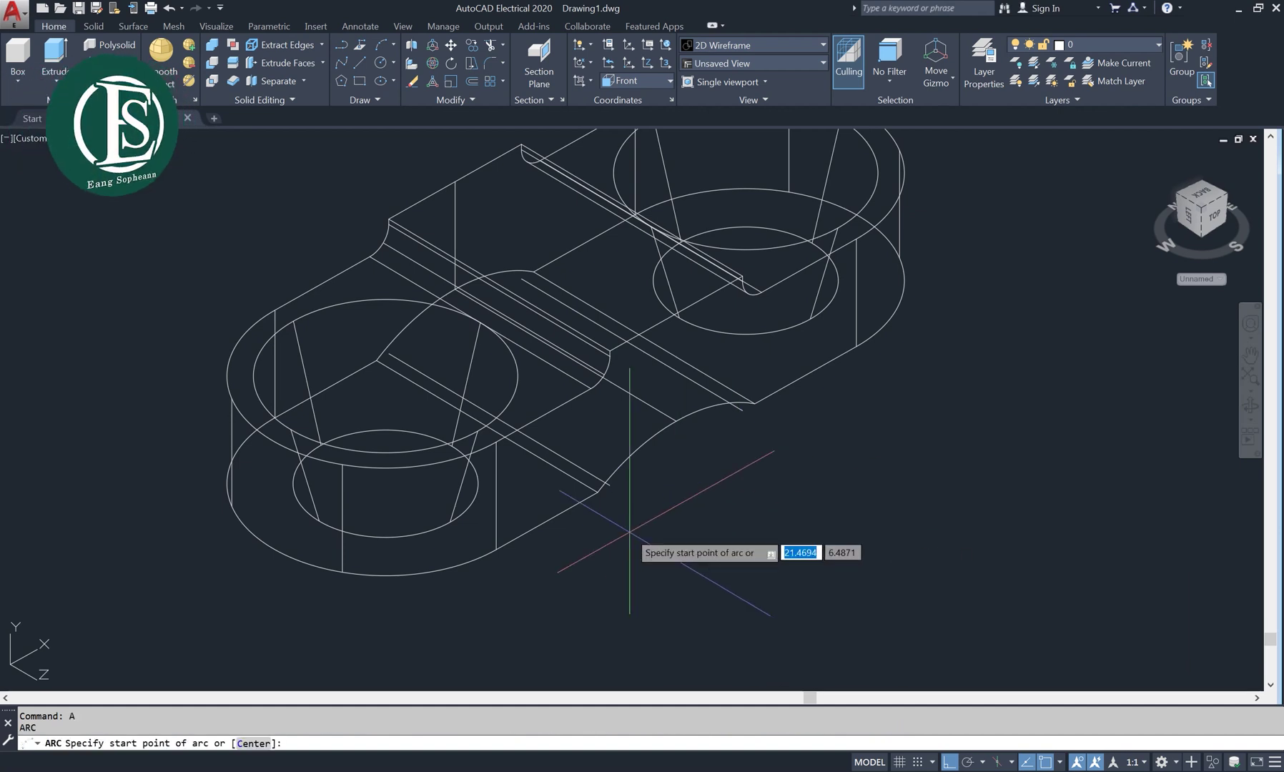
scroll(629, 530, "up", 2)
left_click(579, 468)
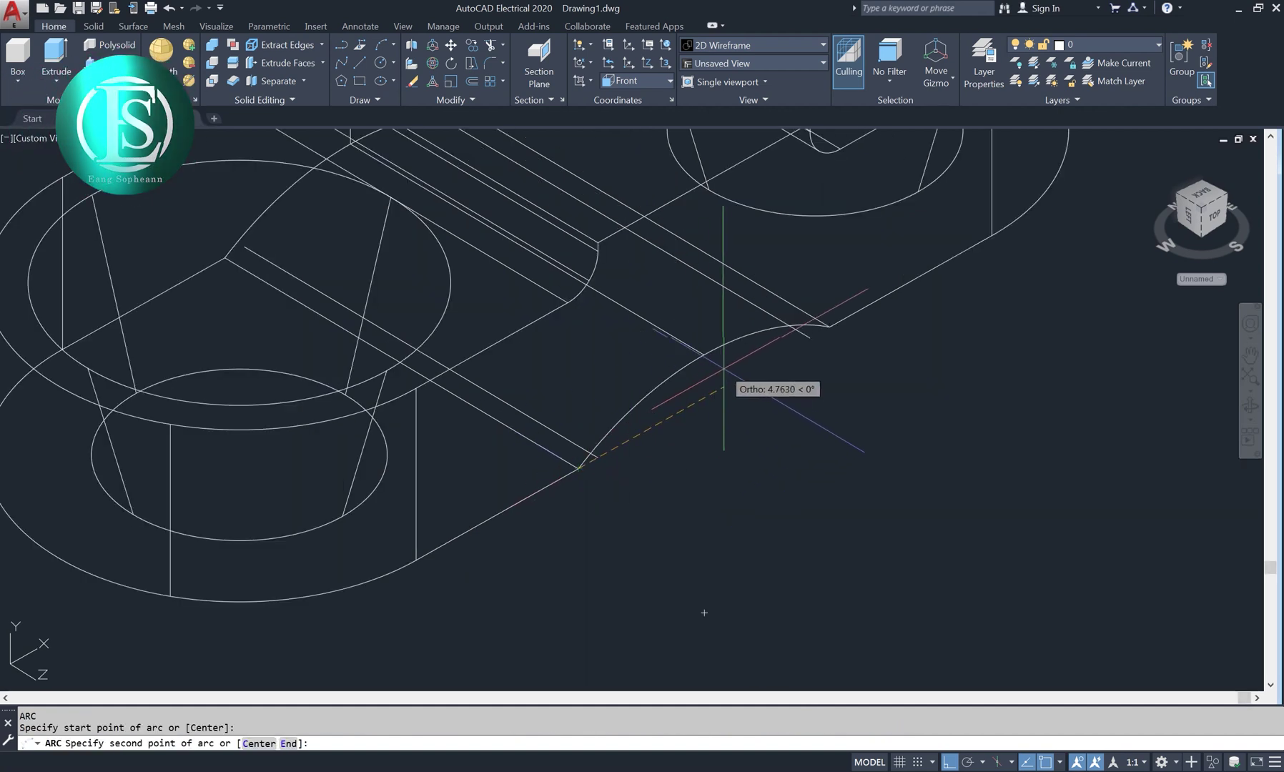
left_click(704, 353)
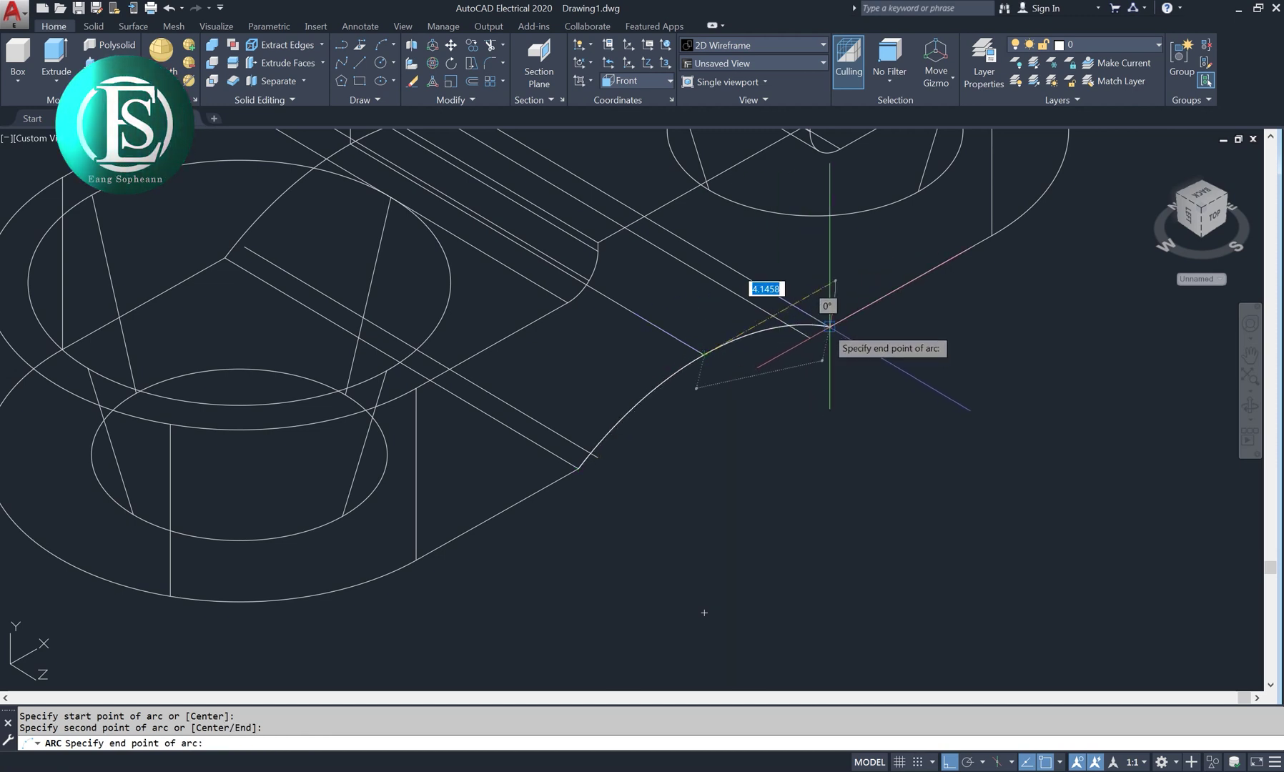
left_click(828, 325)
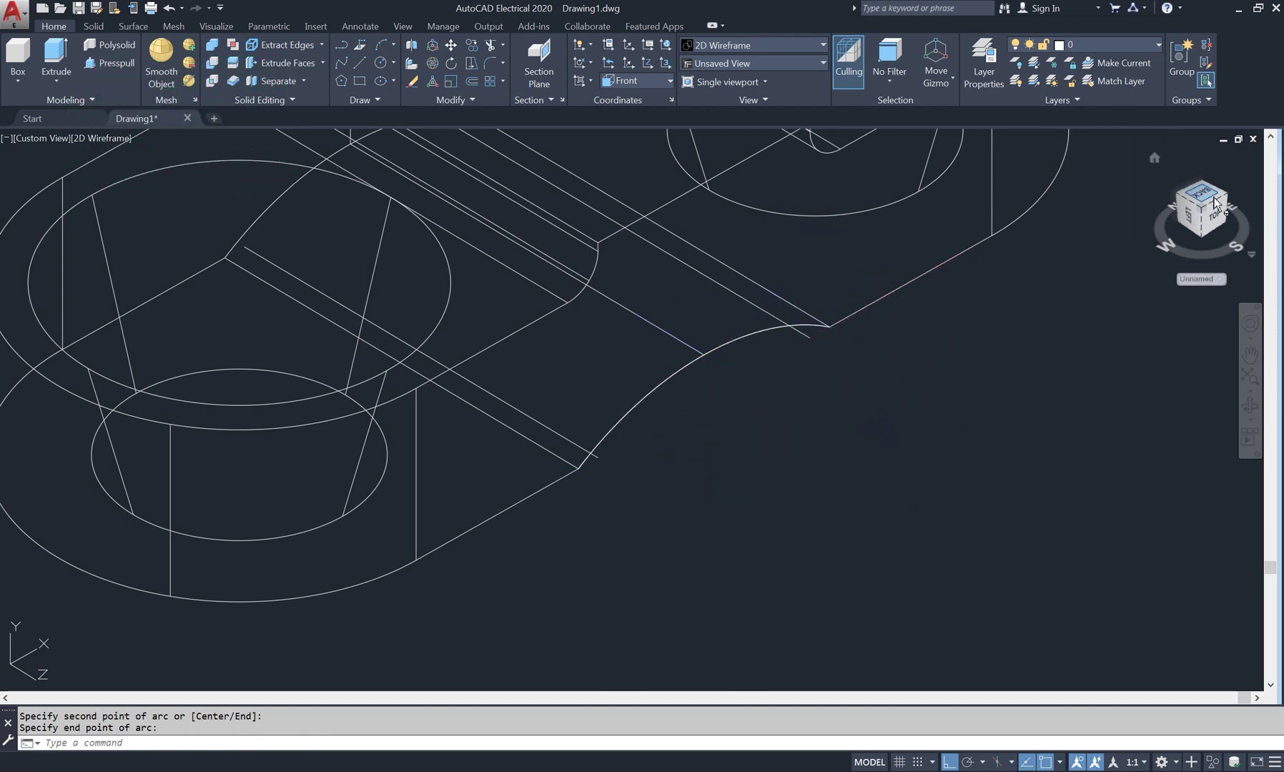
- Reset the UCS to World and draw a 1-diameter circle at the arc's end
left_click(657, 78)
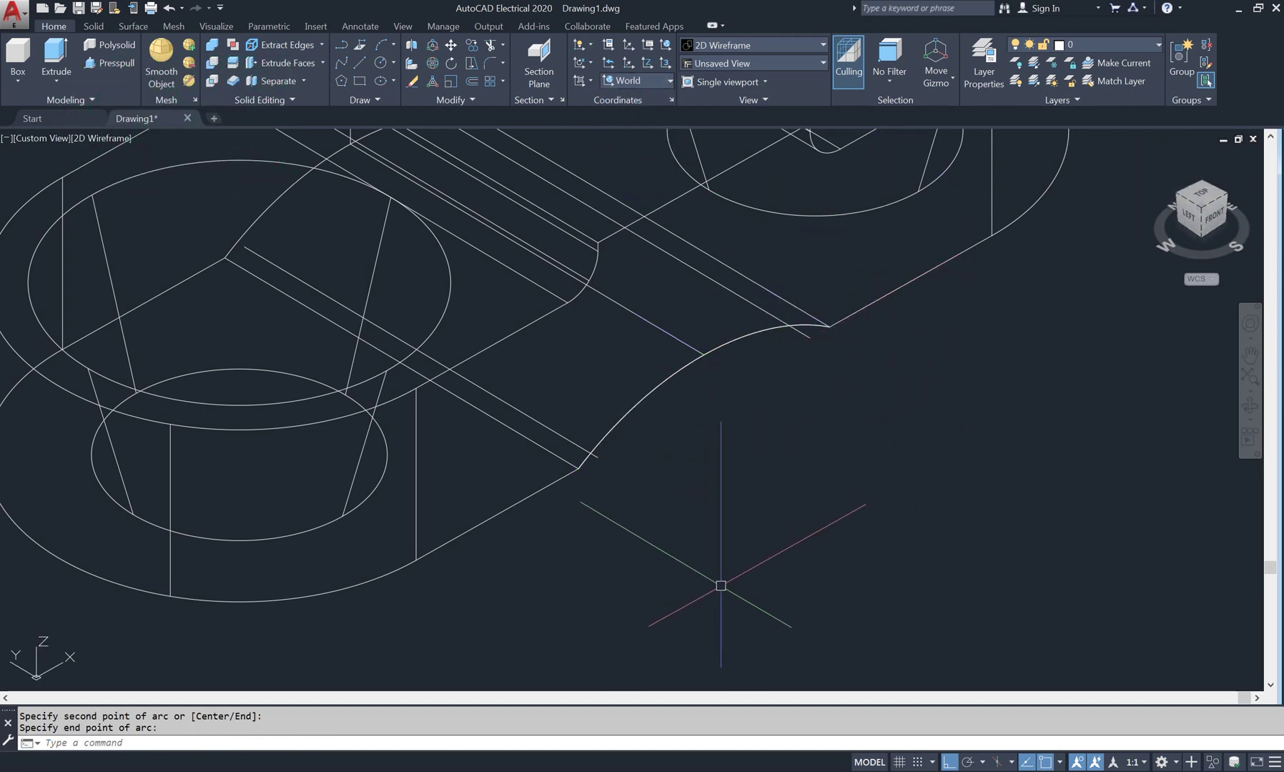
type("c")
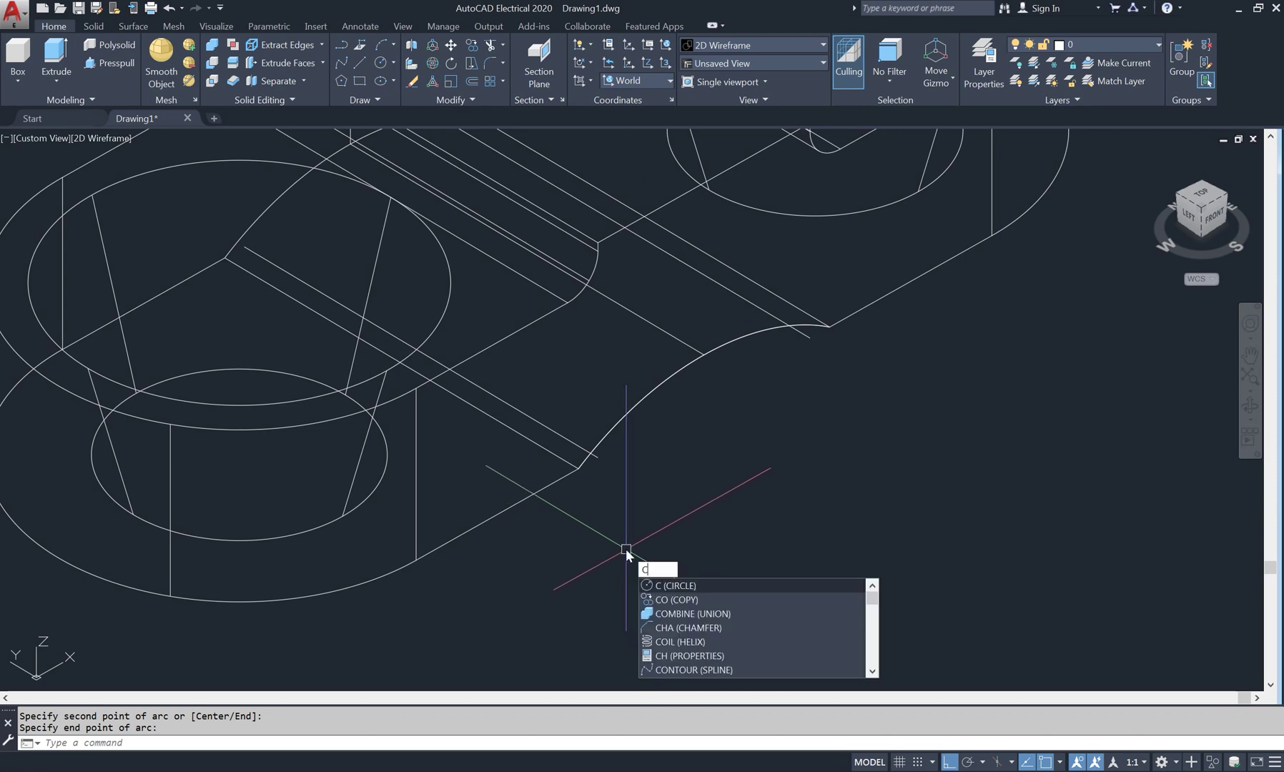
key("Return")
left_click(580, 466)
type("d")
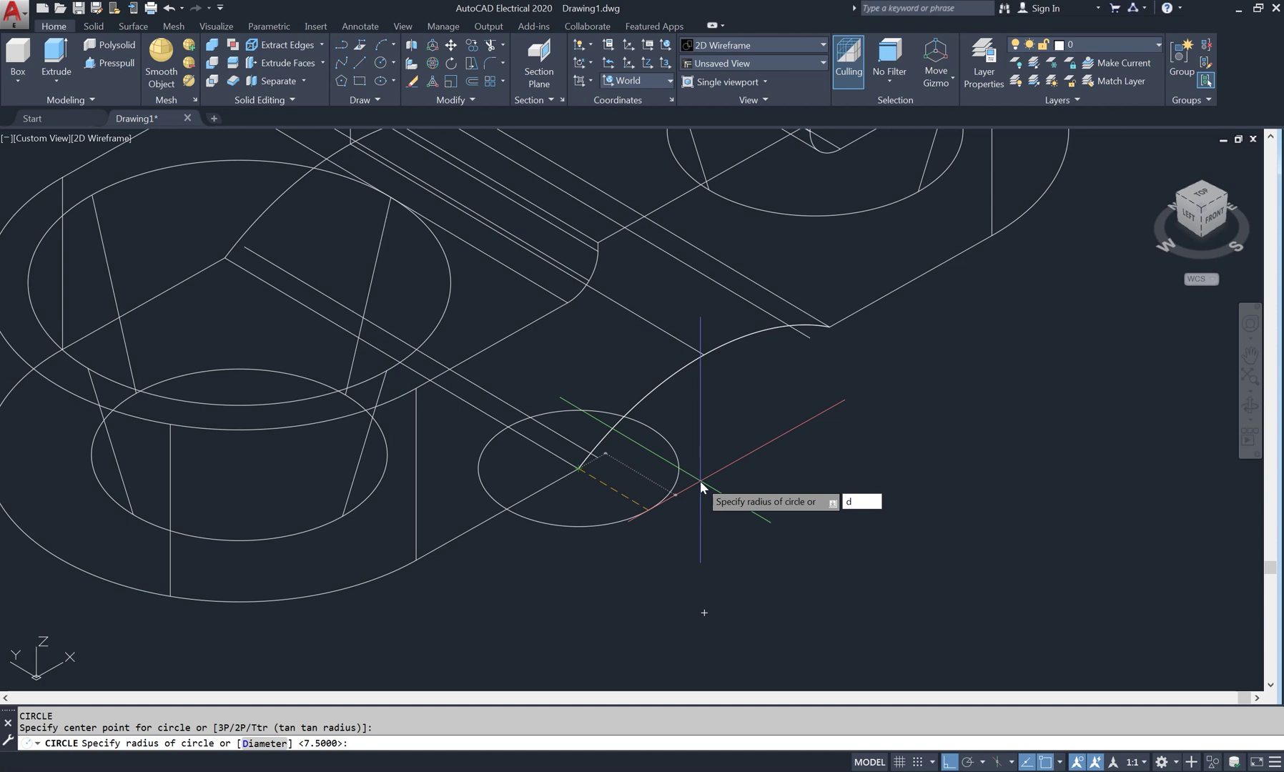
key("Return")
type("1")
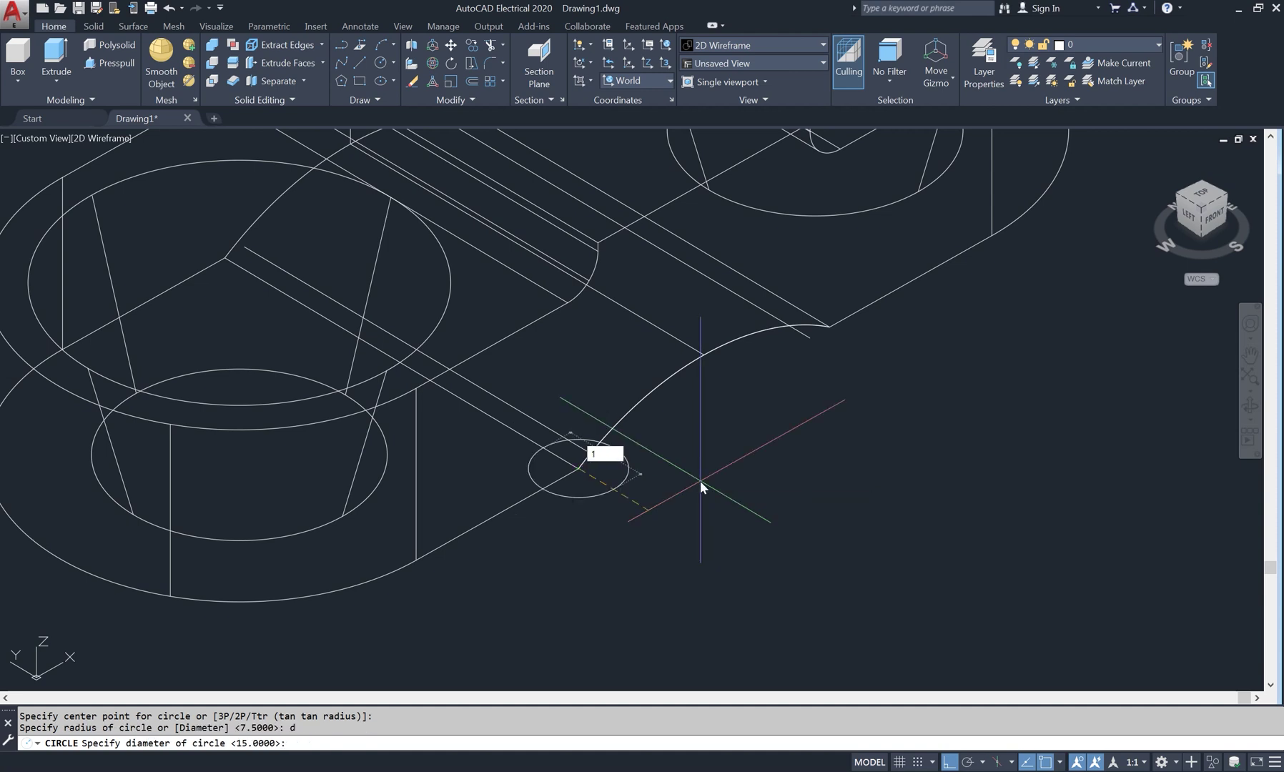
key("Return")
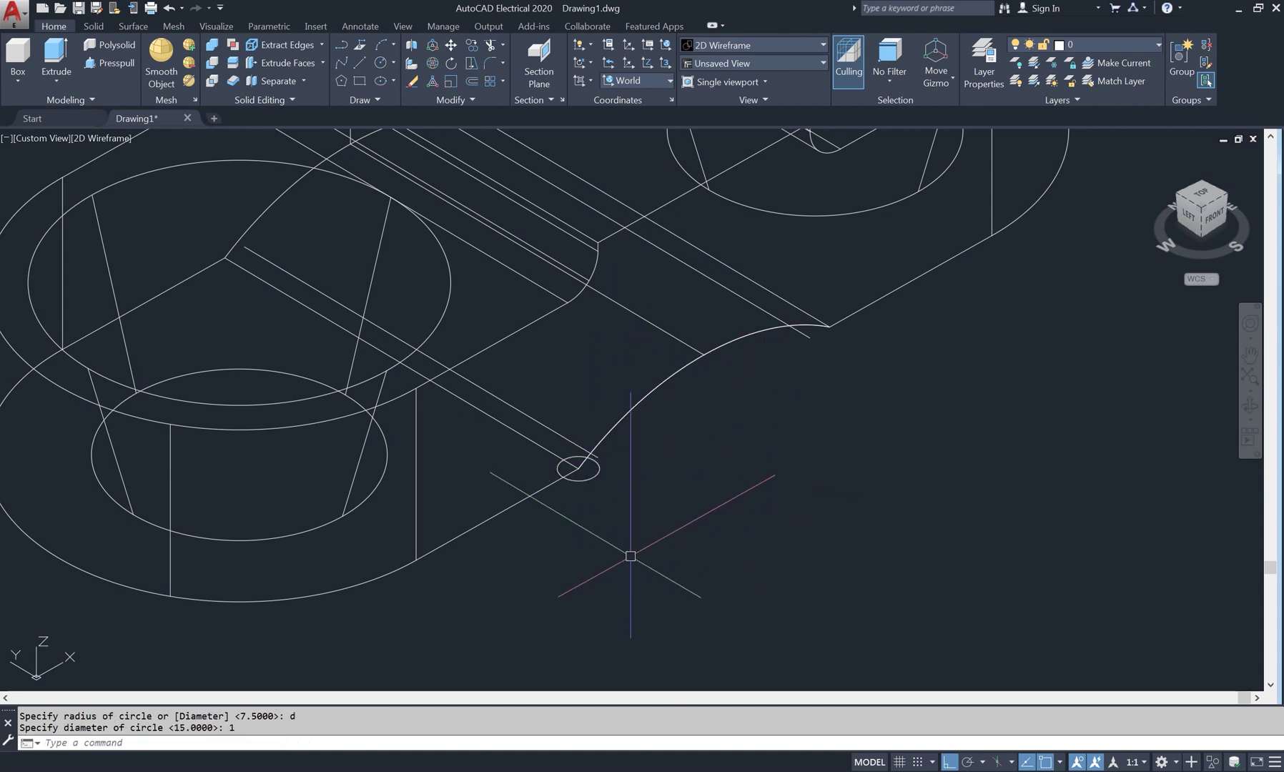
type("SWEE")
- Sweep the small circle along the arc into a curved tube
key("Return")
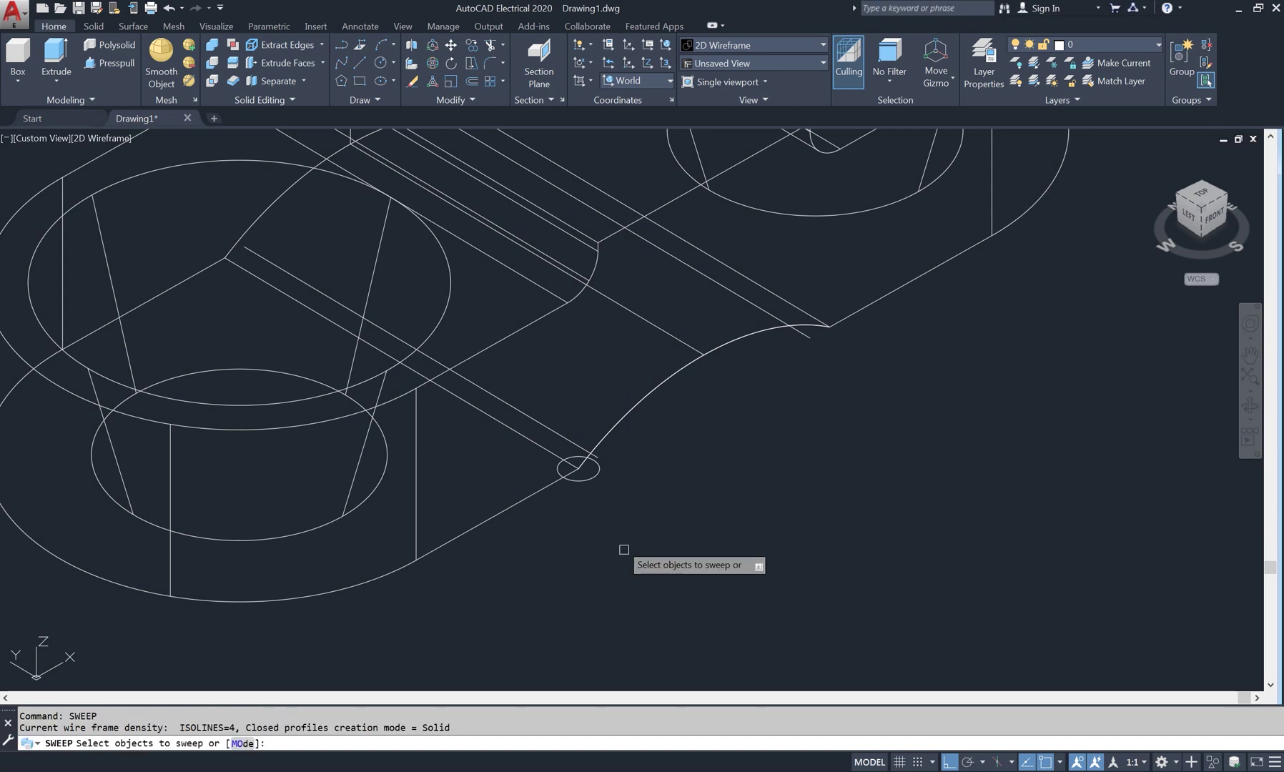
left_click(580, 458)
key("Return")
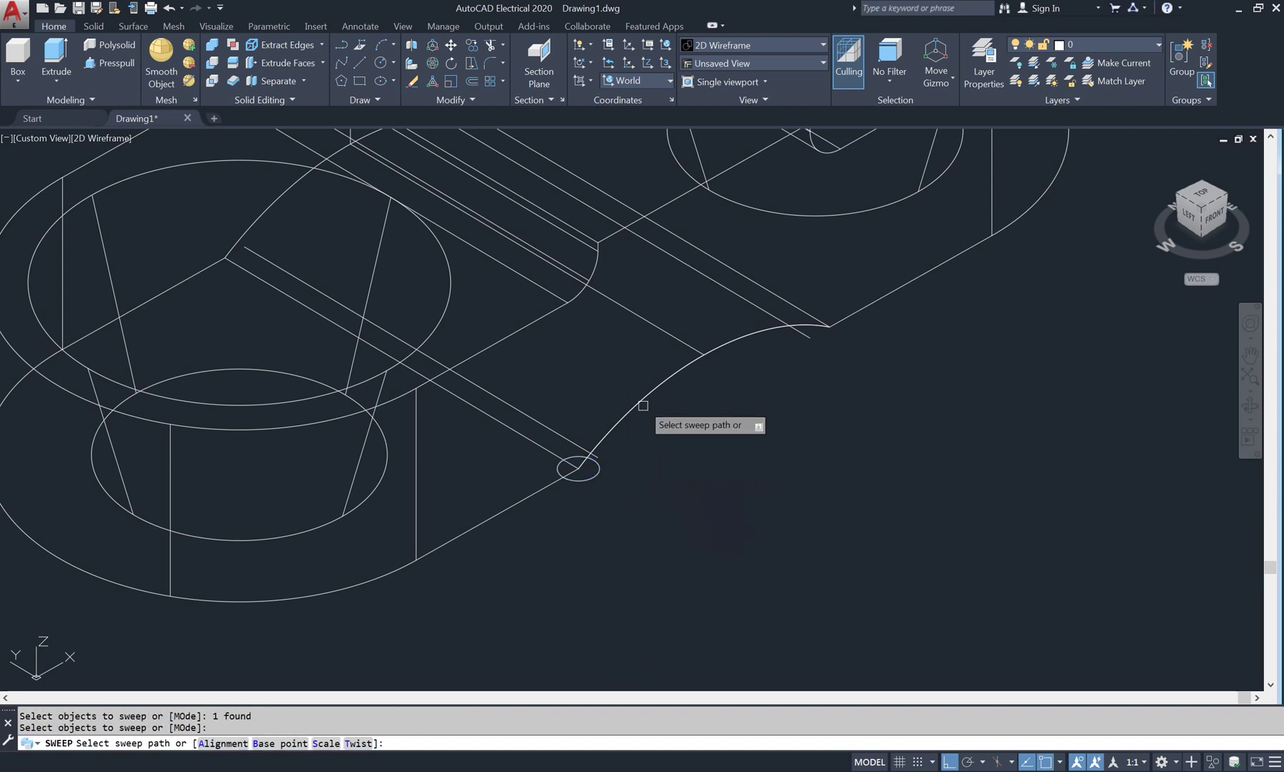
left_click(642, 402)
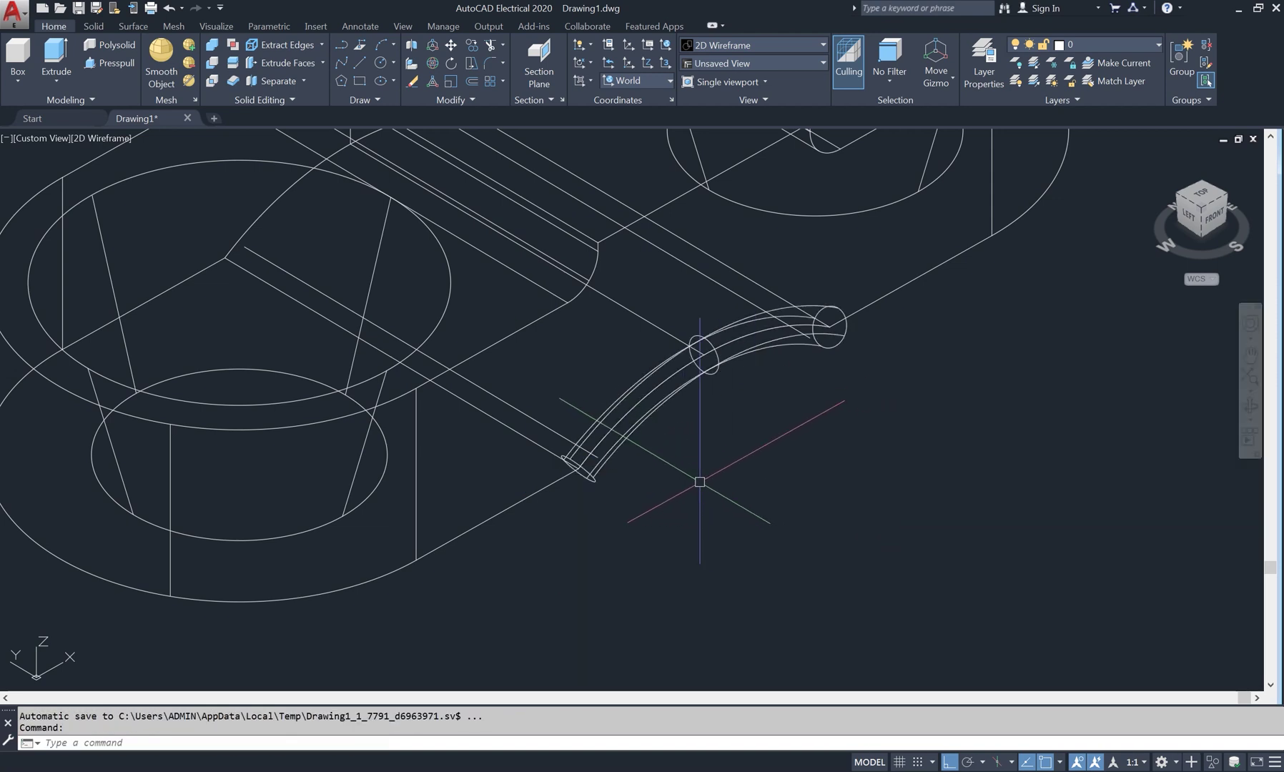
- Move the swept tube 2 units
type("m")
key("Return")
left_click(591, 477)
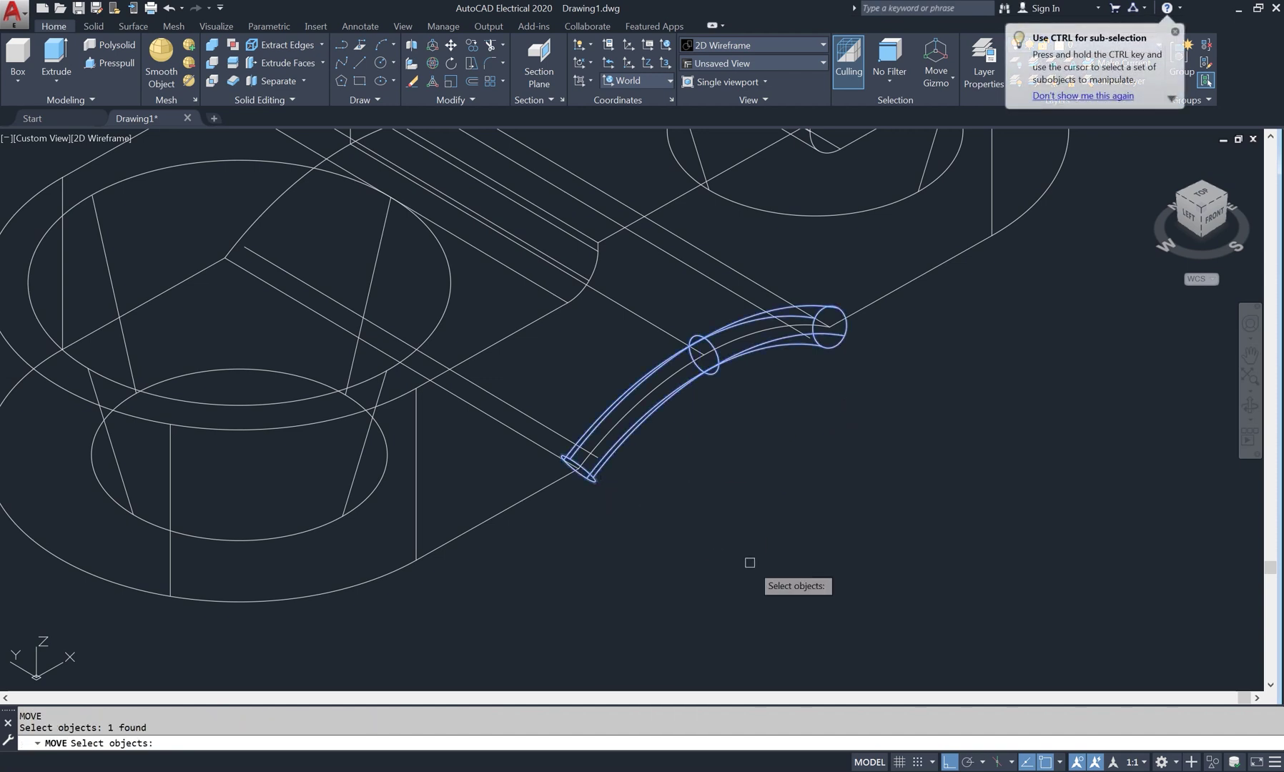
key("Return")
left_click(915, 588)
type("2")
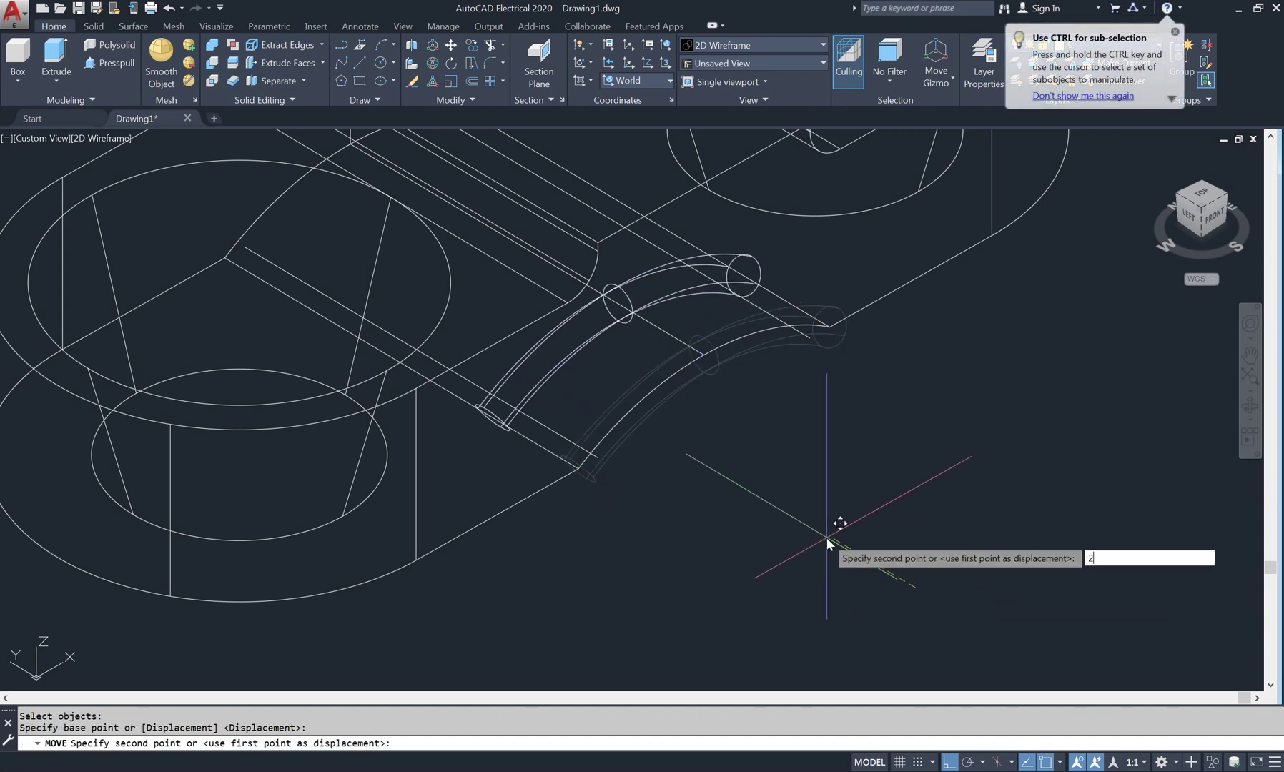
key("Return")
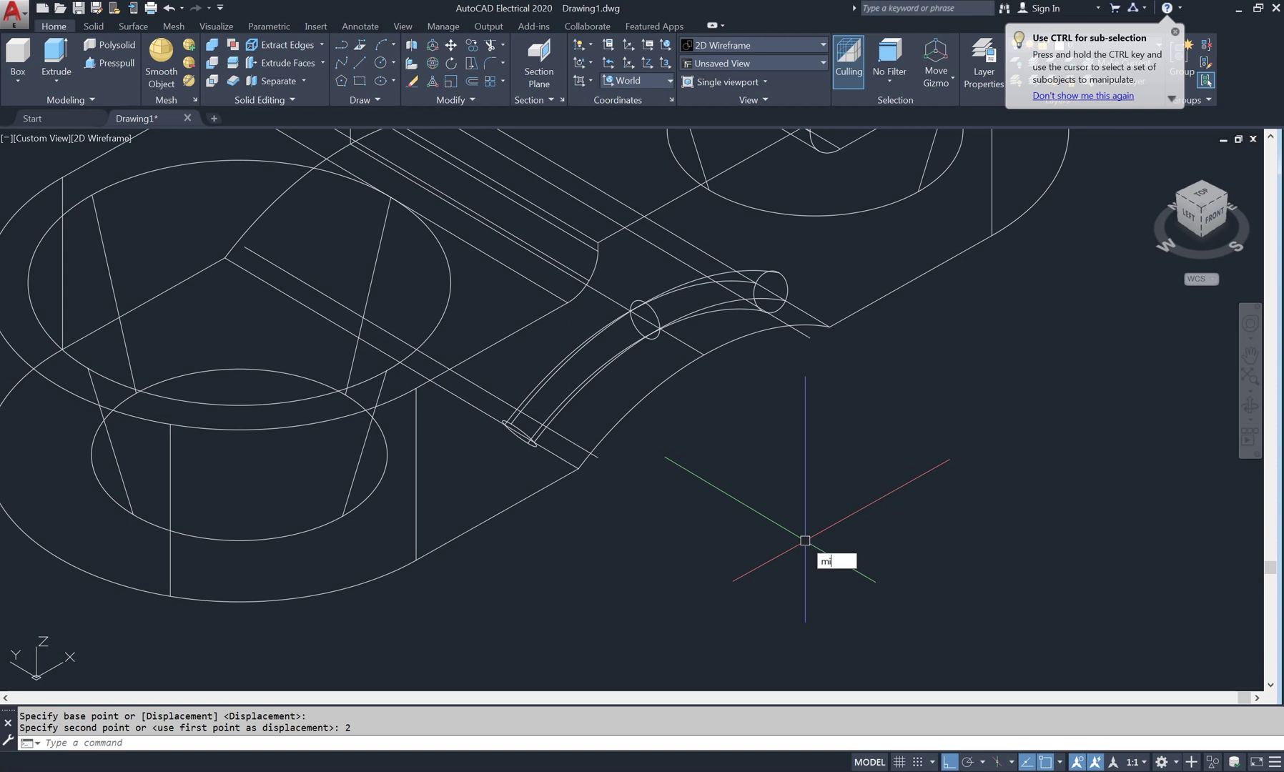
- Mirror the tube across a two-point line, keeping the original
key("Return")
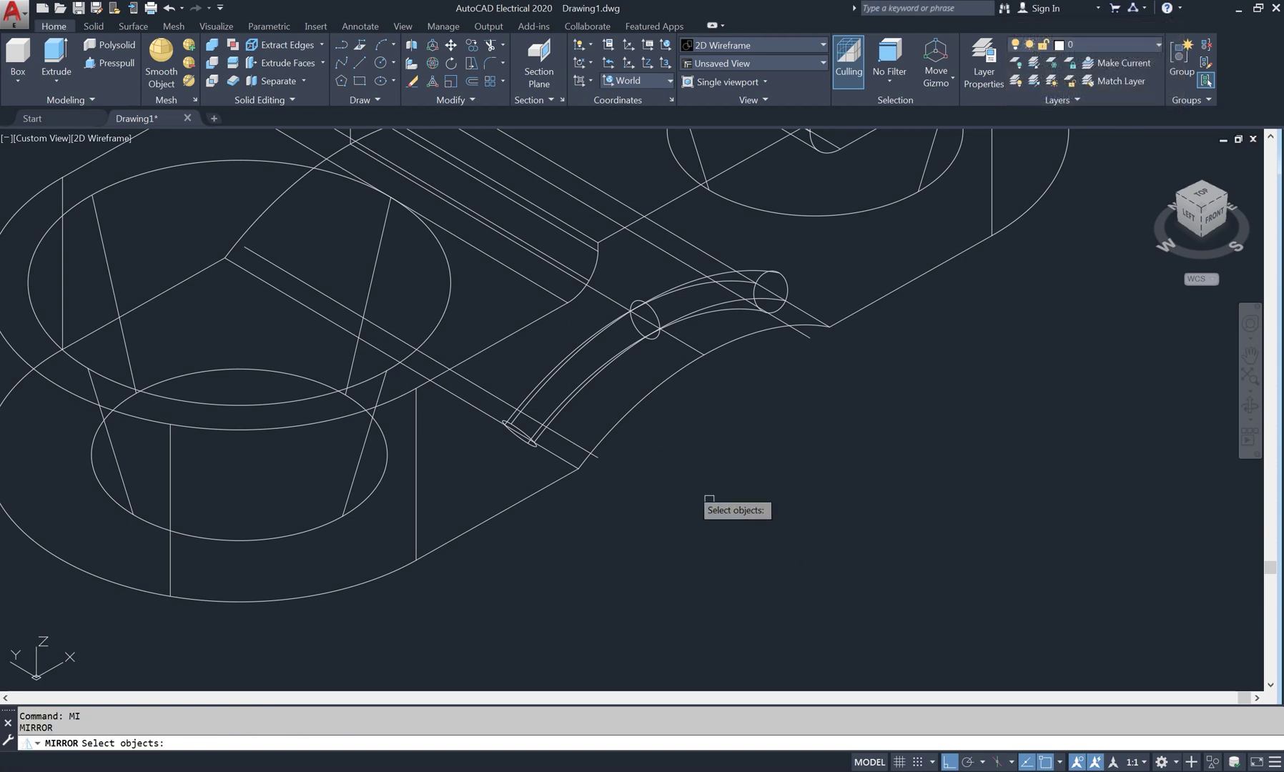
left_click(592, 395)
key("Return")
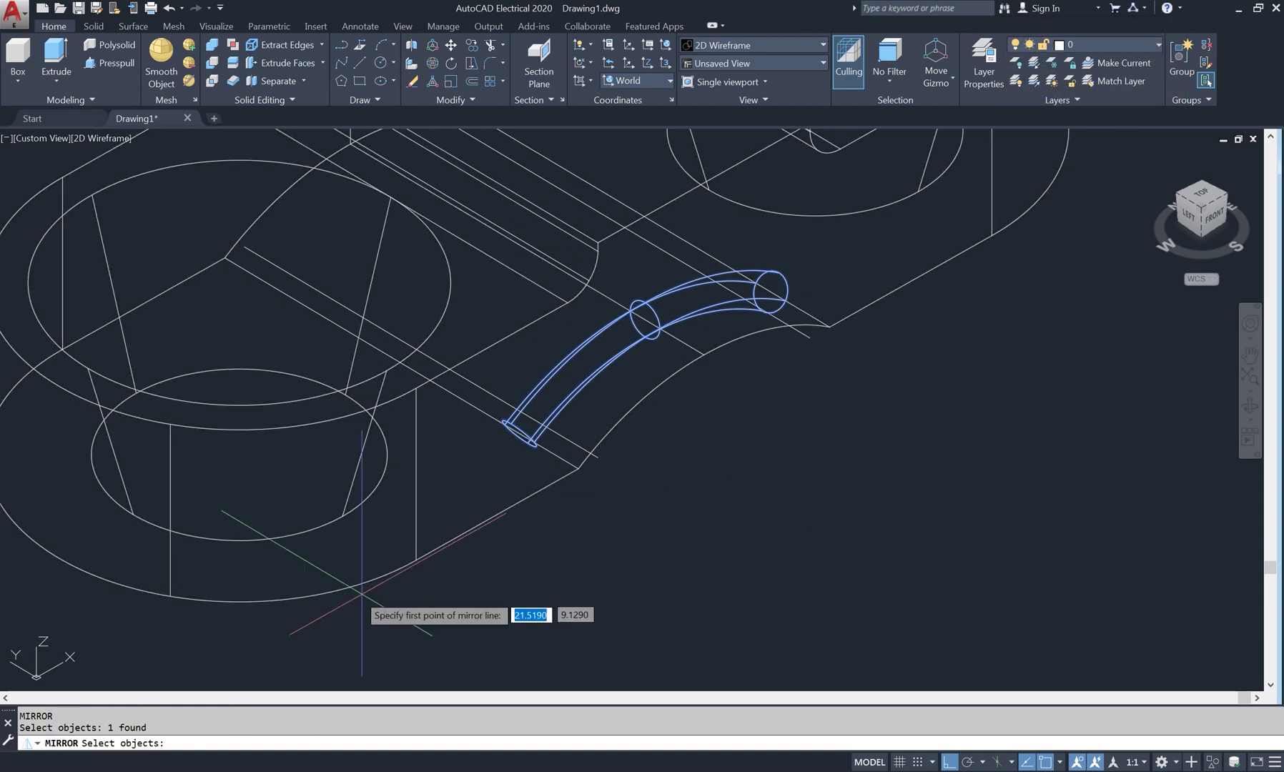
scroll(190, 605, "down", 2)
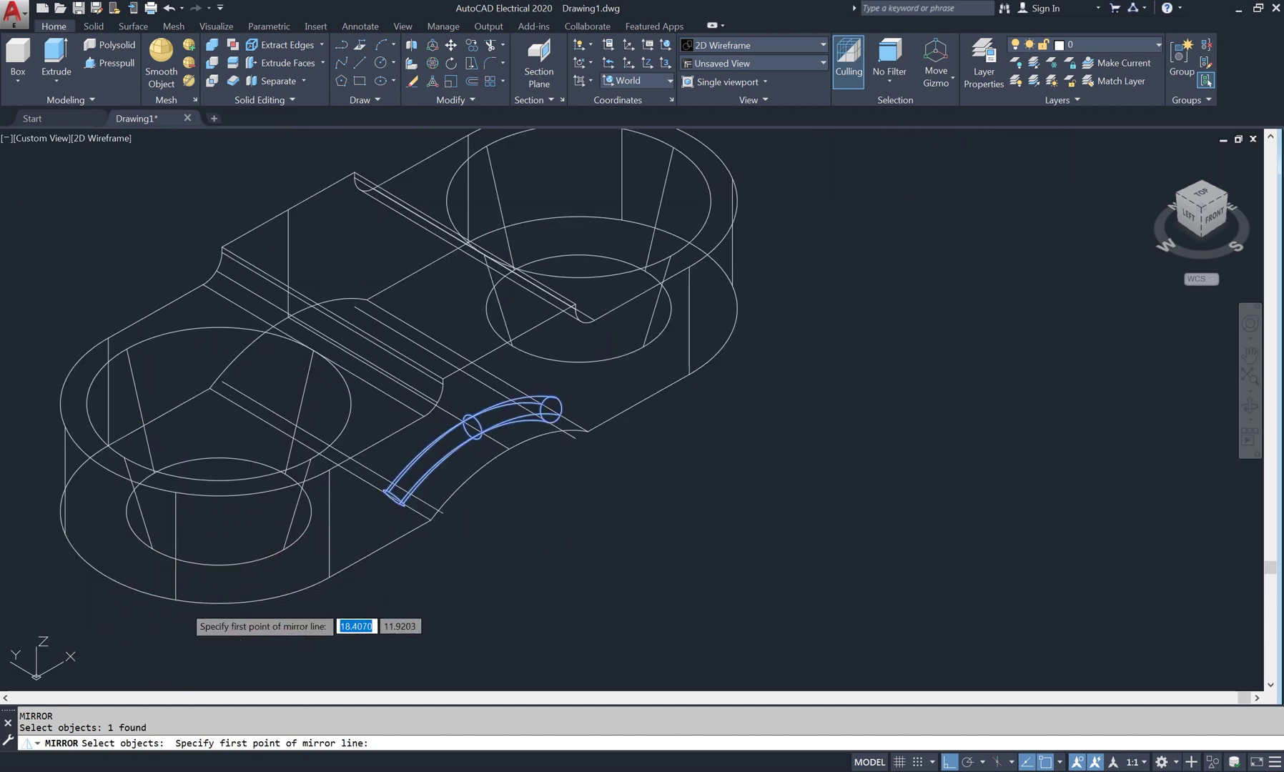
left_click(221, 510)
scroll(221, 510, "down", 2)
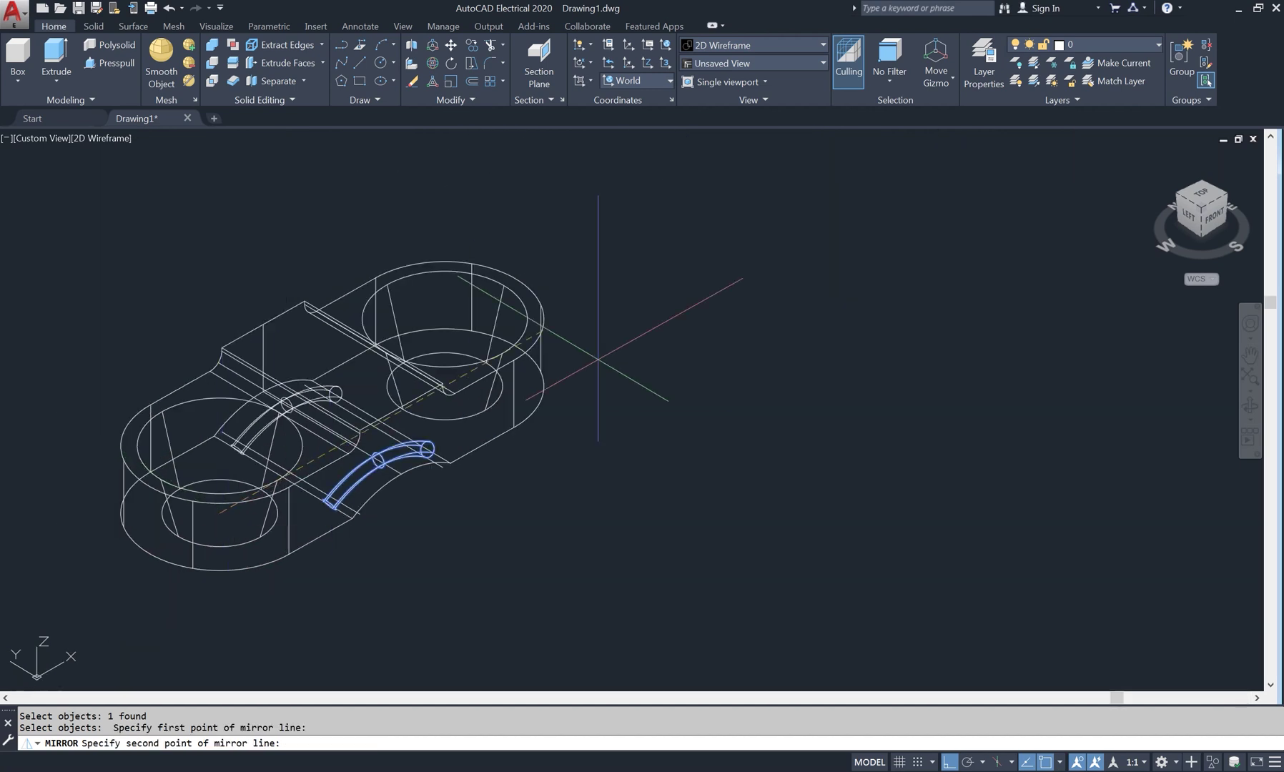
left_click(639, 276)
left_click(676, 333)
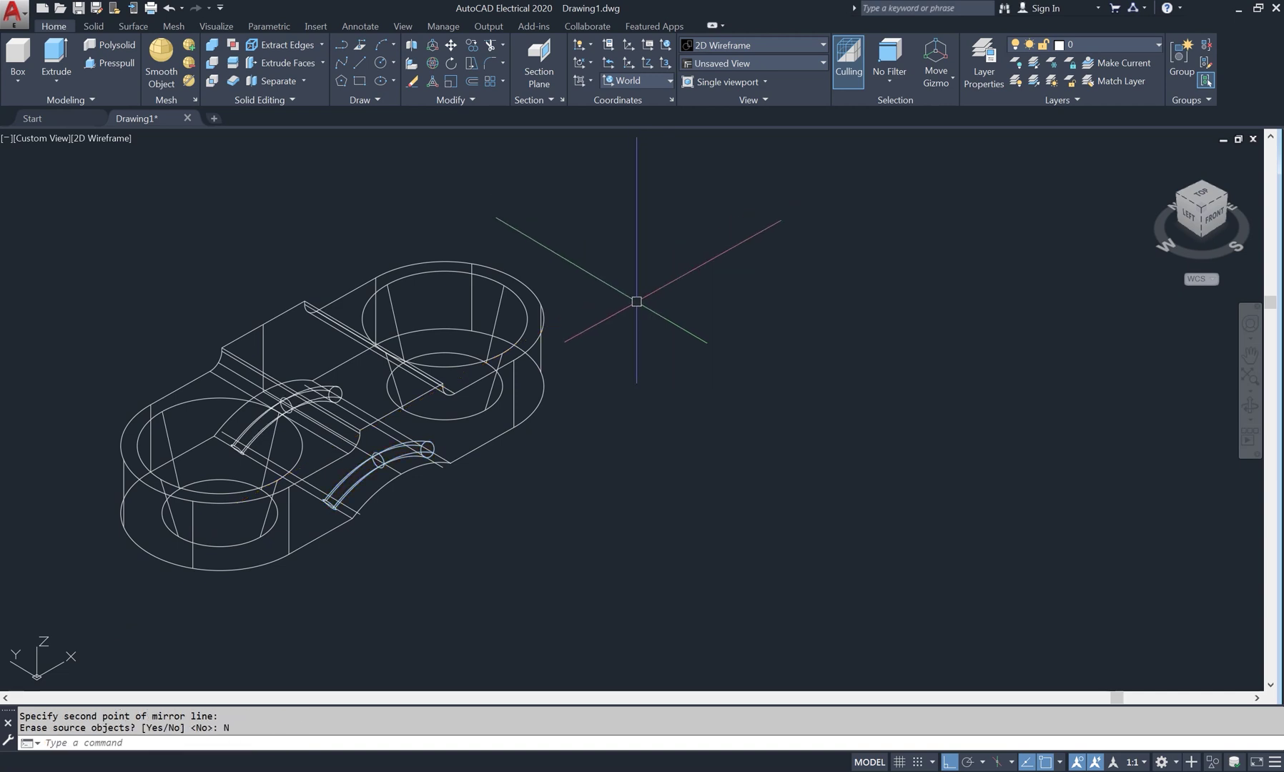
- Recentre the model and switch to the Shaded visual style
scroll(808, 482, "down", 2)
scroll(622, 508, "up", 2)
middle_click_drag(622, 508, 790, 463)
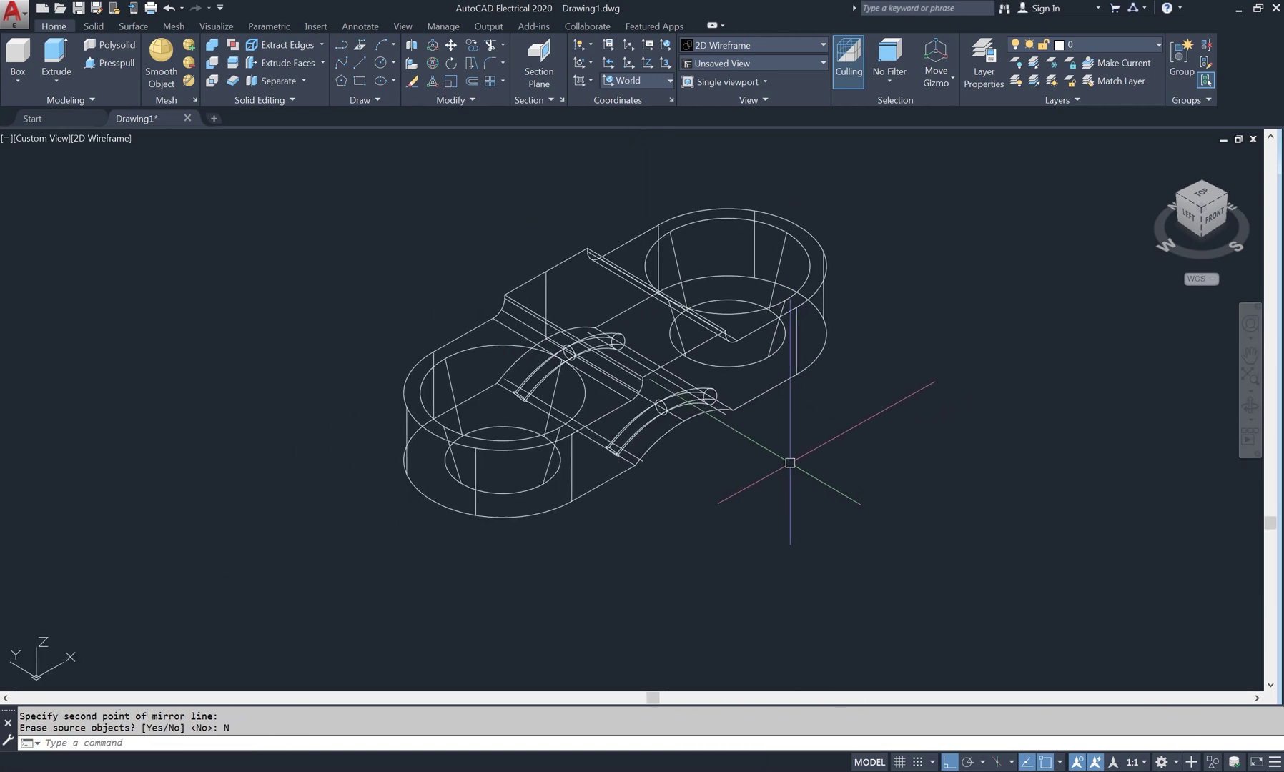
left_click(111, 139)
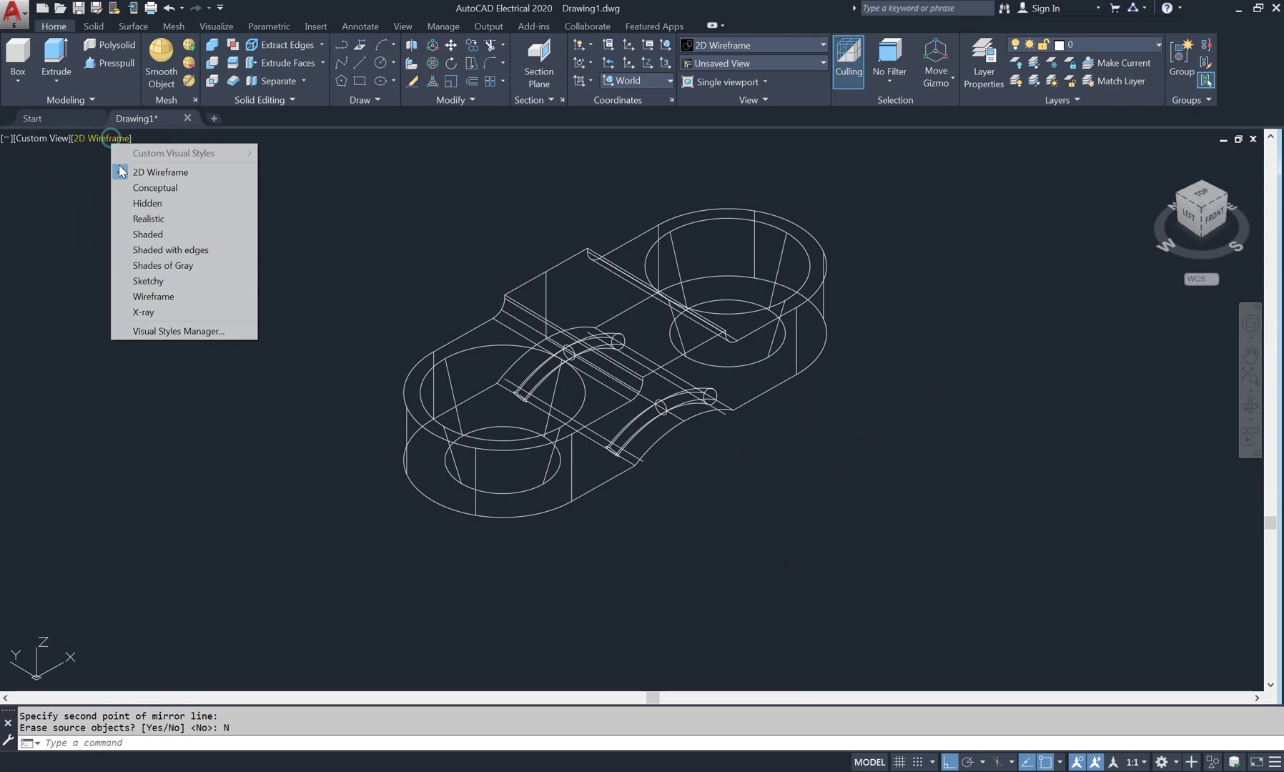
left_click(164, 235)
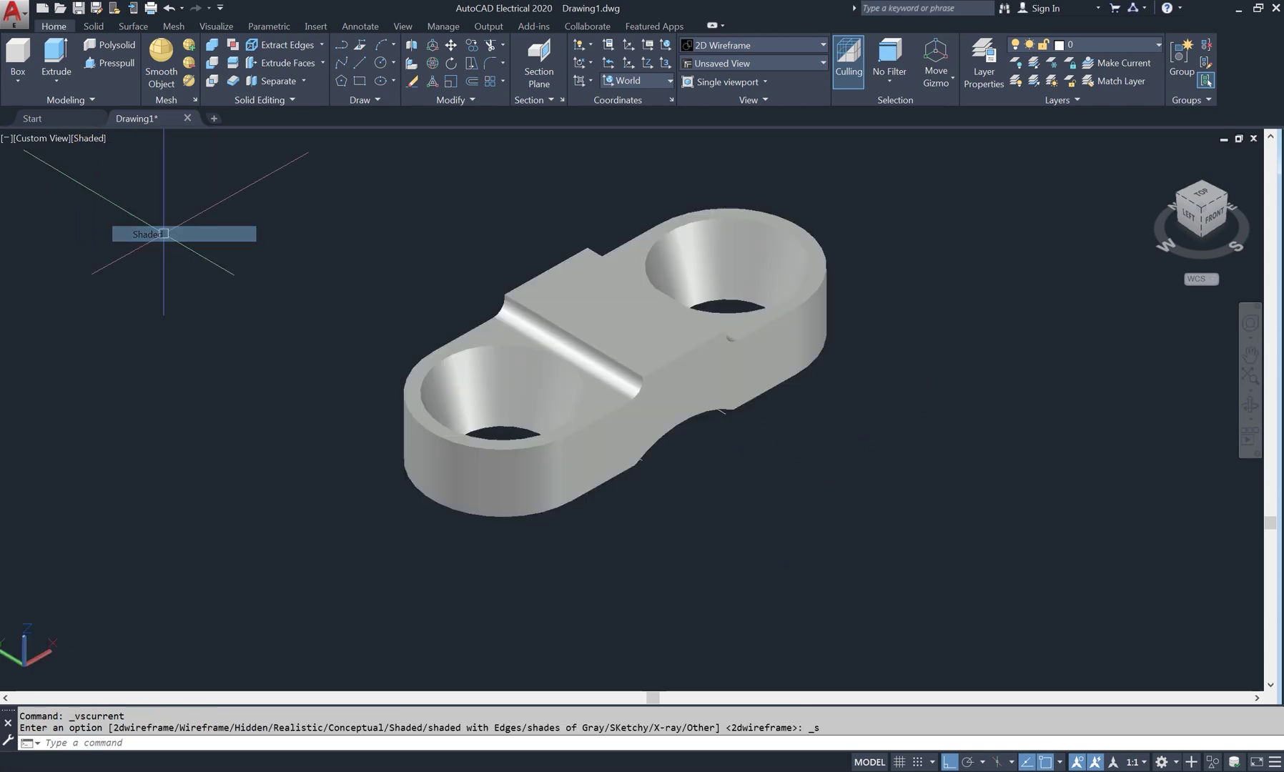
- Orbit around the clamp to inspect the underside tubes from low and top views
left_click(1248, 411)
left_click_drag(821, 451, 767, 283)
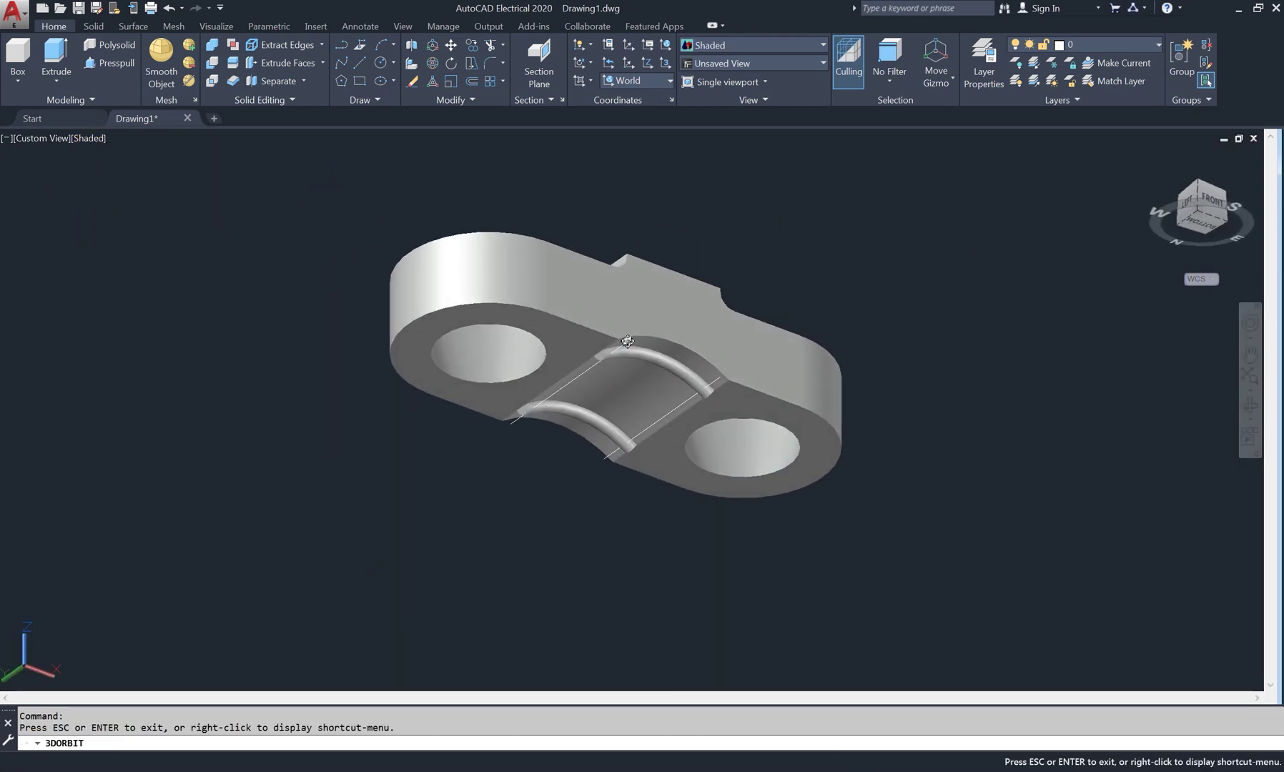
mouse_move(607, 365)
left_mouse_down()
mouse_move(623, 333)
mouse_move(744, 421)
left_mouse_up()
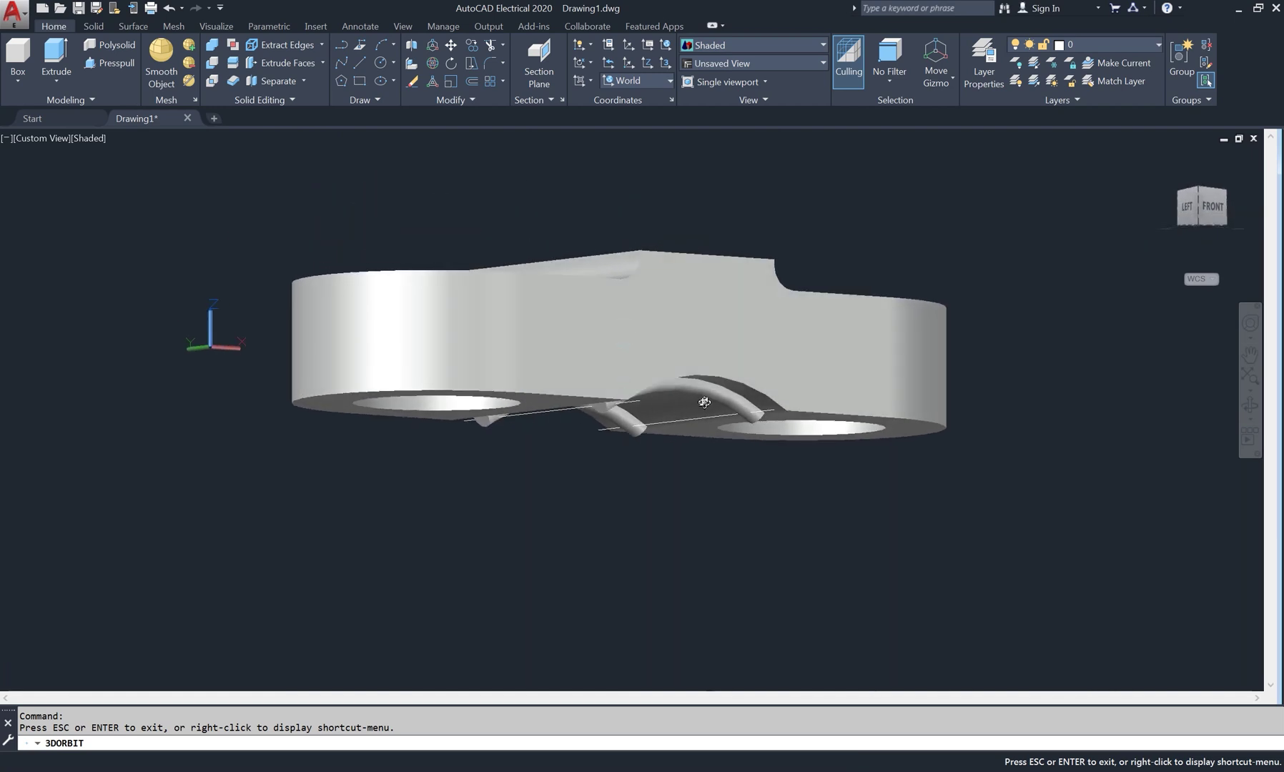
left_click_drag(458, 369, 476, 481)
right_click(359, 213)
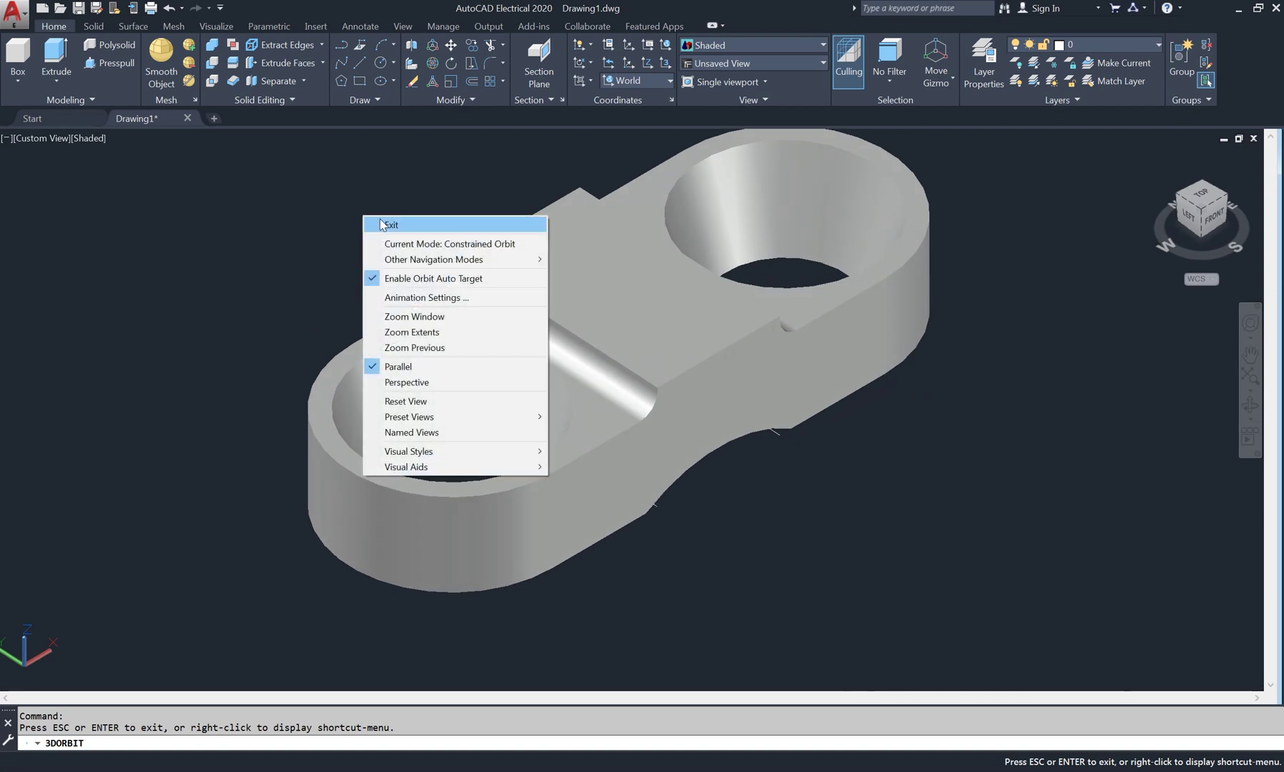
left_click(383, 223)
left_click(89, 138)
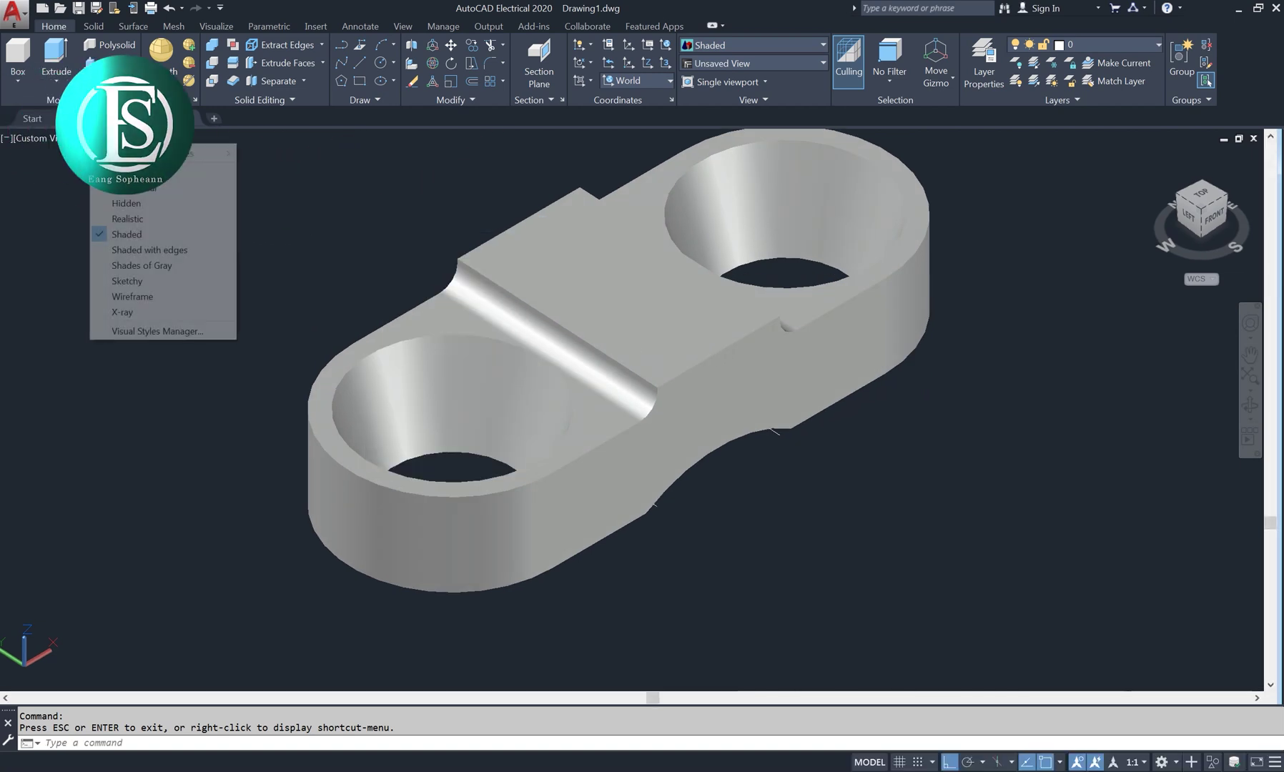
- Return to wireframe display and align the UCS to Front
left_click(207, 166)
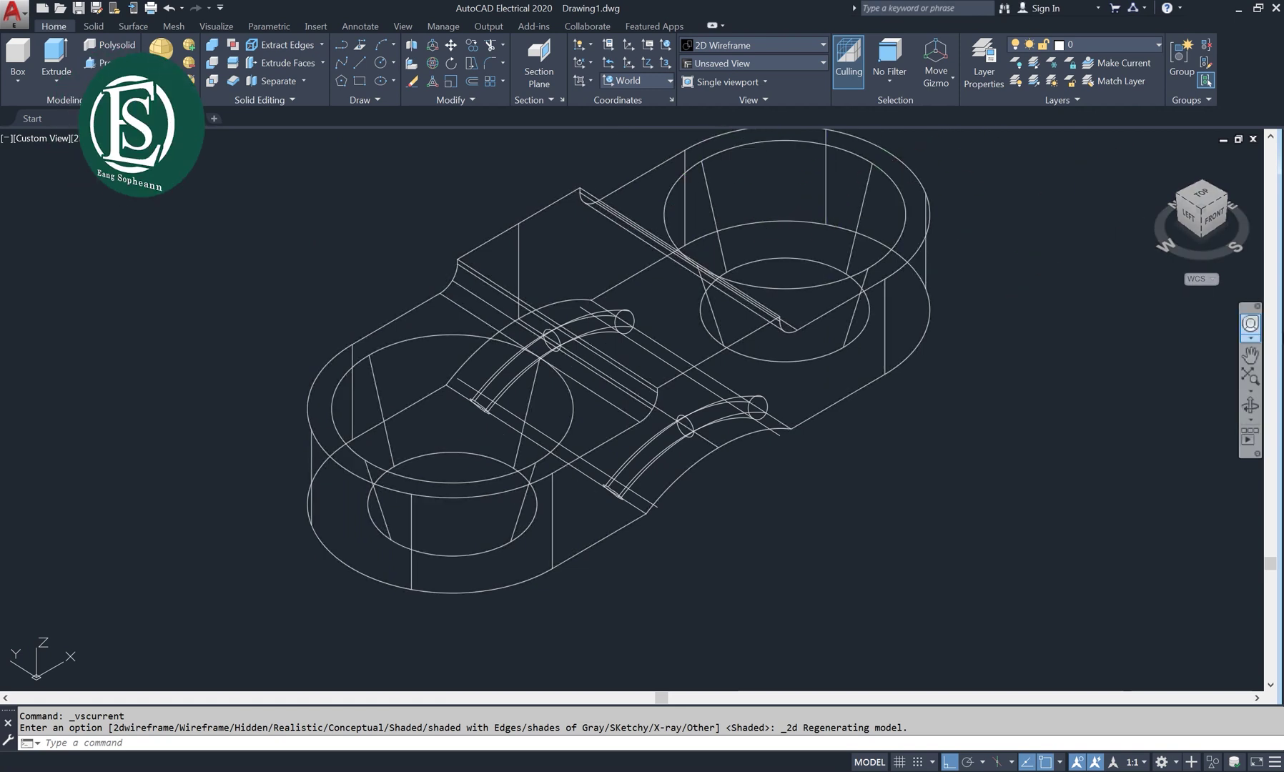
left_click(654, 79)
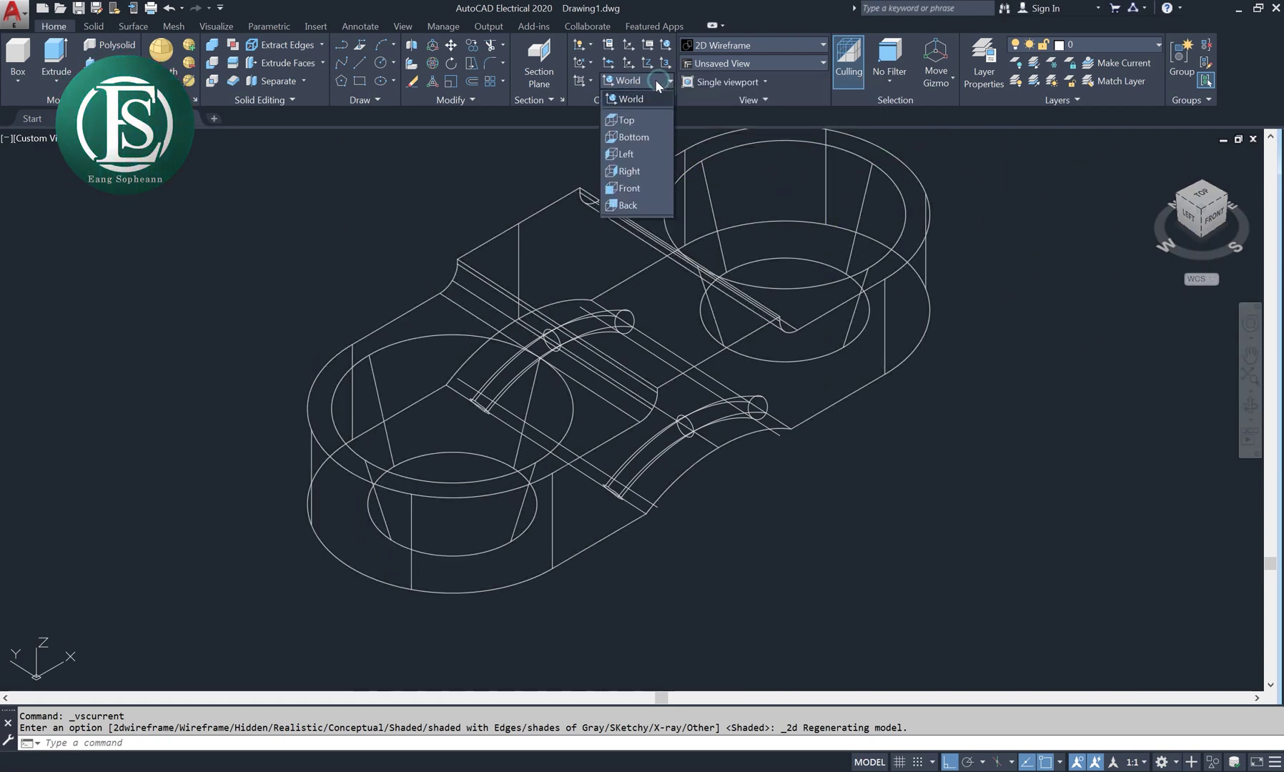
left_click(630, 188)
- Slice both arc tubes with a two-point plane, keeping both halves
type("s")
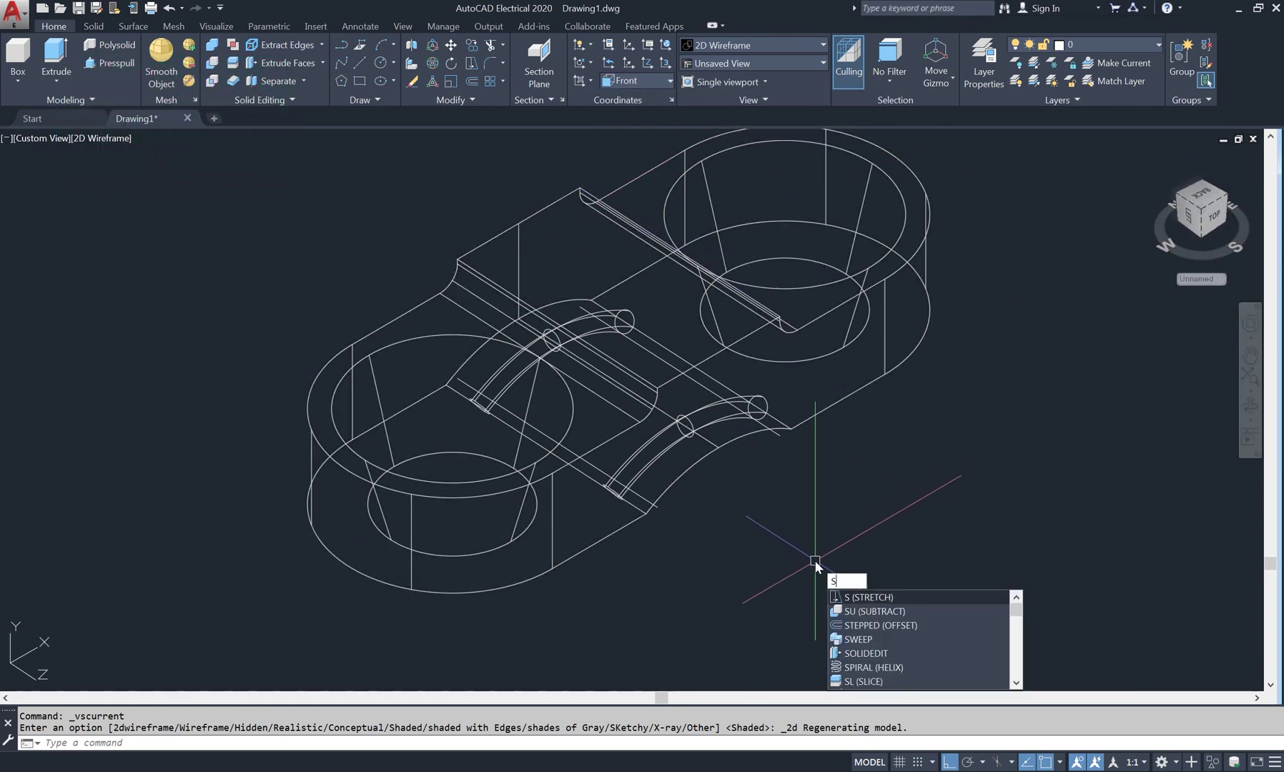
type("l")
key("Return")
left_click(647, 476)
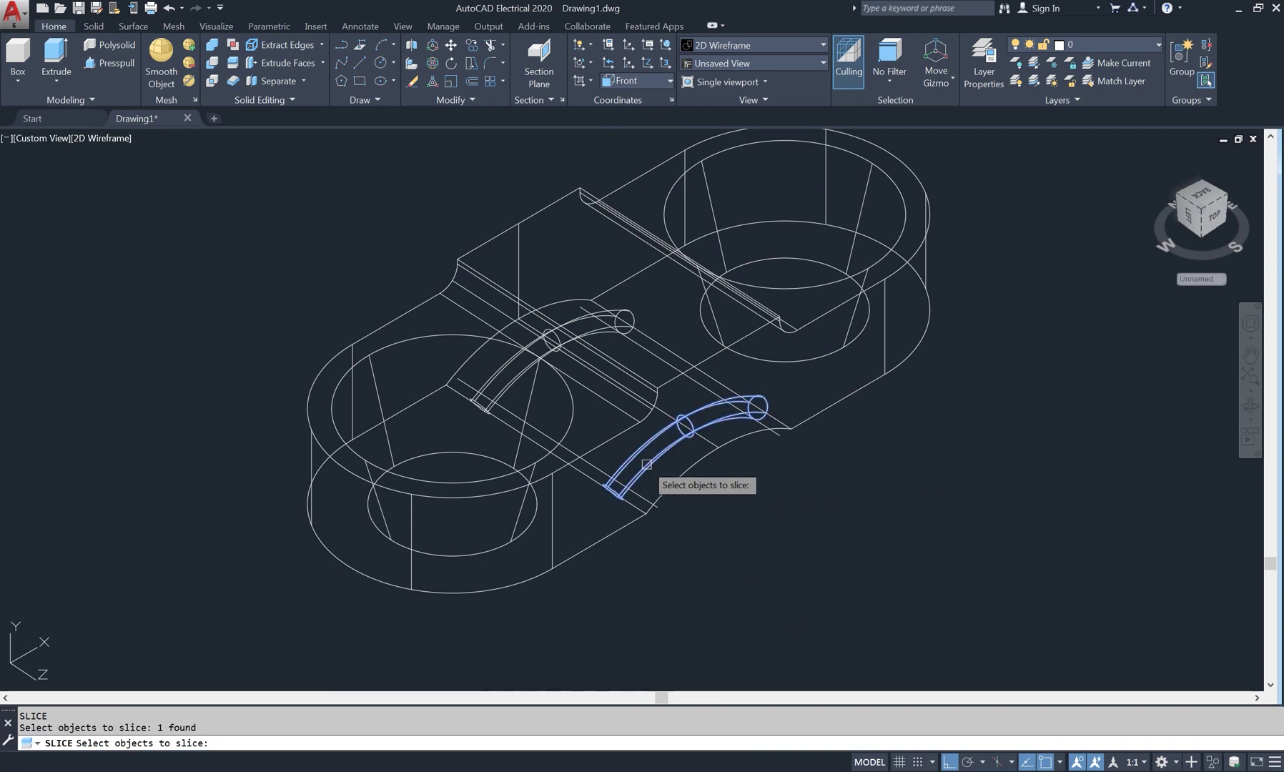
left_click(505, 380)
key("Return")
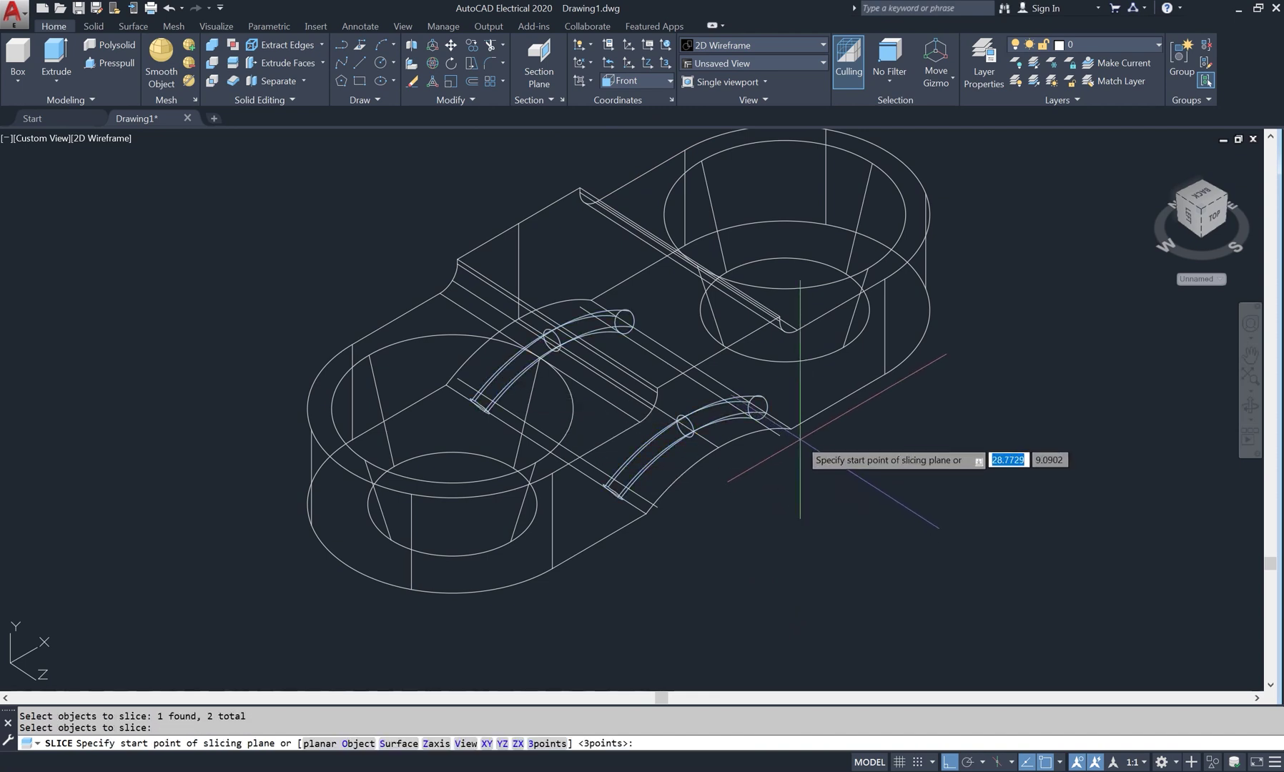
left_click(718, 591)
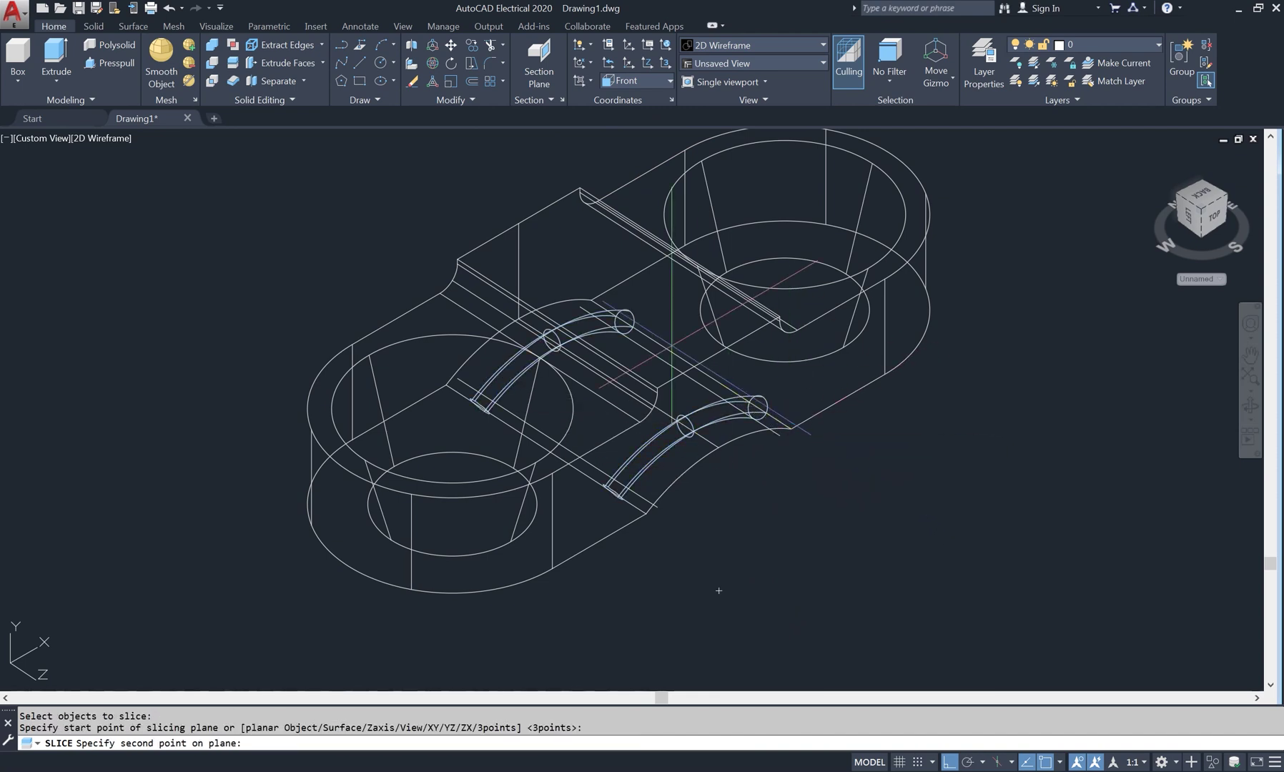
left_click(591, 302)
left_click(414, 390)
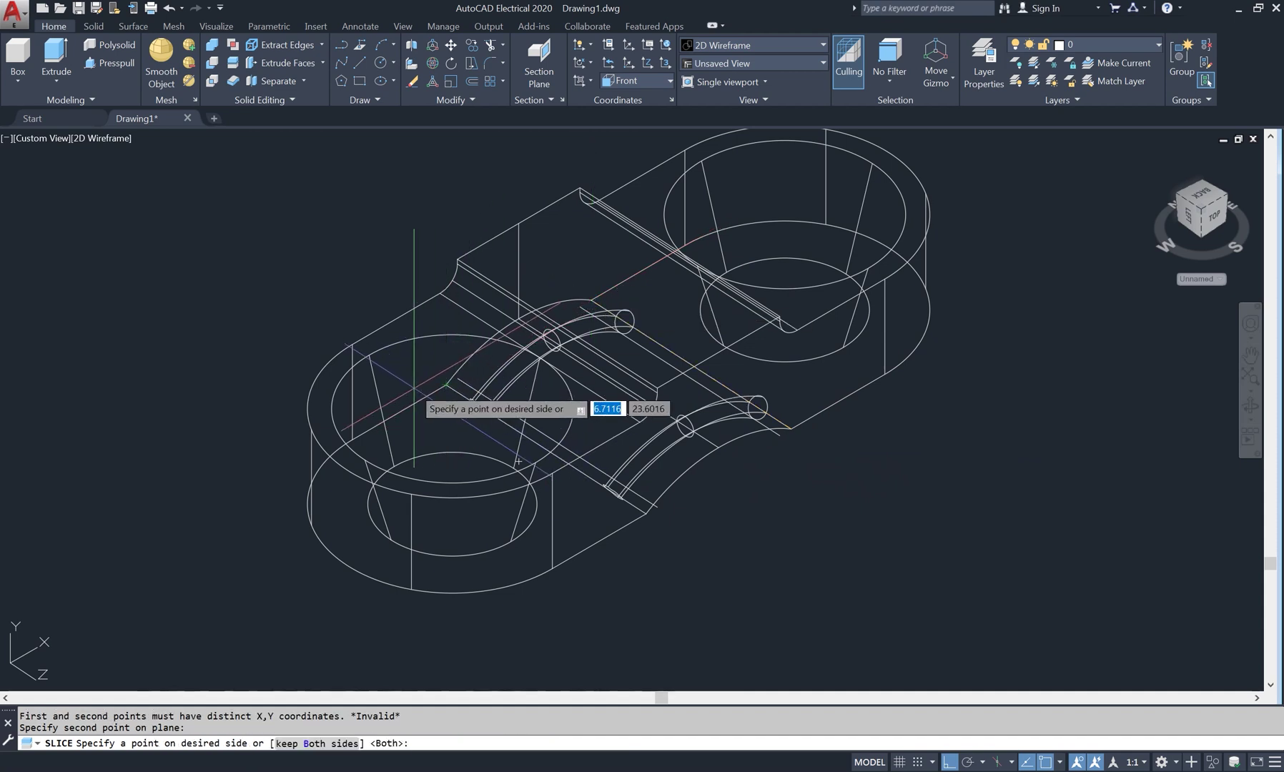
key("Return")
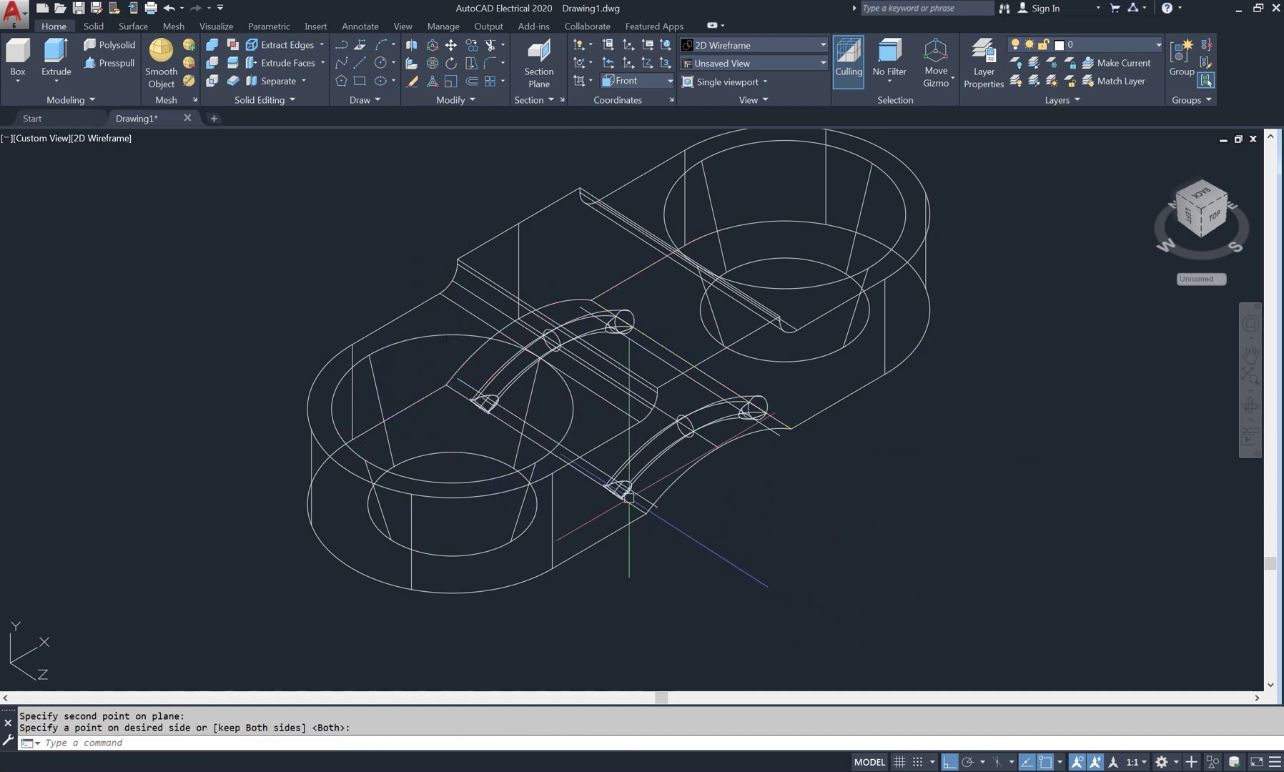
- Select the leftover end pieces of both grooves and switch to Shaded display
scroll(629, 497, "up", 2)
left_click(621, 493)
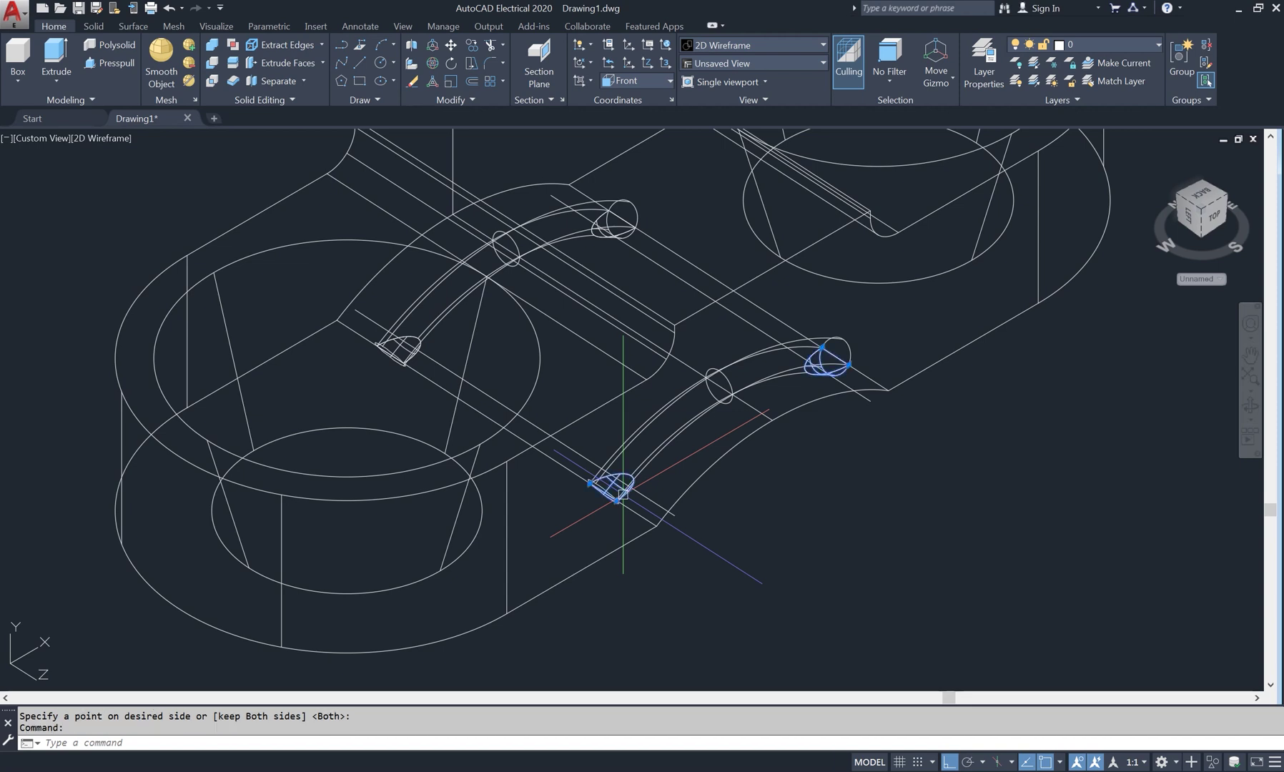
left_click(601, 237)
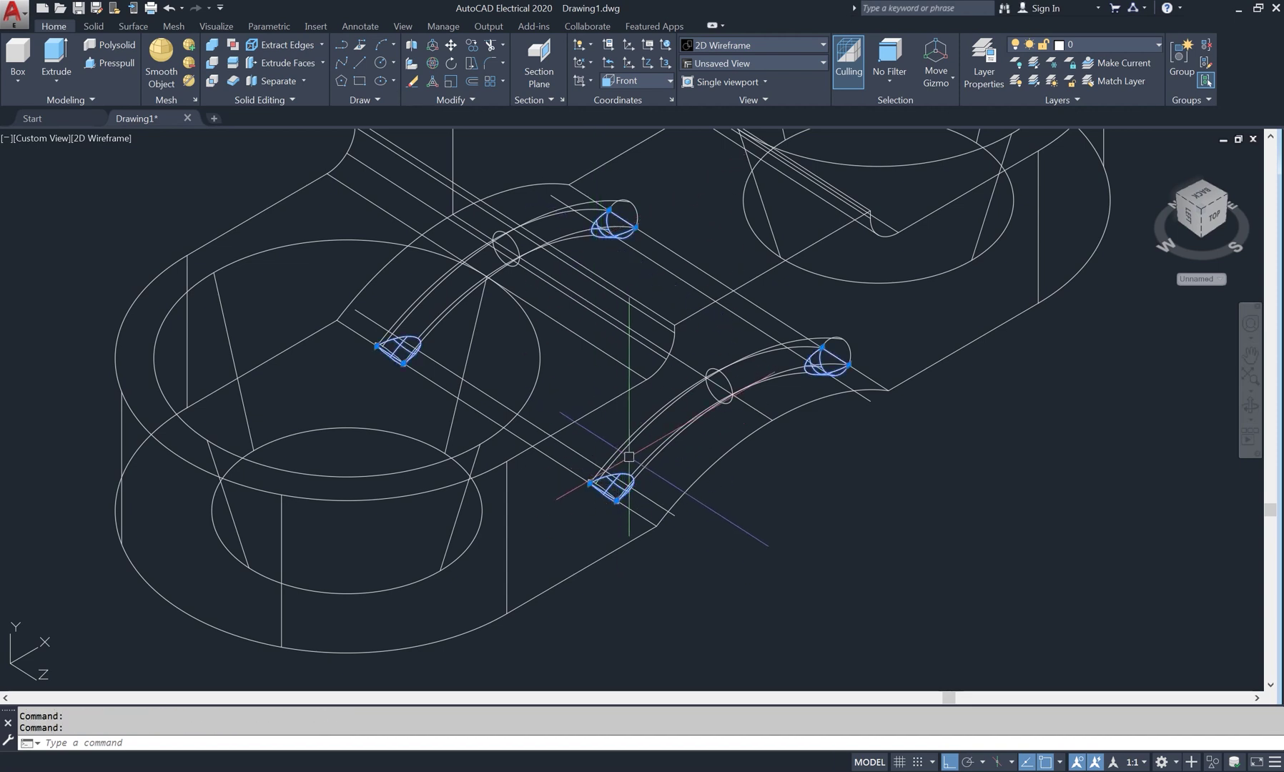
type("E")
left_click(115, 138)
type("E")
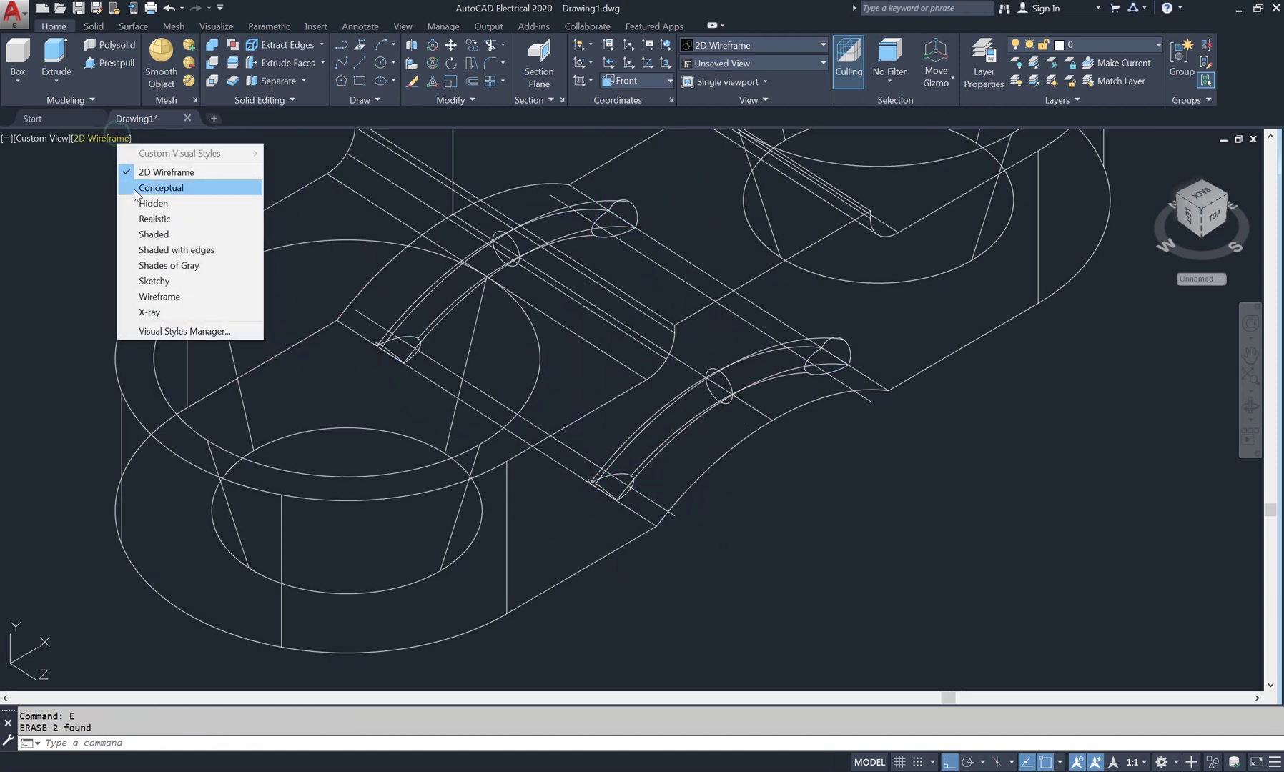
left_click(152, 234)
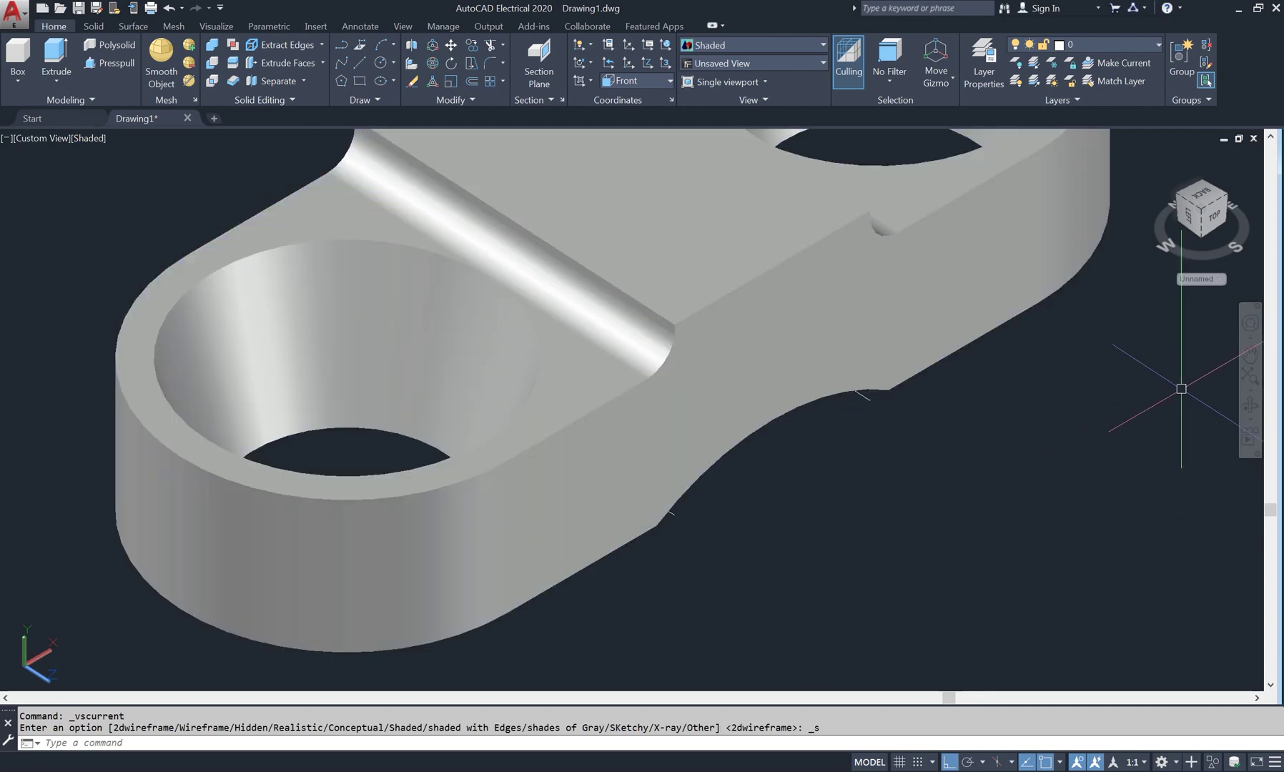
- Orbit to inspect the grooves and select the two stray lines crossing them
left_click_drag(1219, 407, 914, 293)
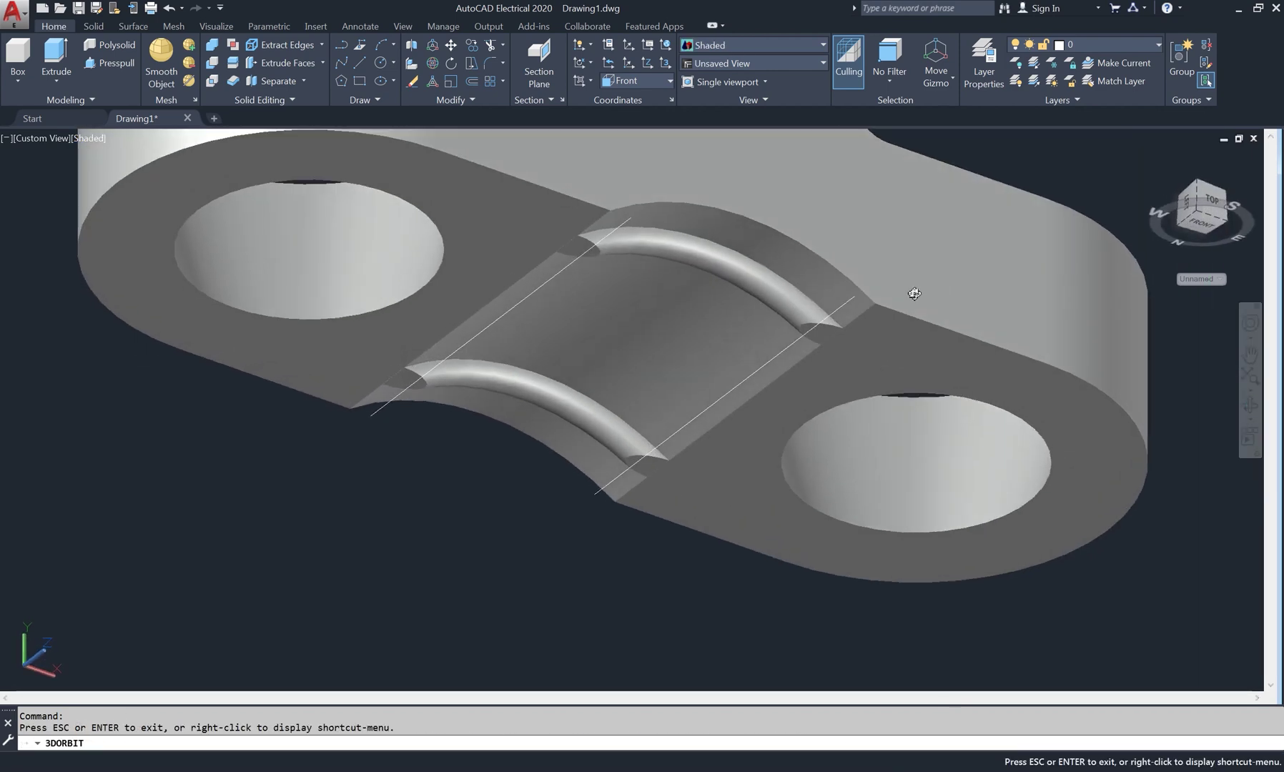
mouse_move(748, 422)
left_mouse_down()
mouse_move(778, 323)
mouse_move(722, 429)
mouse_move(739, 443)
mouse_move(737, 480)
left_mouse_up()
mouse_move(506, 354)
left_mouse_down()
mouse_move(424, 330)
mouse_move(367, 367)
mouse_move(534, 428)
mouse_move(513, 378)
left_mouse_up()
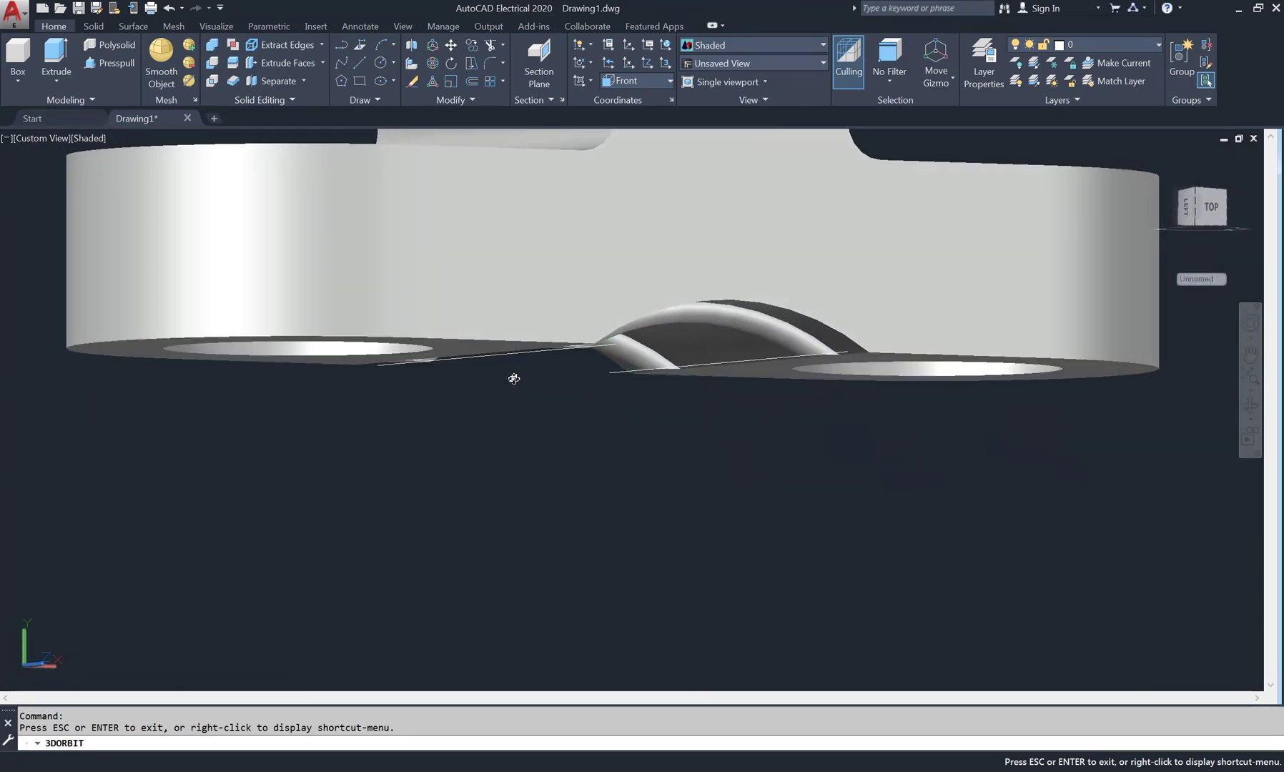
right_click(918, 244)
left_click(952, 252)
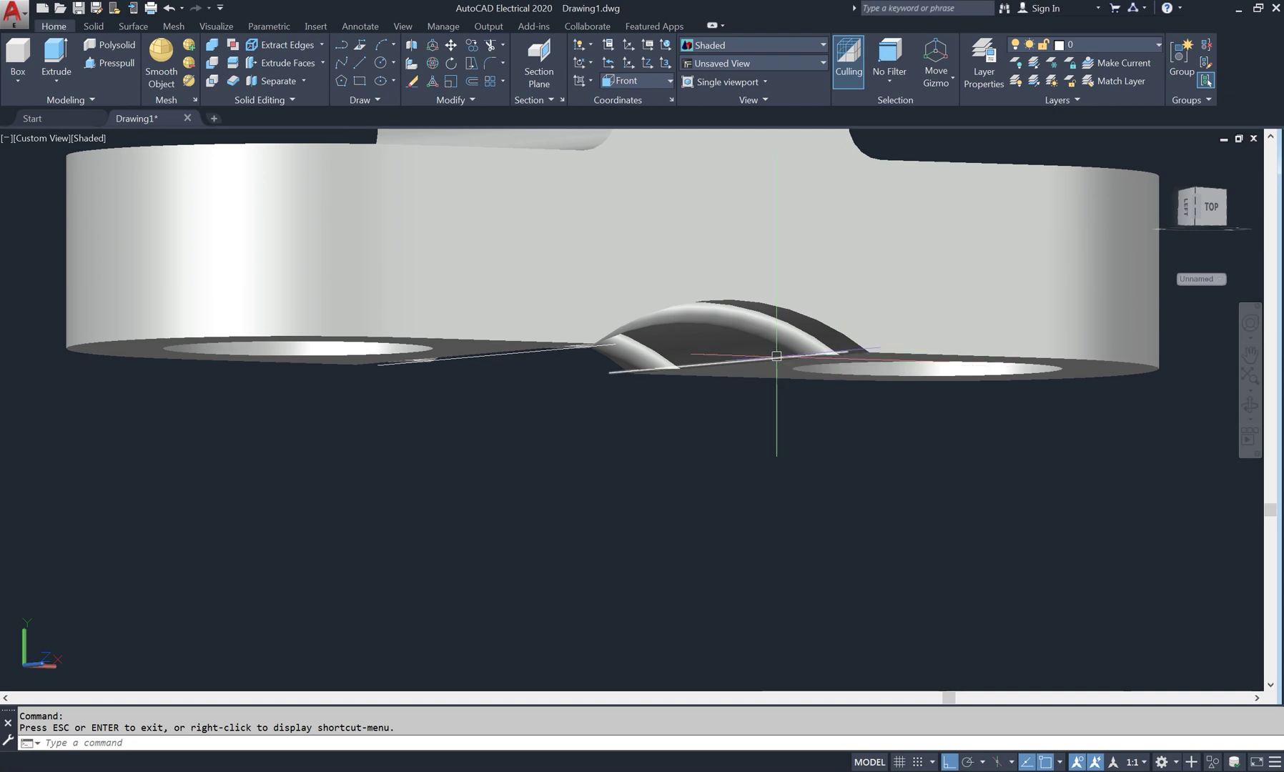
left_click(760, 359)
left_click(607, 345)
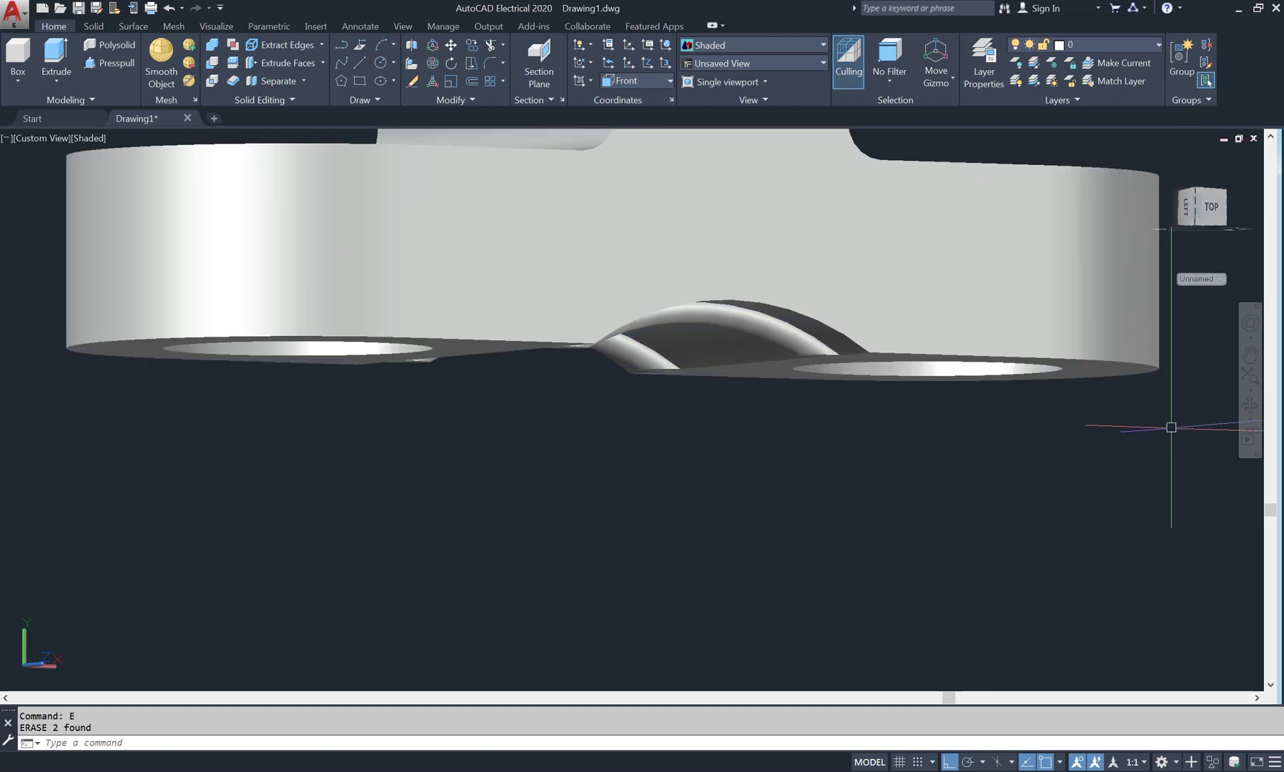
- Orbit between angled and side-on views to check the part
left_click(1251, 405)
left_click_drag(685, 410, 693, 544)
scroll(694, 543, "down", 4)
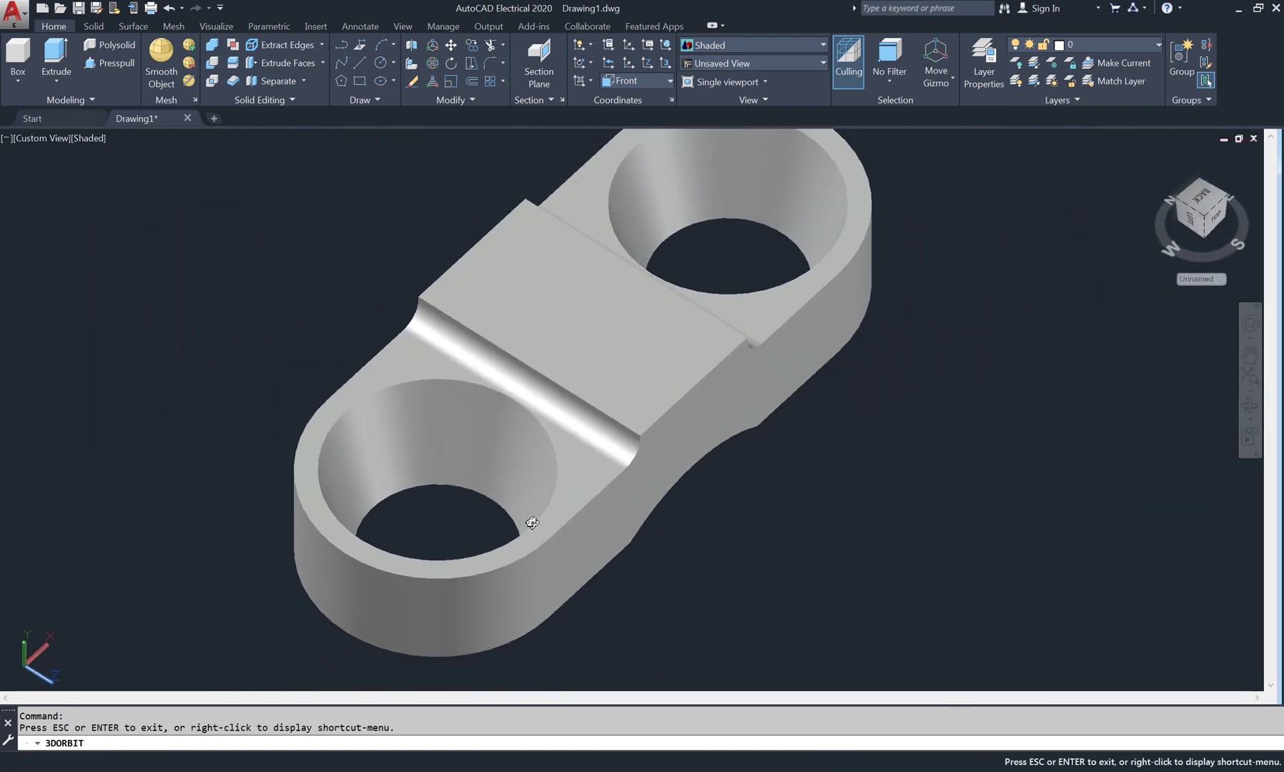
scroll(533, 524, "down", 2)
left_click_drag(735, 478, 736, 422)
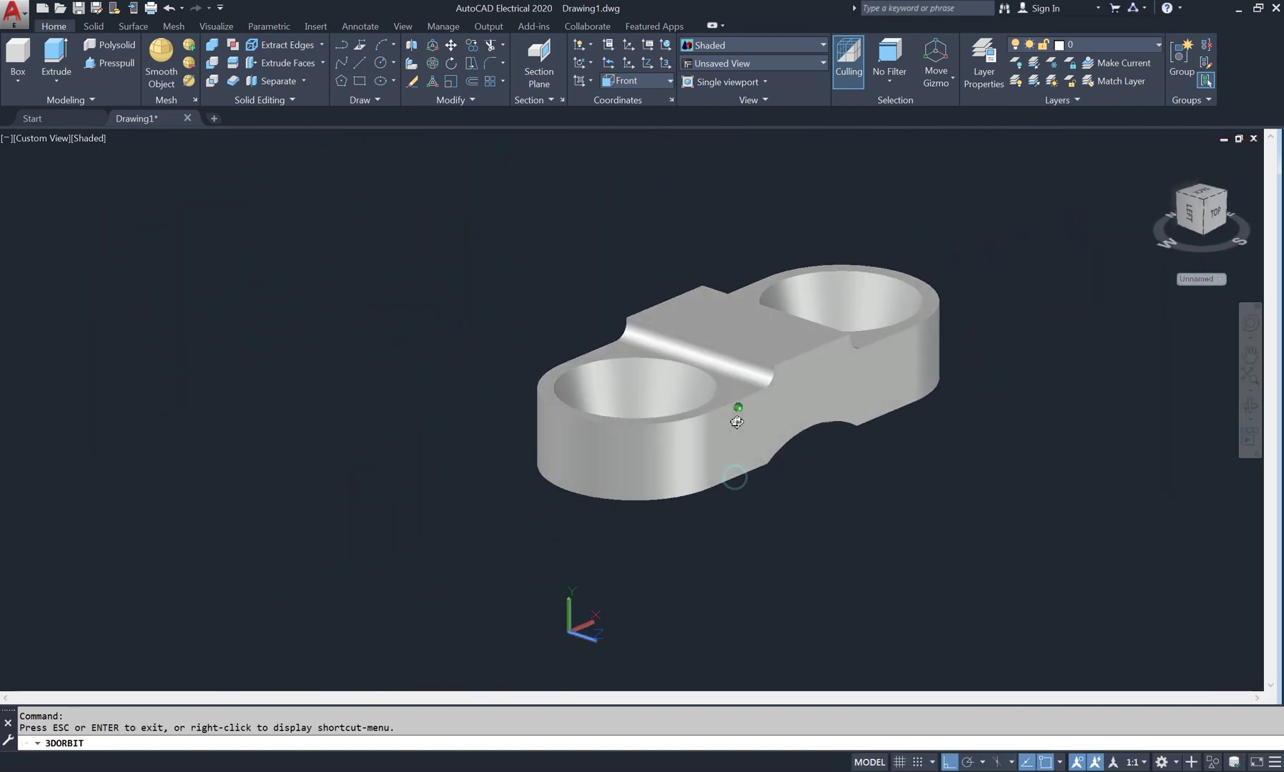
right_click(965, 240)
left_click(993, 242)
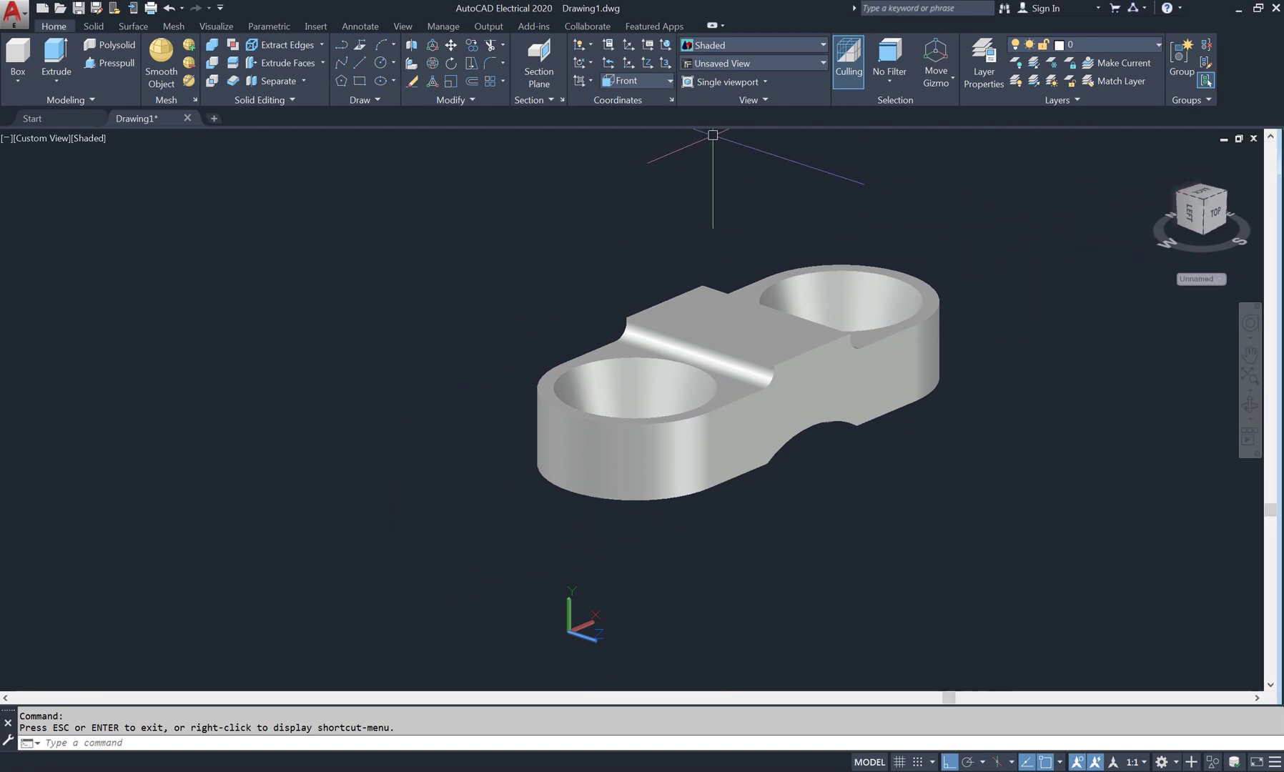
- Set the UCS back to World and orbit to a steeper top view
left_click(670, 80)
left_click(635, 97)
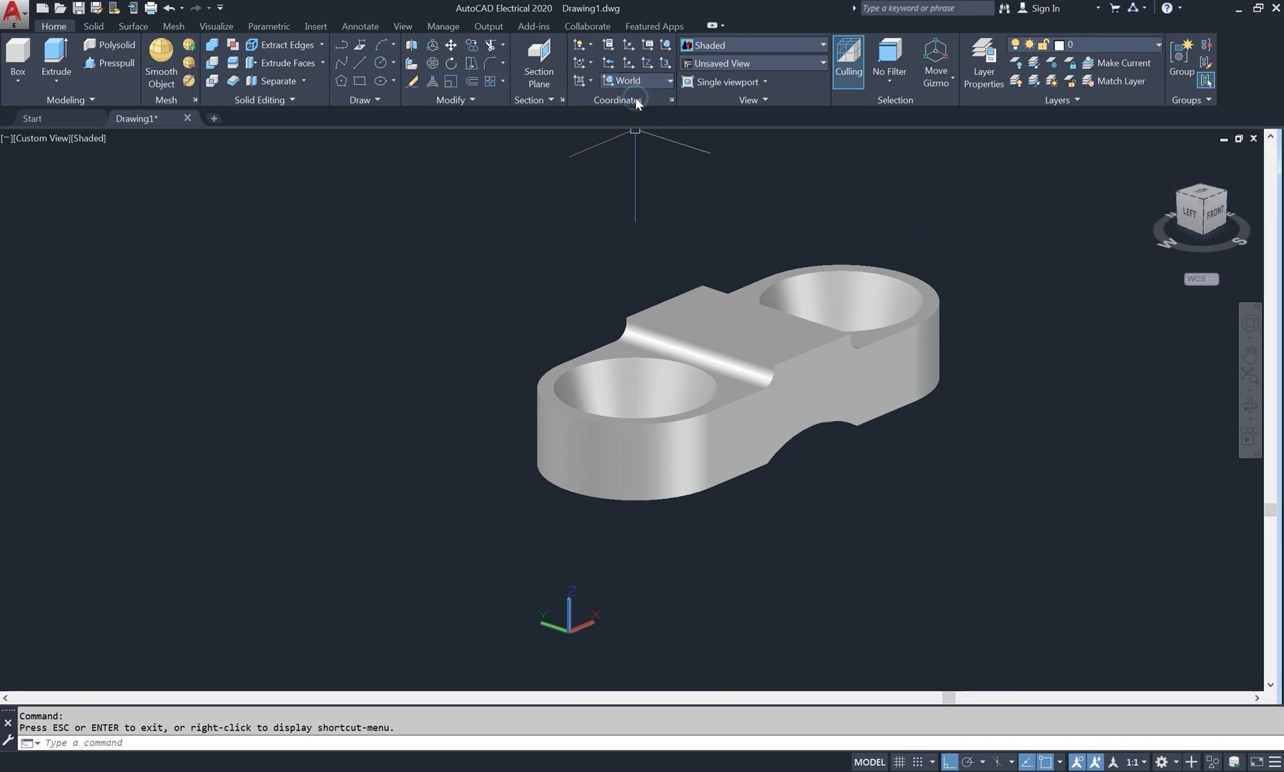
scroll(962, 408, "up", 2)
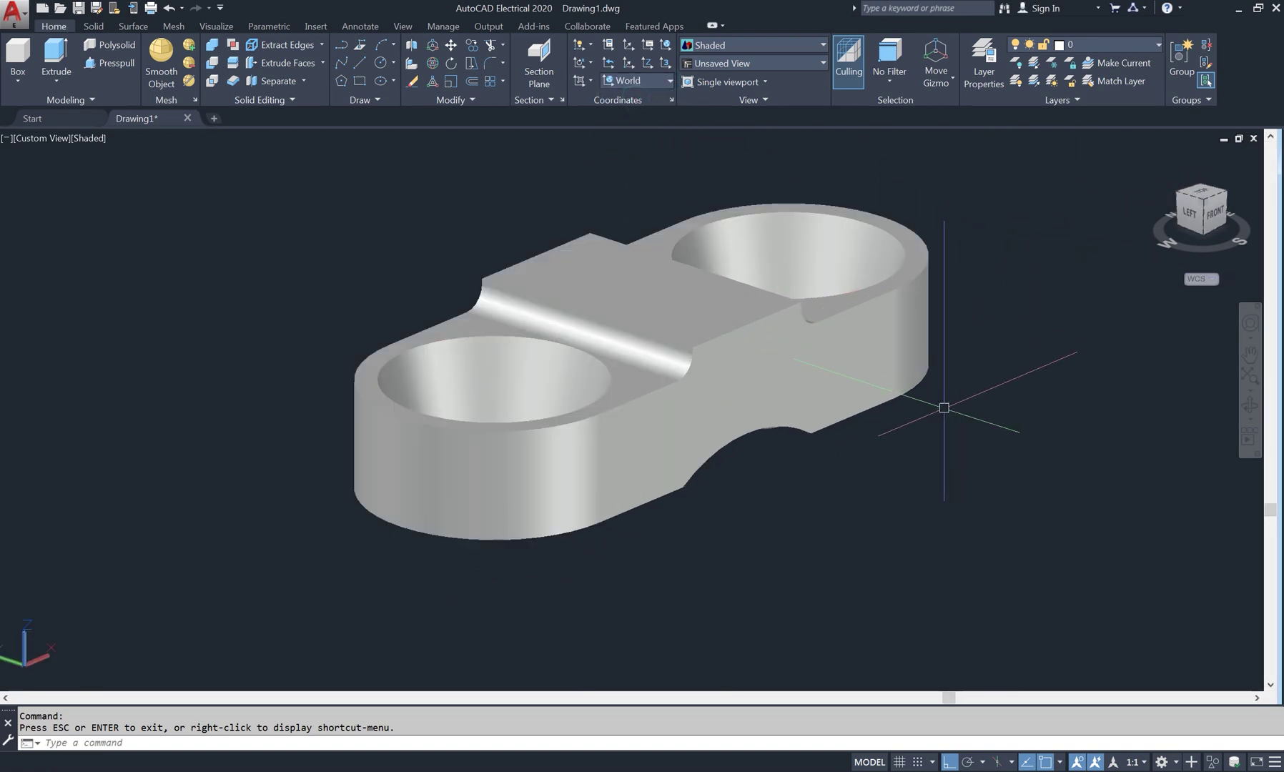
left_click(1248, 408)
mouse_move(795, 443)
left_mouse_down()
mouse_move(792, 491)
mouse_move(759, 519)
mouse_move(726, 315)
mouse_move(545, 286)
mouse_move(424, 347)
mouse_move(634, 356)
mouse_move(721, 446)
mouse_move(974, 482)
mouse_move(1075, 459)
mouse_move(1015, 461)
mouse_move(1023, 498)
left_mouse_up()
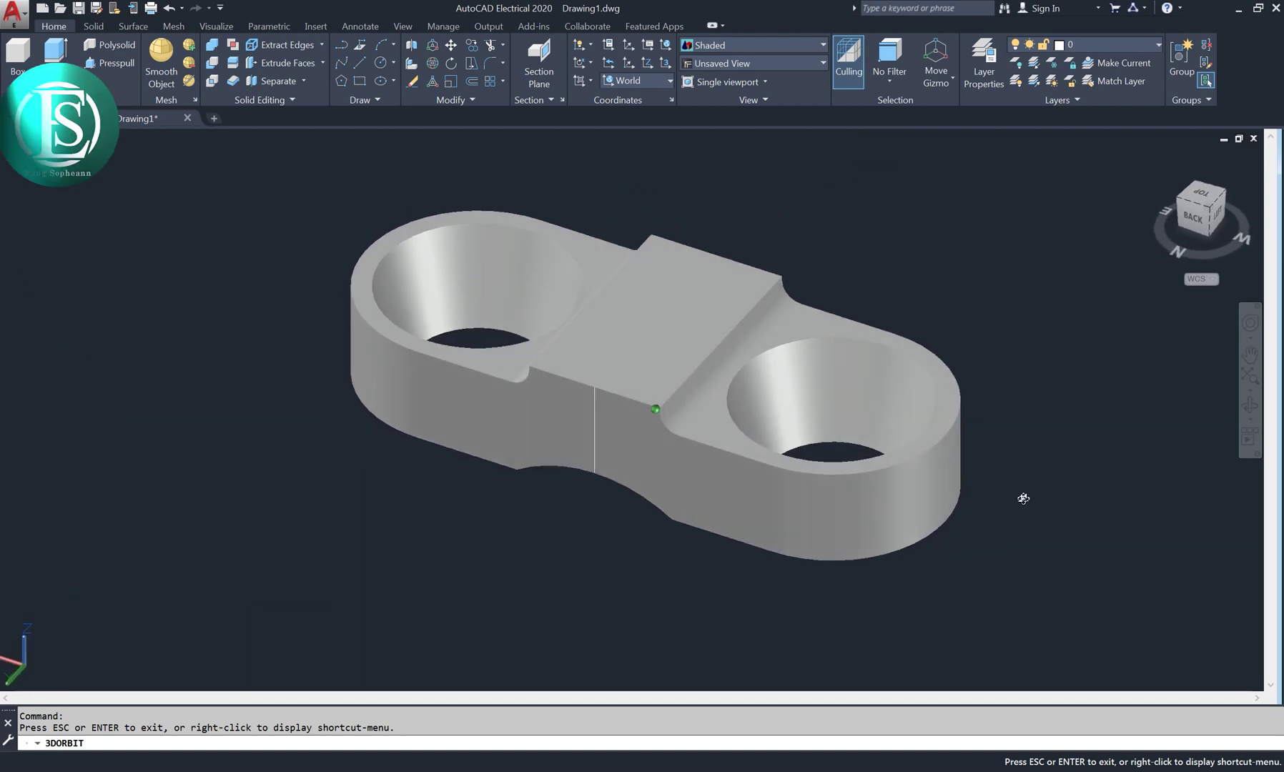
- Erase the remaining stray line with E
right_click(940, 504)
left_click(961, 250)
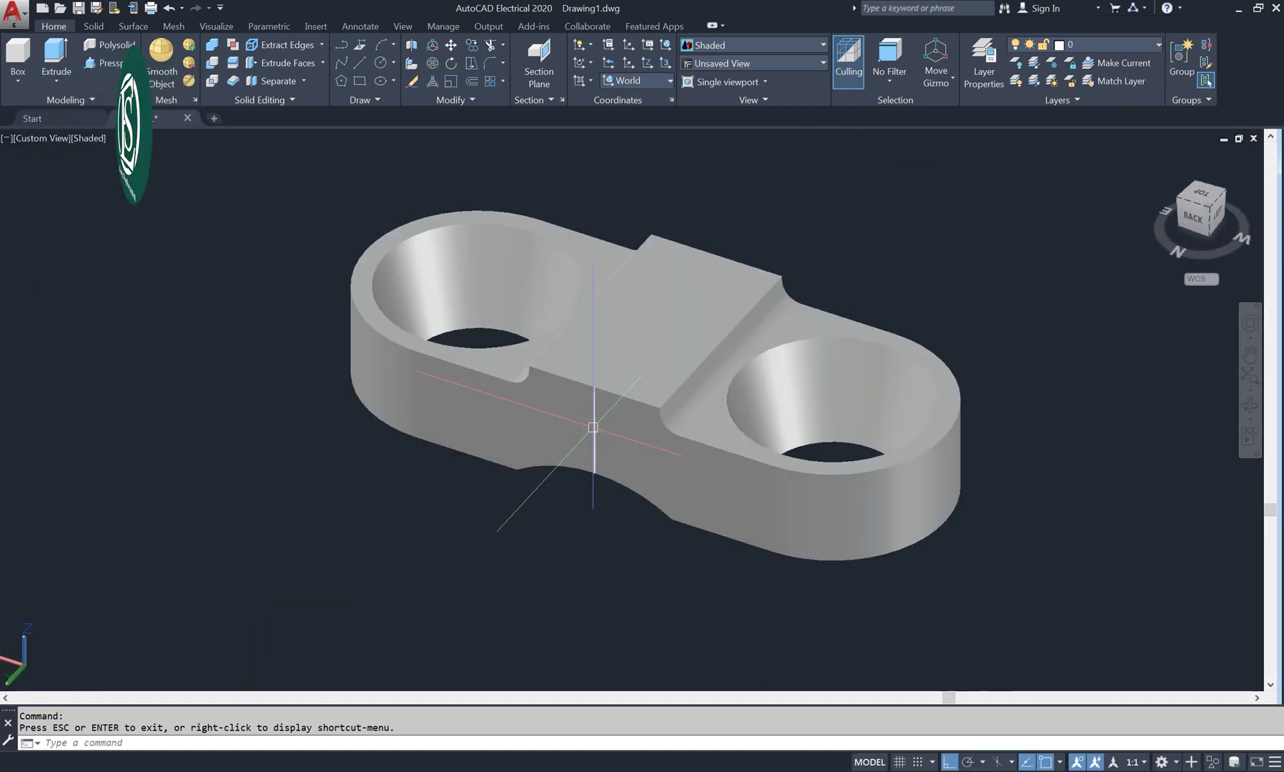
left_click(587, 429)
key("e")
key("Return")
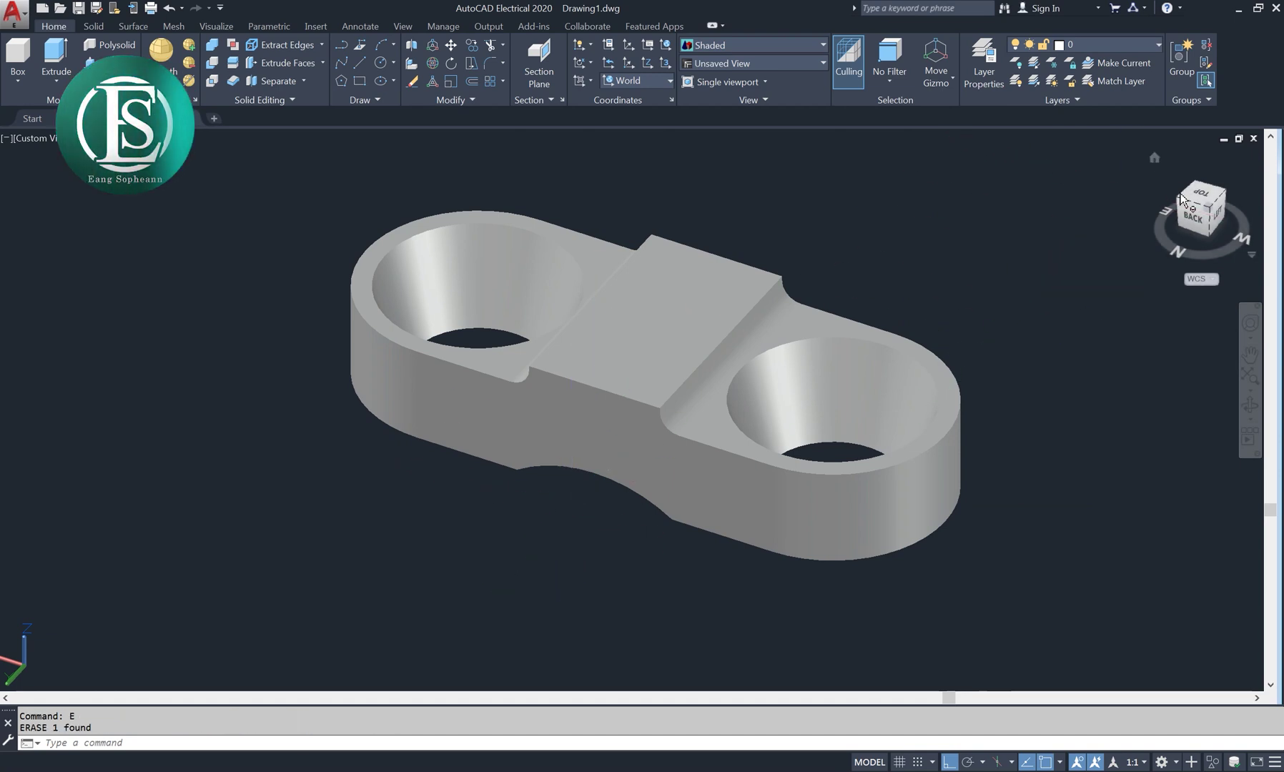
- Switch to SW Isometric and union the clamp body and both rods into one solid
left_click(1154, 157)
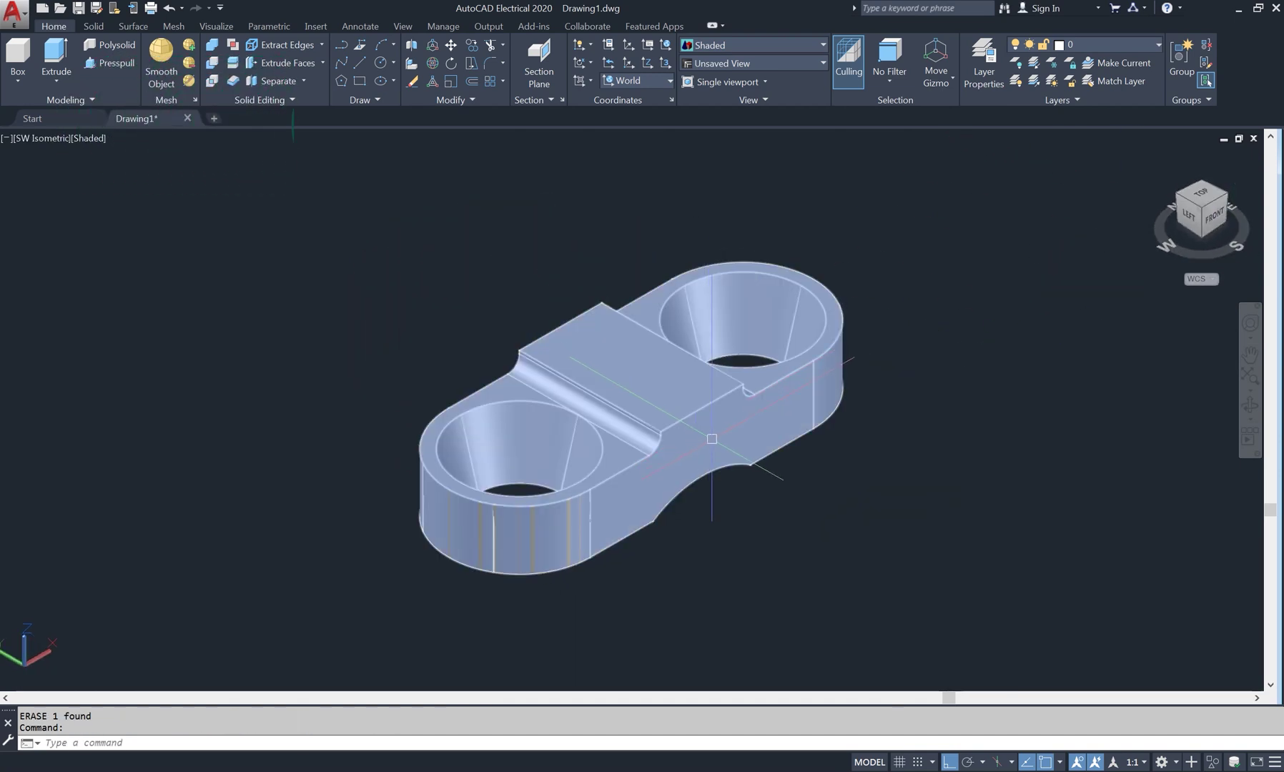
type("un")
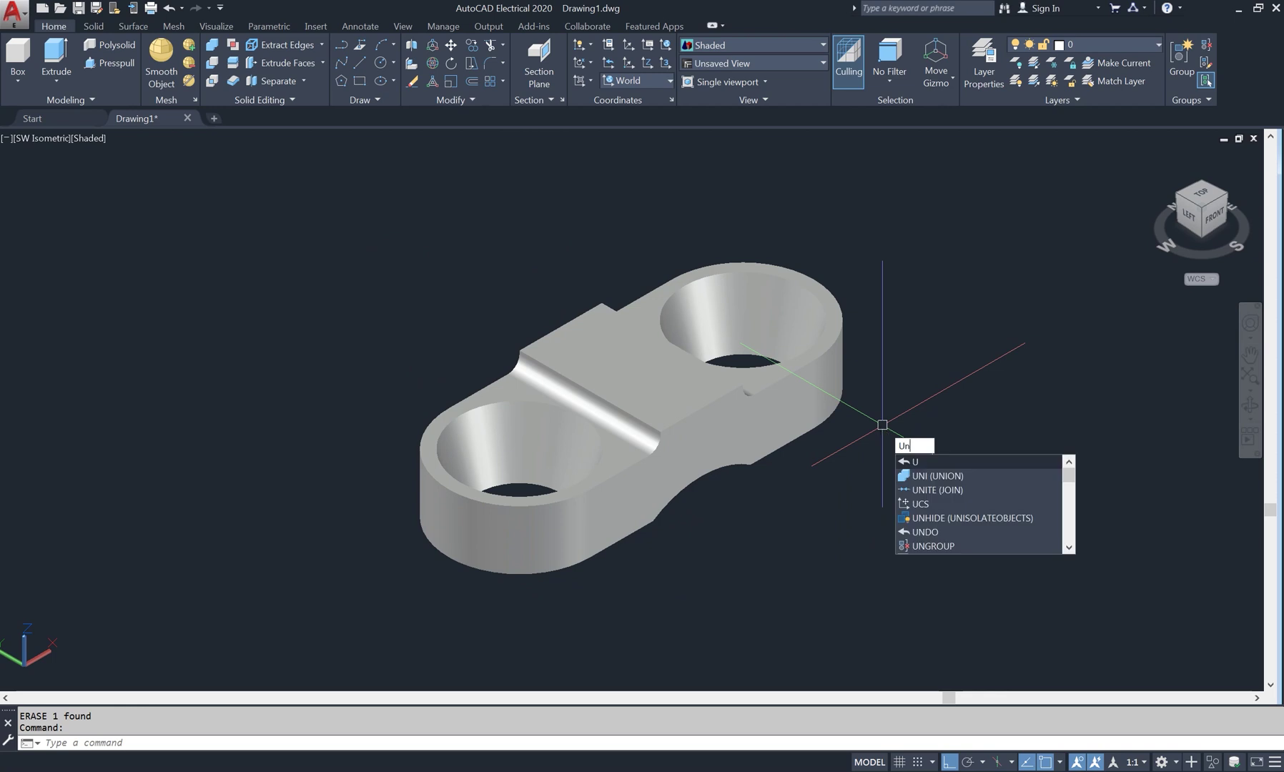
type("i")
key("Return")
left_click(862, 226)
left_click(444, 622)
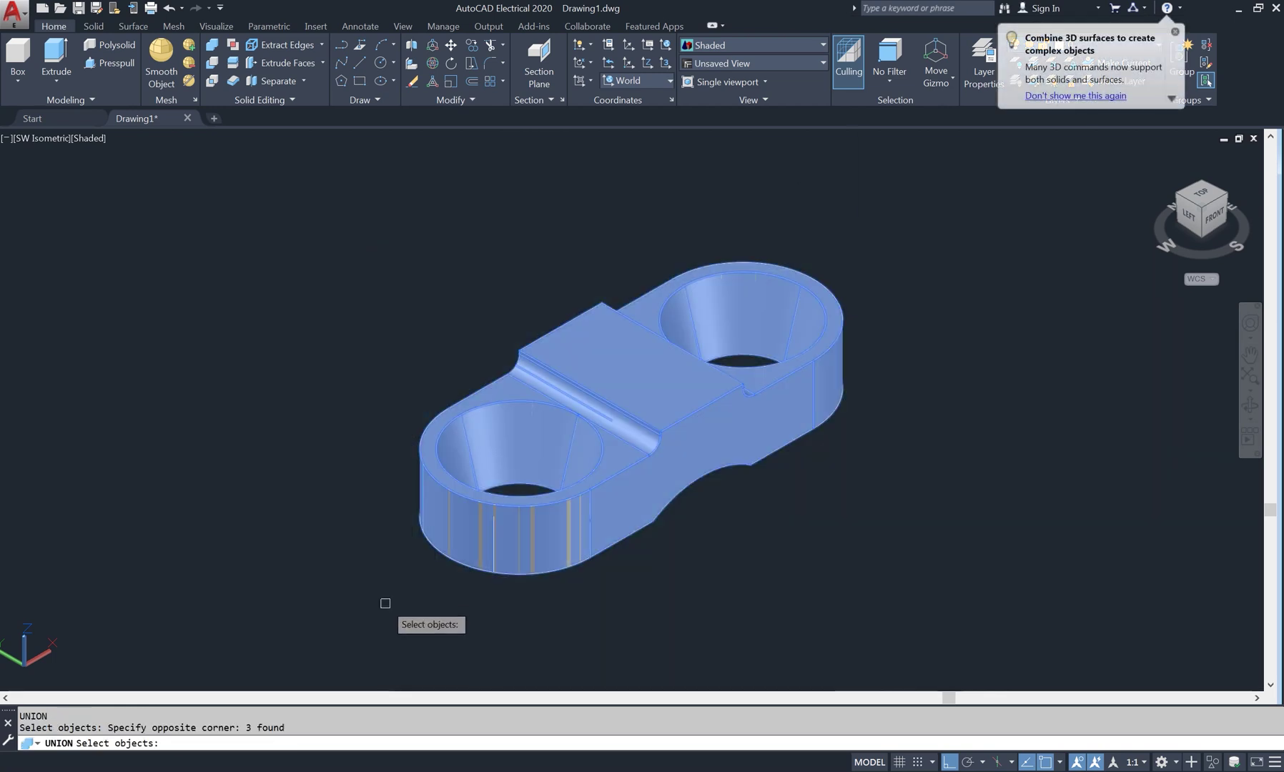
key("Return")
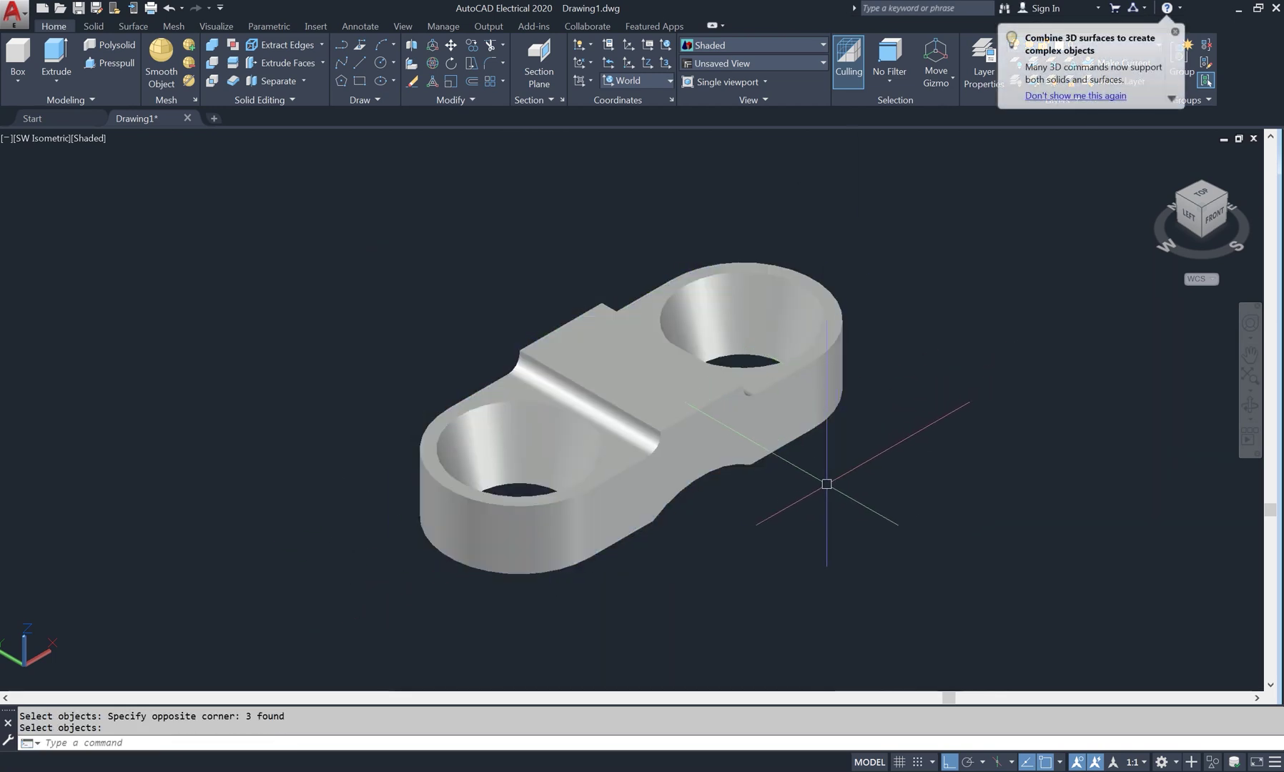
- Reposition the model and bring up the battery clamp.png reference
mouse_move(738, 515)
middle_mouse_down()
mouse_move(833, 449)
mouse_move(877, 494)
middle_mouse_up()
scroll(833, 449, "up", 2)
key("Return")
key("Return")
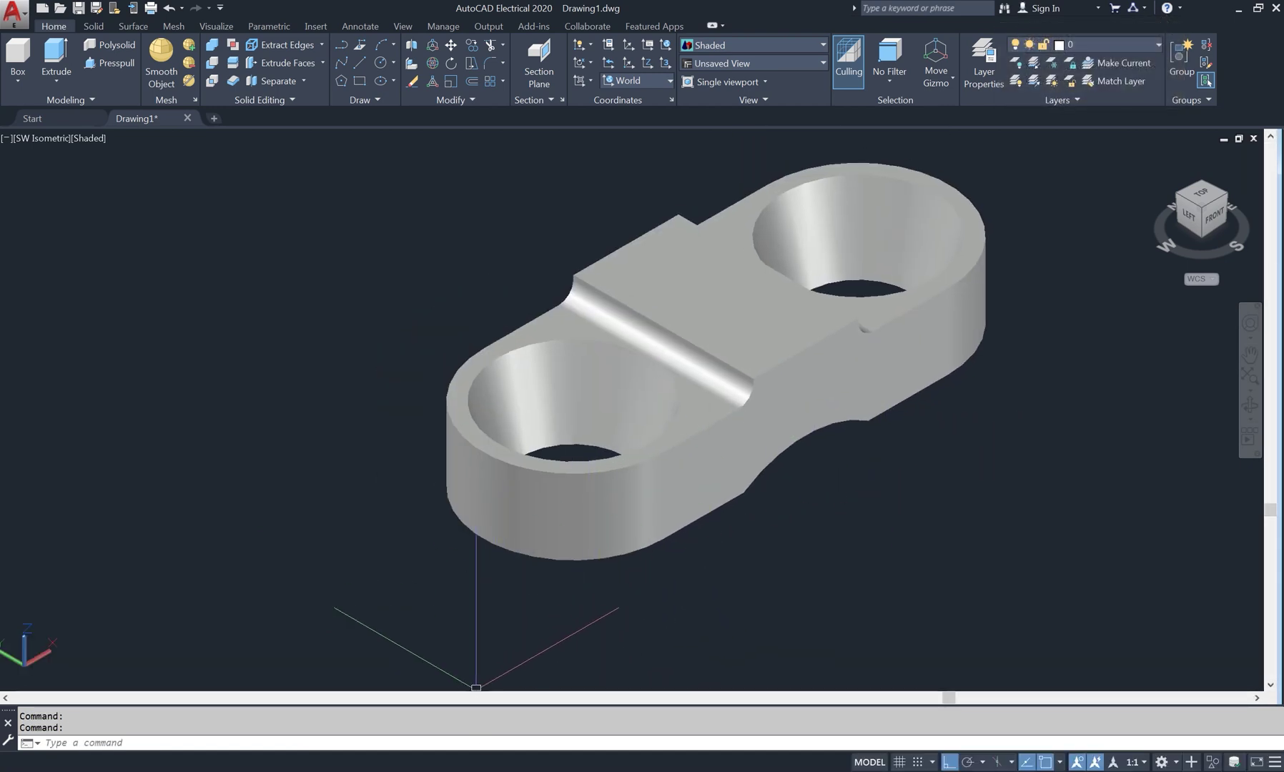
key("alt+Tab")
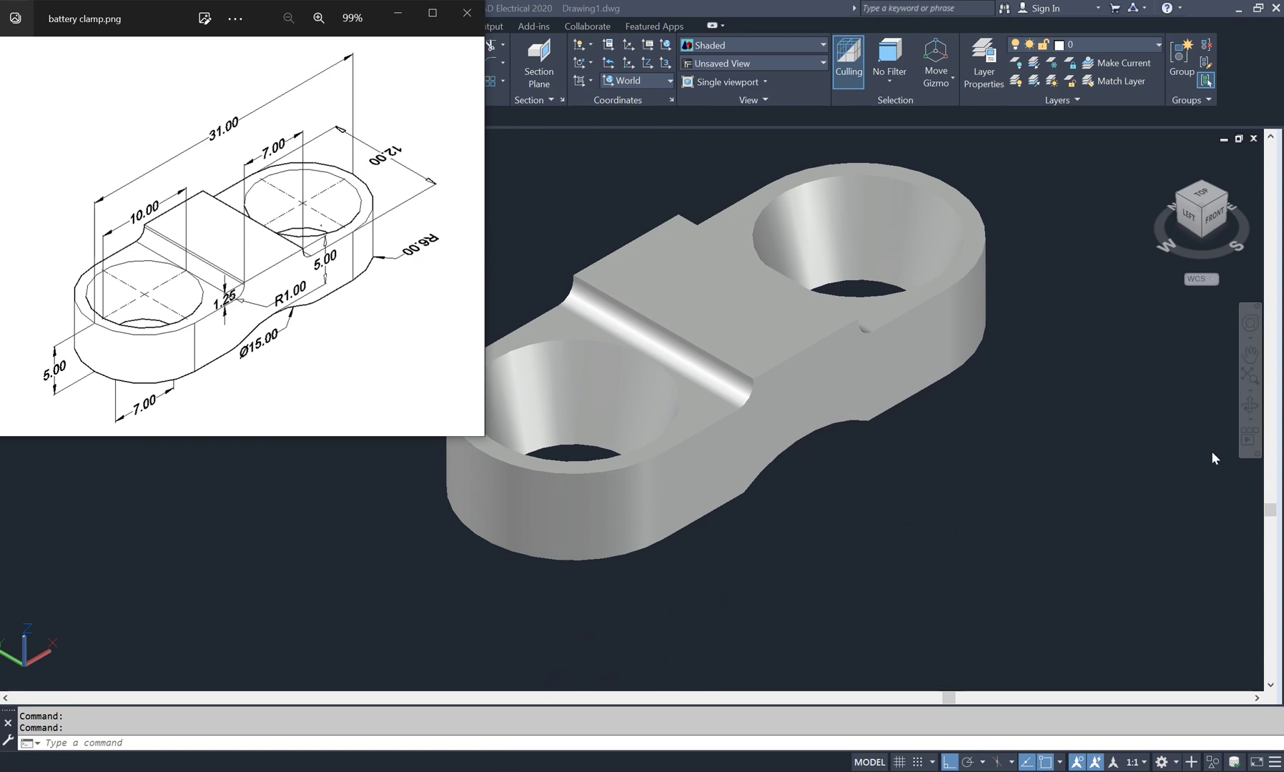
- Pan the clamp model right and down in the viewport
key("alt+Tab")
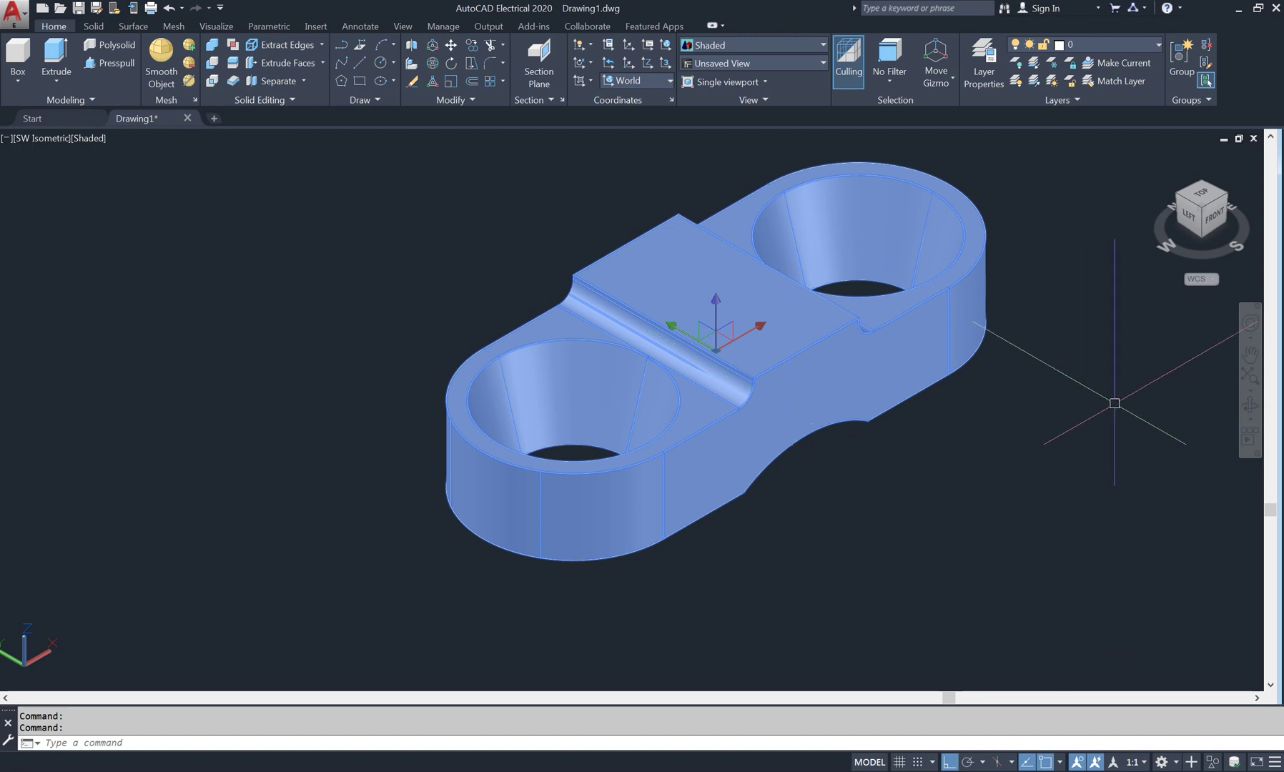
left_click(1250, 353)
left_click_drag(888, 502, 966, 522)
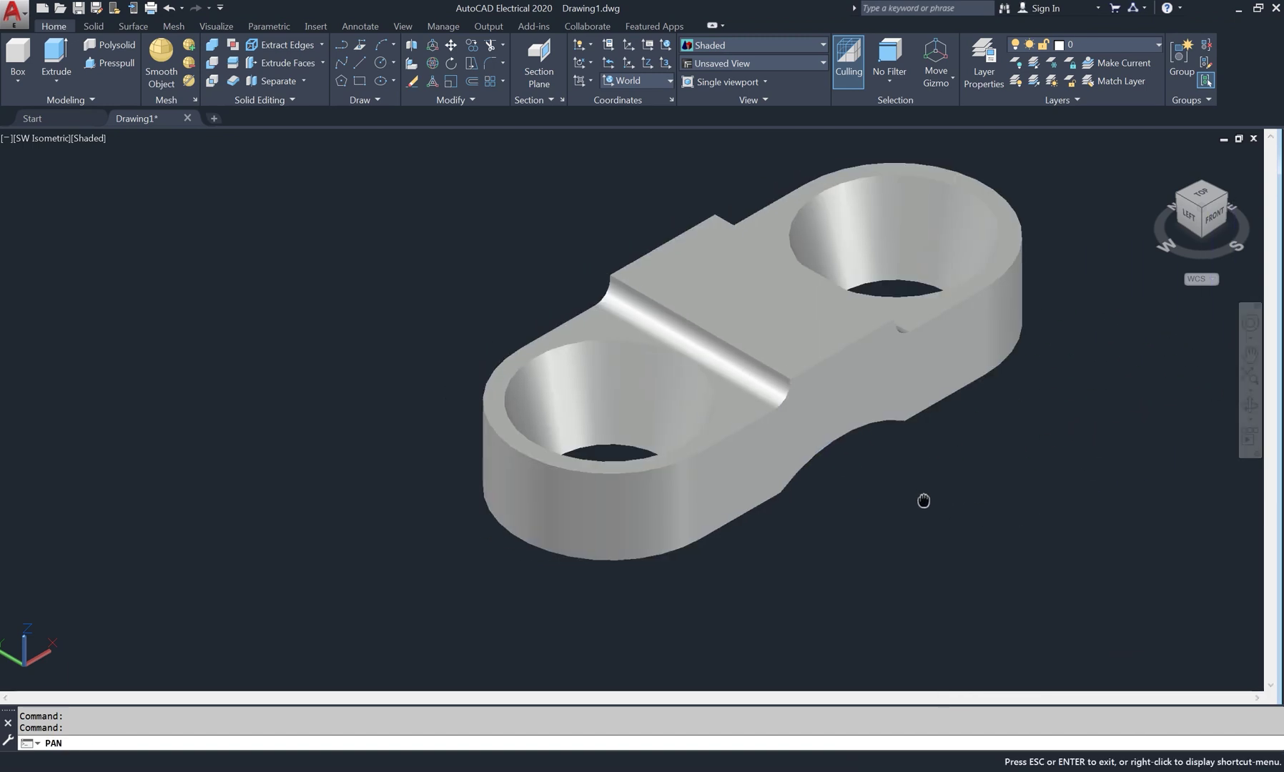
scroll(971, 503, "up", 1)
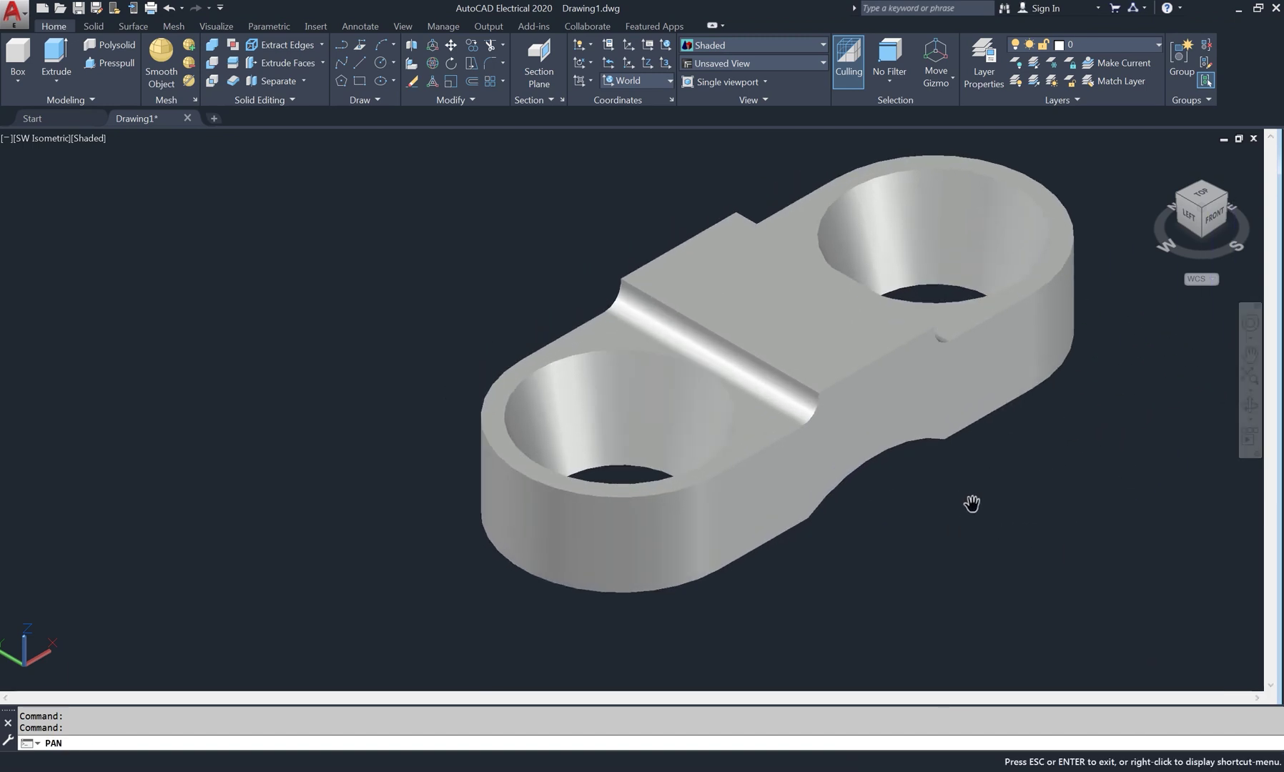
left_click_drag(932, 511, 954, 524)
right_click(455, 231)
left_click(473, 243)
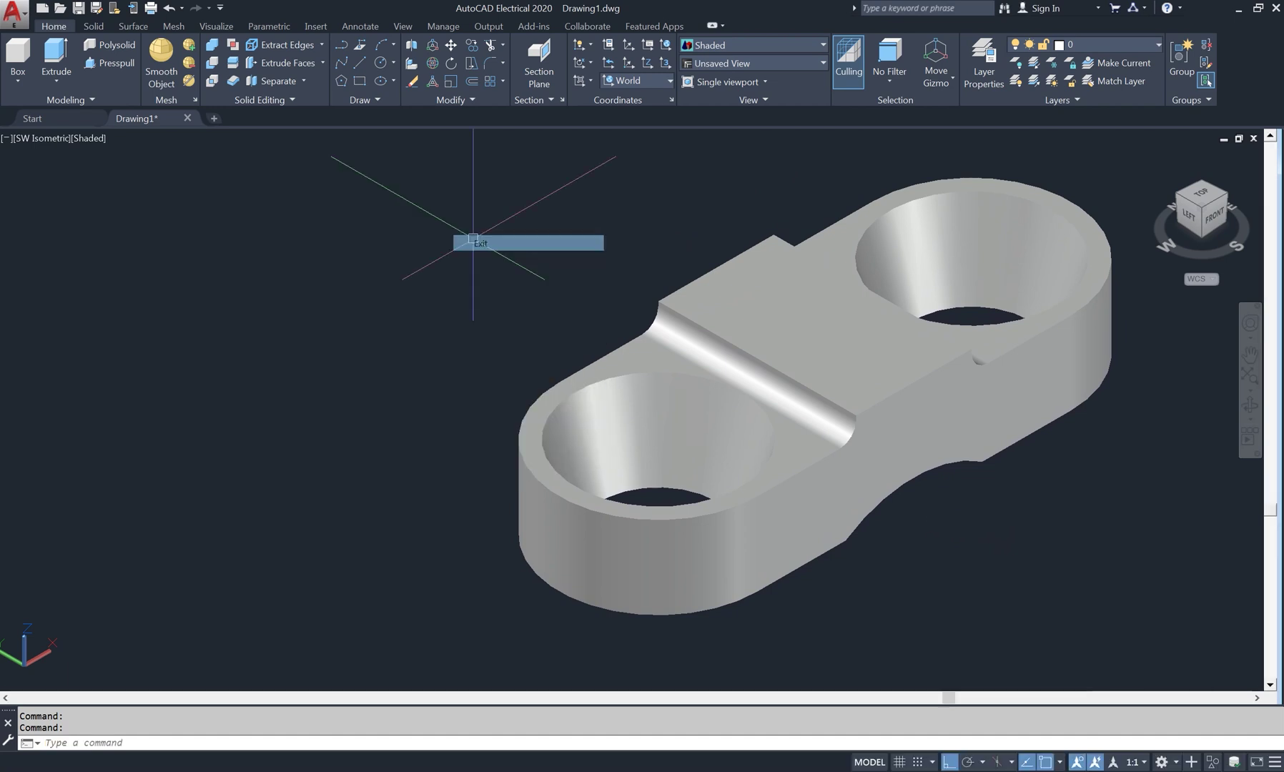
- Place battery clamp.png beside the model and enlarge its window
key("alt+Tab")
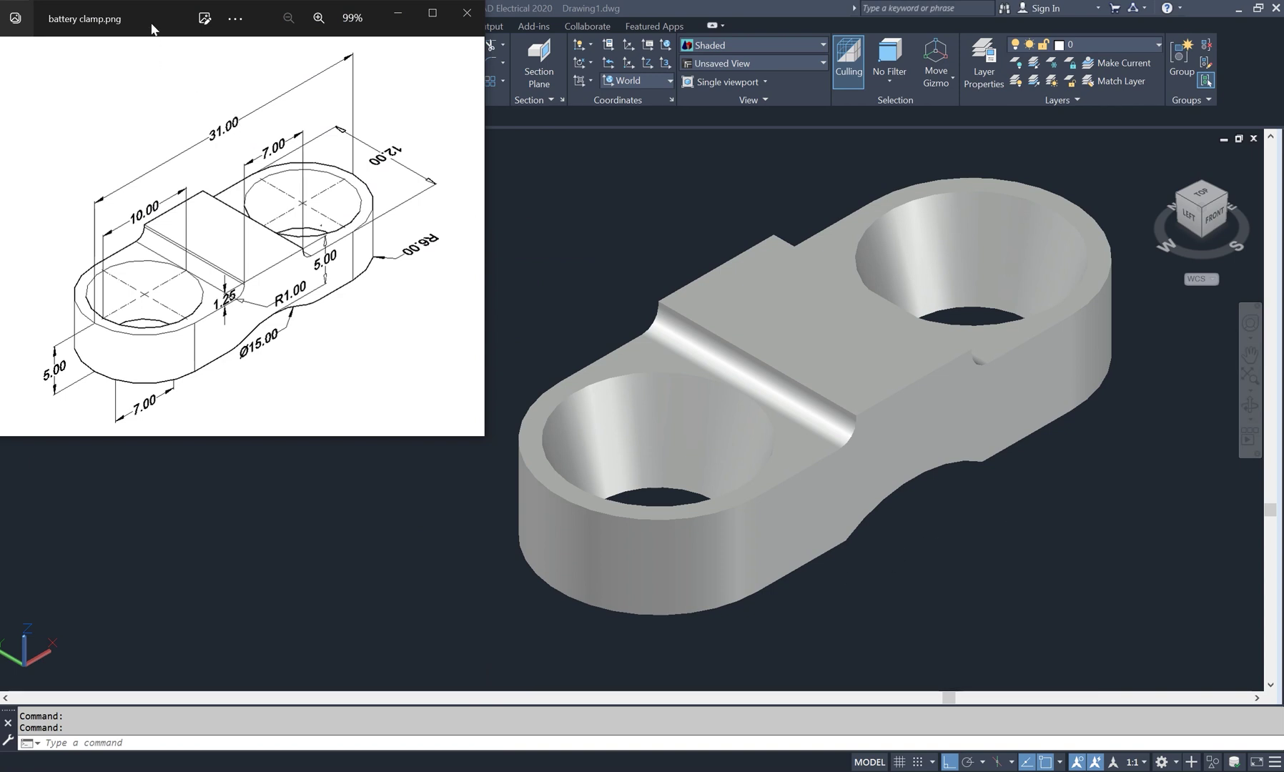
mouse_move(152, 28)
left_mouse_down()
mouse_move(178, 169)
mouse_move(166, 164)
left_mouse_up()
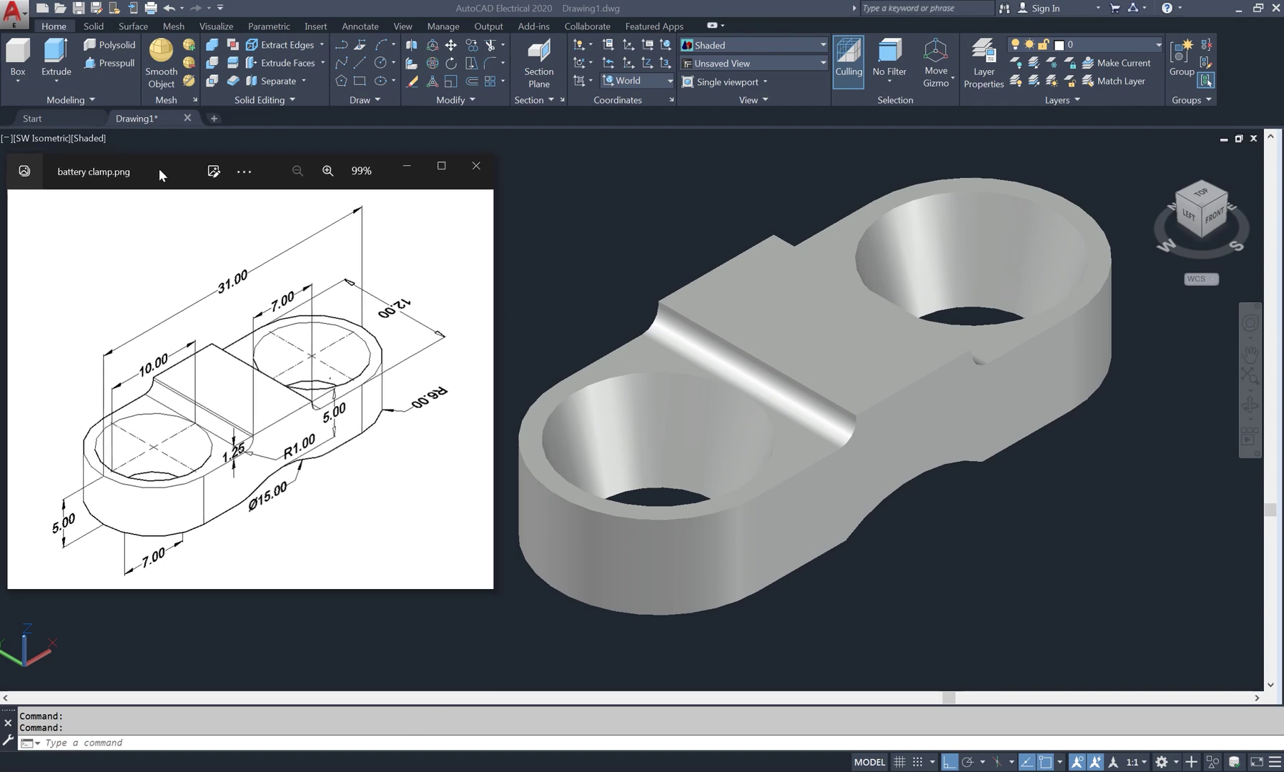
double_click(158, 164)
scroll(463, 92, "up", 3)
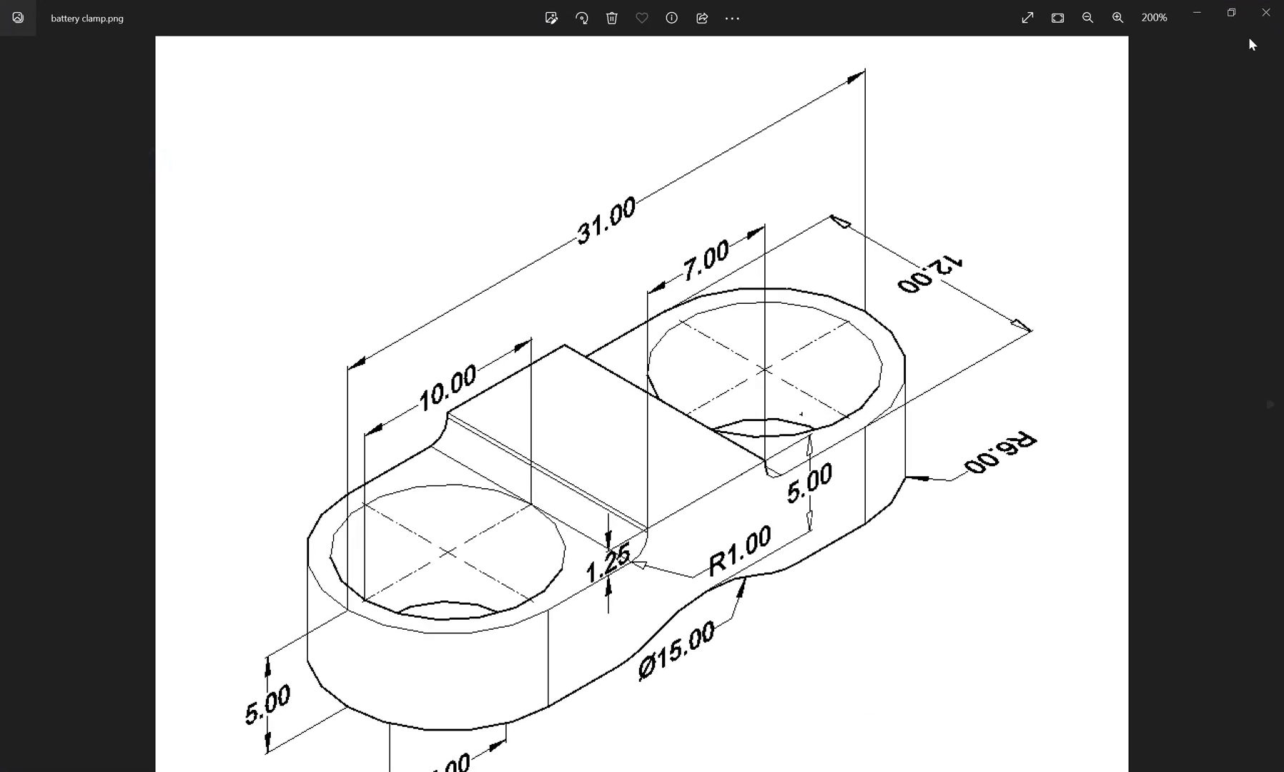
left_click(1236, 20)
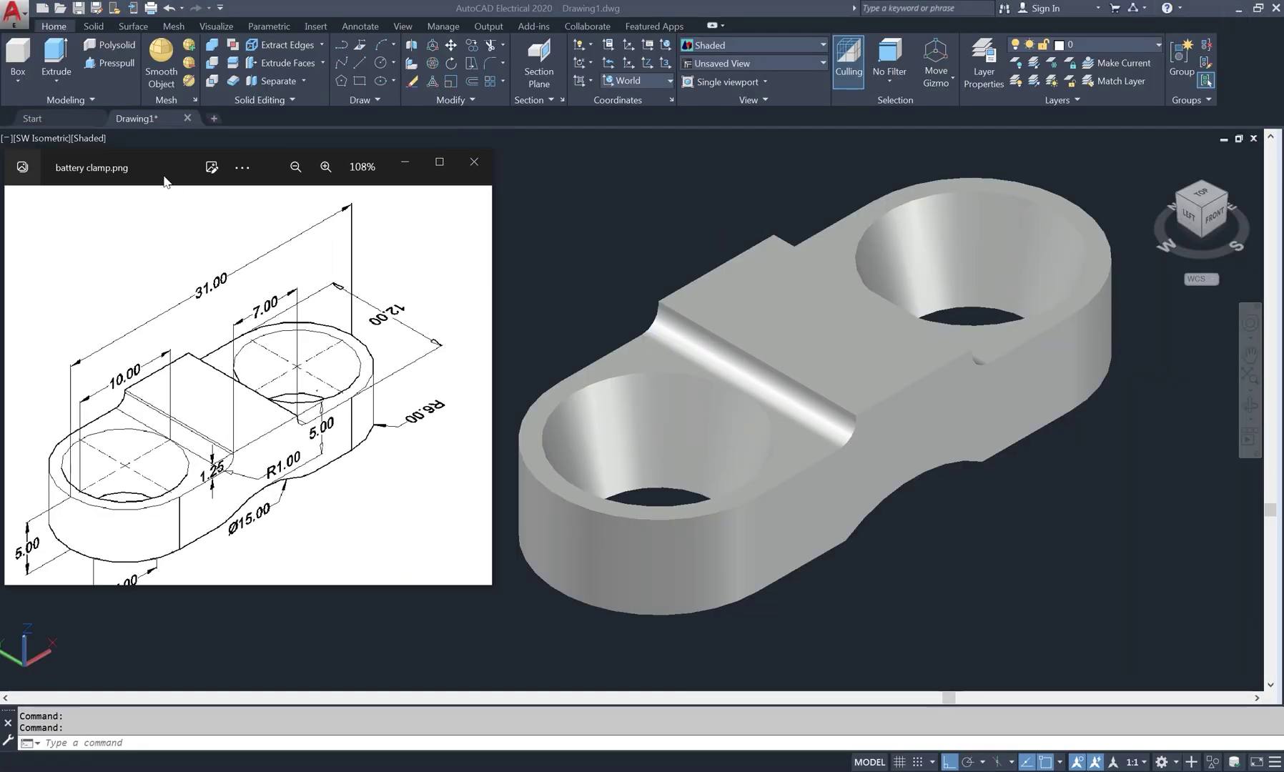
left_click_drag(177, 169, 161, 171)
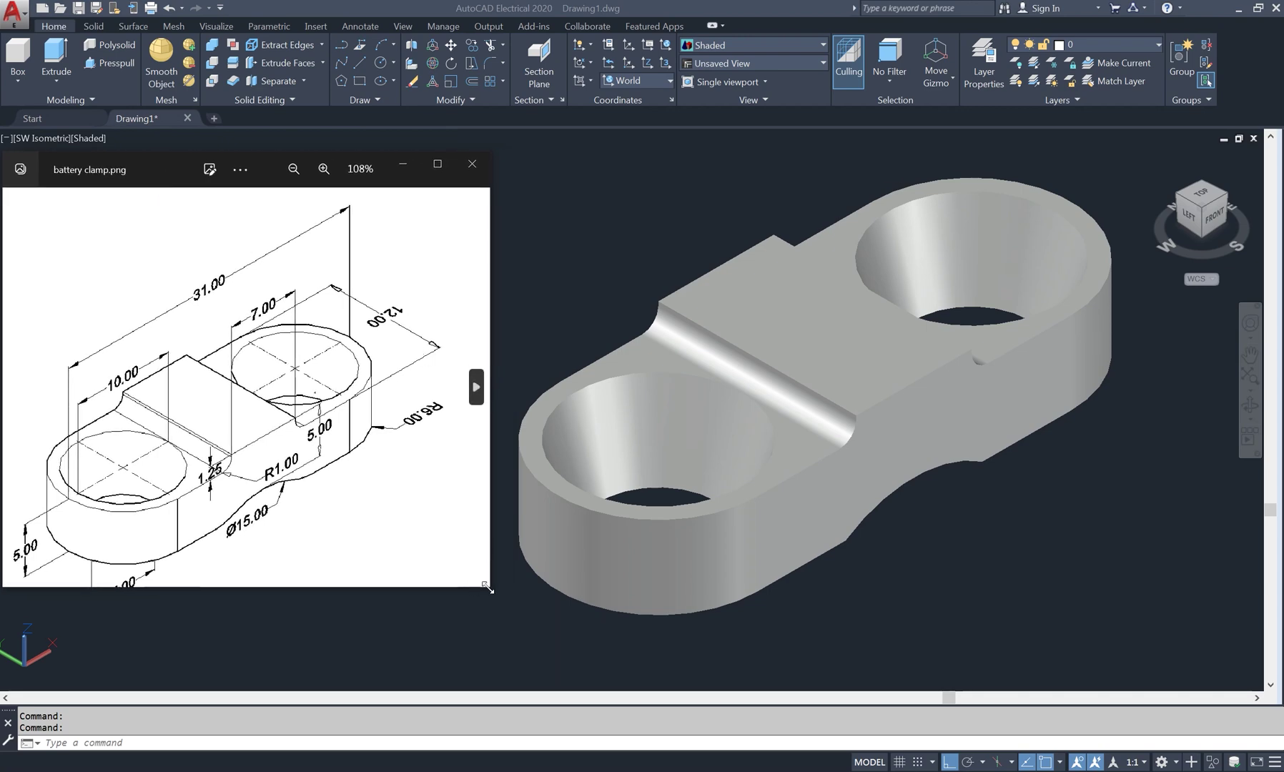
left_click_drag(488, 586, 513, 676)
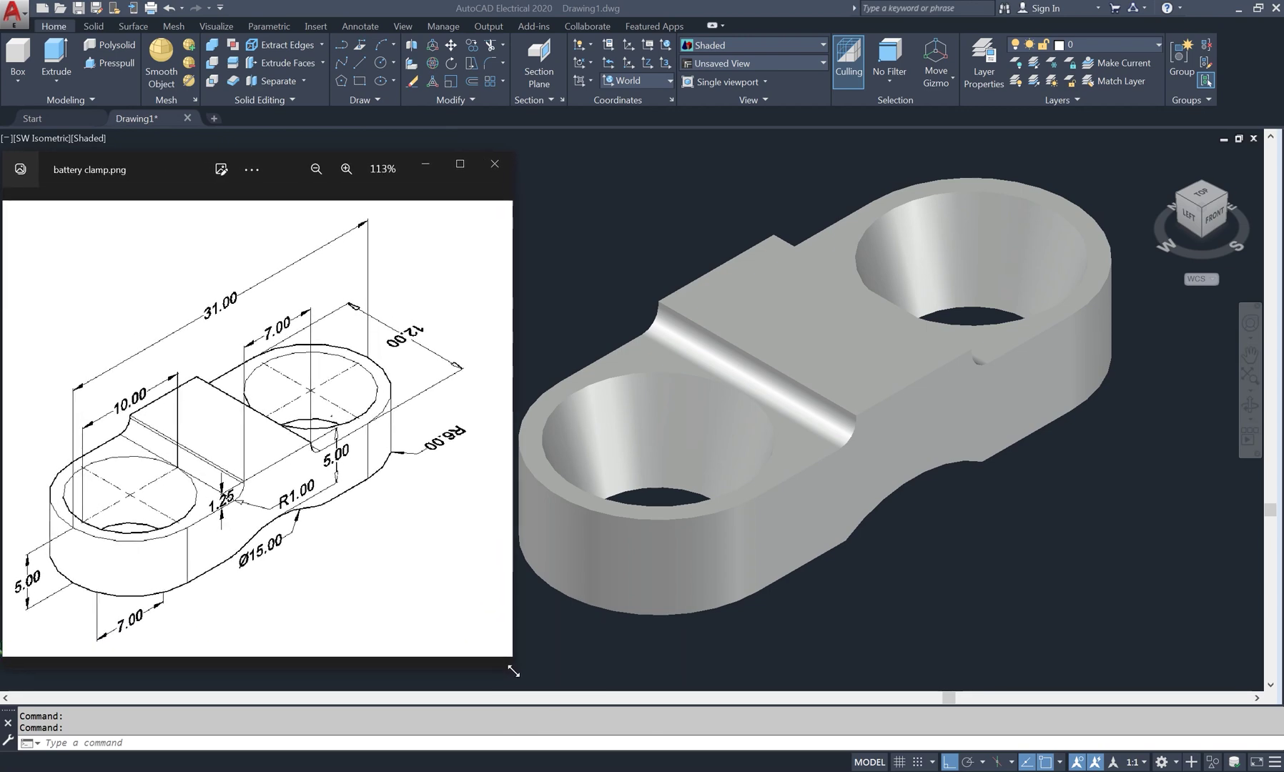